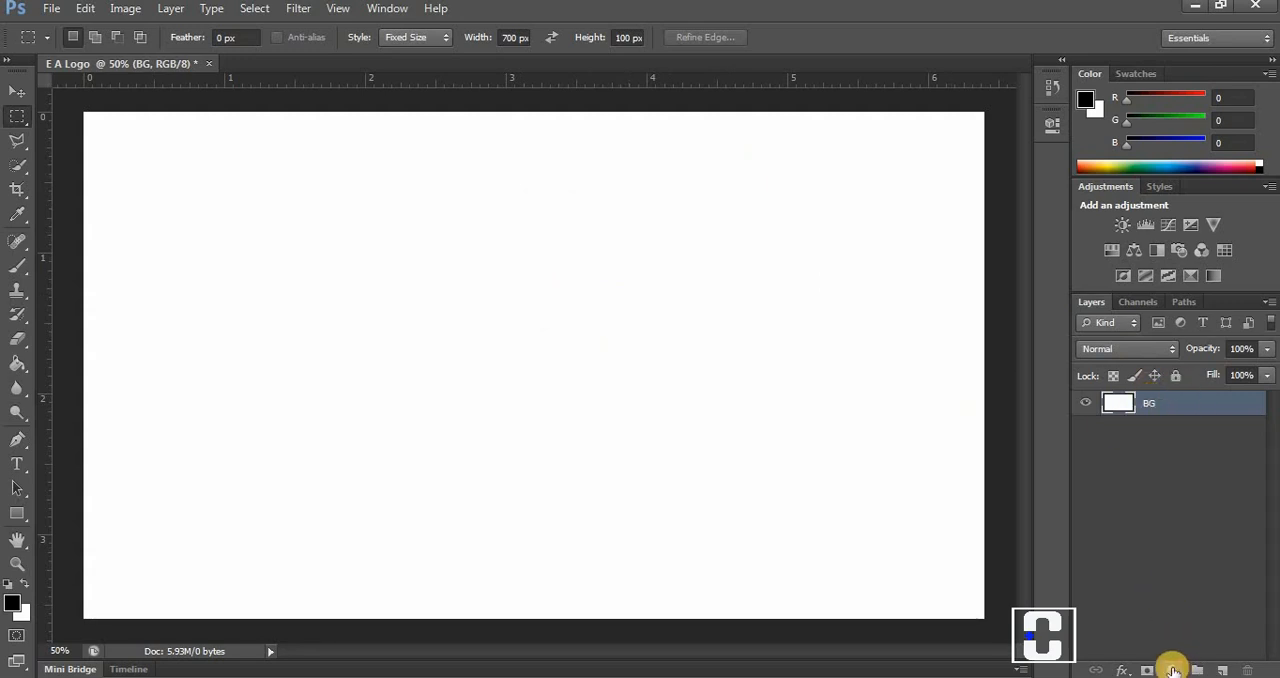
Add a Gradient Fill layer above BG using the black-to-white gradient preset.
click(1176, 670)
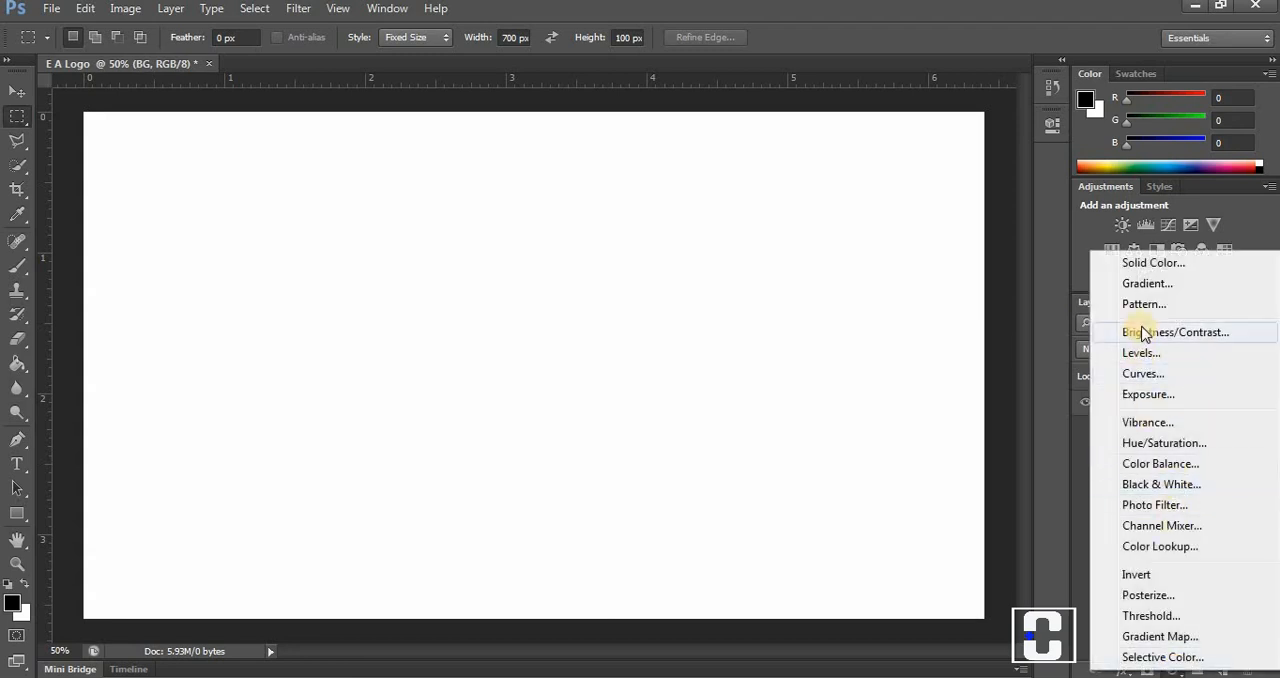
click(1140, 285)
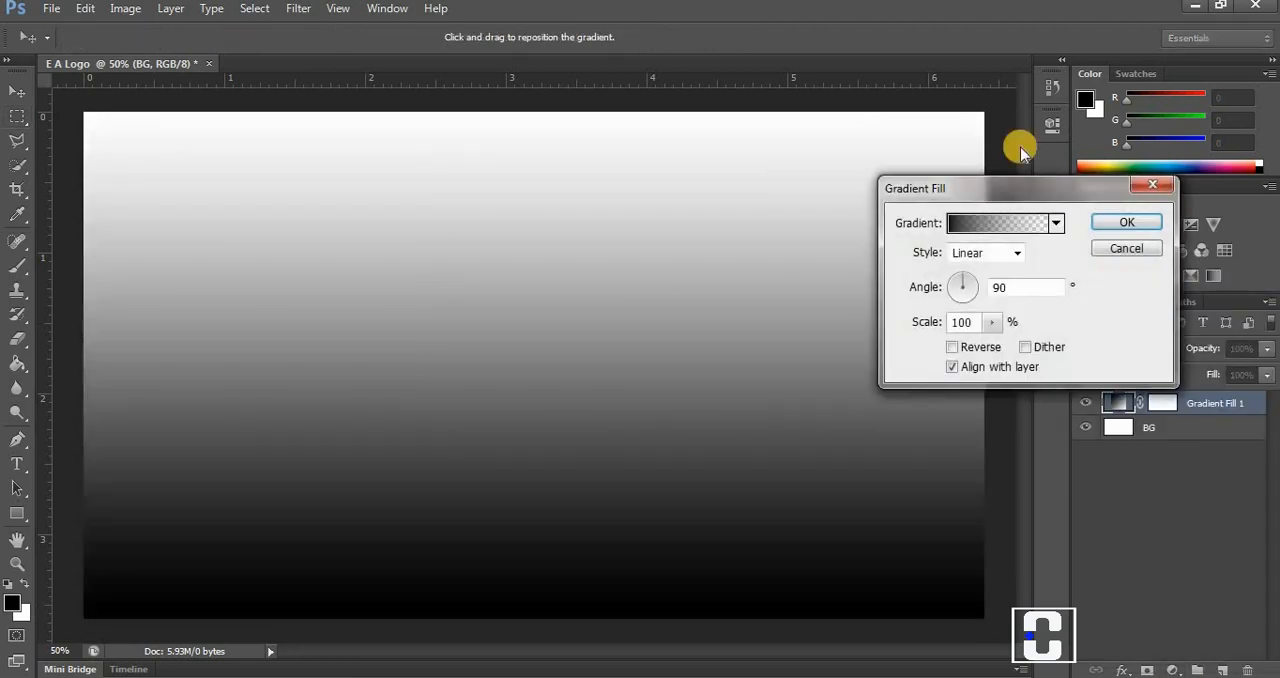
click(1054, 226)
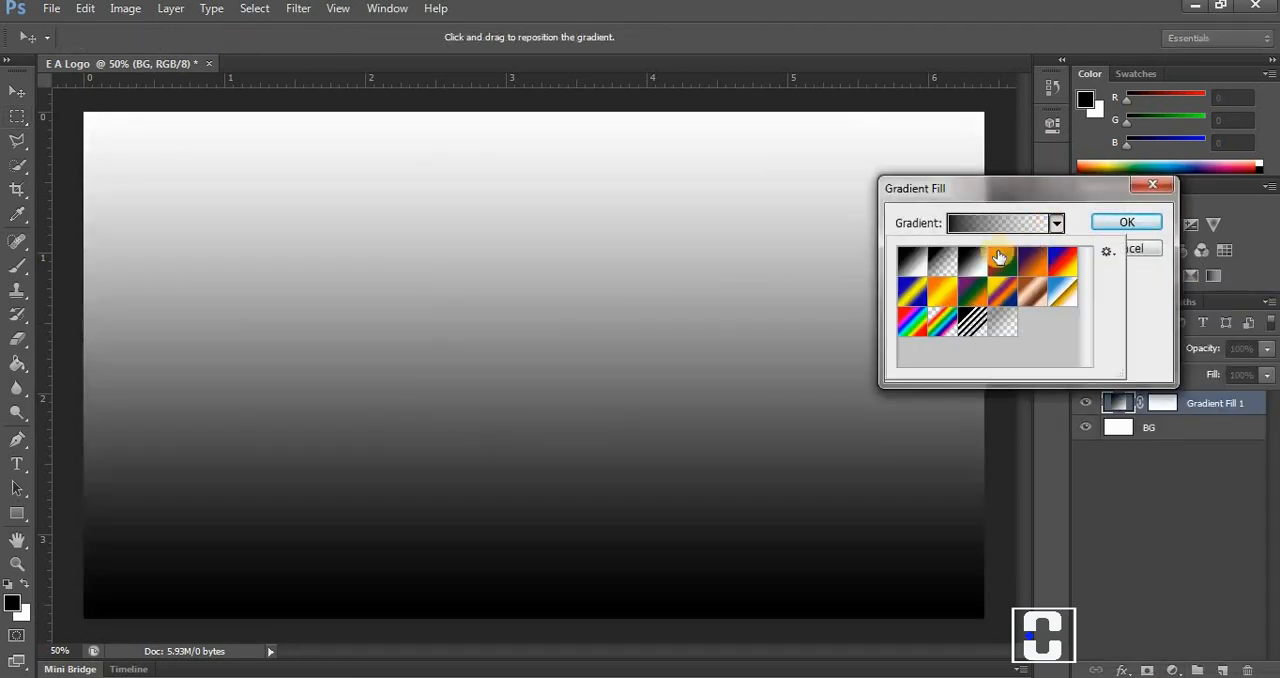
click(909, 262)
click(909, 262)
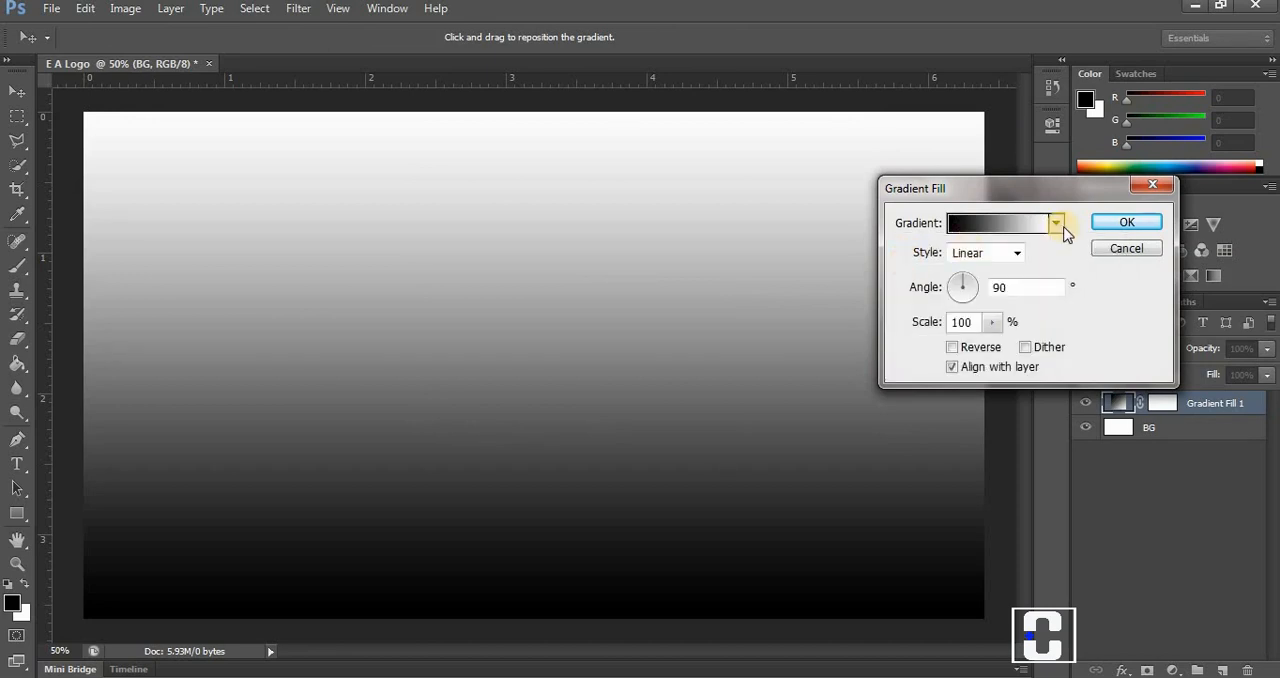
Reverse the gradient fill, change its style to Radial and set its scale to 585%.
click(952, 347)
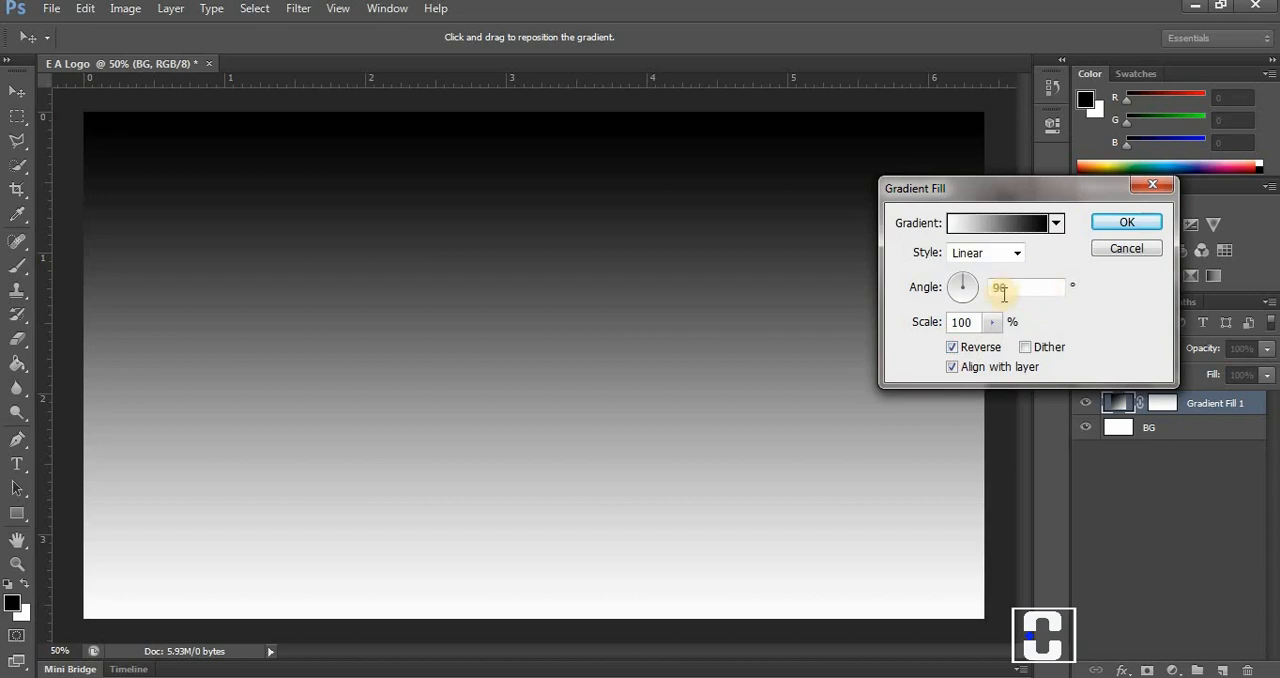
click(993, 322)
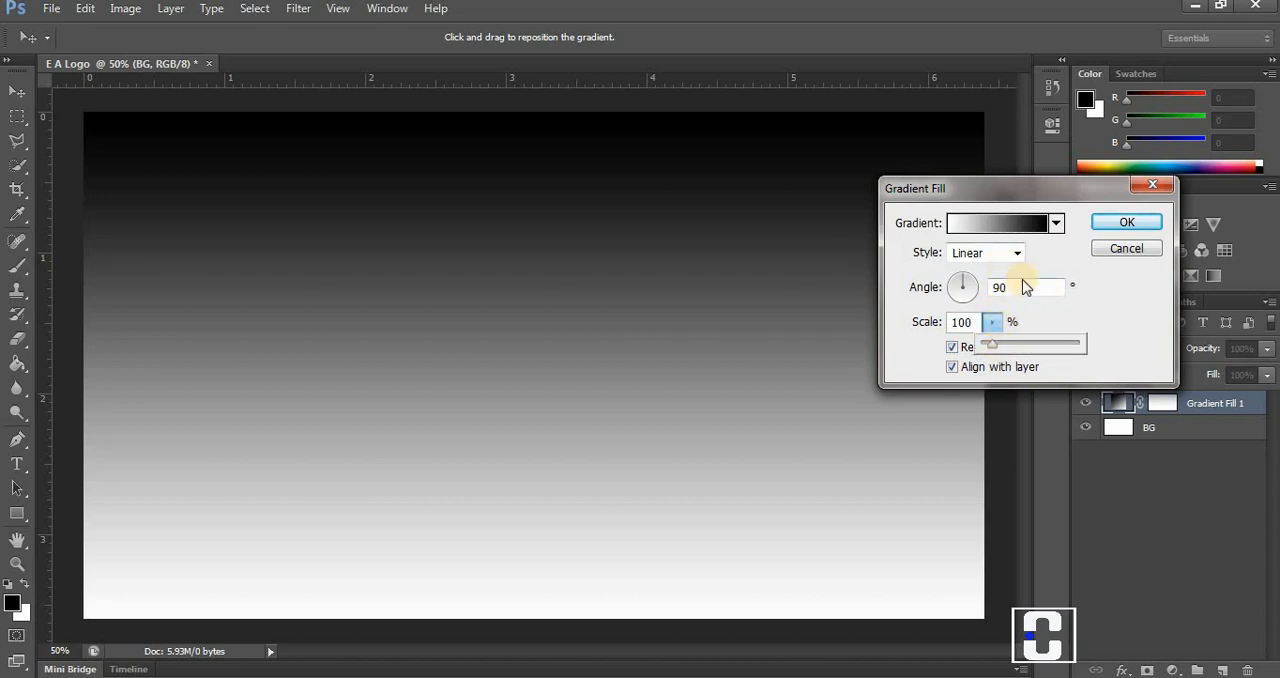
click(1016, 254)
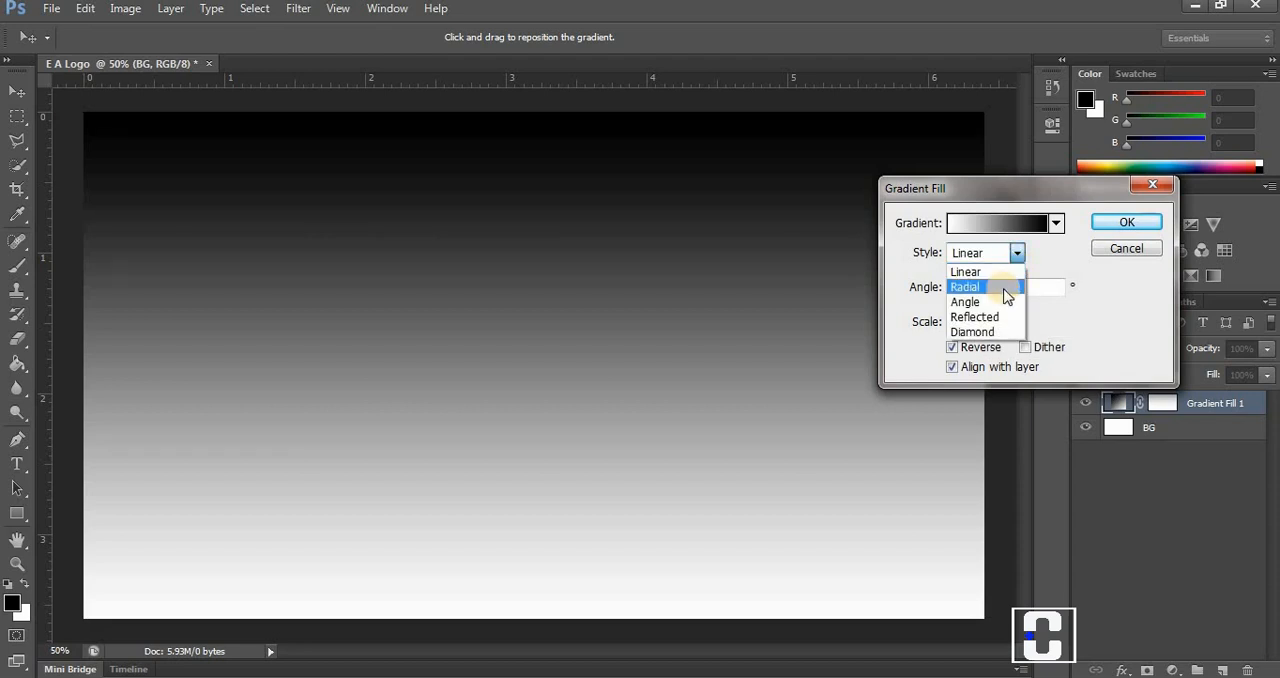
click(1005, 290)
click(993, 320)
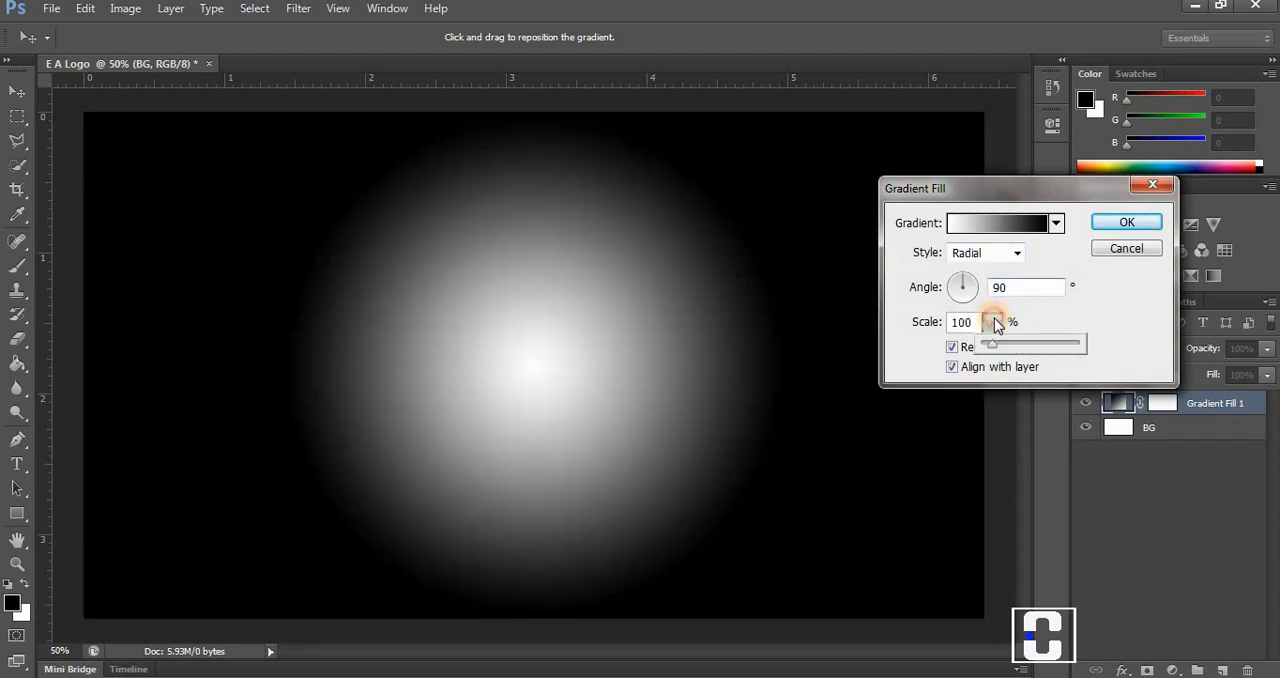
drag(991, 335, 1046, 344)
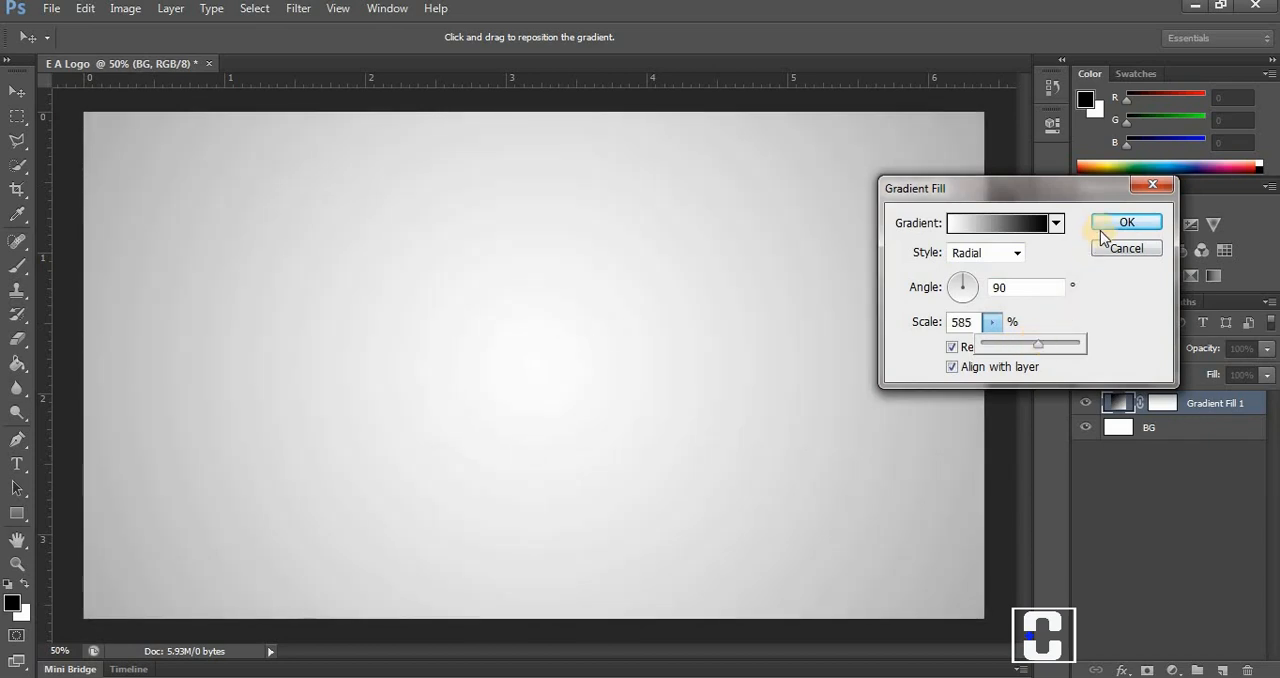
click(1105, 224)
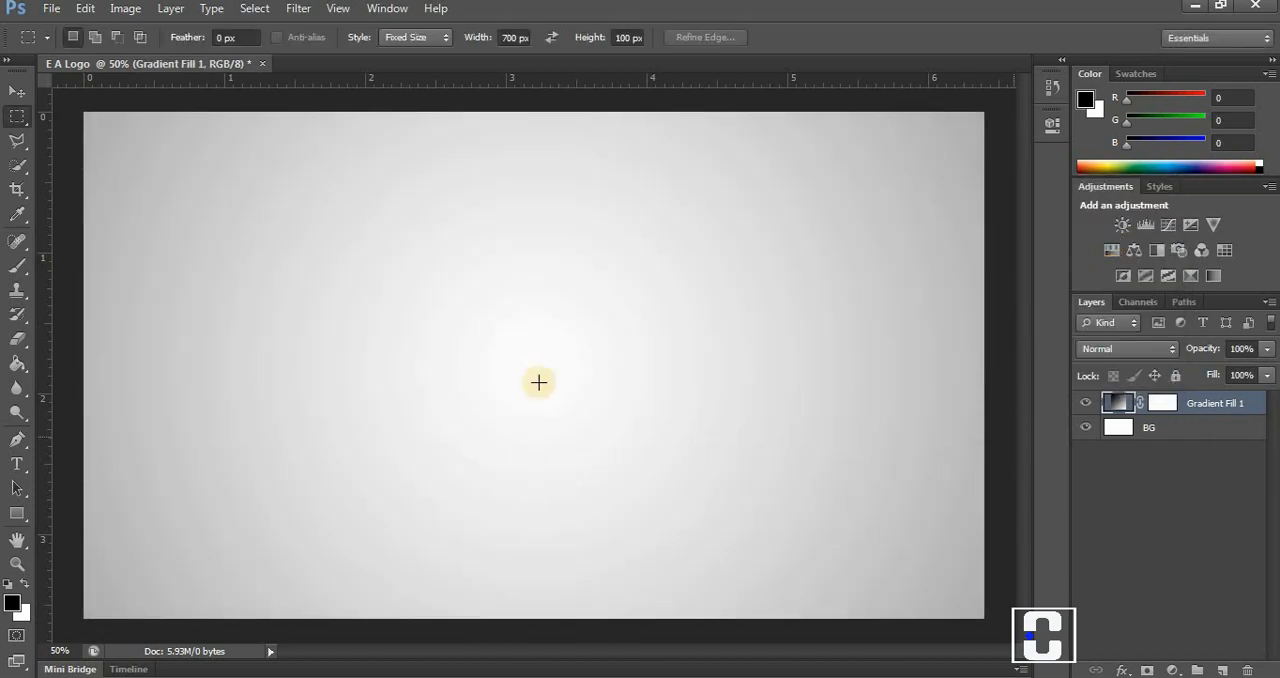
Create a black rectangle shape 600 px wide and 600 px high on the canvas.
click(19, 513)
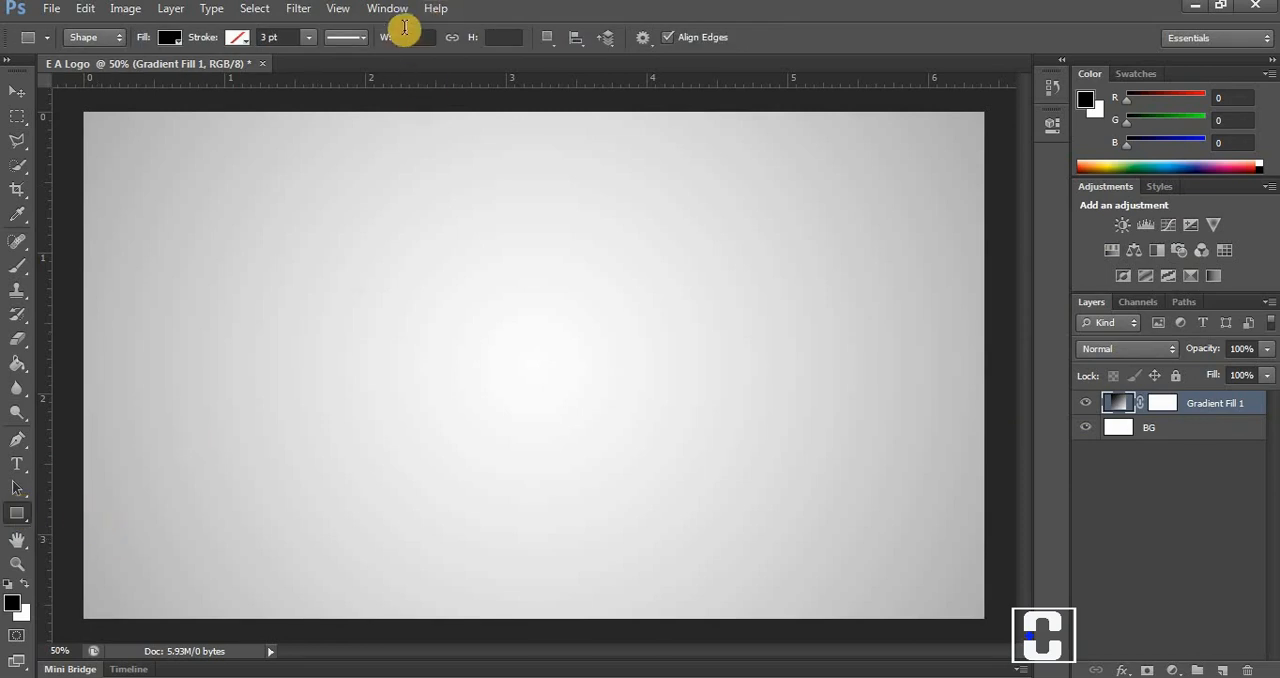
click(406, 37)
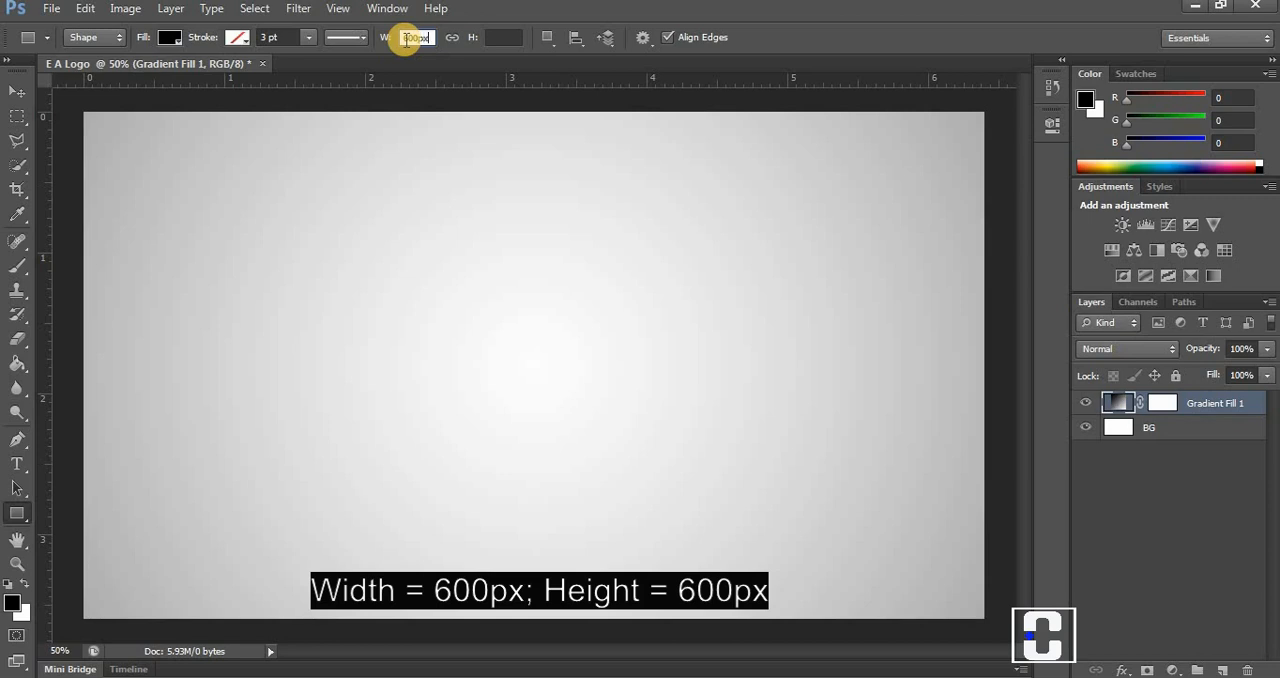
key(Tab)
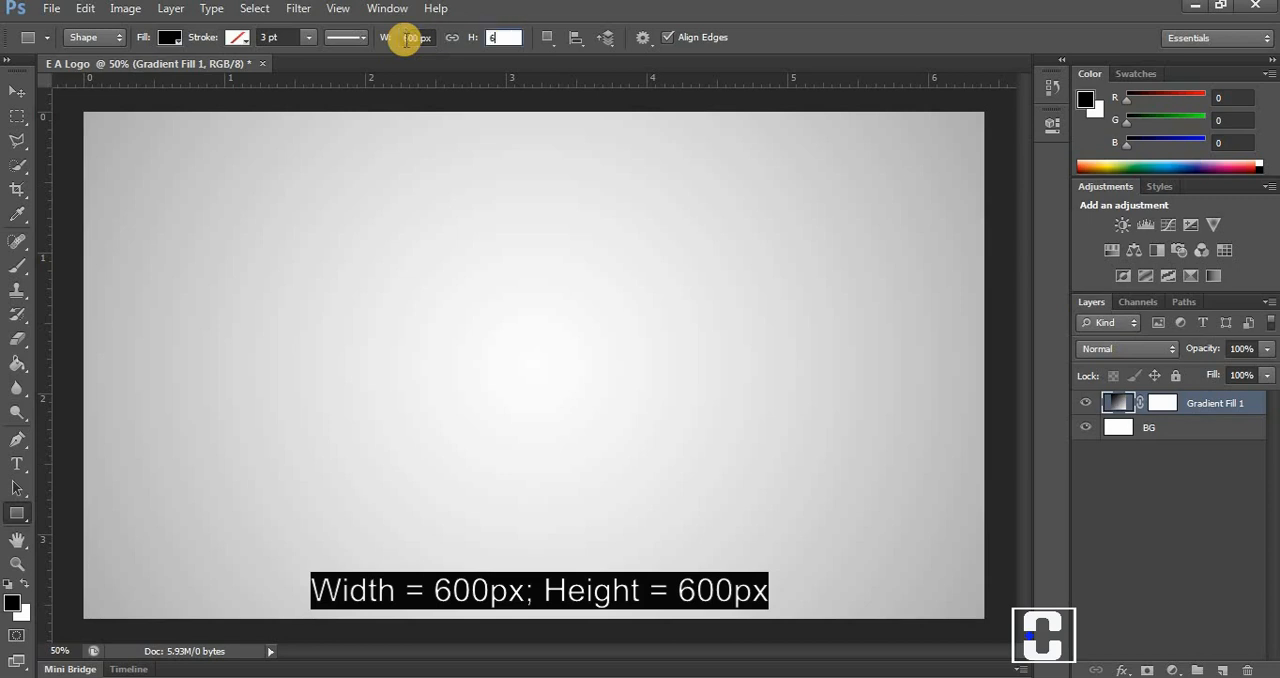
text(600px)
key(Return)
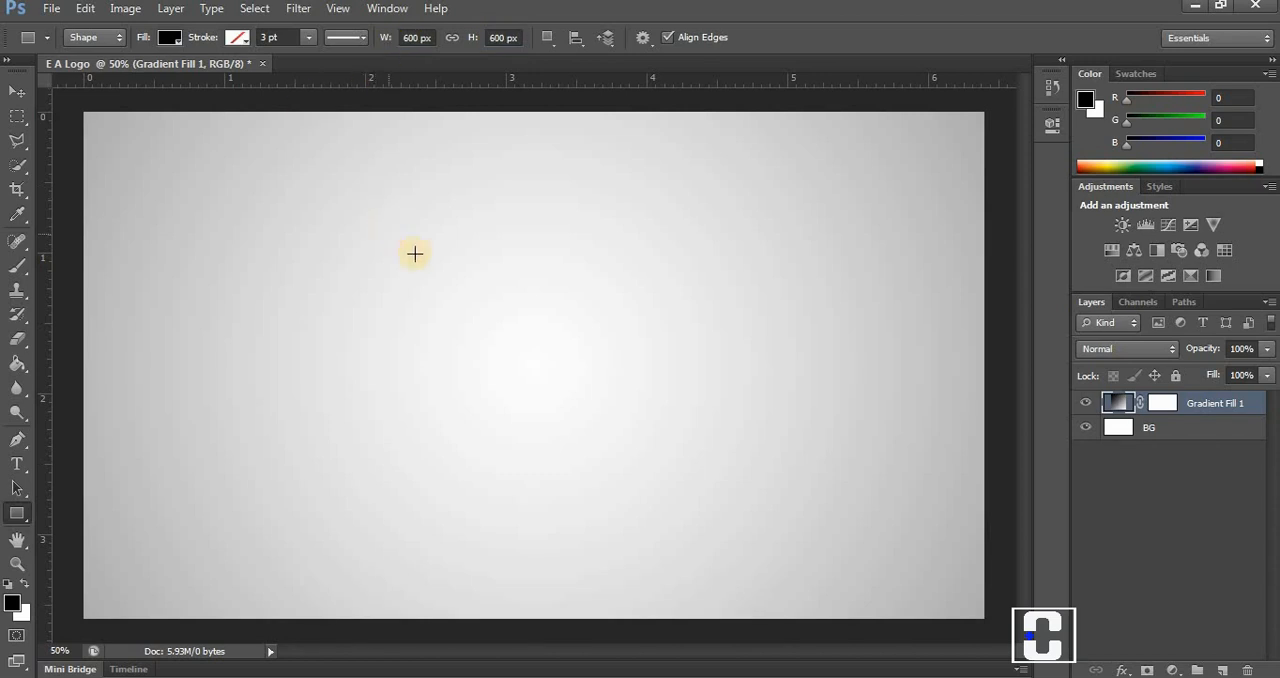
click(507, 273)
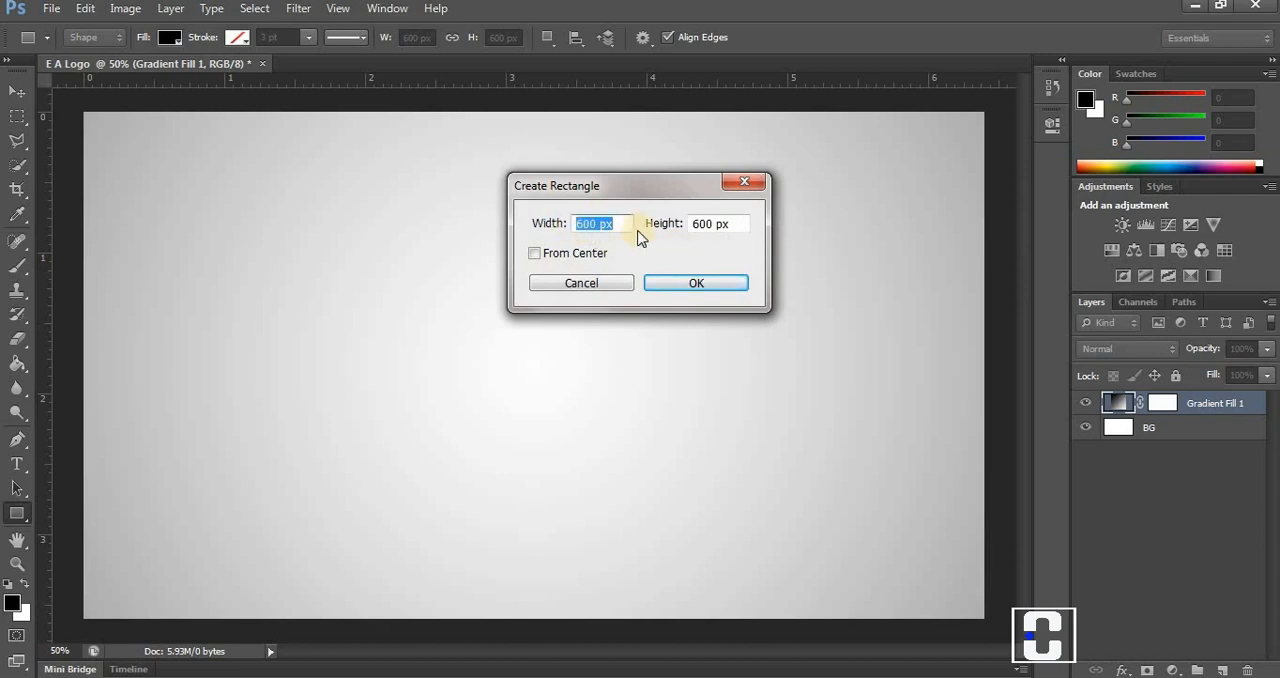
click(665, 285)
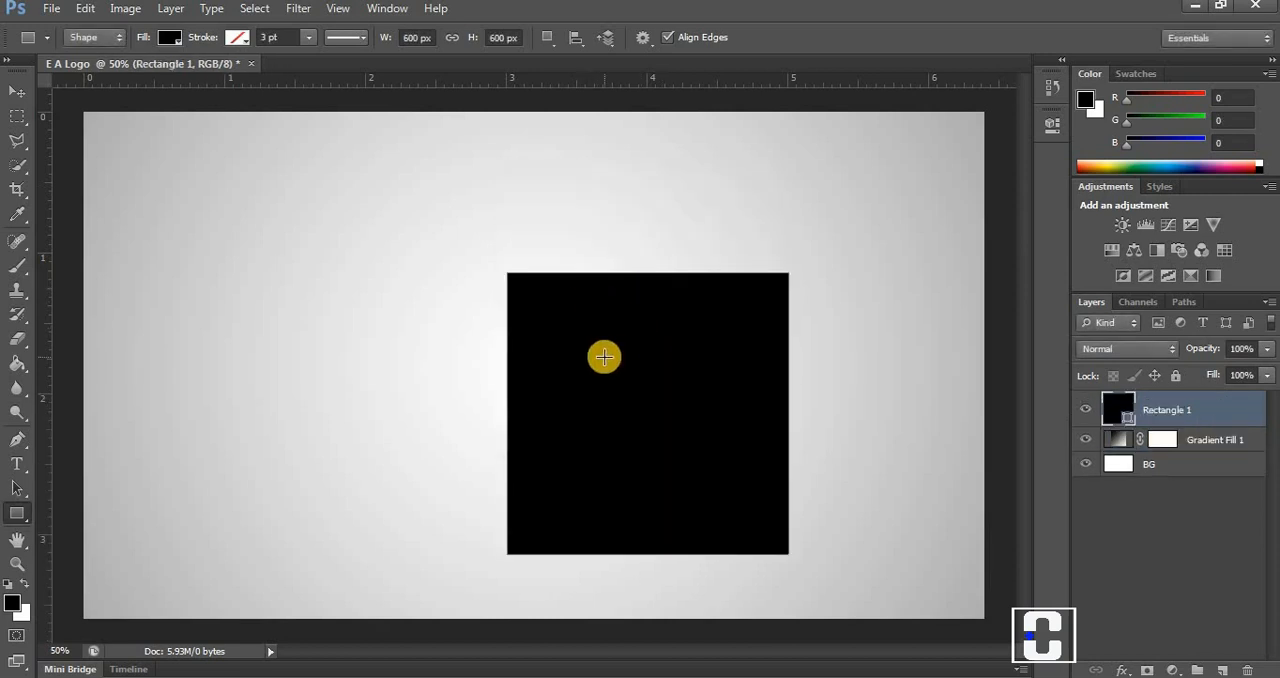
Move the black square to the middle of the canvas and place horizontal guides along its top and bottom edges.
click(16, 91)
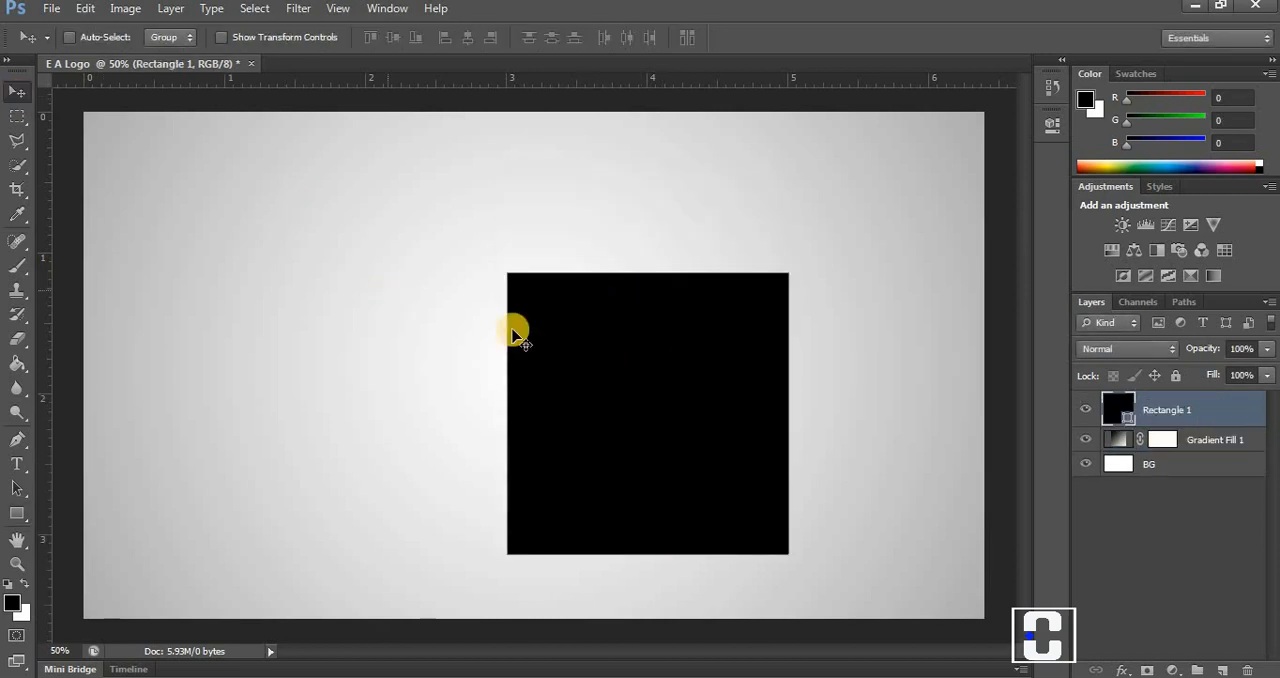
drag(586, 371, 475, 303)
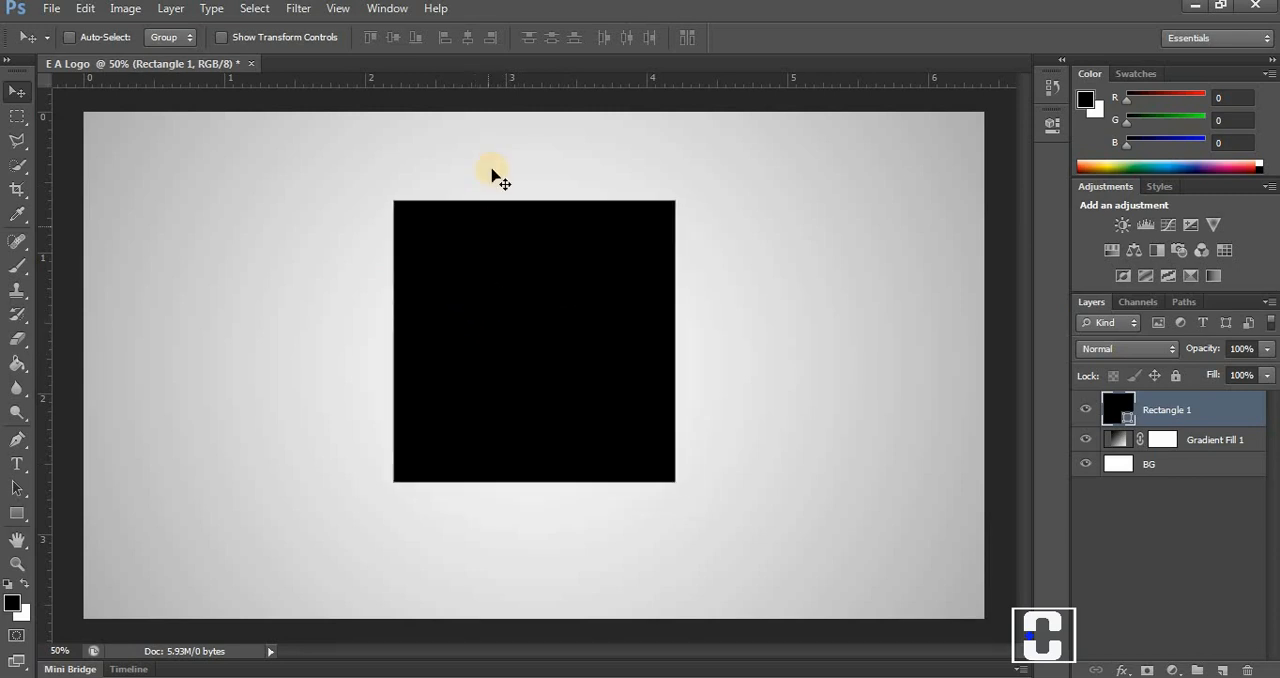
drag(484, 88, 490, 200)
drag(486, 80, 526, 482)
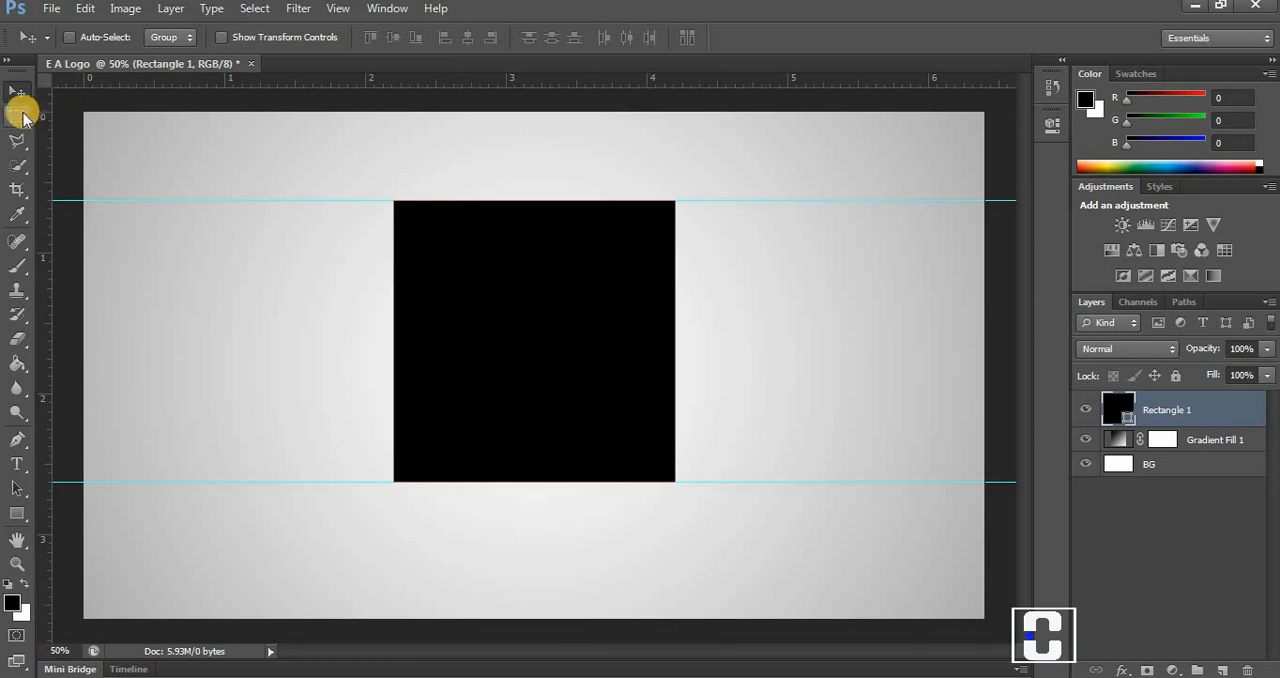
Set the Rectangular Marquee's fixed size to 100 px wide by 700 px high, try a vertical selection on the square and deselect it.
click(22, 116)
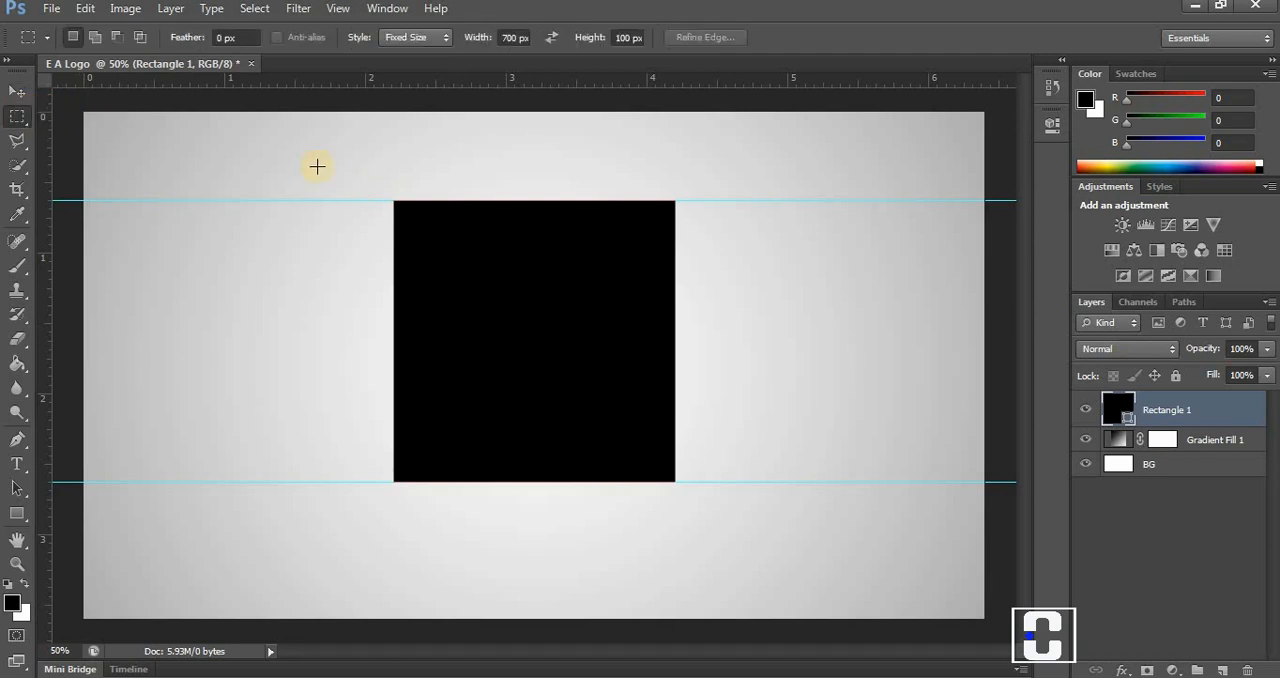
click(514, 37)
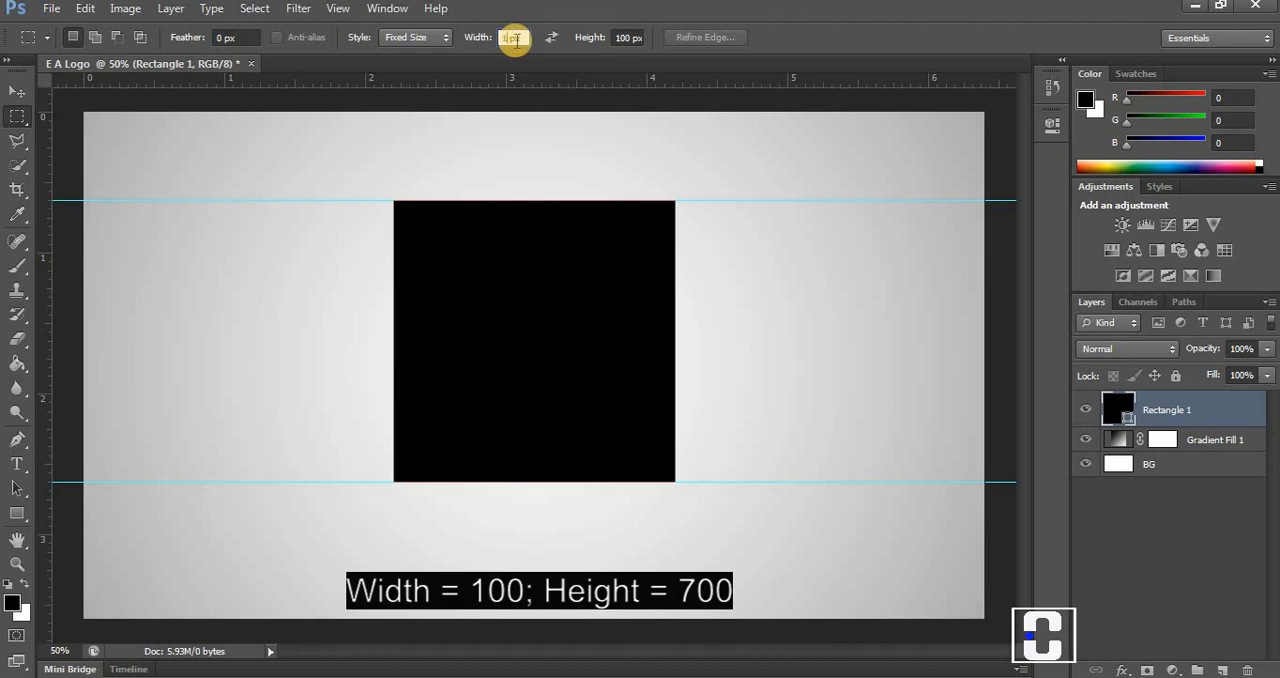
key(Tab)
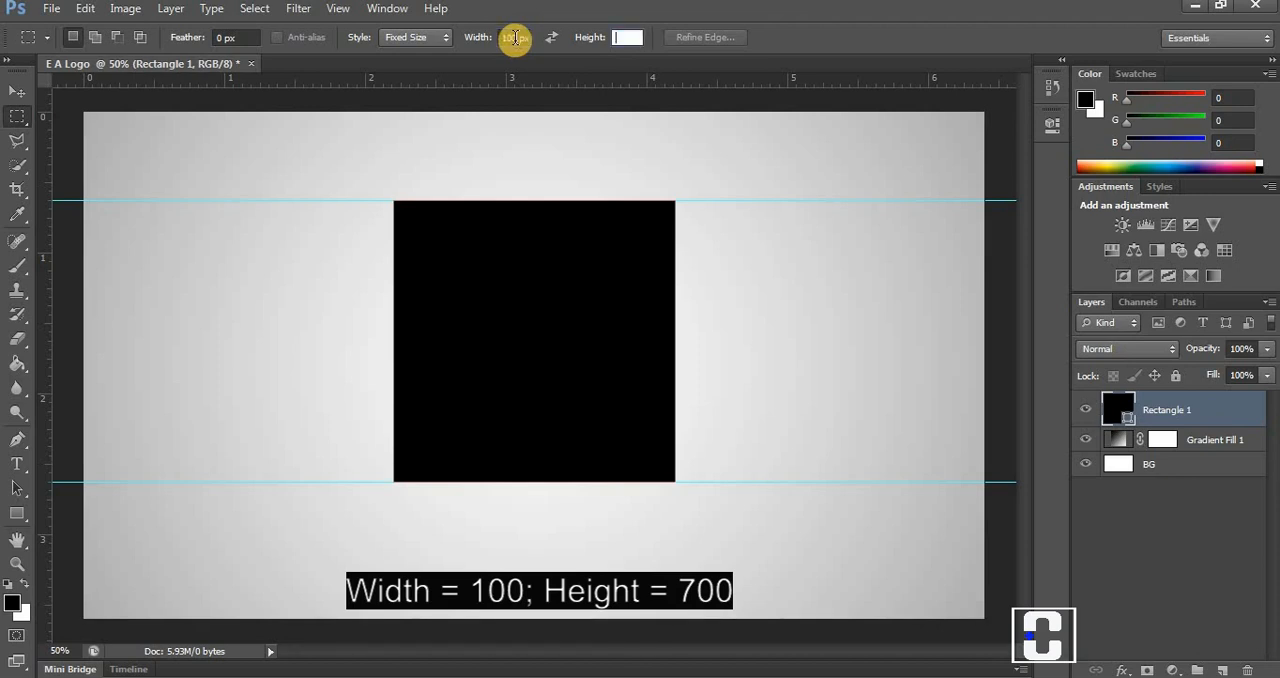
text(700px)
key(Return)
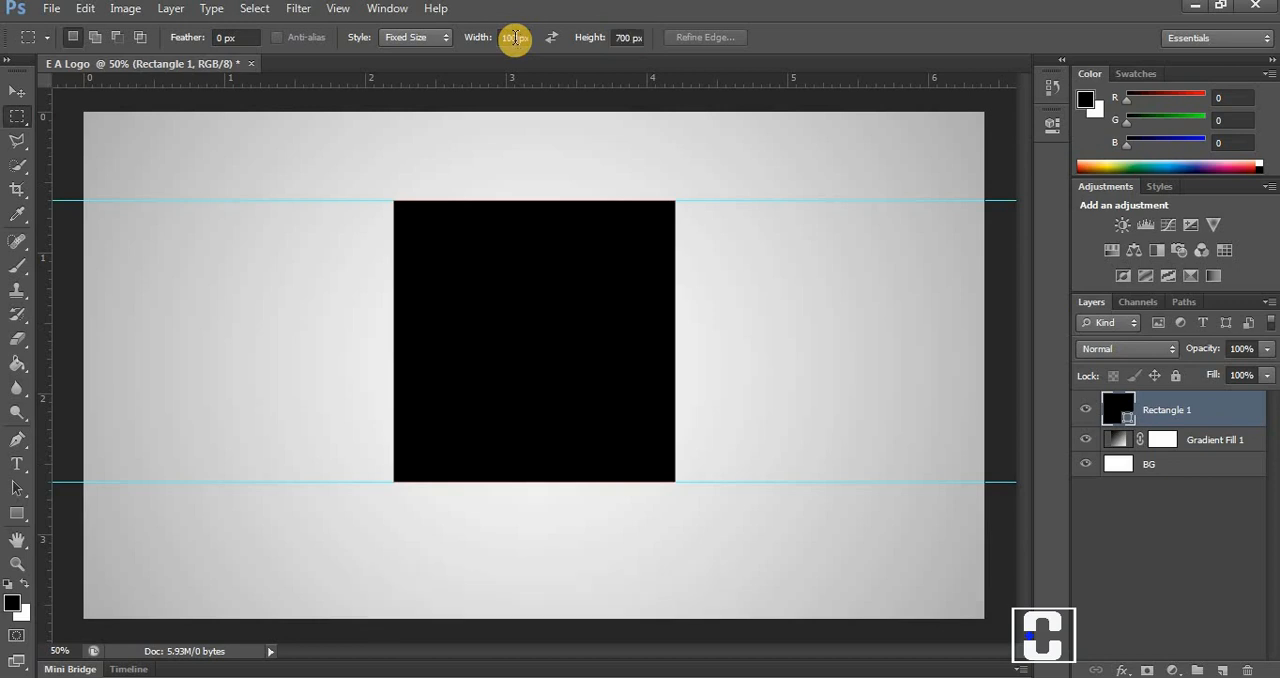
click(428, 234)
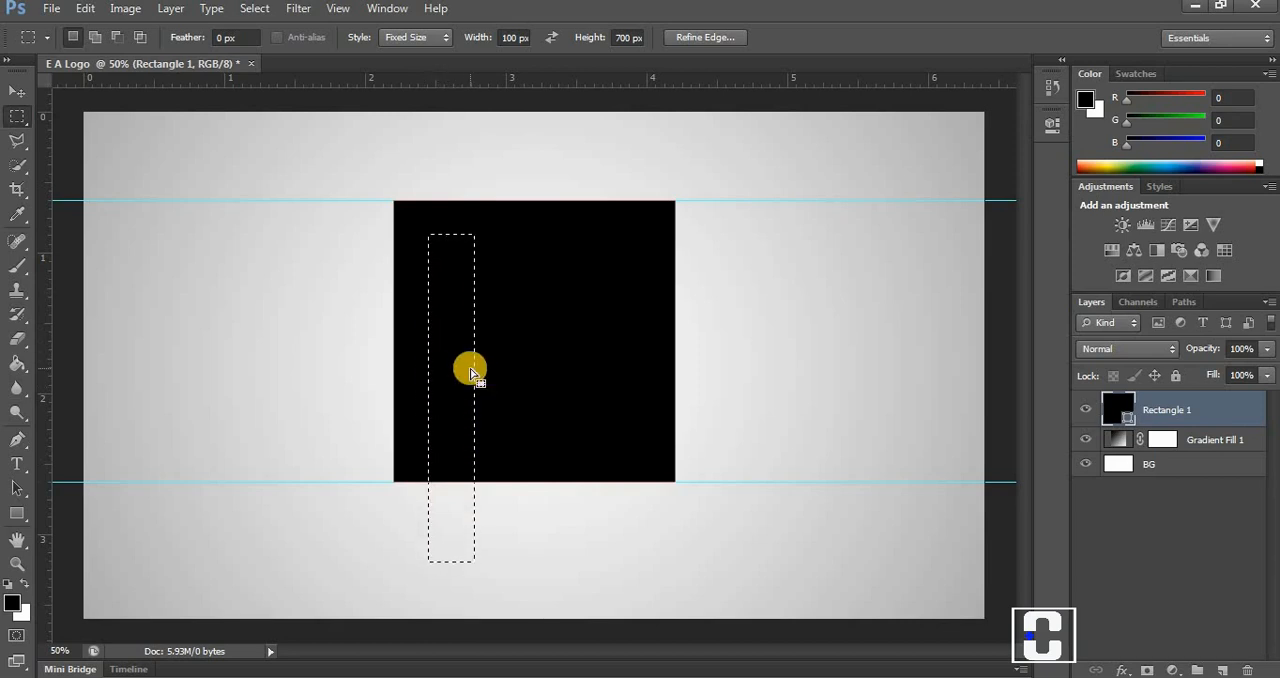
key(ctrl+d)
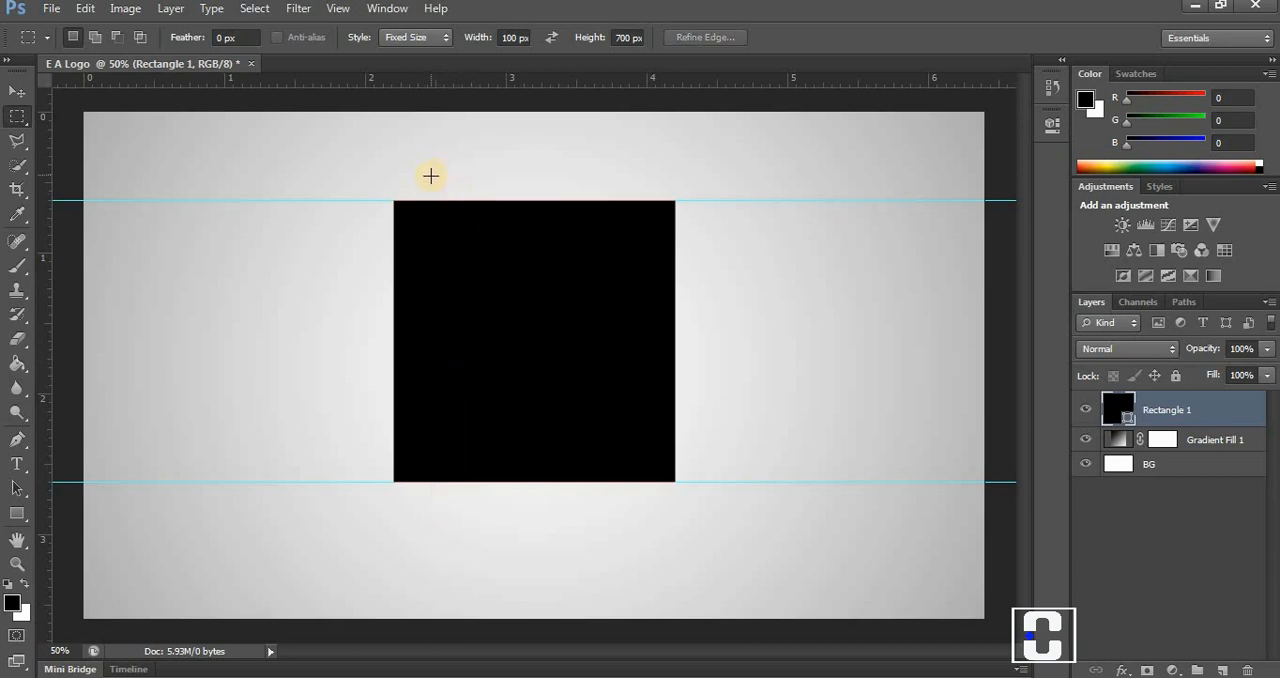
Swap the marquee size to 700 by 100 px, move the upper guide one selection height below the square's top, and place the selection directly under it.
click(551, 37)
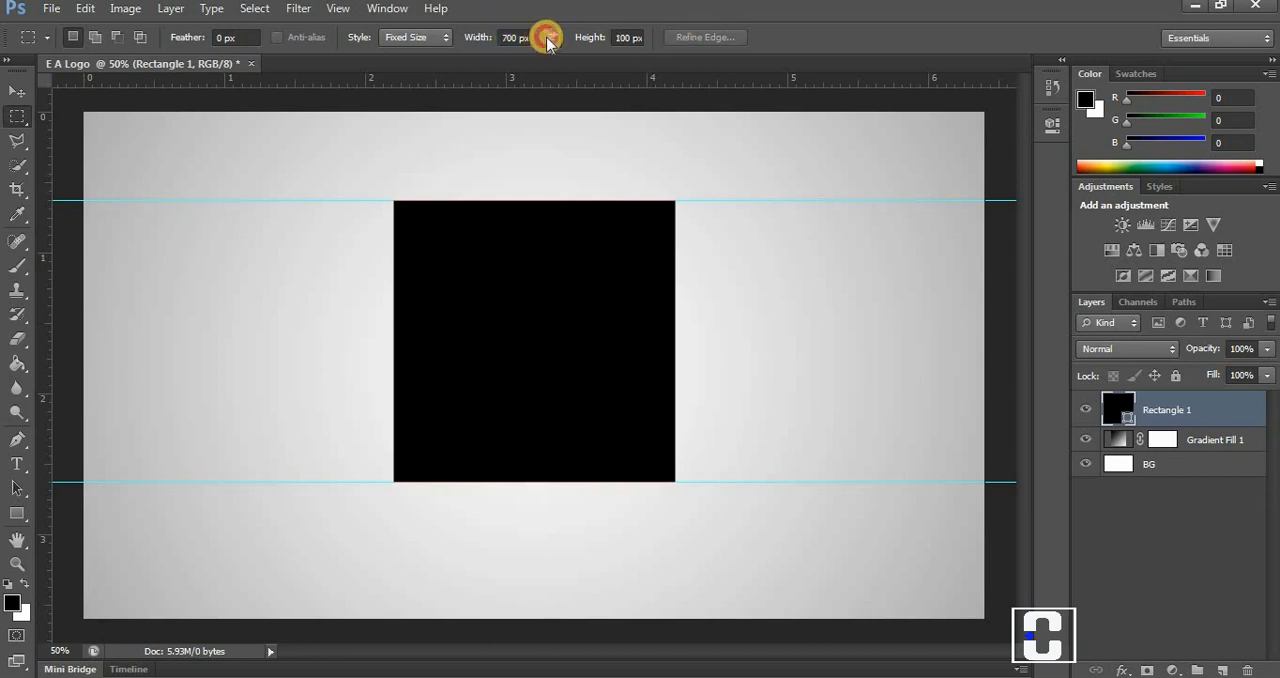
click(355, 237)
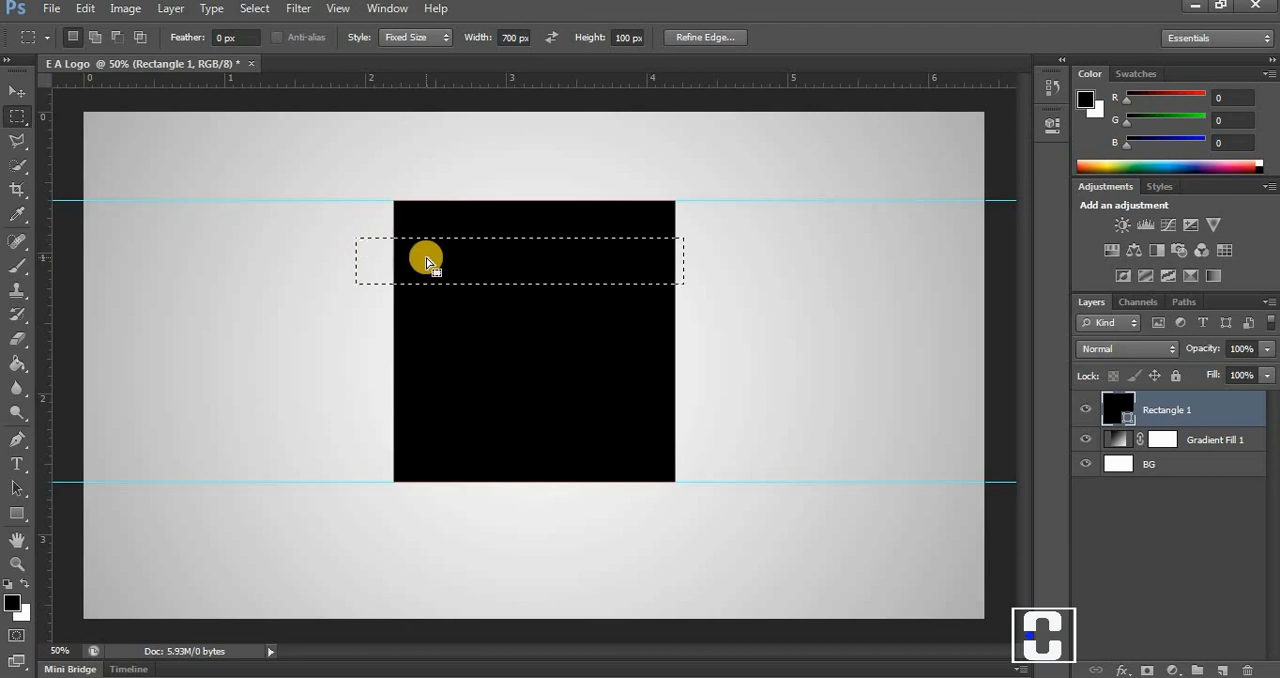
drag(427, 257, 447, 231)
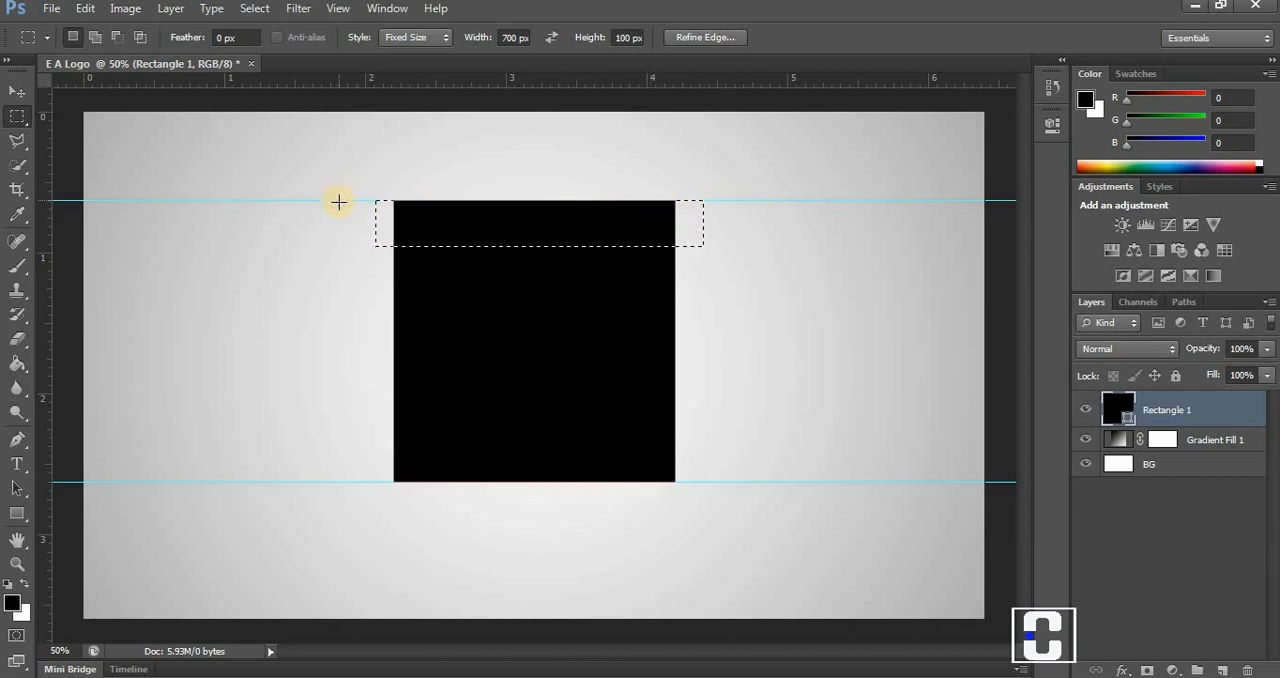
drag(342, 218, 341, 247)
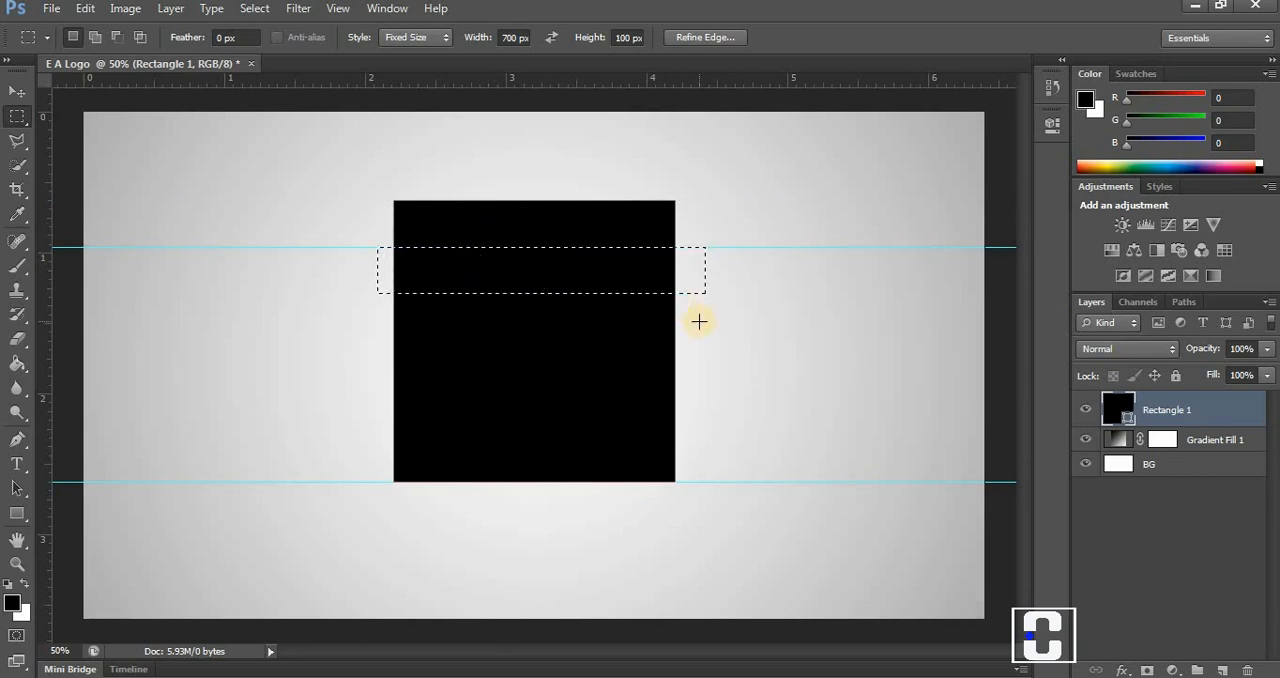
Rename the black square's layer as E and rasterize it.
double_click(1162, 410)
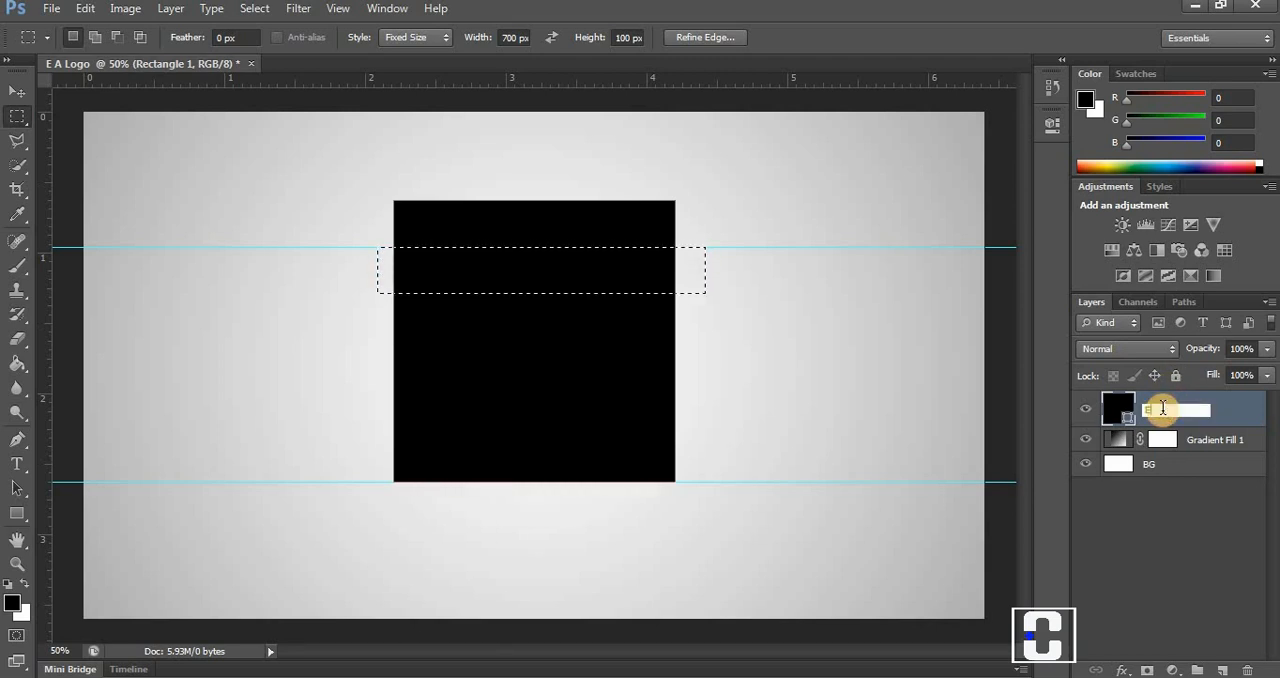
key(Return)
right_click(1162, 413)
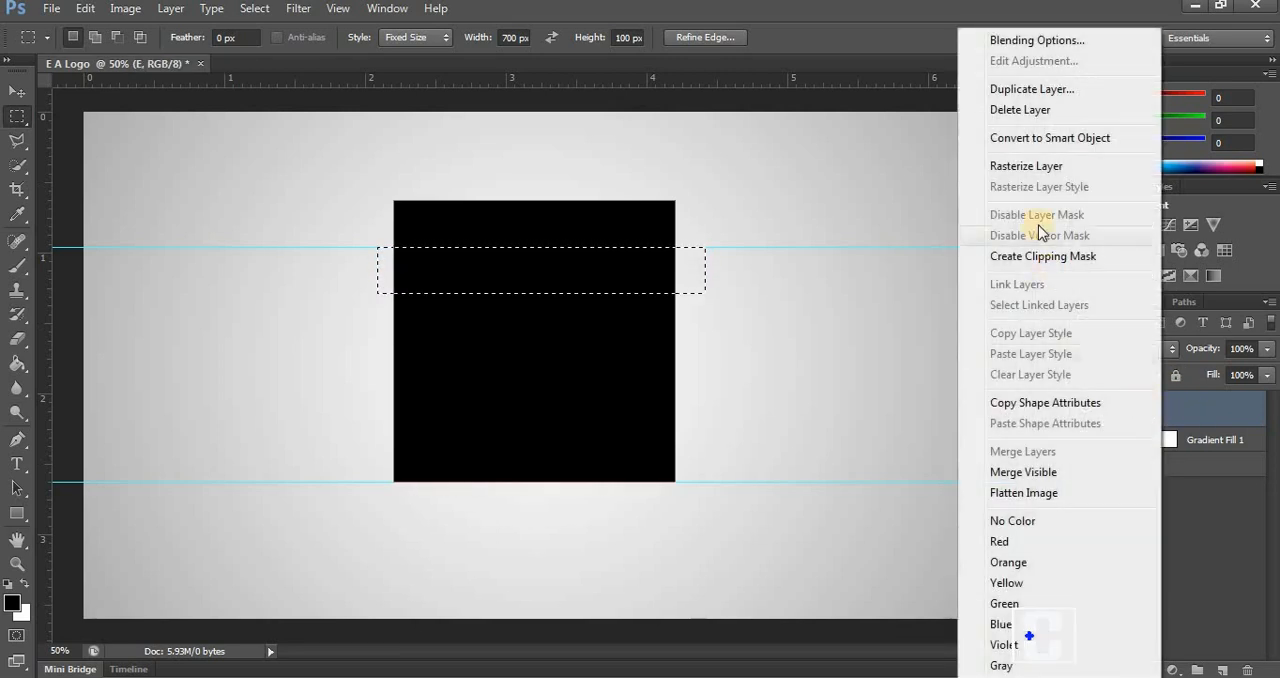
click(1024, 172)
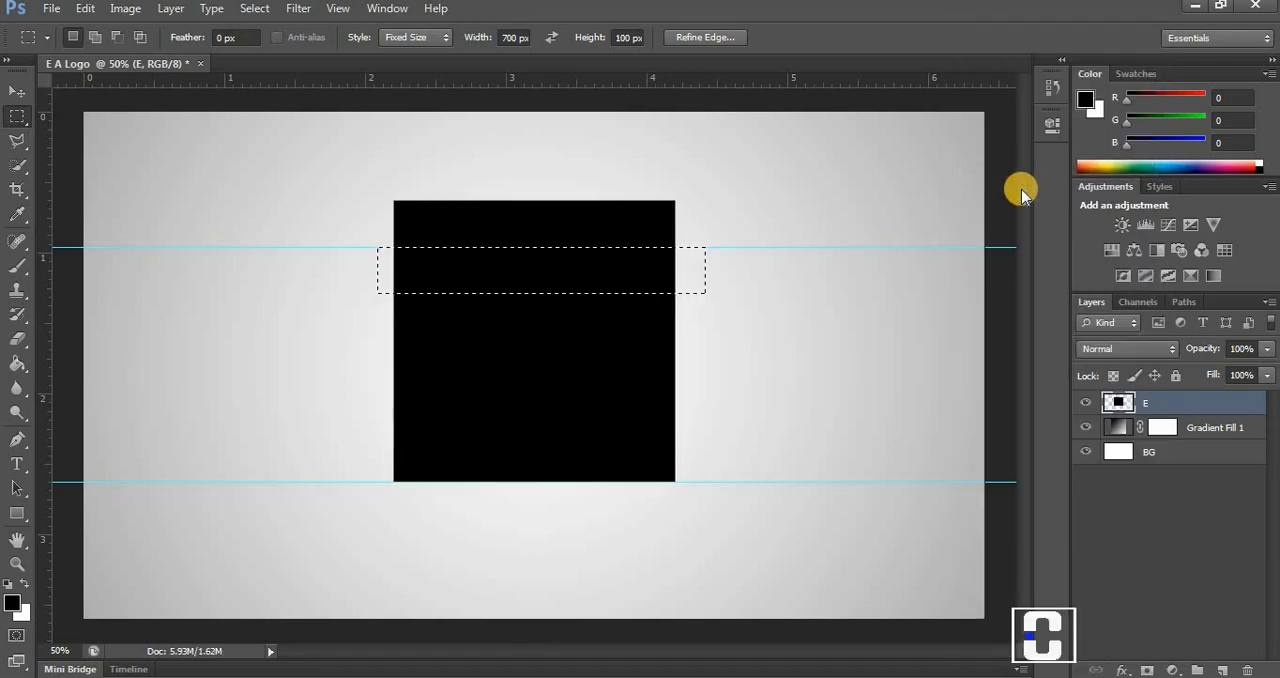
Clear the selected strip from the E layer and move the selection down to start at the gap's lower edge.
click(85, 8)
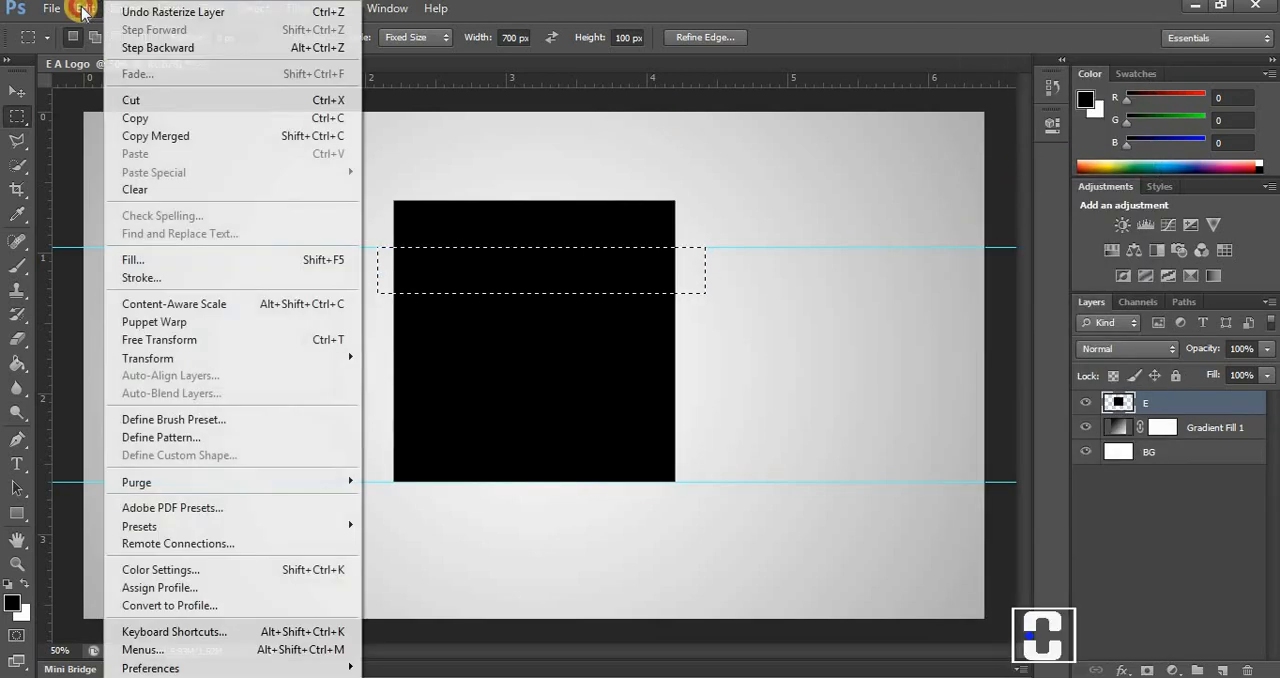
click(148, 186)
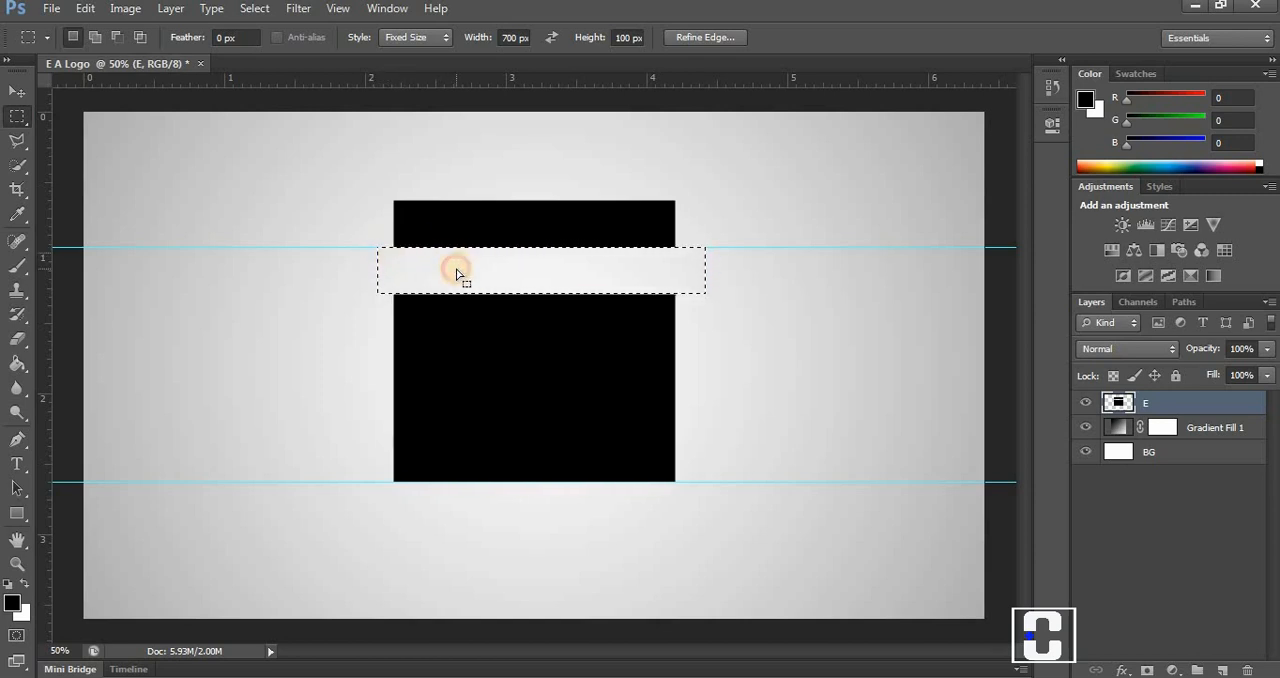
drag(455, 290, 457, 318)
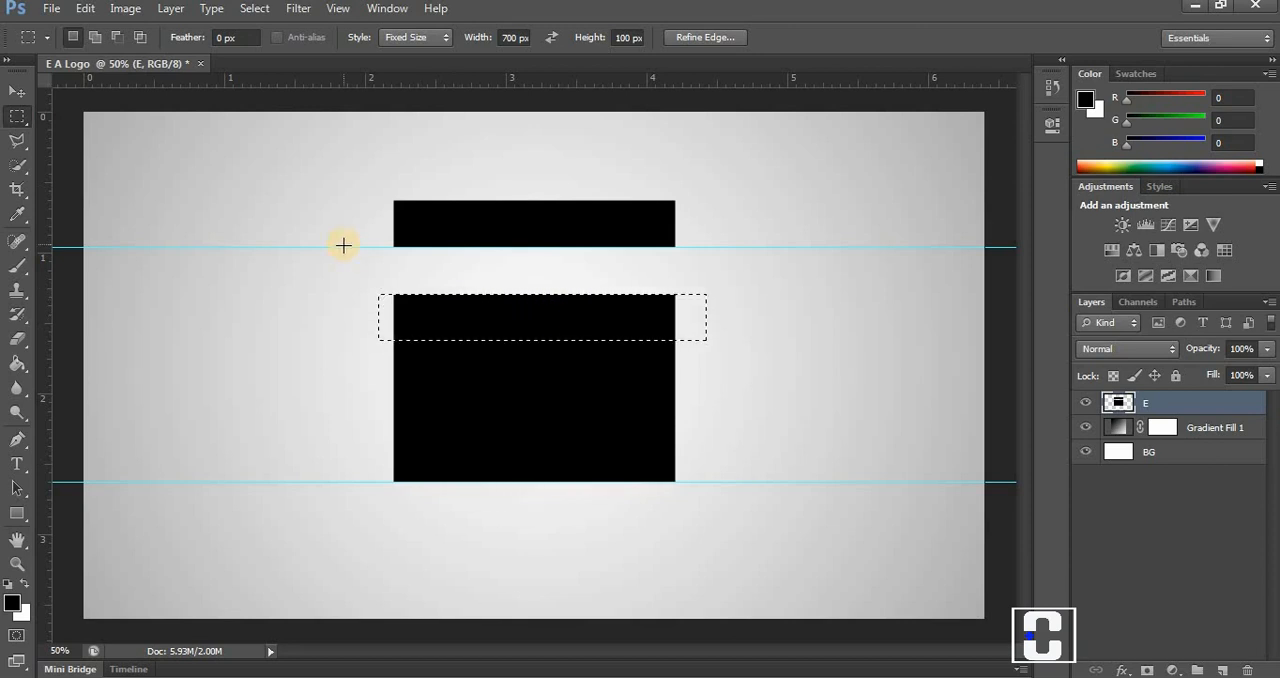
Move the upper guide to the selection's lower edge, shift the selection directly below that guide, and deselect it.
drag(343, 295, 344, 340)
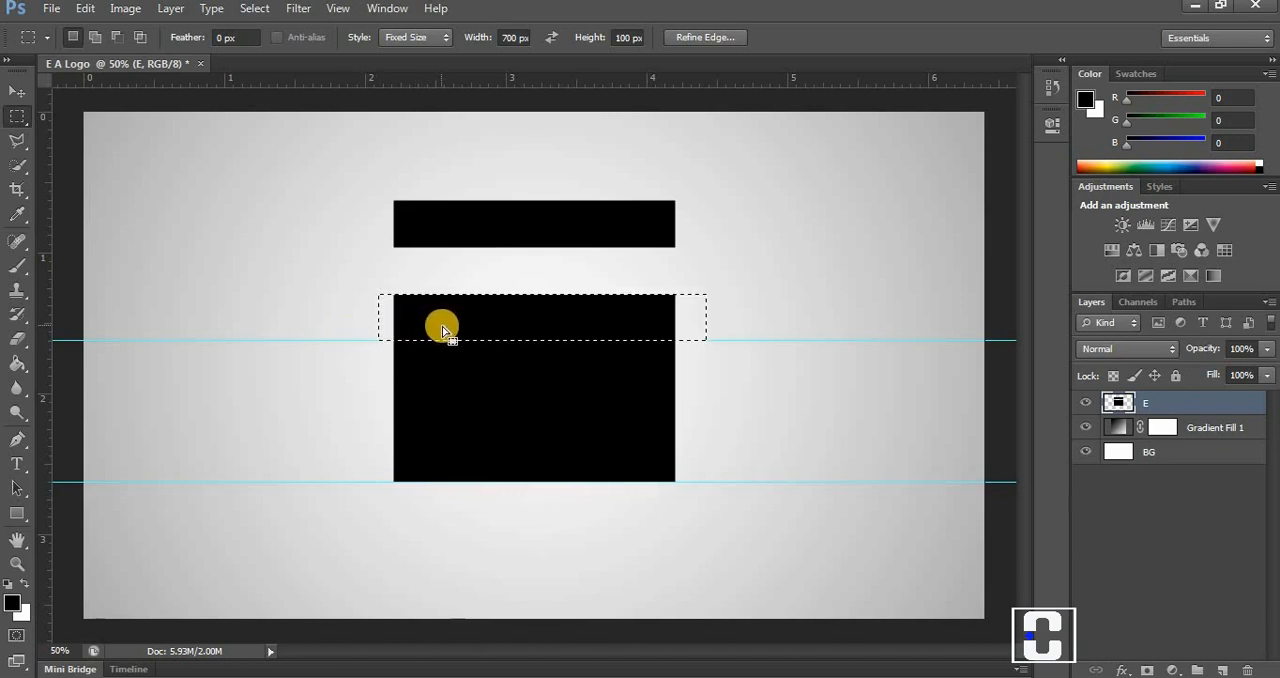
drag(449, 330, 449, 376)
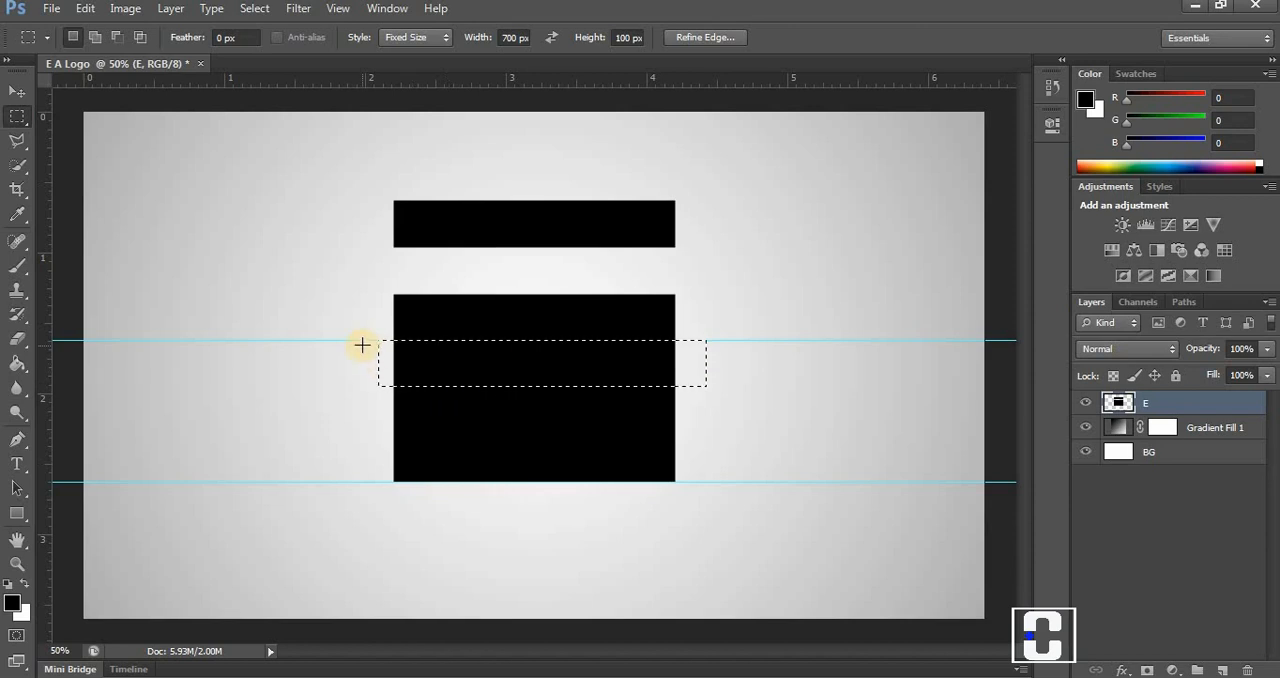
click(438, 363)
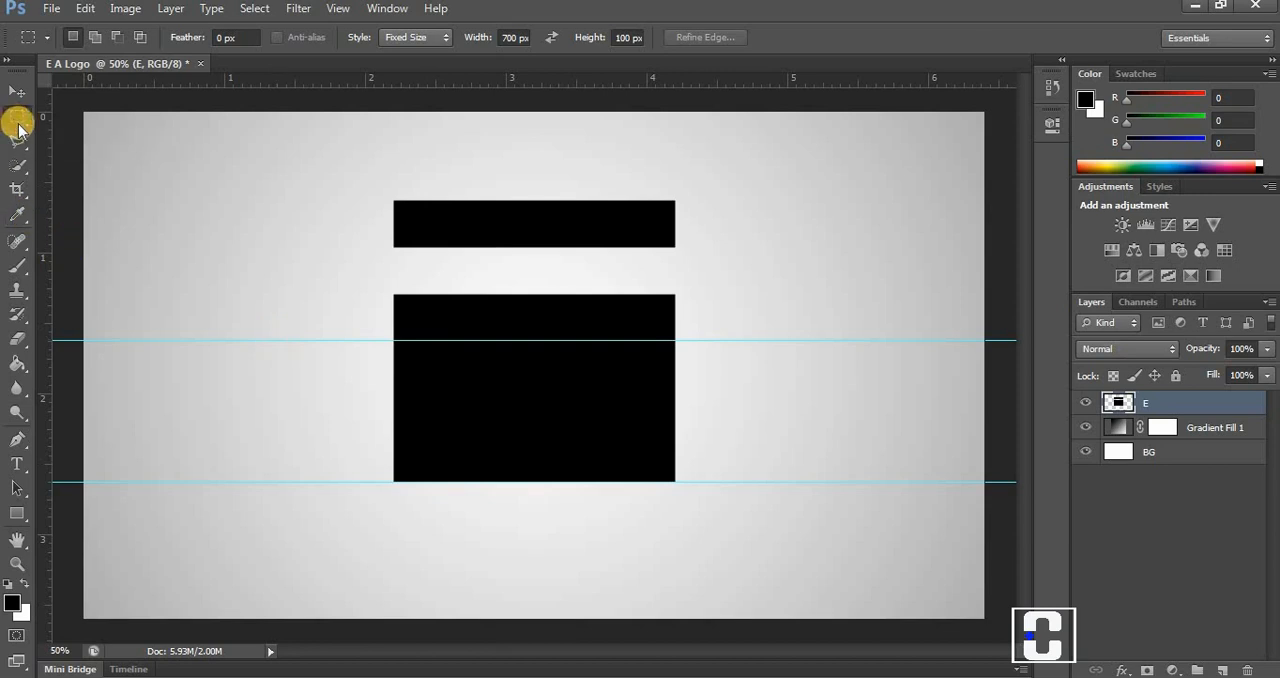
Swap the marquee size to 100 by 700 px and use the selection to place vertical guides 100 and 200 px from the block's left edge.
click(553, 37)
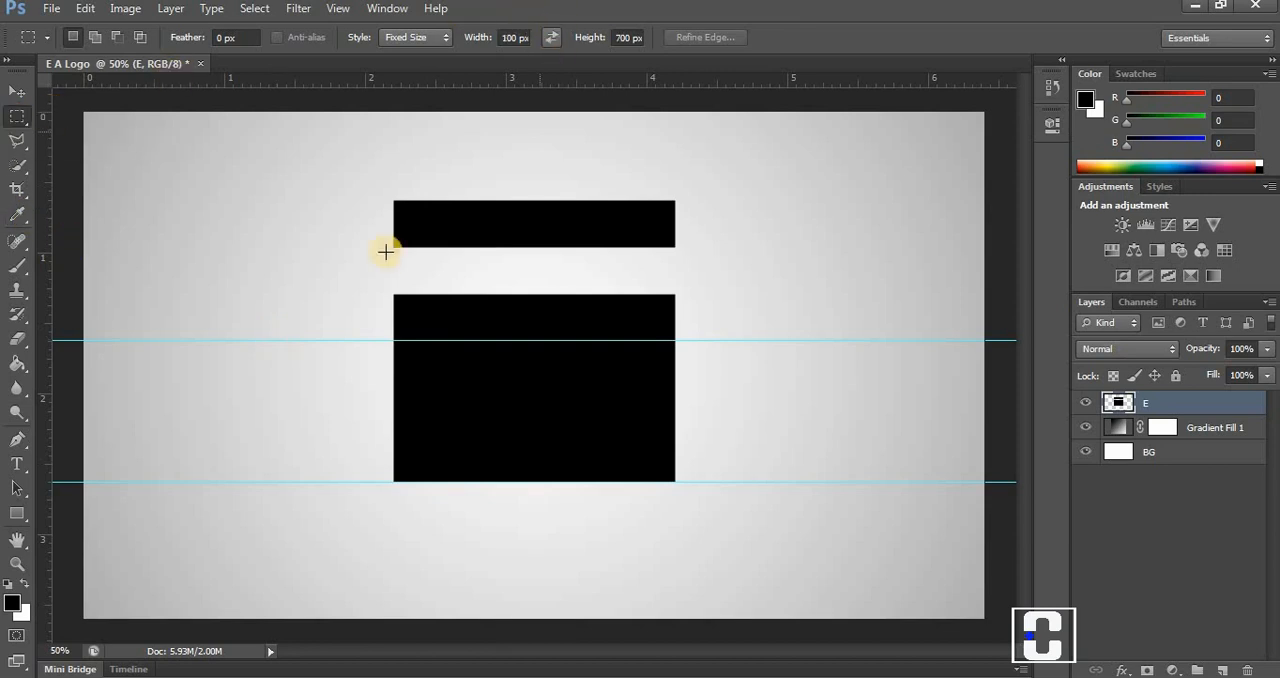
click(417, 426)
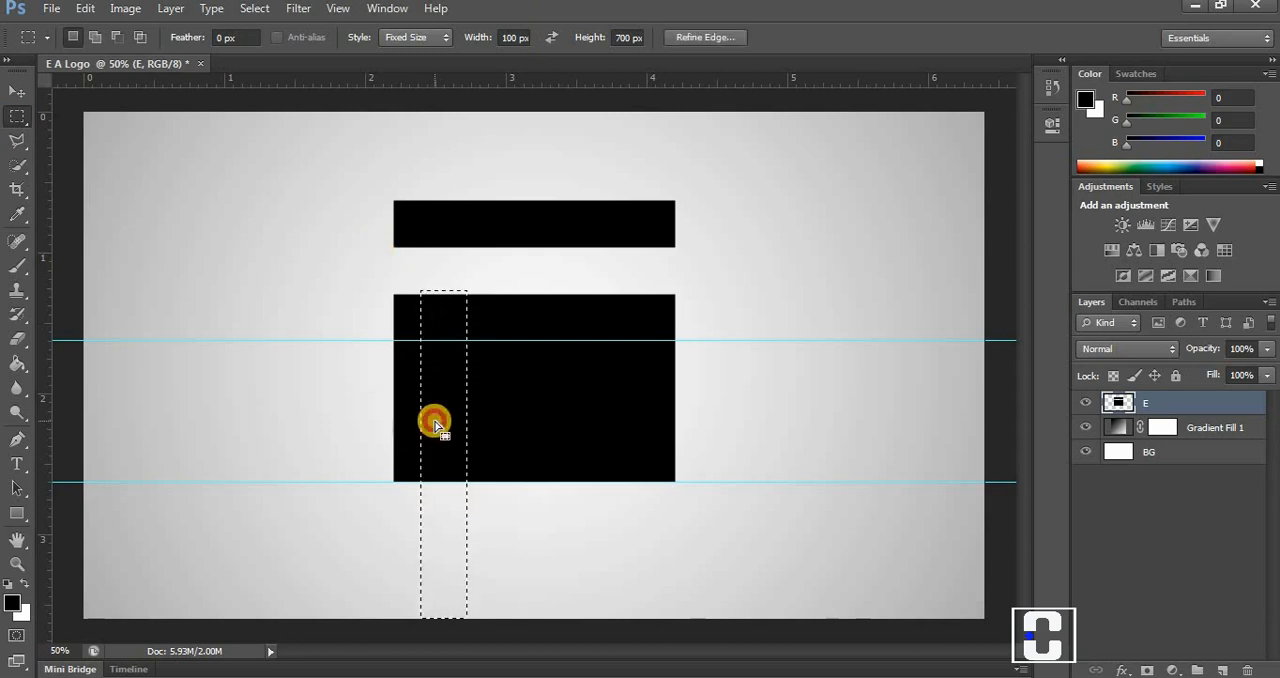
drag(431, 423, 407, 473)
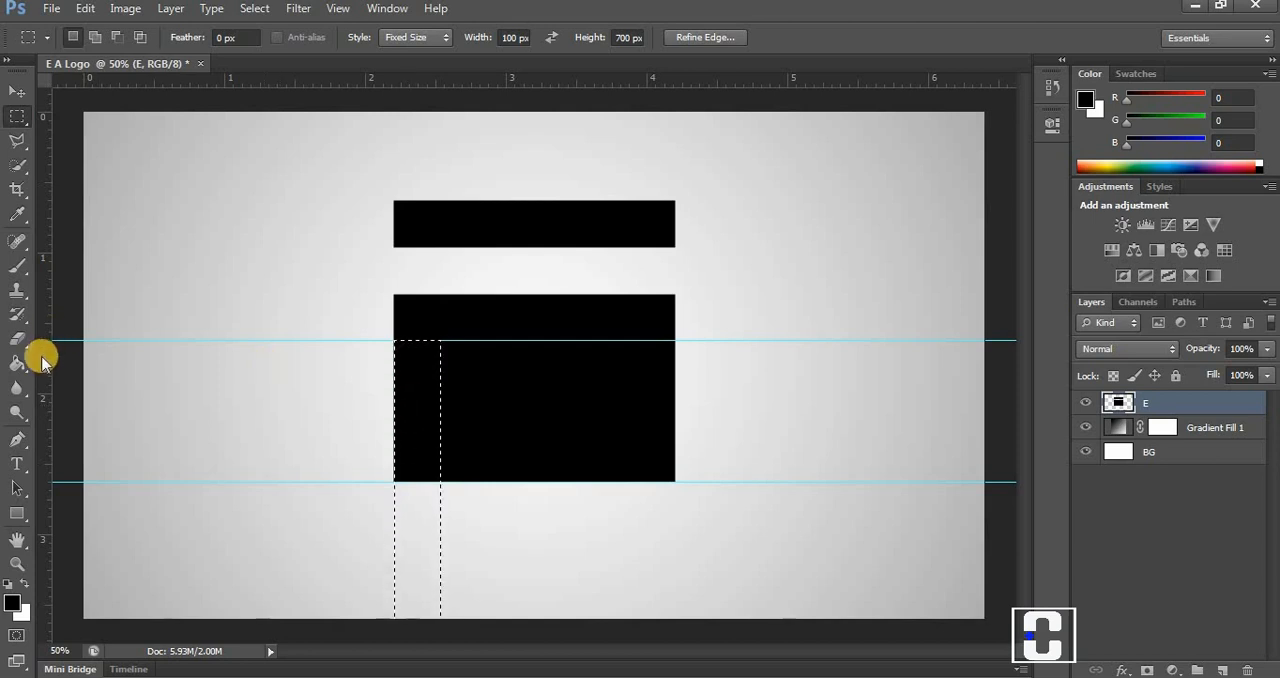
drag(40, 354, 472, 404)
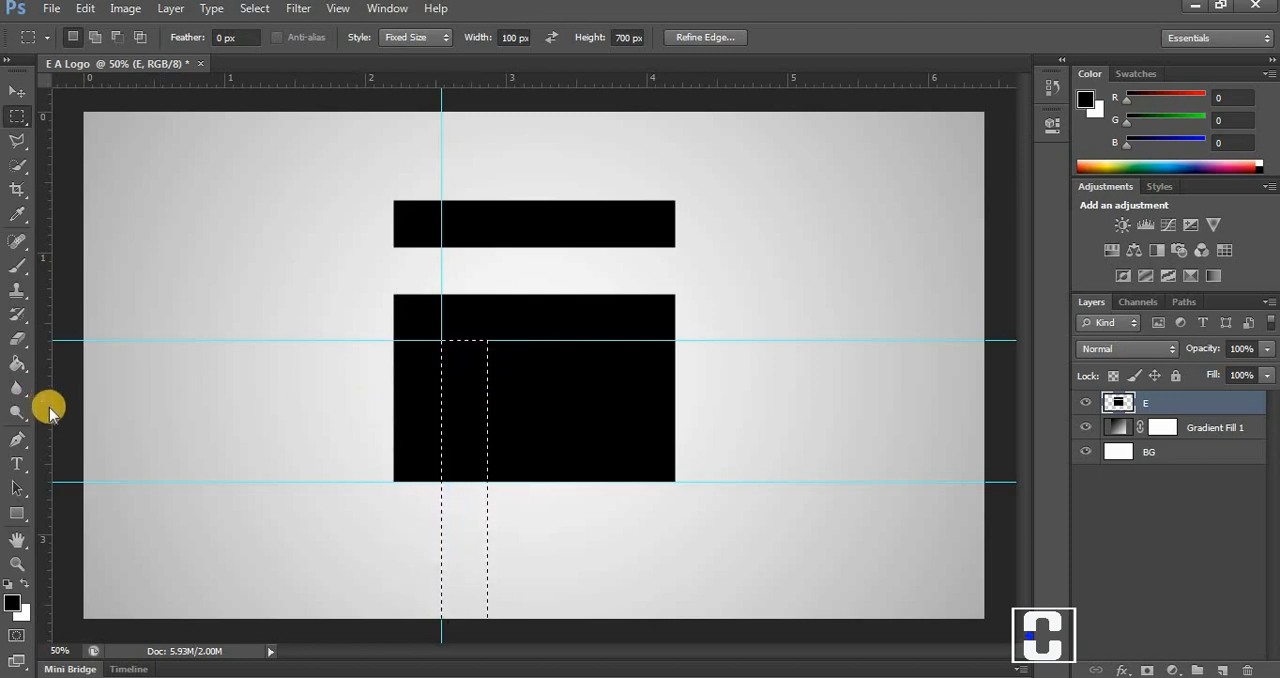
drag(44, 410, 487, 432)
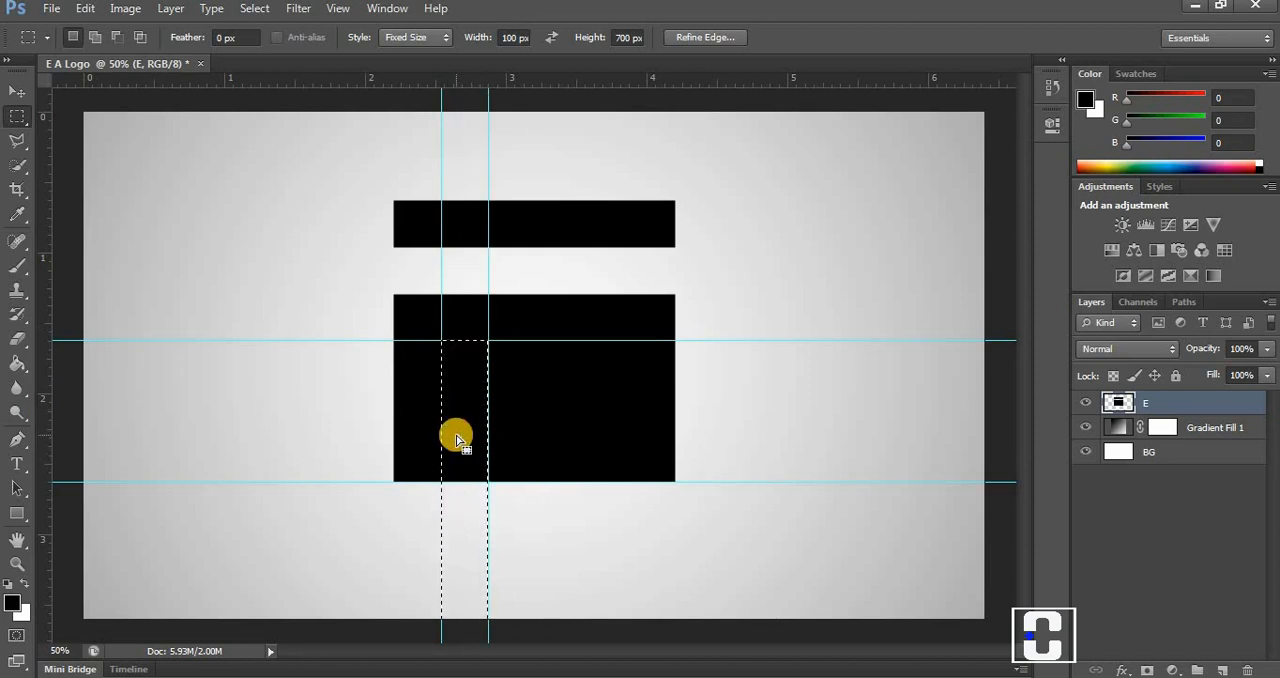
Clear the 100 px wide strip along the black block's left edge below the upper guide, and deselect.
drag(451, 437, 428, 444)
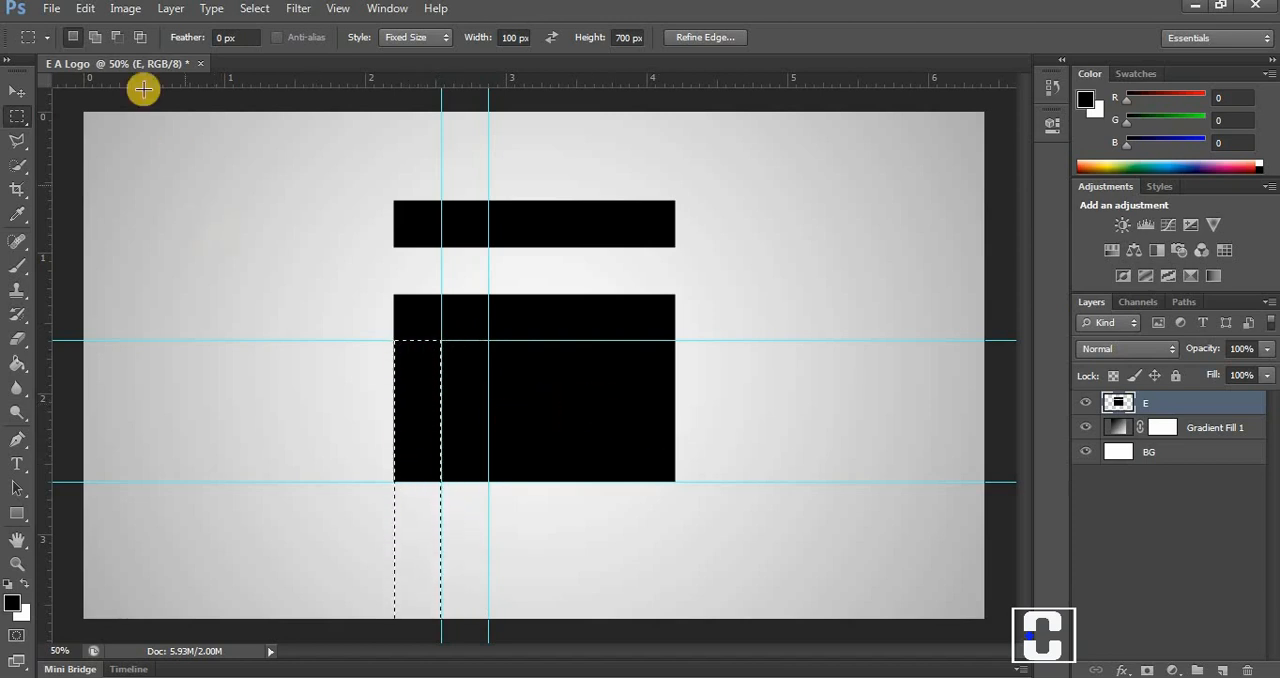
click(87, 8)
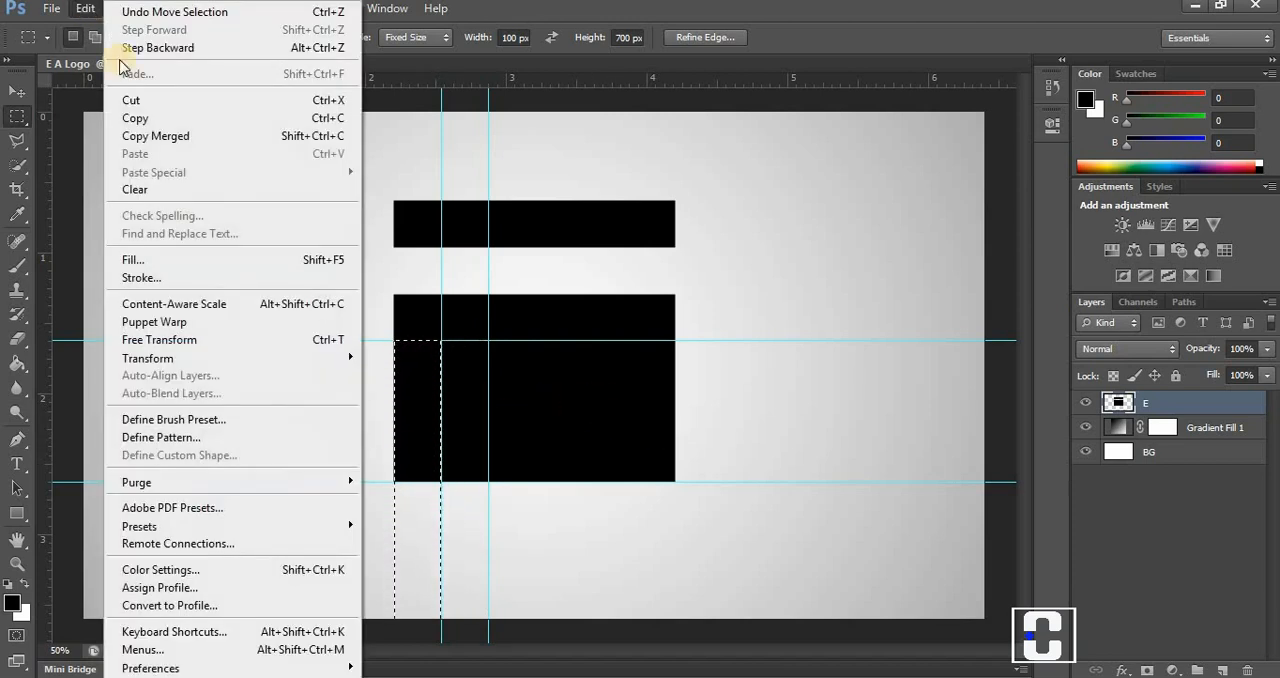
click(150, 189)
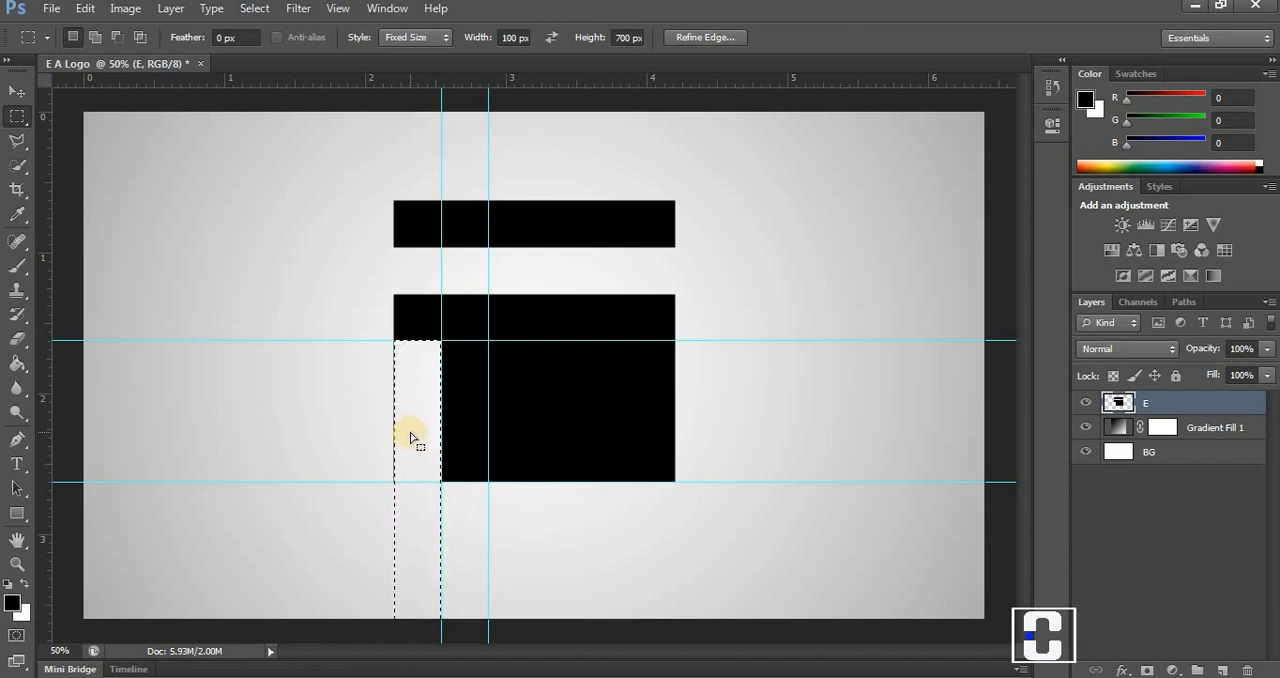
key(ctrl+d)
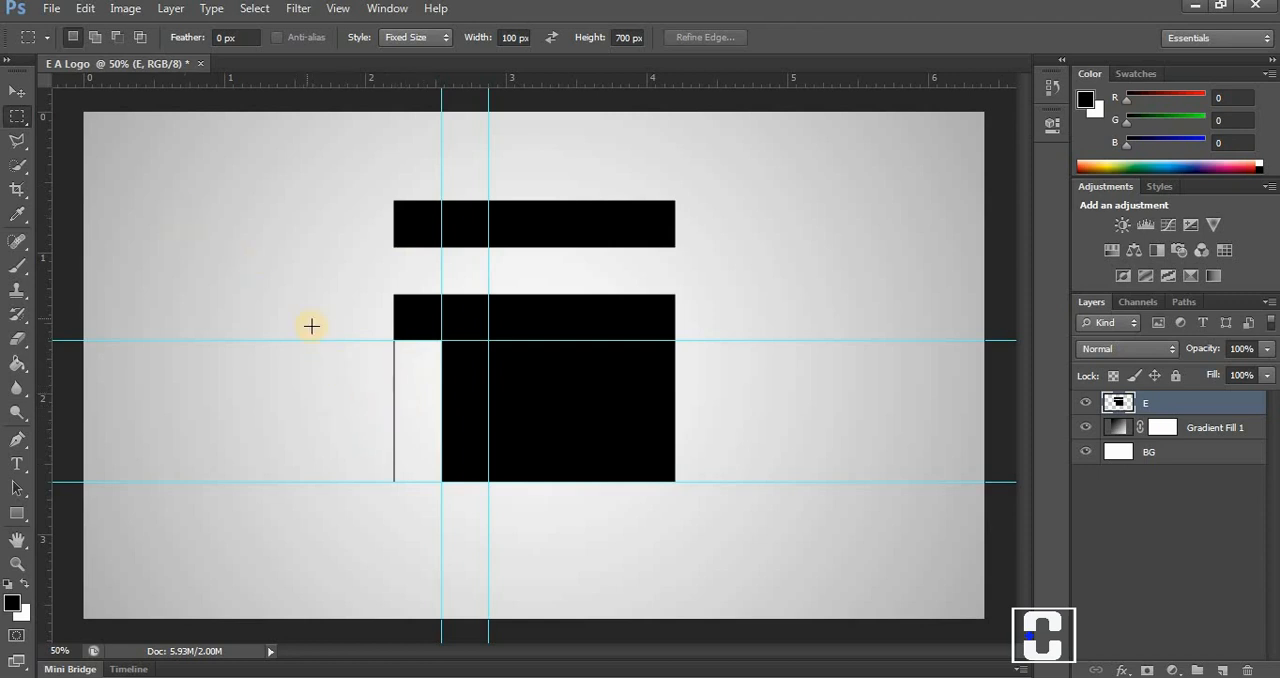
Select the thin black line left over beside the cleared left strip, clear it, and deselect.
click(353, 291)
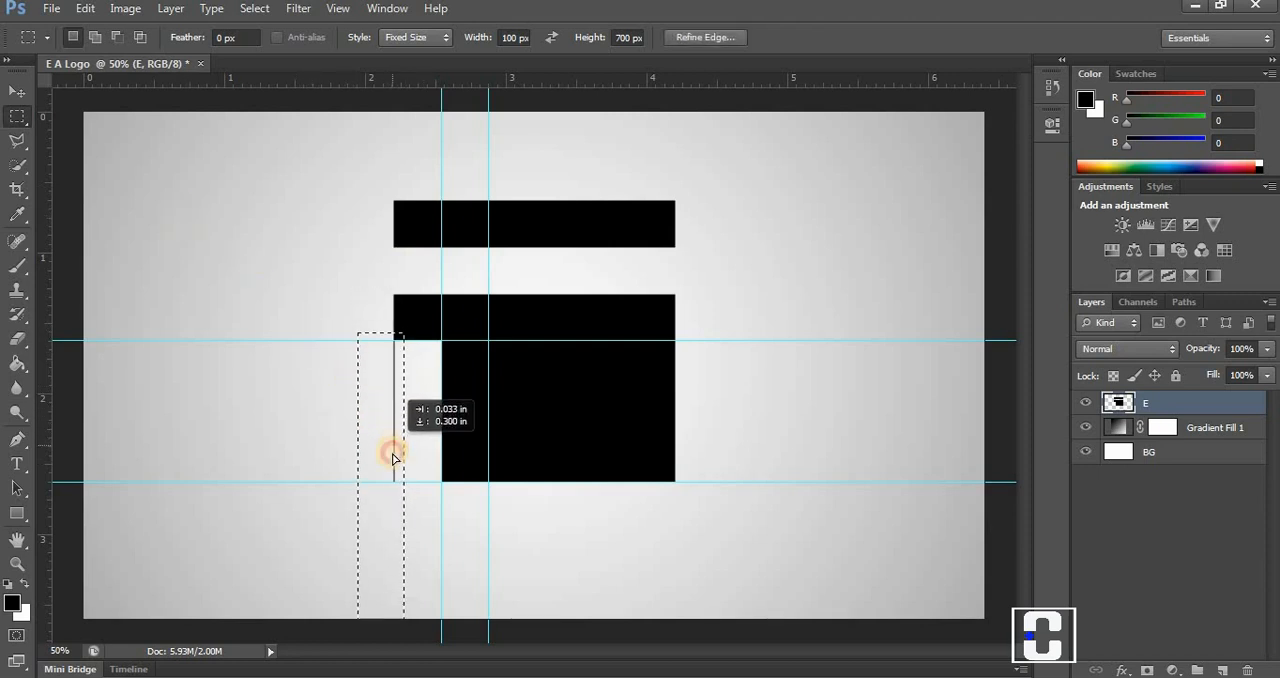
drag(392, 456, 393, 459)
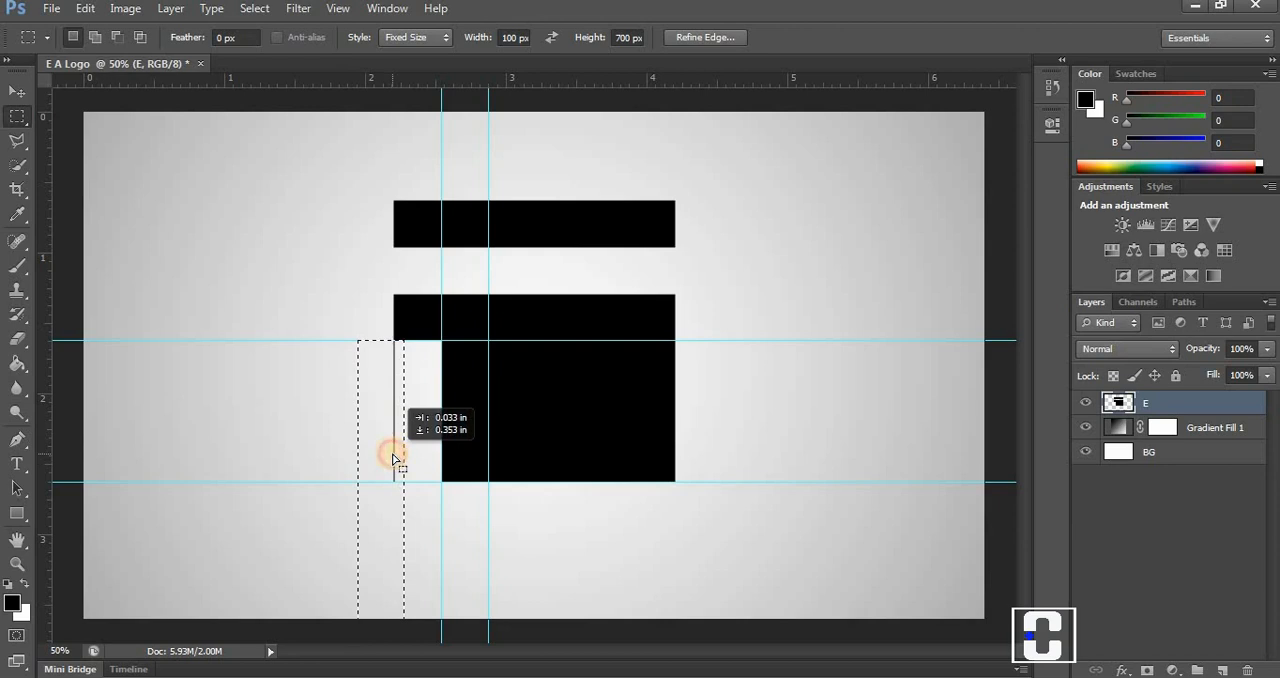
click(84, 8)
click(148, 192)
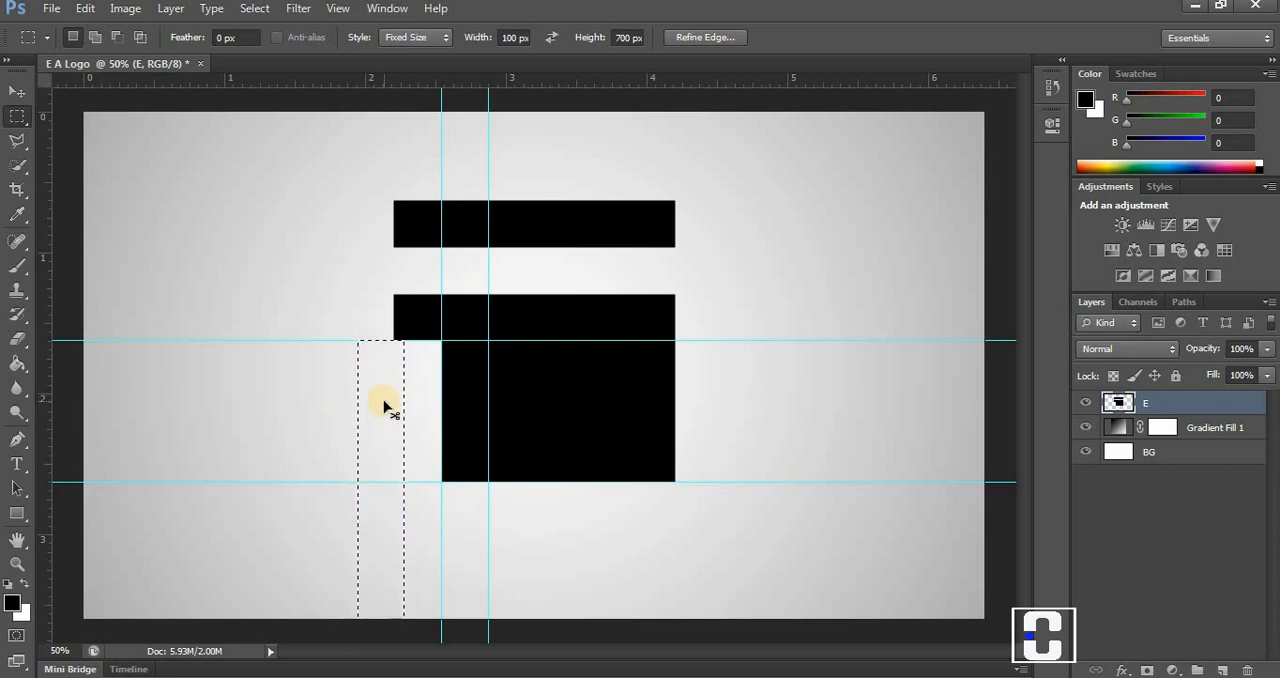
key(ctrl+d)
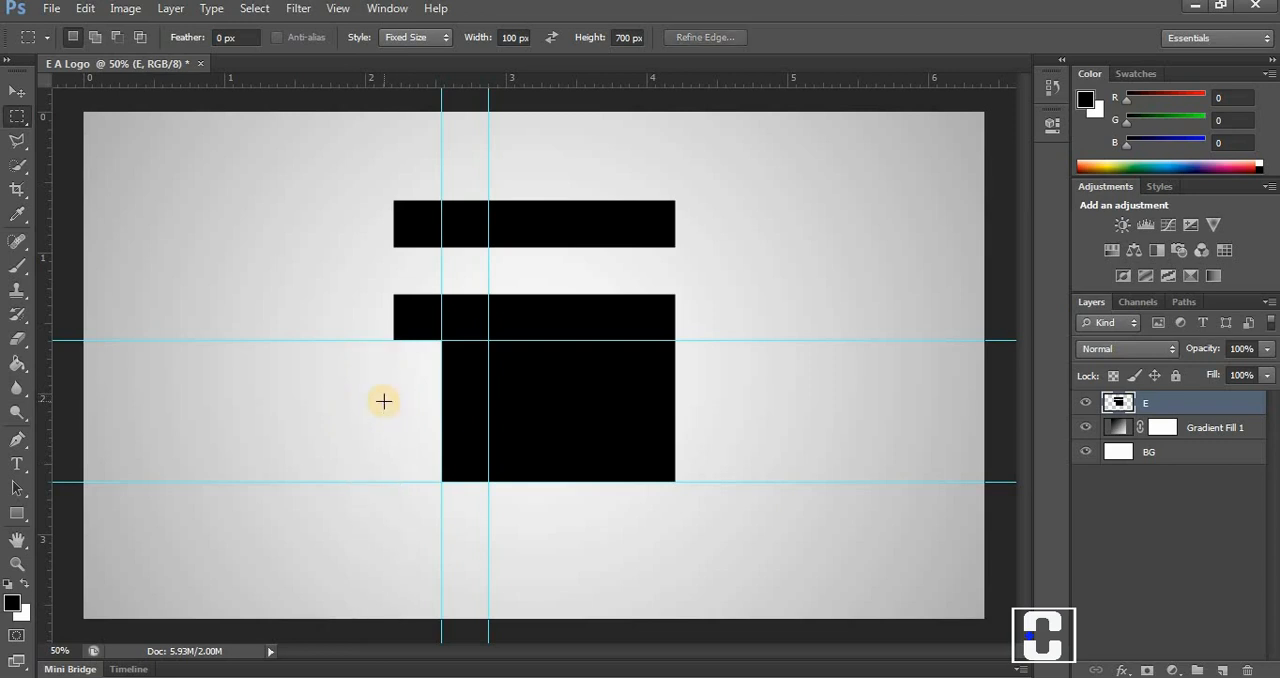
Swap the marquee to 700 by 100 px and clear a strip starting where the upper horizontal and right vertical guides cross.
click(549, 37)
click(313, 399)
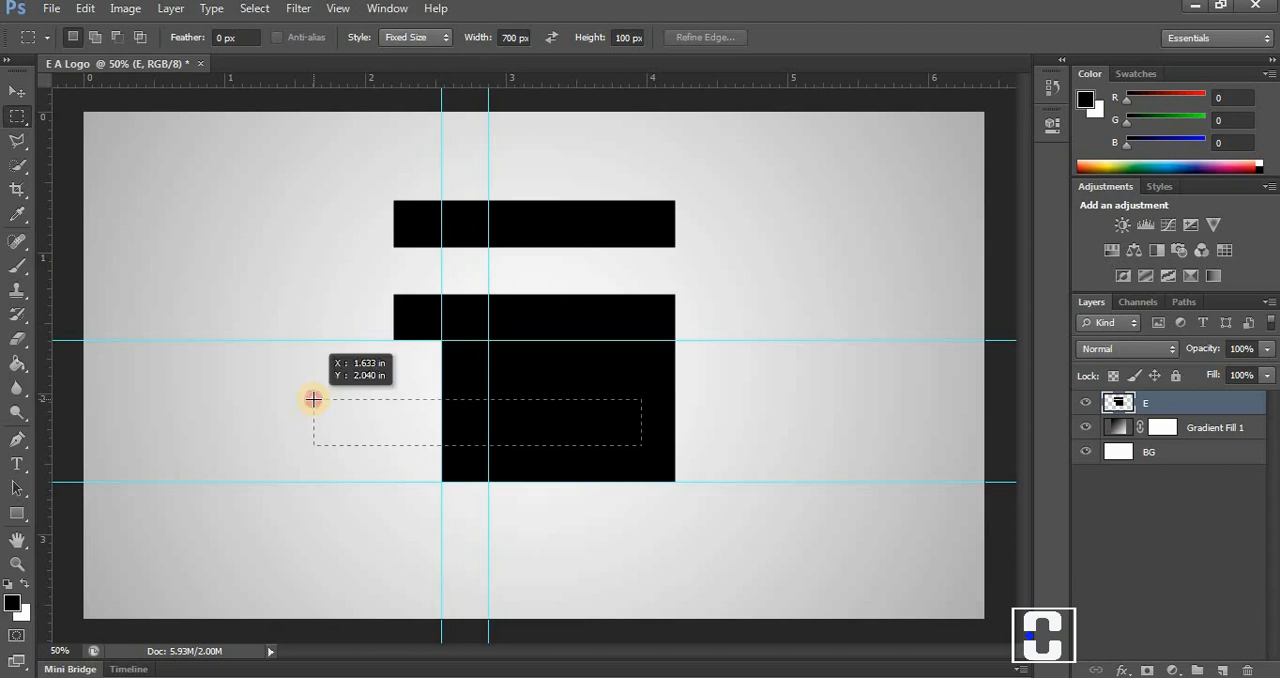
click(366, 424)
drag(366, 424, 548, 366)
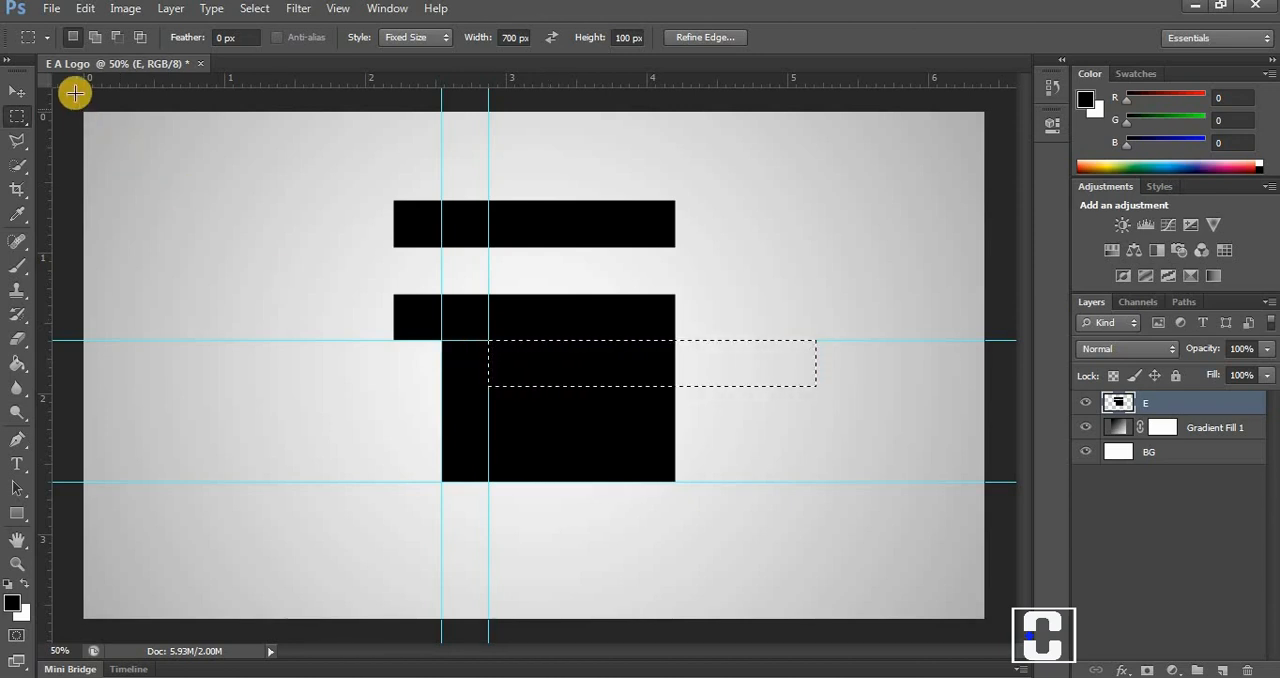
click(86, 14)
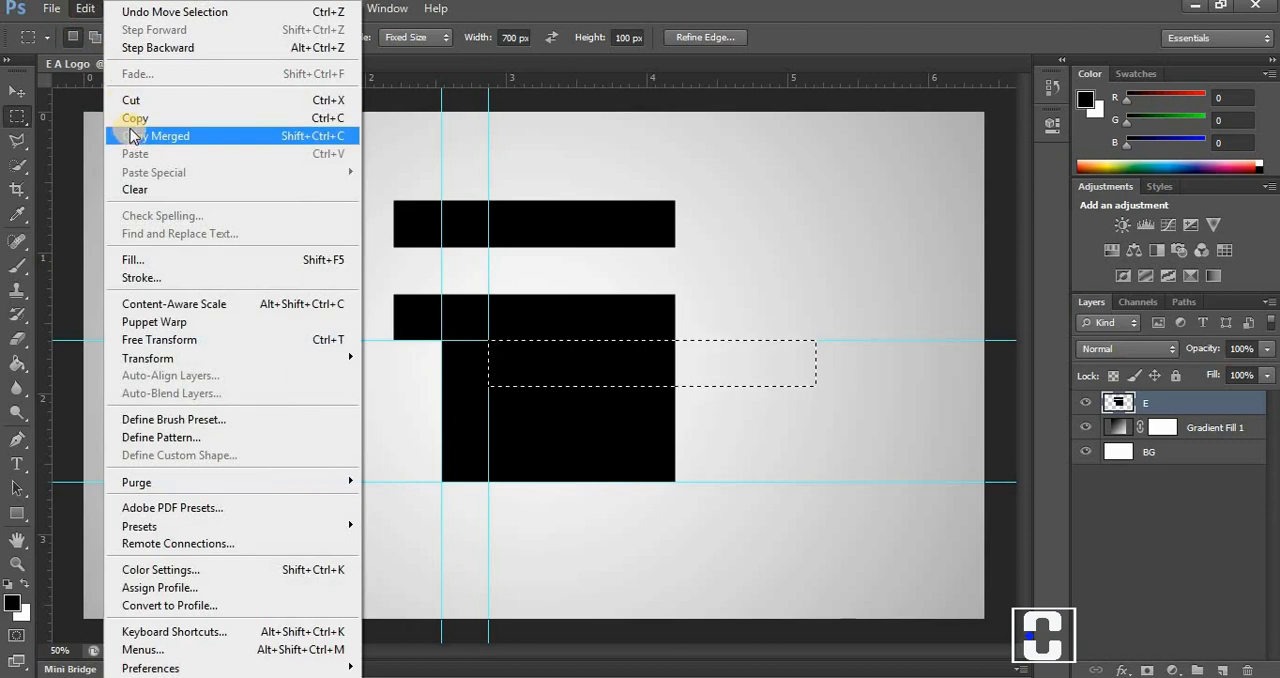
click(137, 182)
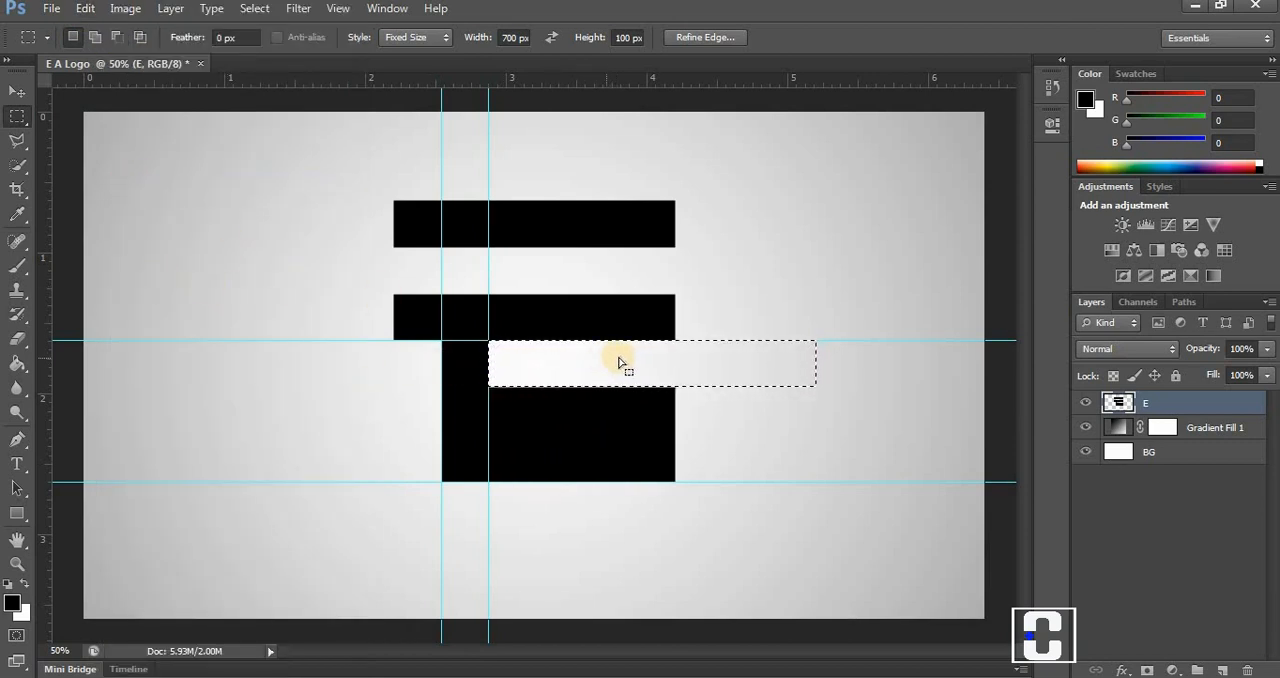
key(ctrl+d)
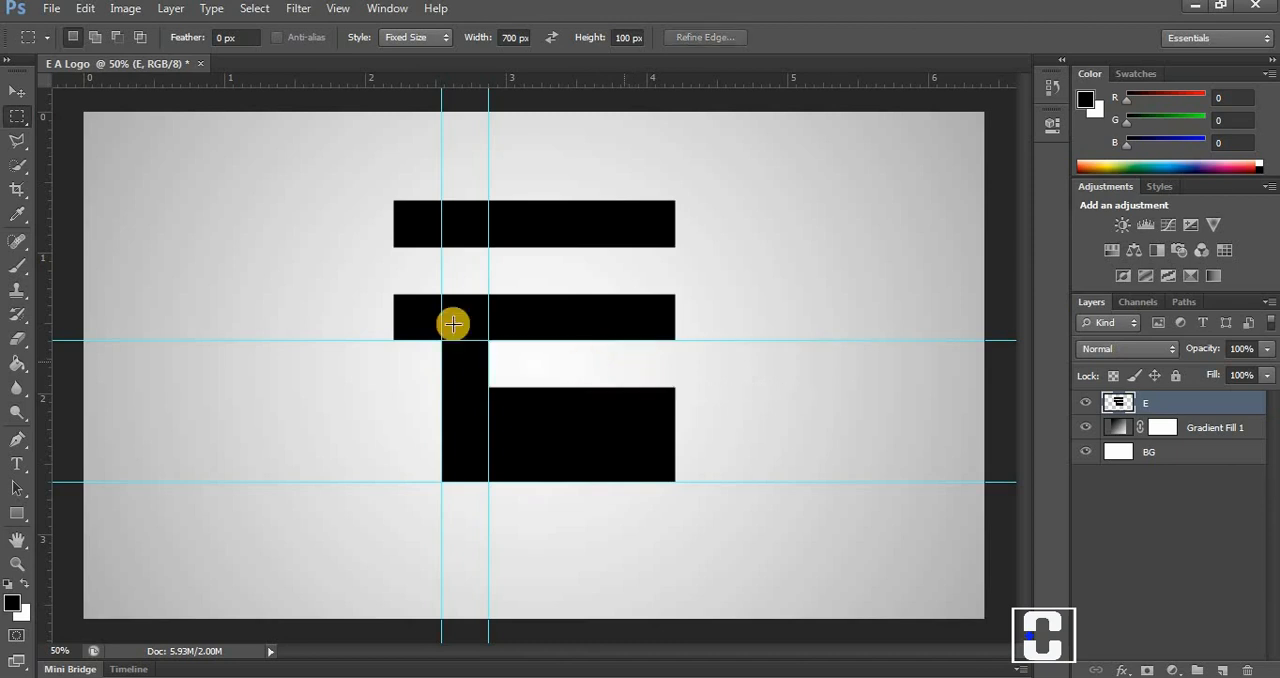
Move the E artwork horizontally to the left part of the canvas.
click(15, 93)
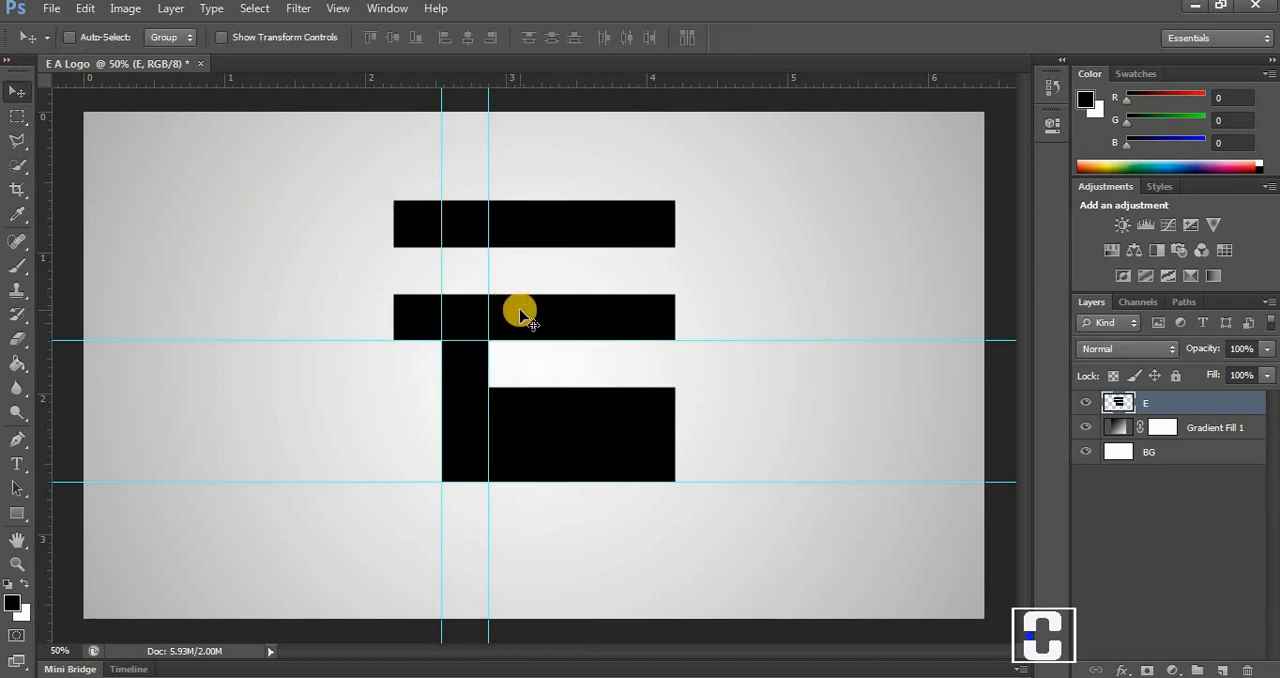
drag(520, 312, 310, 357)
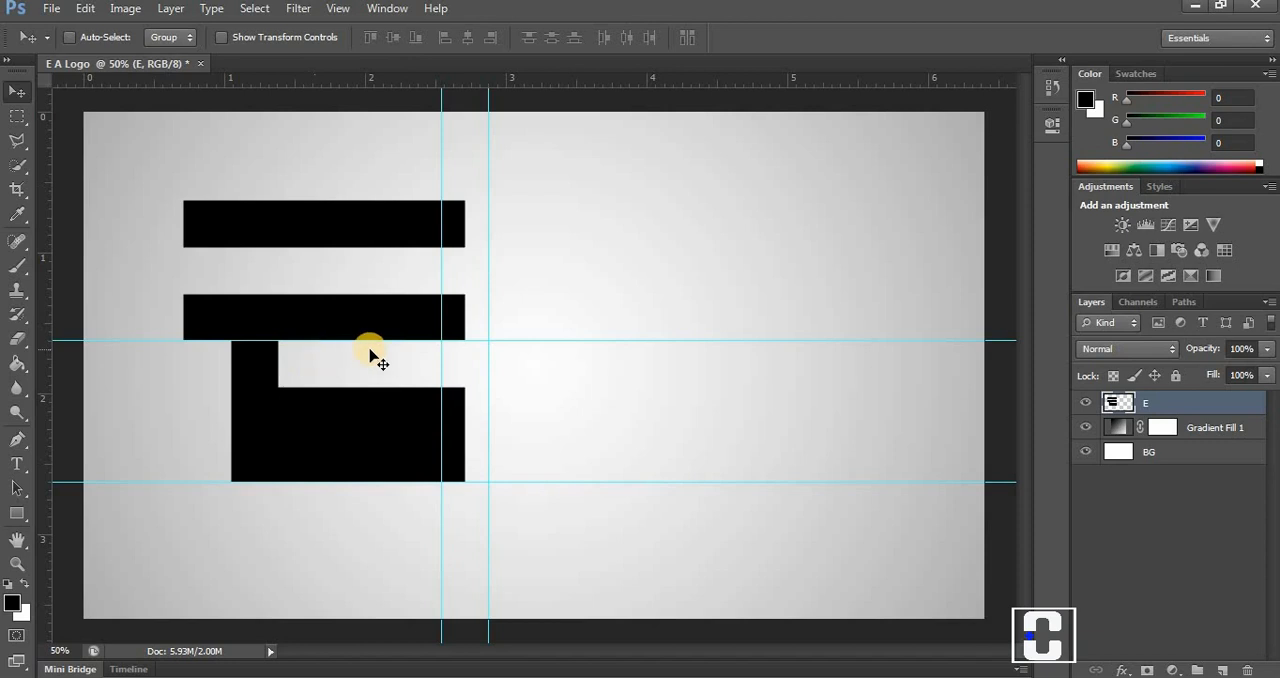
Move the upper horizontal guide 100 px below the lower block's top, clear a 700 by 100 px strip directly under it, and deselect.
click(19, 120)
click(549, 306)
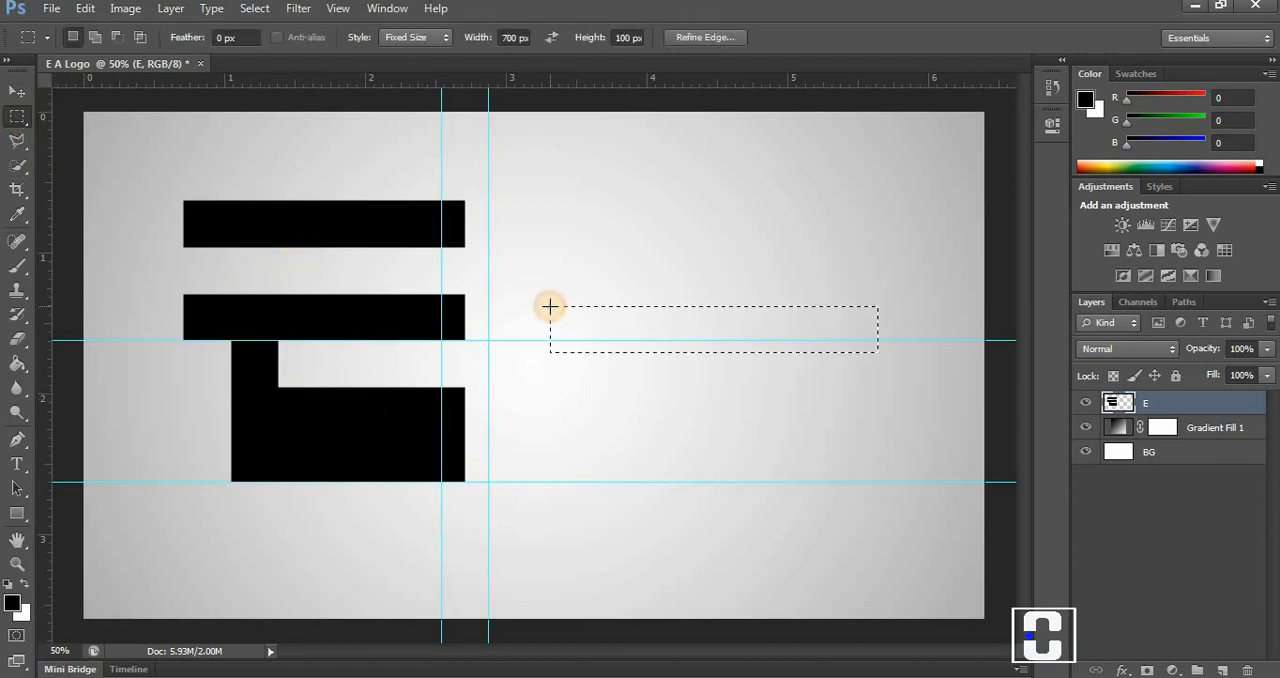
drag(582, 342, 260, 418)
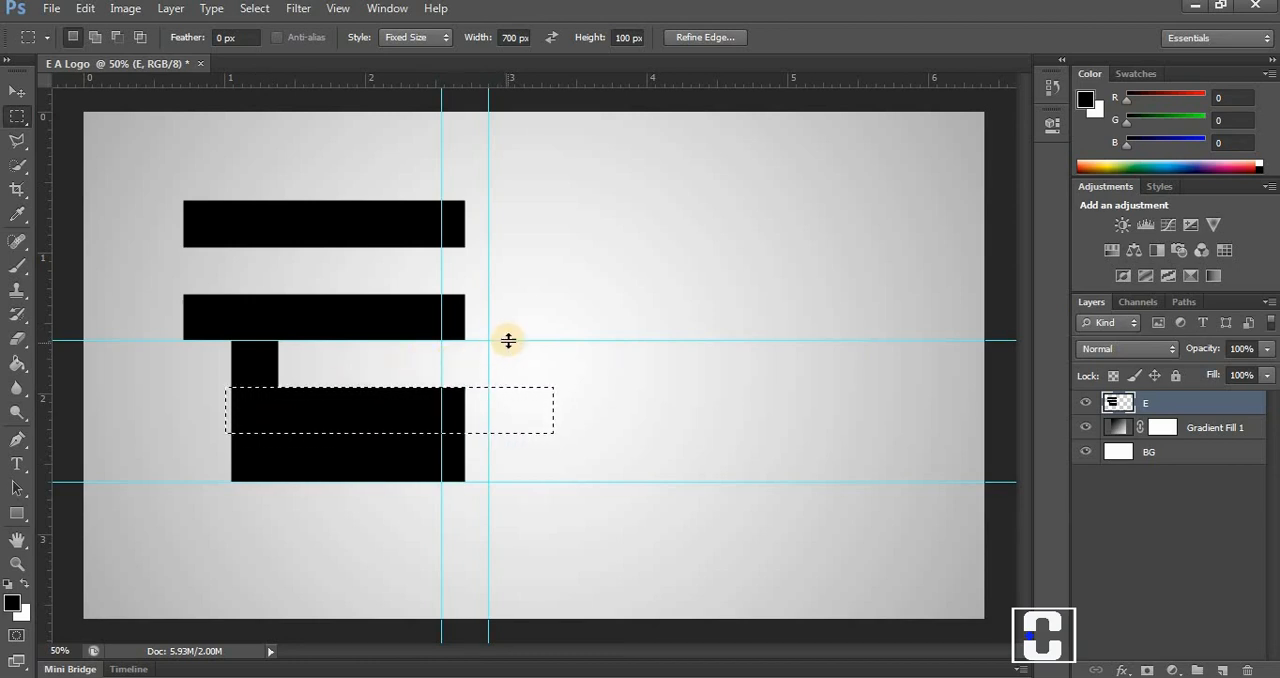
drag(508, 340, 498, 434)
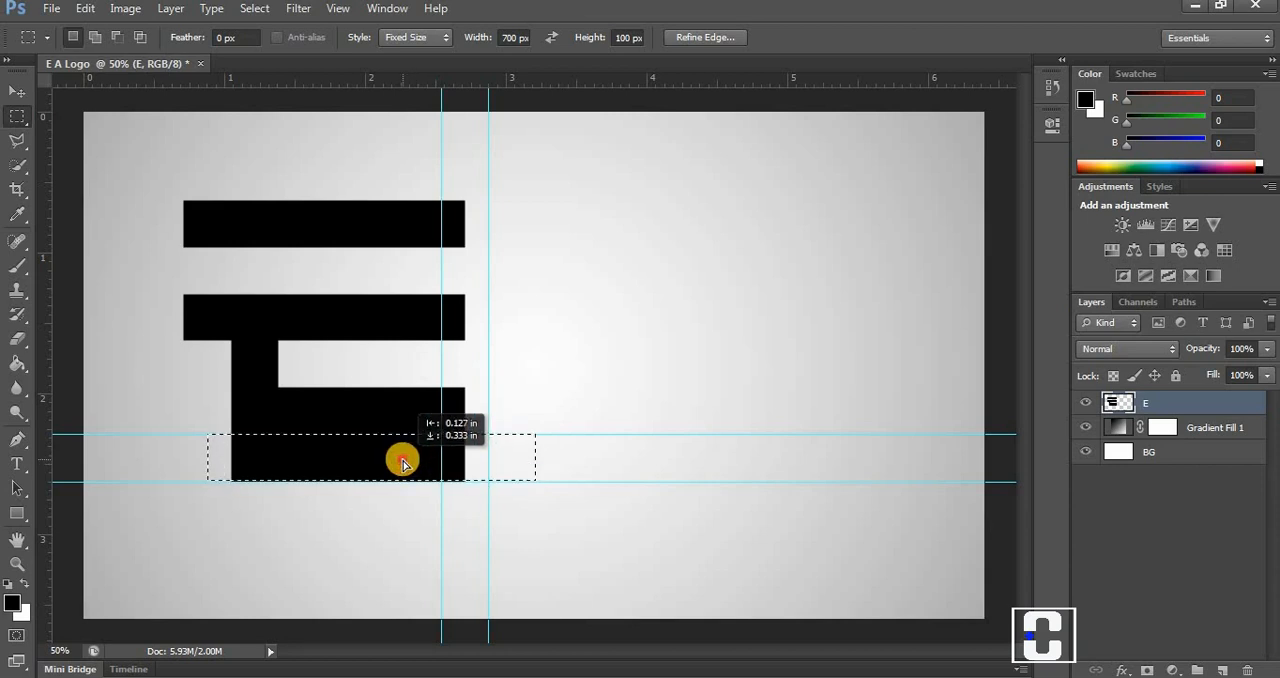
click(85, 9)
click(135, 189)
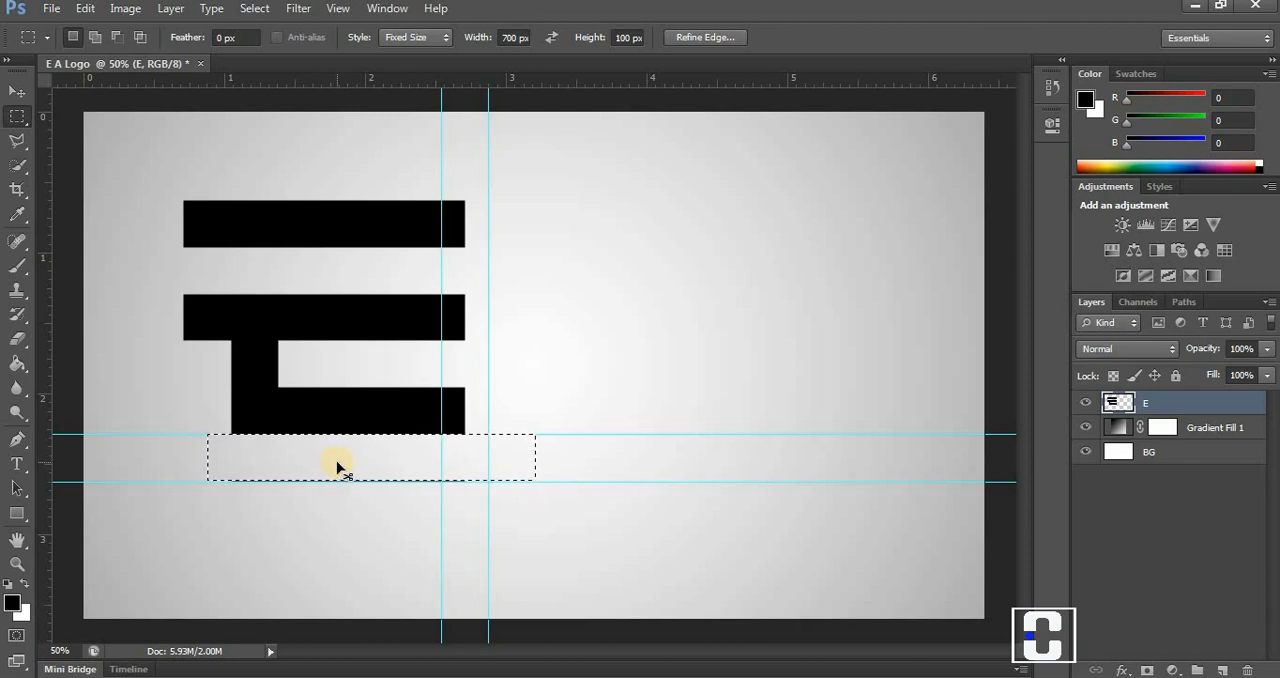
key(ctrl+d)
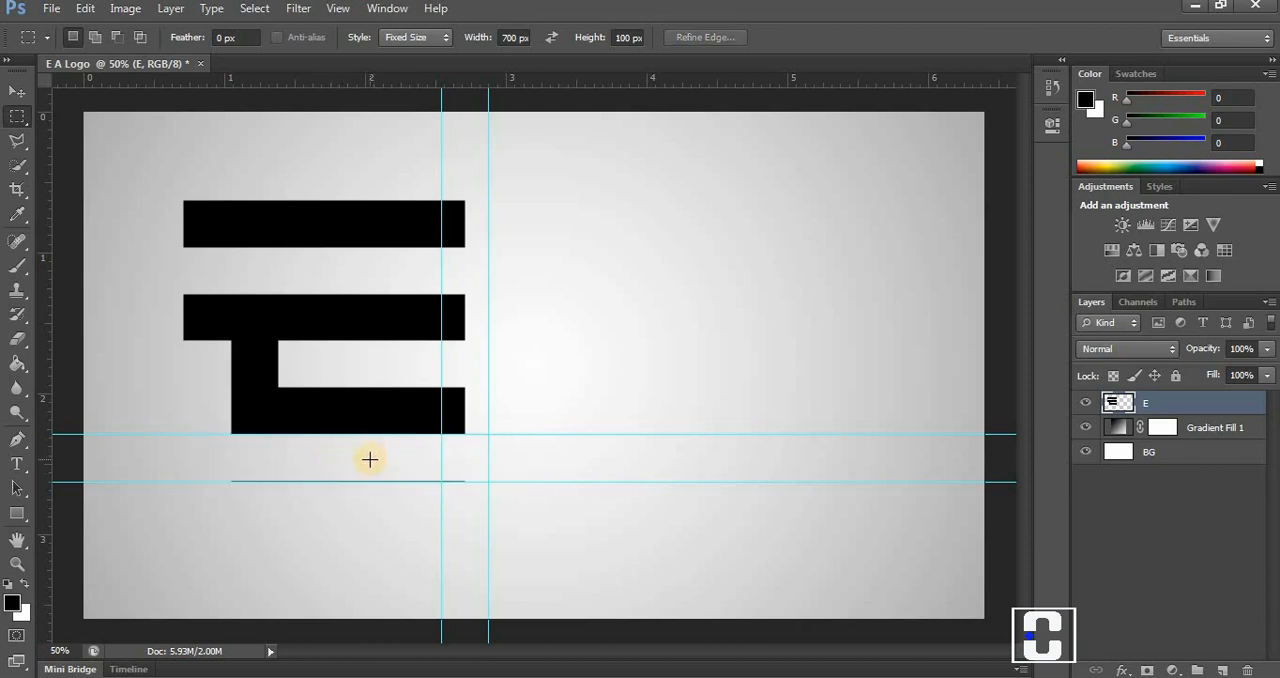
Place a 700 by 100 px selection over the thin leftover line beneath the E and clear it.
click(305, 471)
click(307, 473)
click(343, 484)
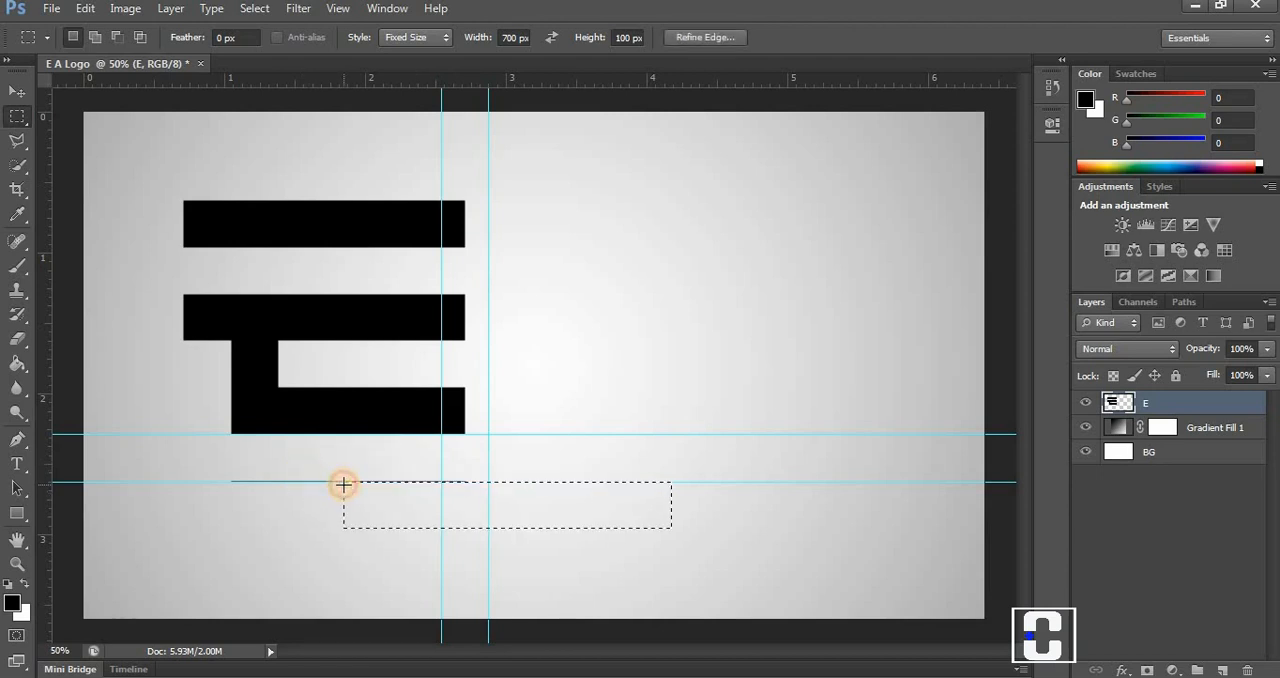
drag(371, 492, 239, 480)
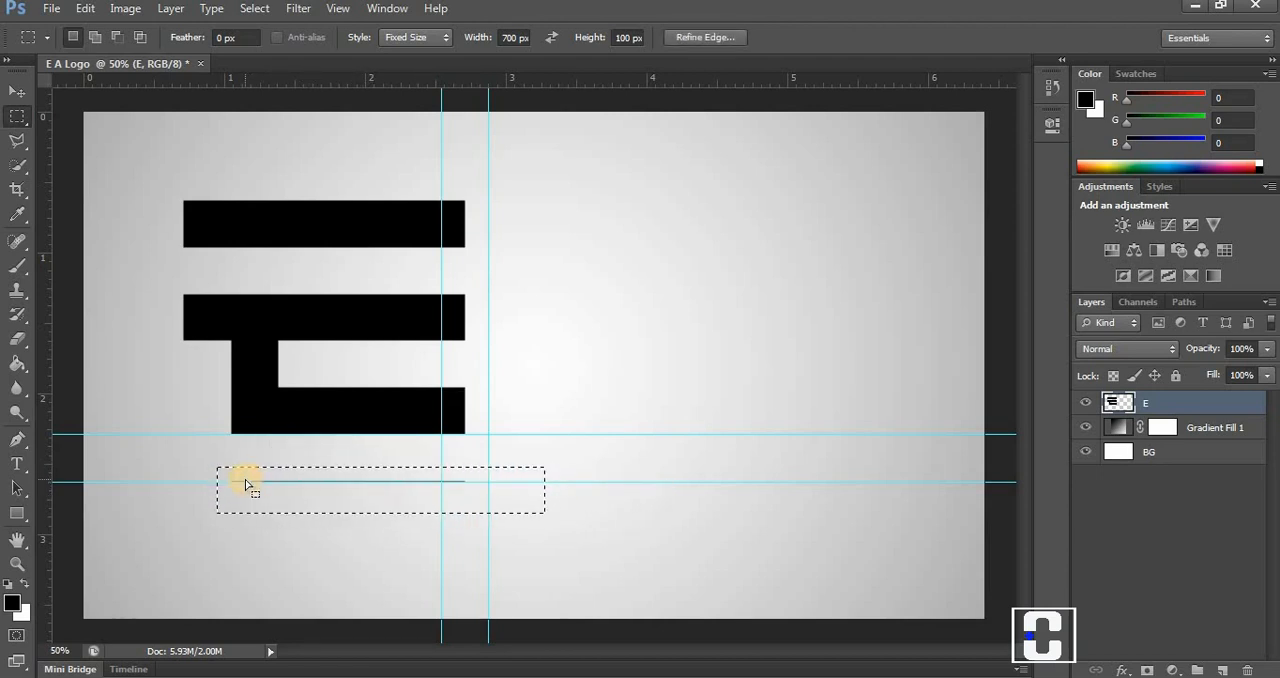
click(85, 9)
click(133, 189)
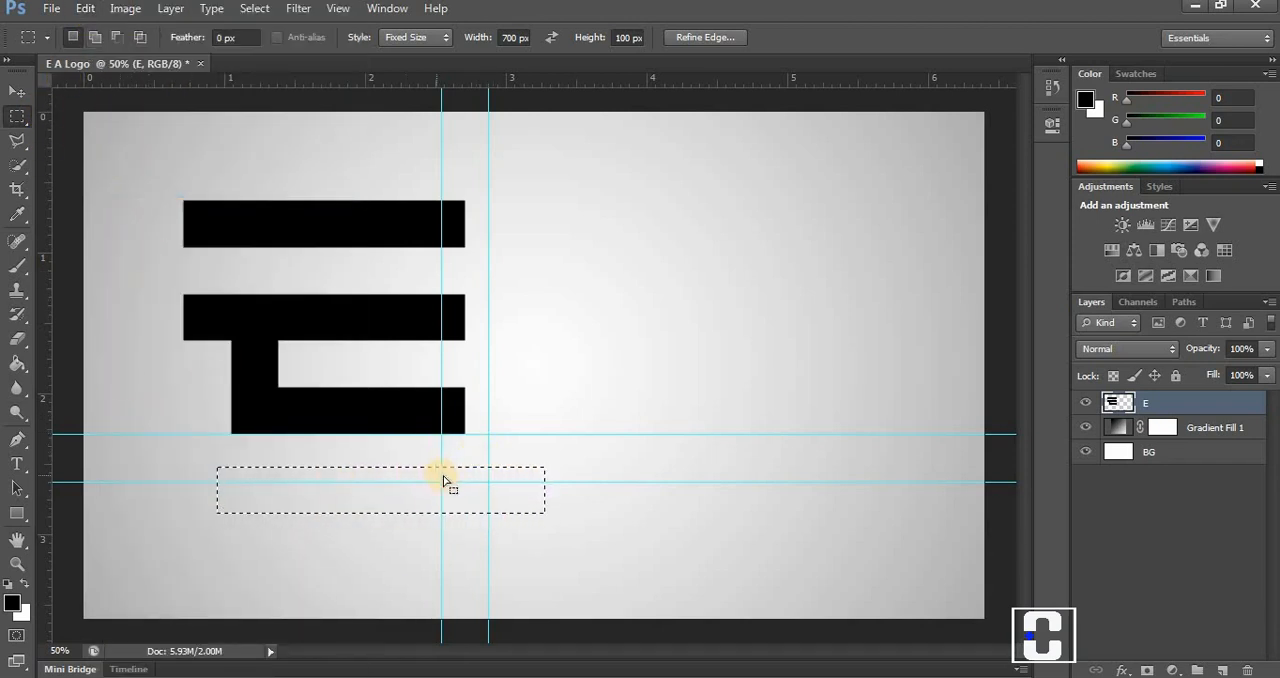
Remove all guides from the document, drop the selection, and switch to the Move tool.
click(343, 8)
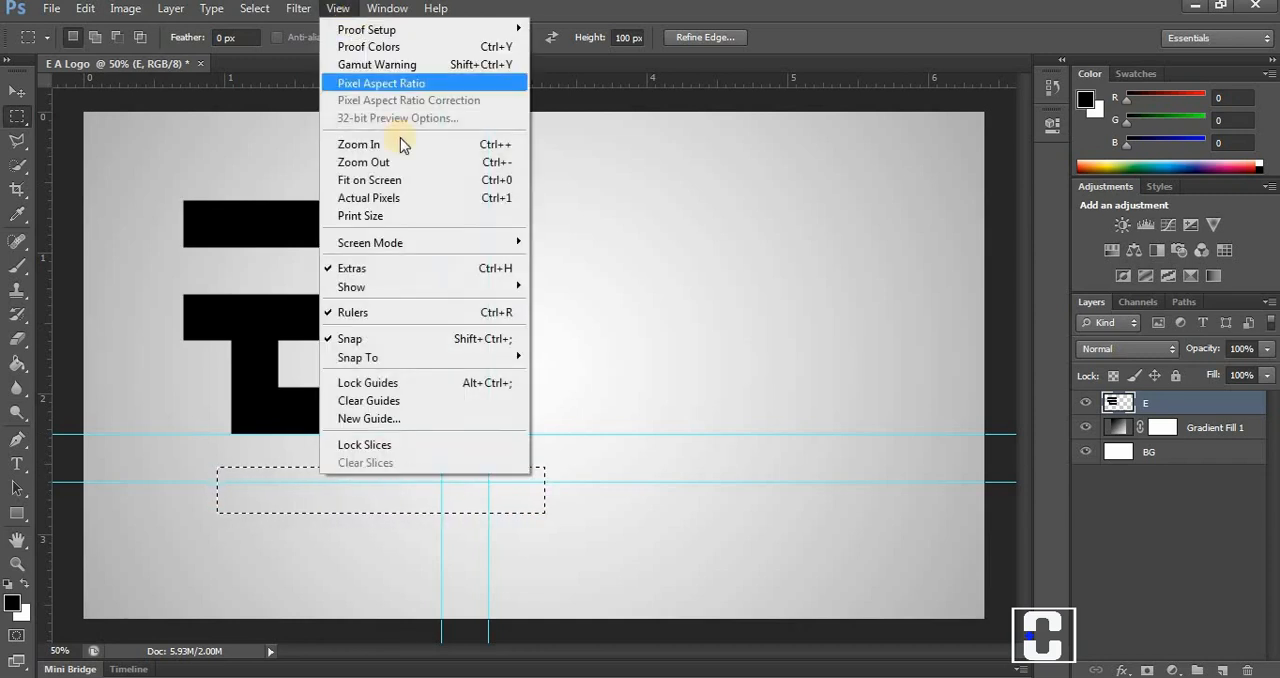
click(410, 401)
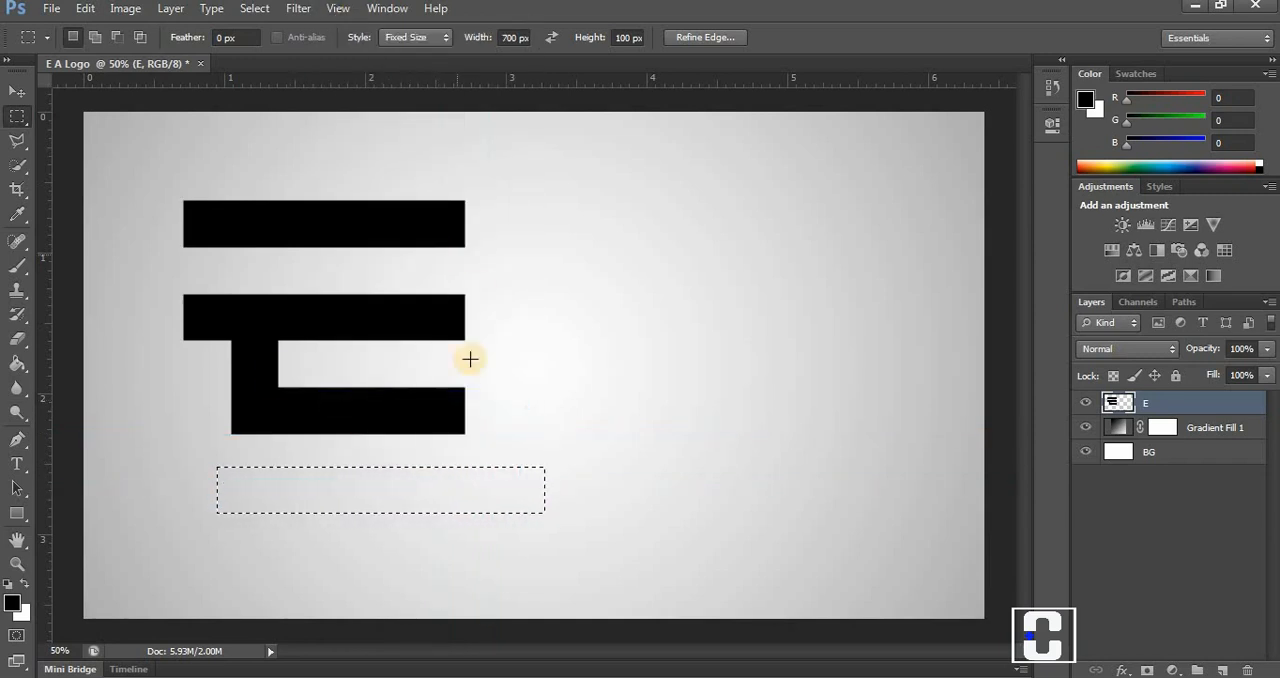
key(ctrl+d)
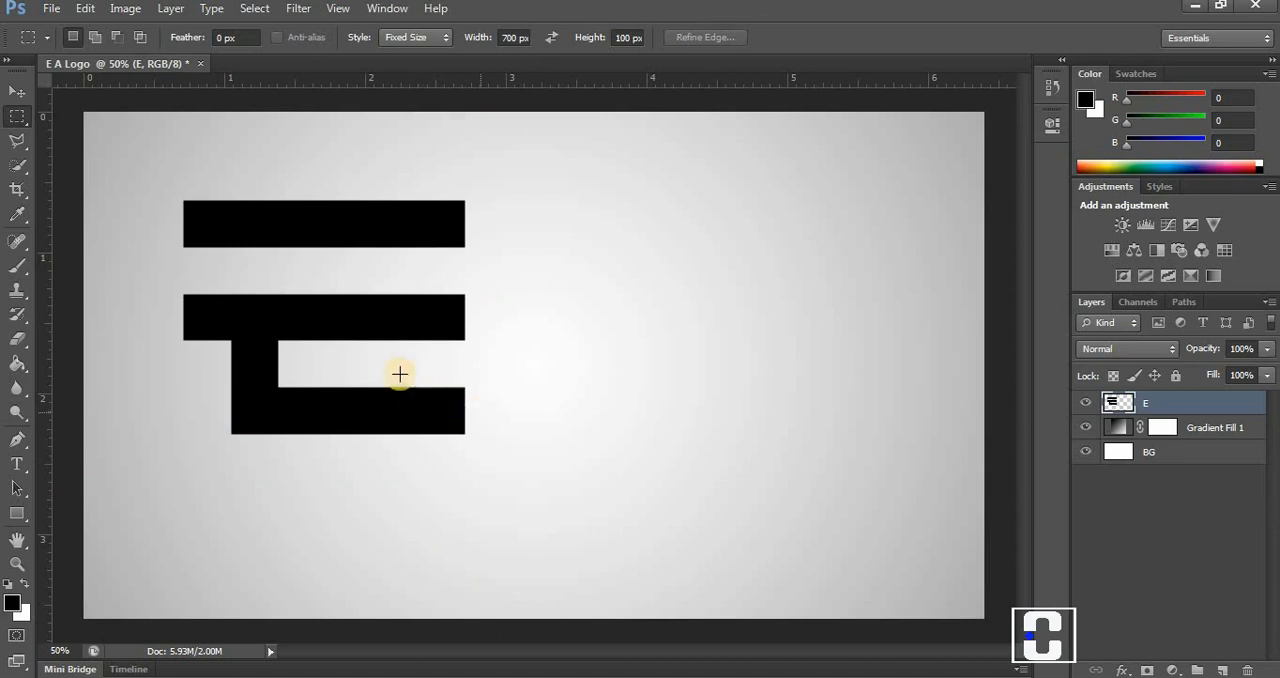
click(17, 91)
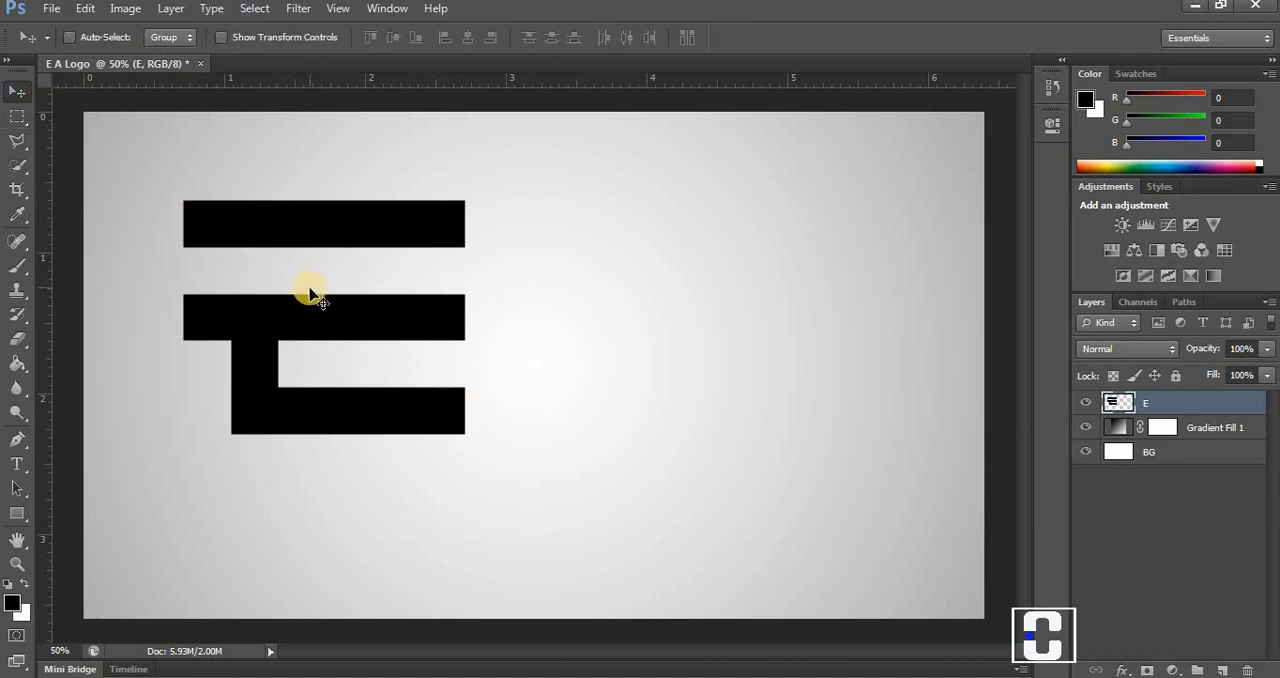
Shift the E artwork slightly down and to the left, and place horizontal guides along its top and bottom edges.
drag(311, 314, 289, 346)
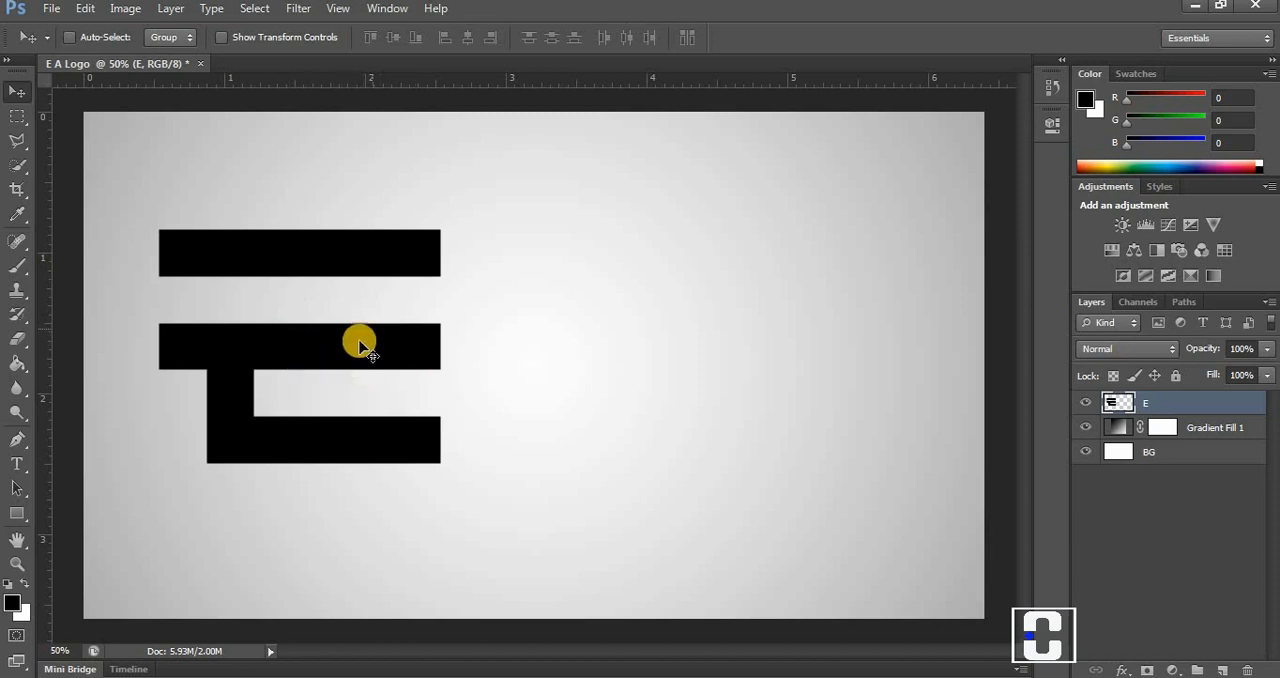
click(1084, 403)
click(1084, 403)
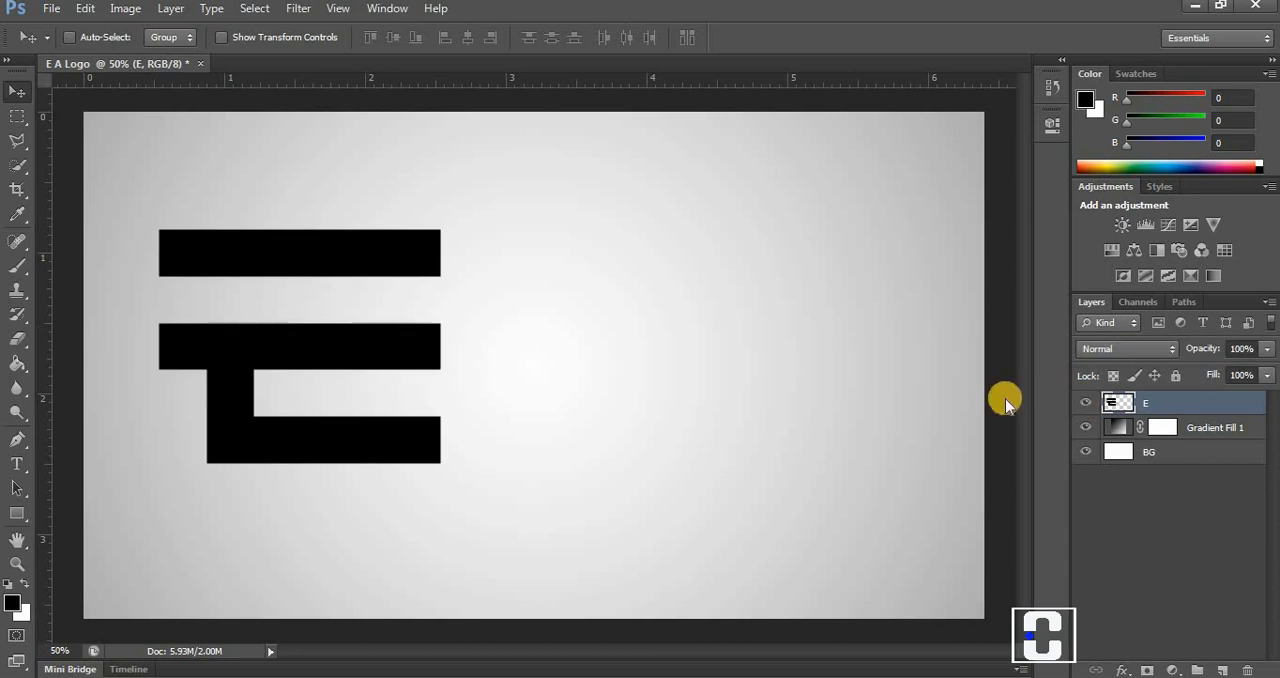
drag(466, 78, 474, 233)
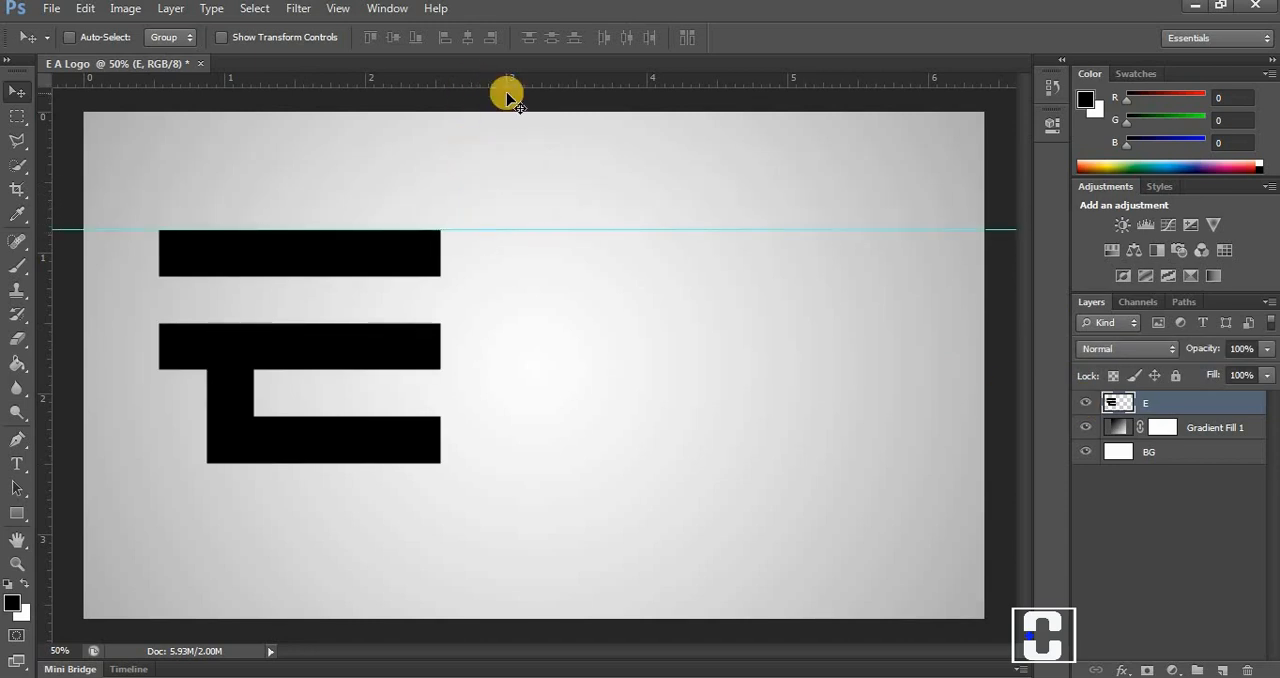
drag(494, 80, 492, 463)
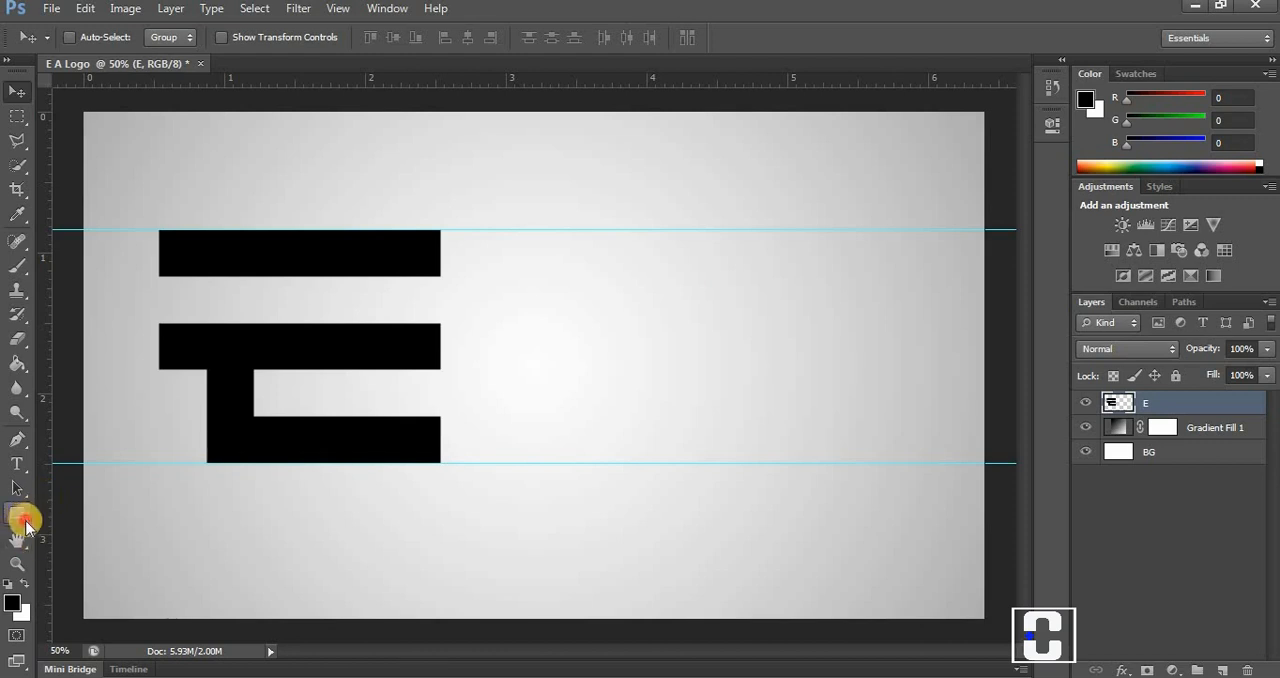
Create a solid black triangle custom shape, 800 px wide and 800 px high, to the right of the E.
drag(24, 525, 70, 600)
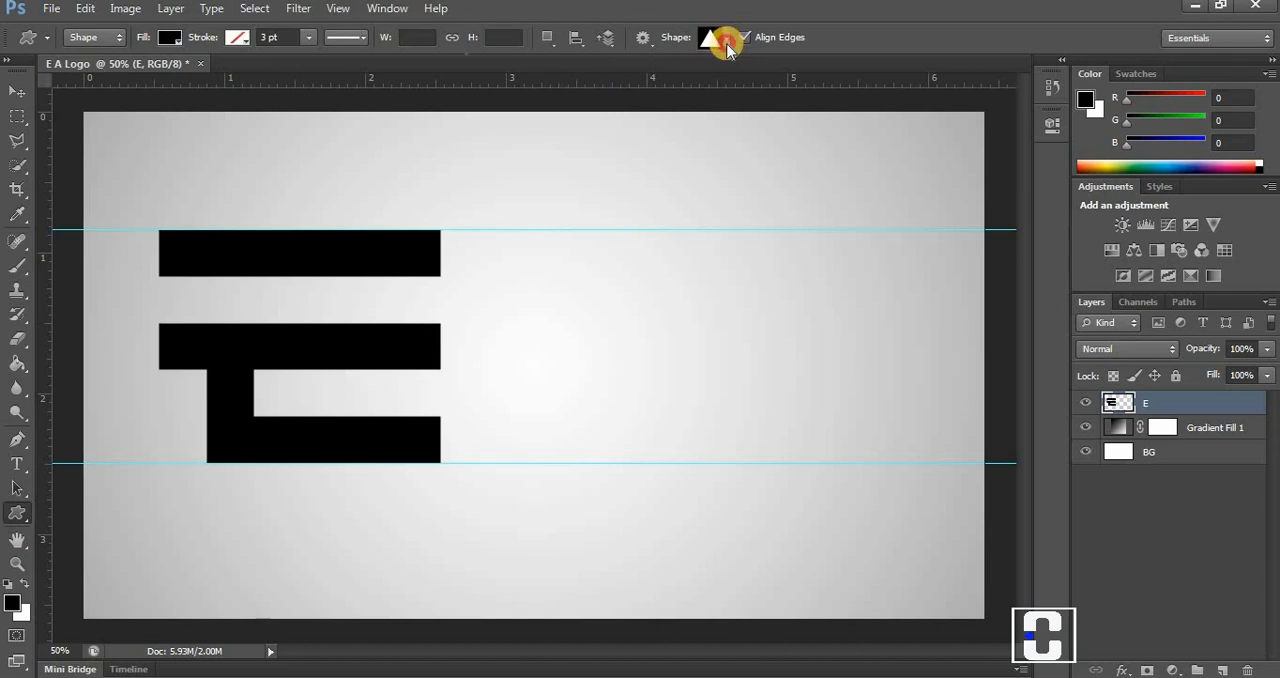
click(727, 44)
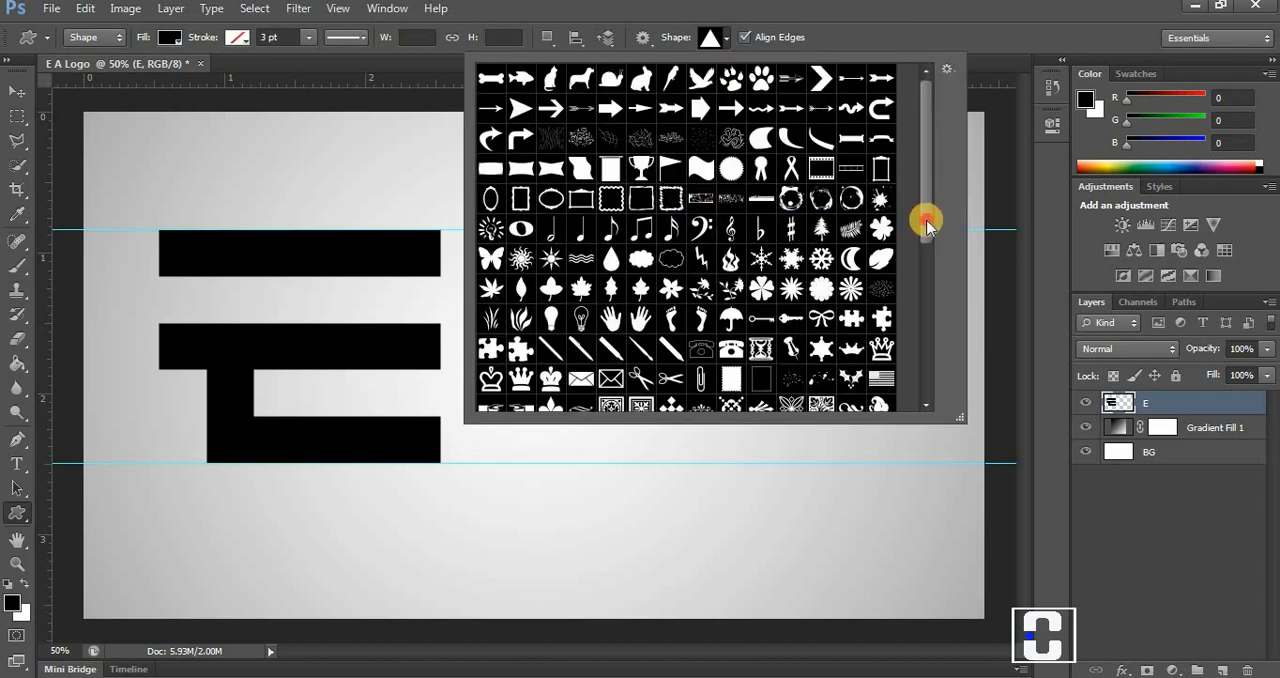
drag(927, 223, 922, 316)
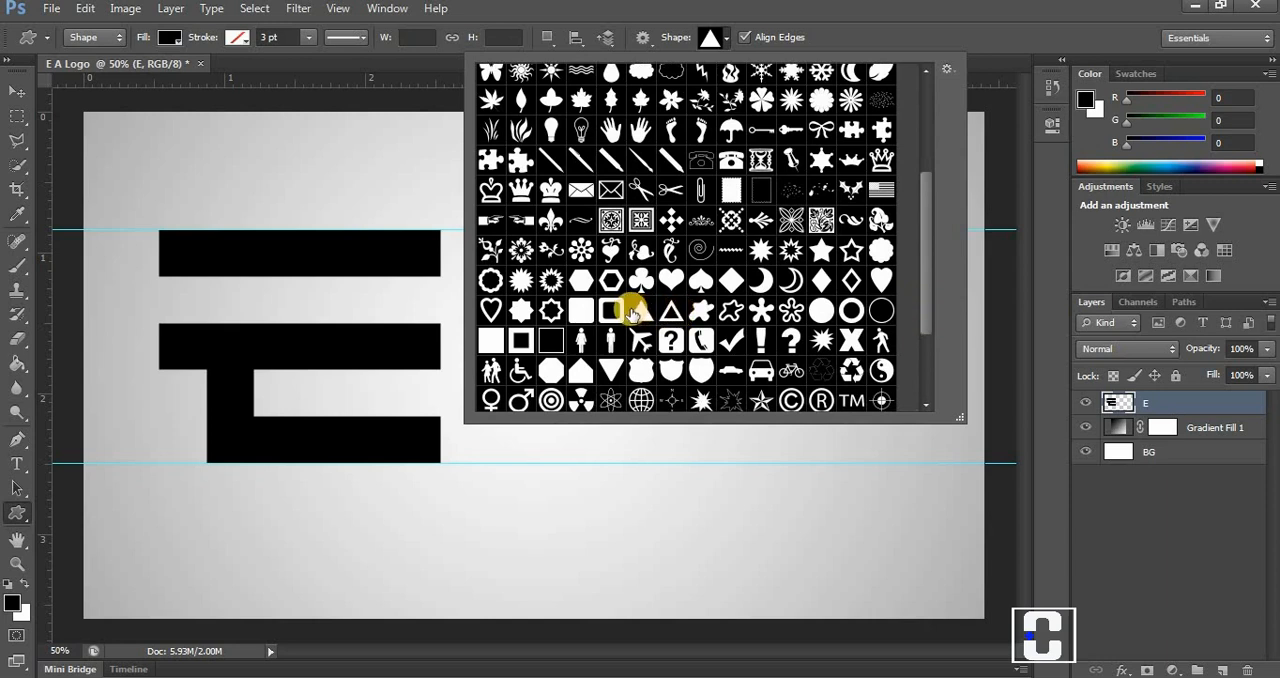
click(724, 37)
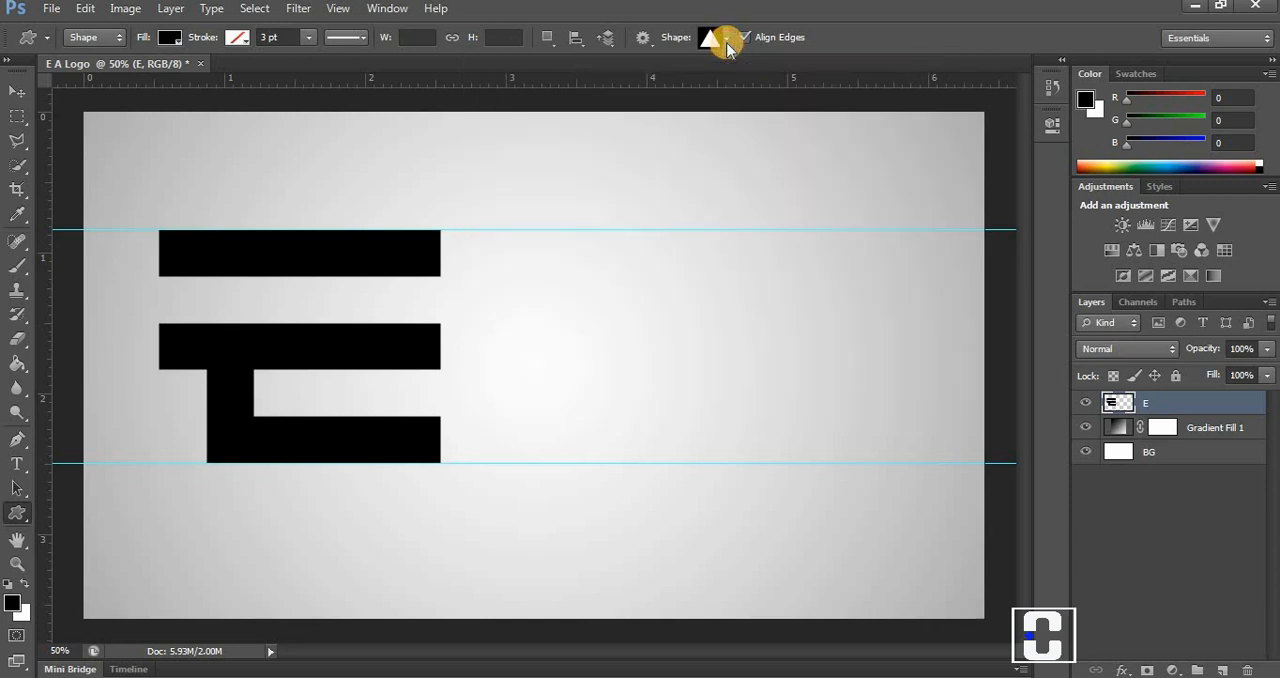
click(414, 40)
text(800)
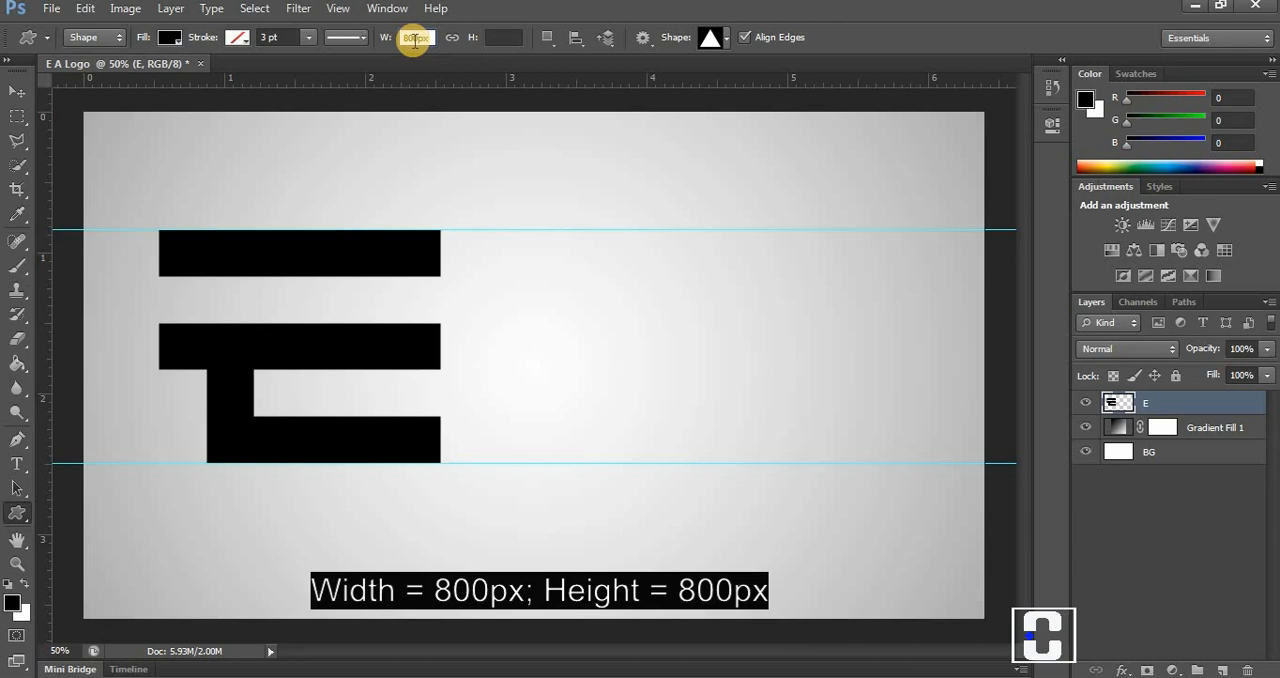
key(Tab)
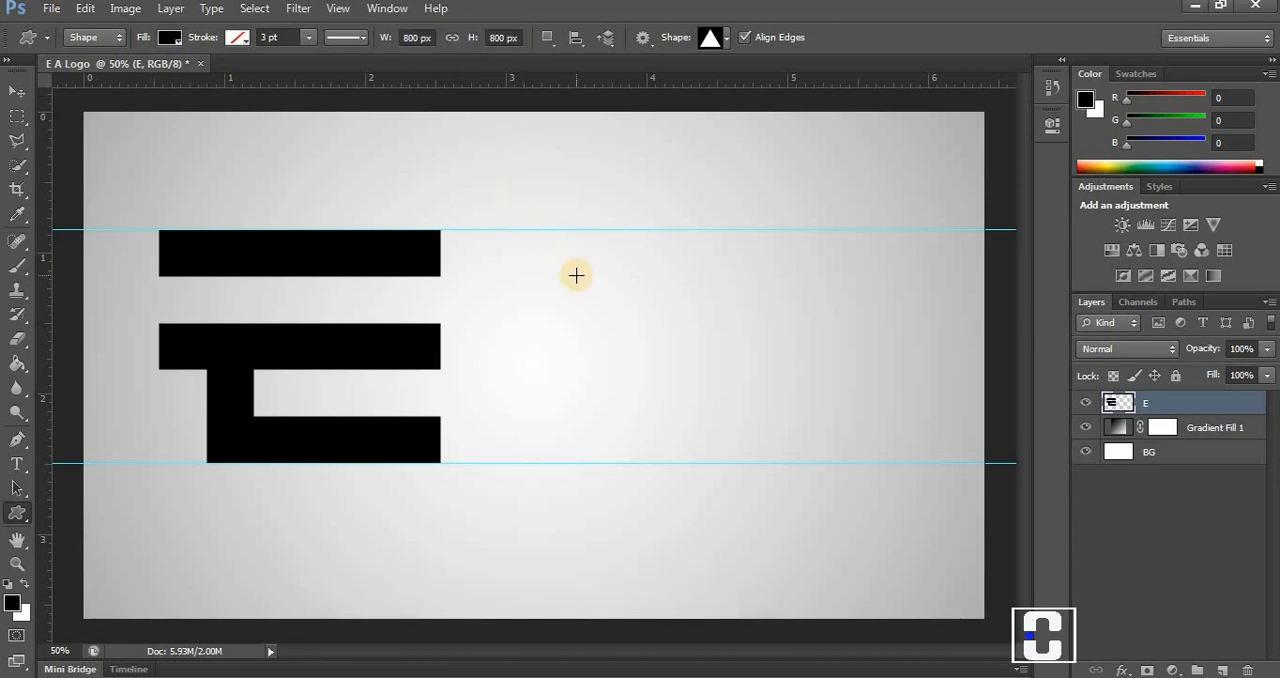
click(624, 284)
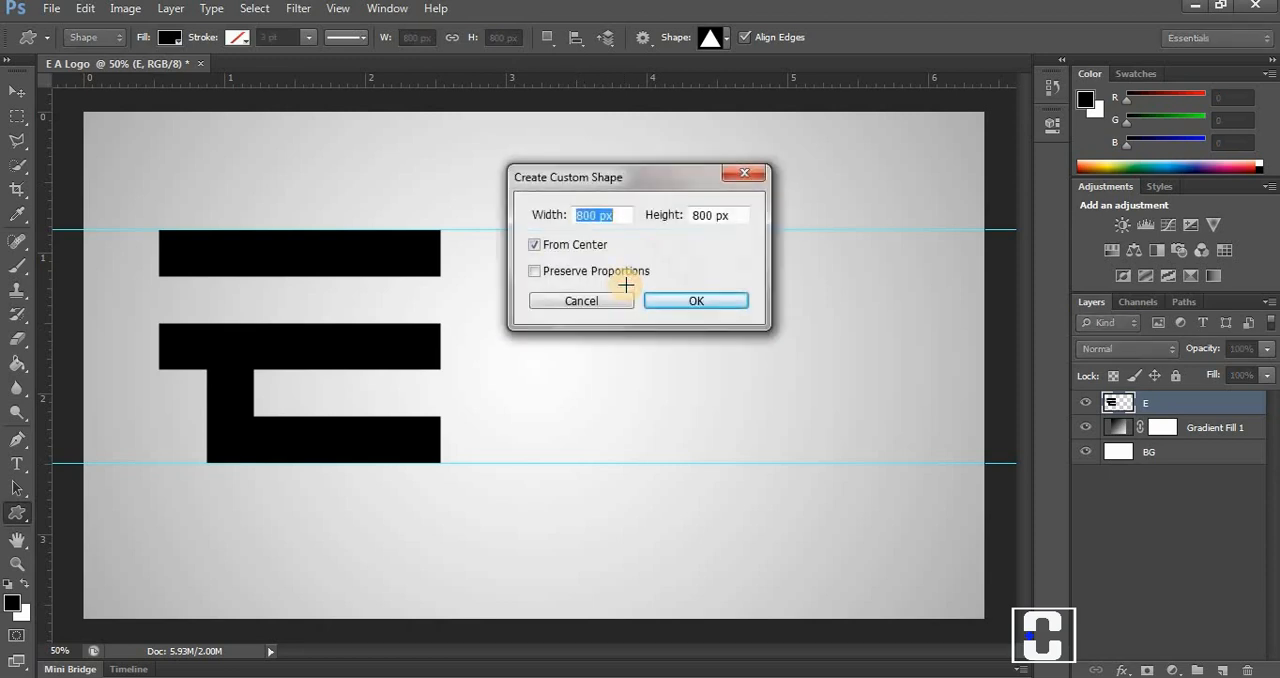
click(686, 300)
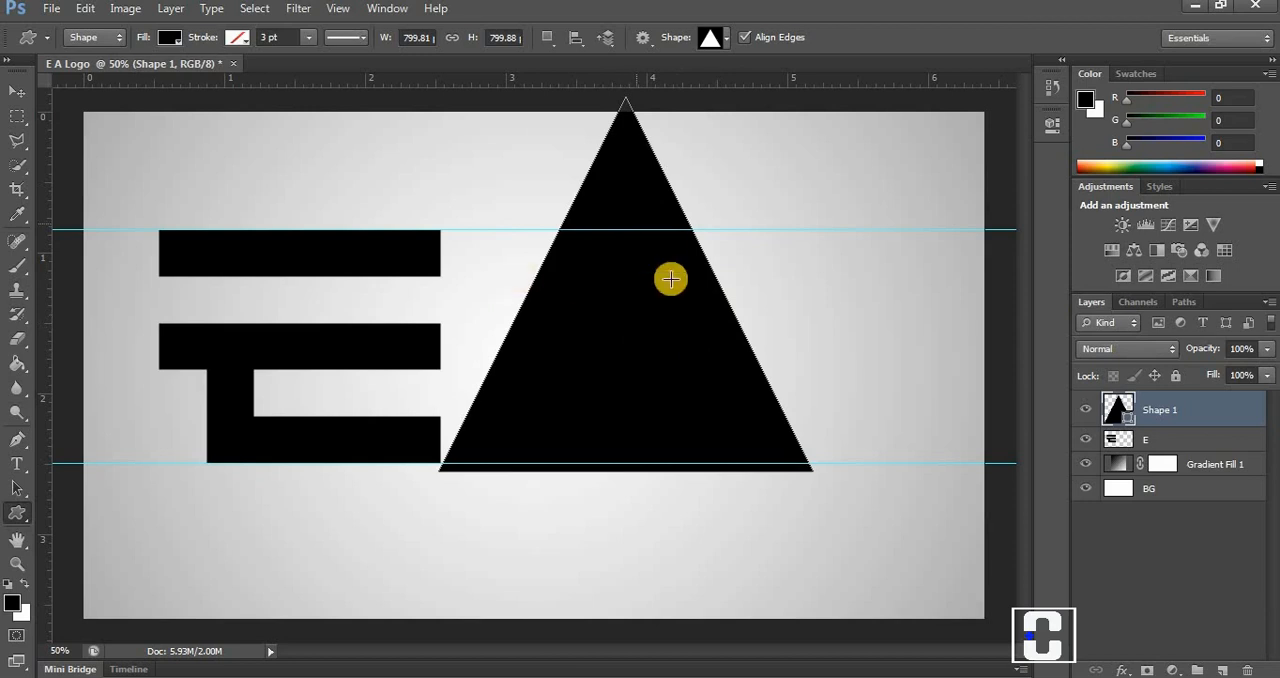
Align the triangle's apex with the upper guide and scale its height to about 62% so its base sits on the lower guide.
click(16, 91)
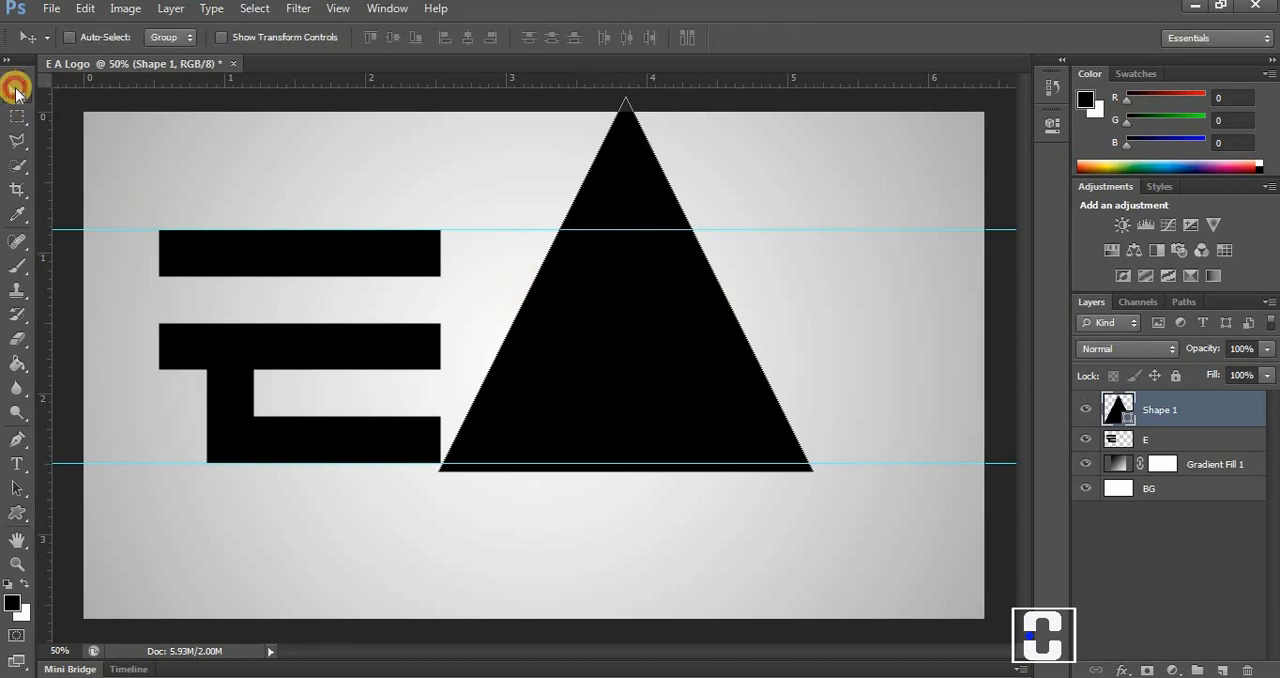
drag(643, 321, 647, 452)
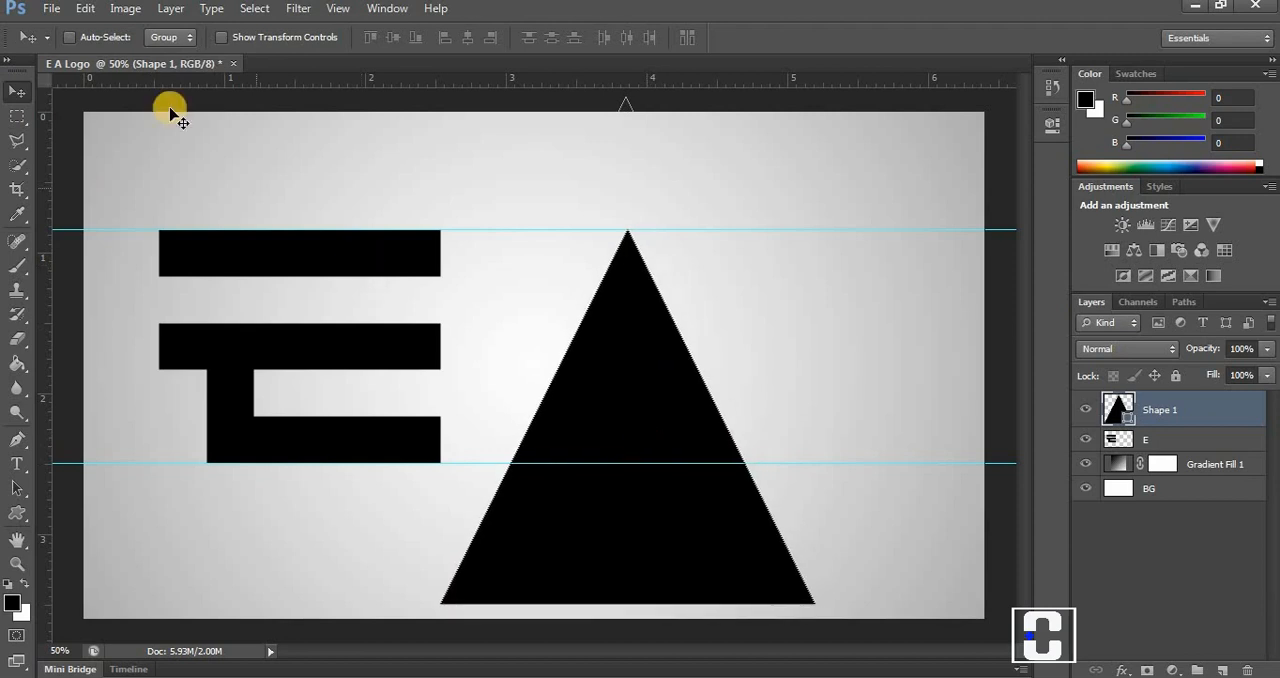
click(88, 9)
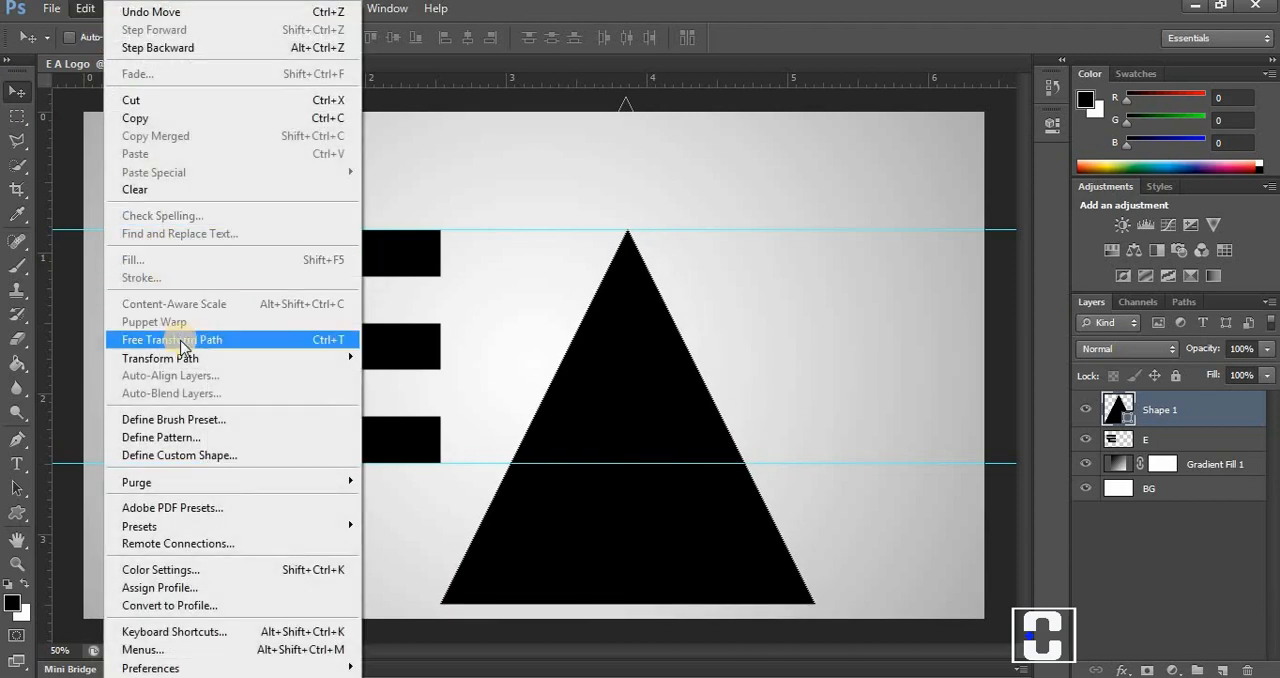
click(182, 347)
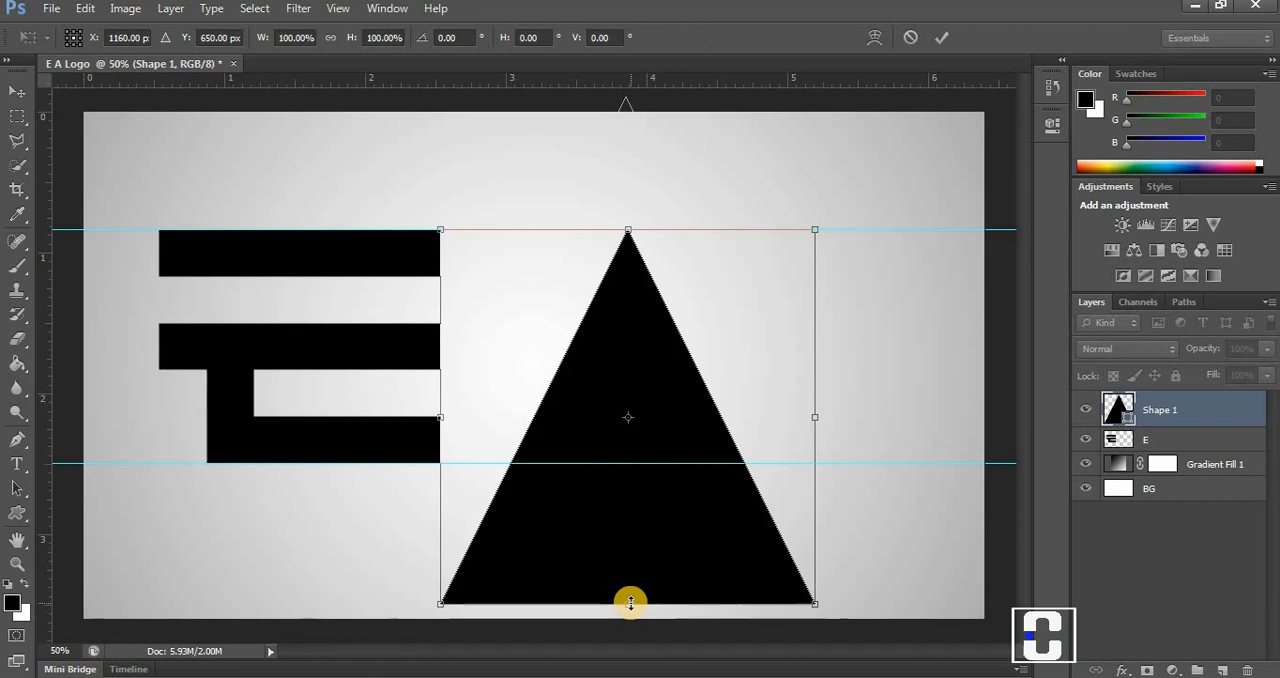
drag(630, 603, 628, 548)
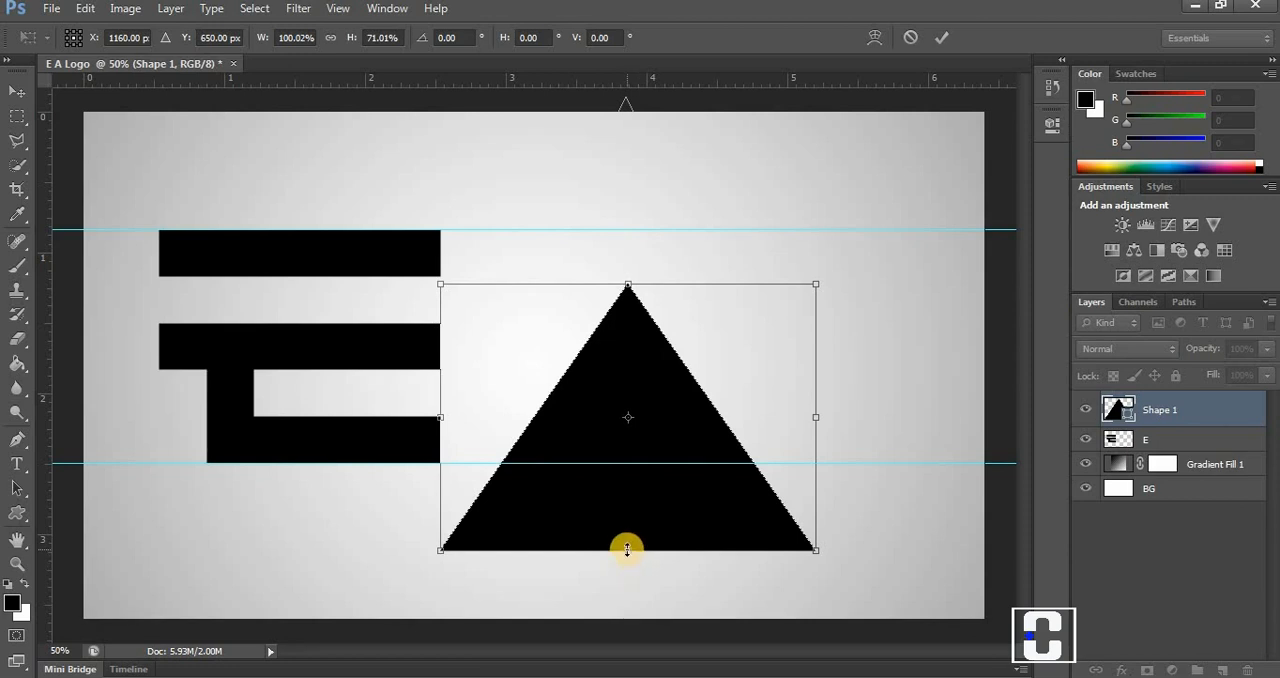
drag(623, 520, 627, 463)
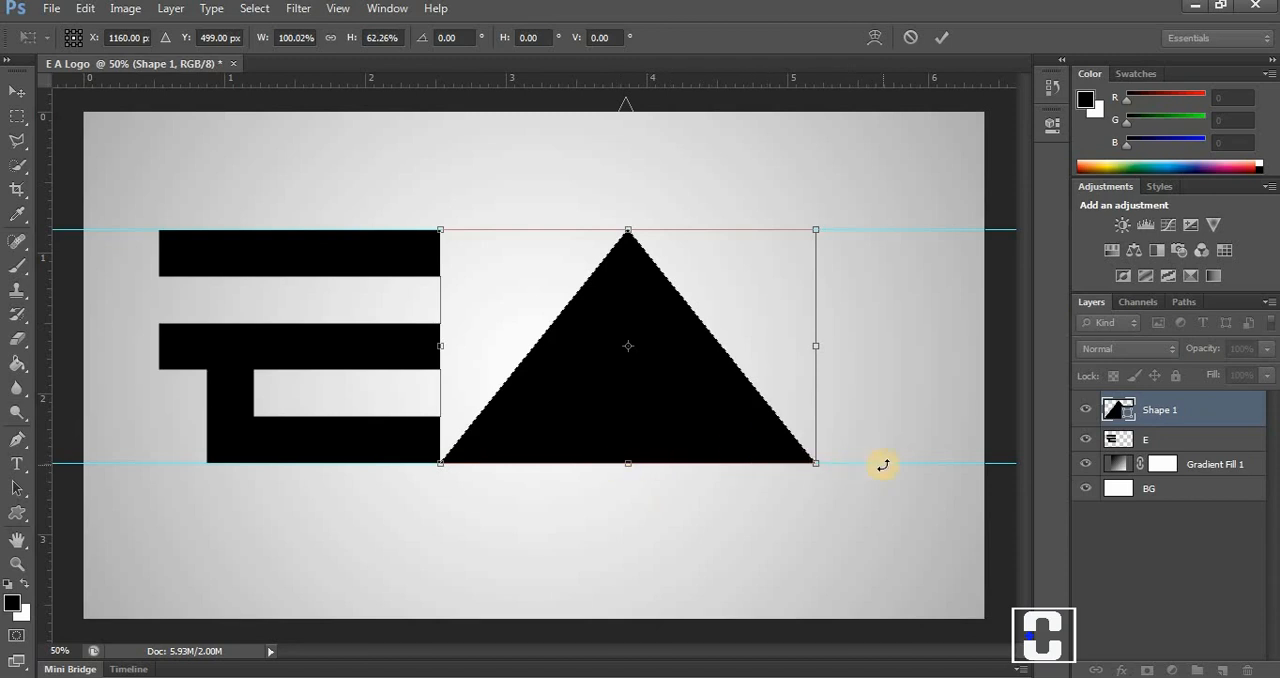
click(942, 34)
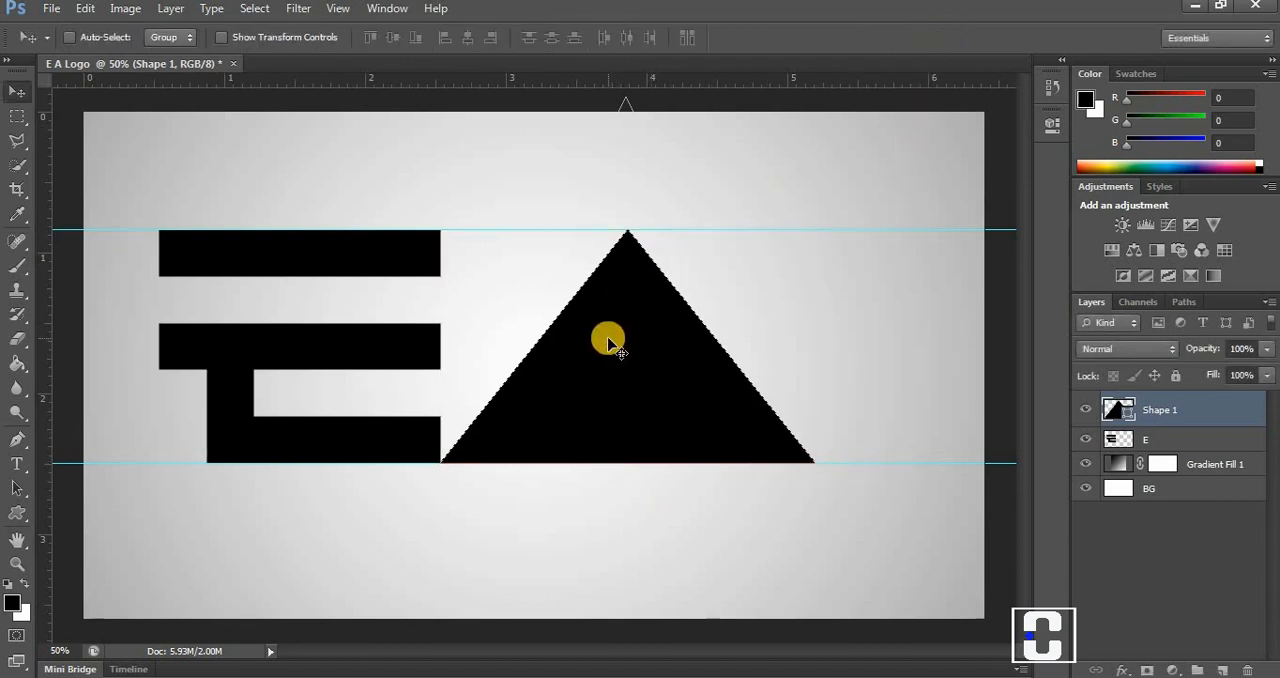
Move the triangle horizontally away from the E to leave a gap, and rename its layer A.
drag(604, 353, 658, 358)
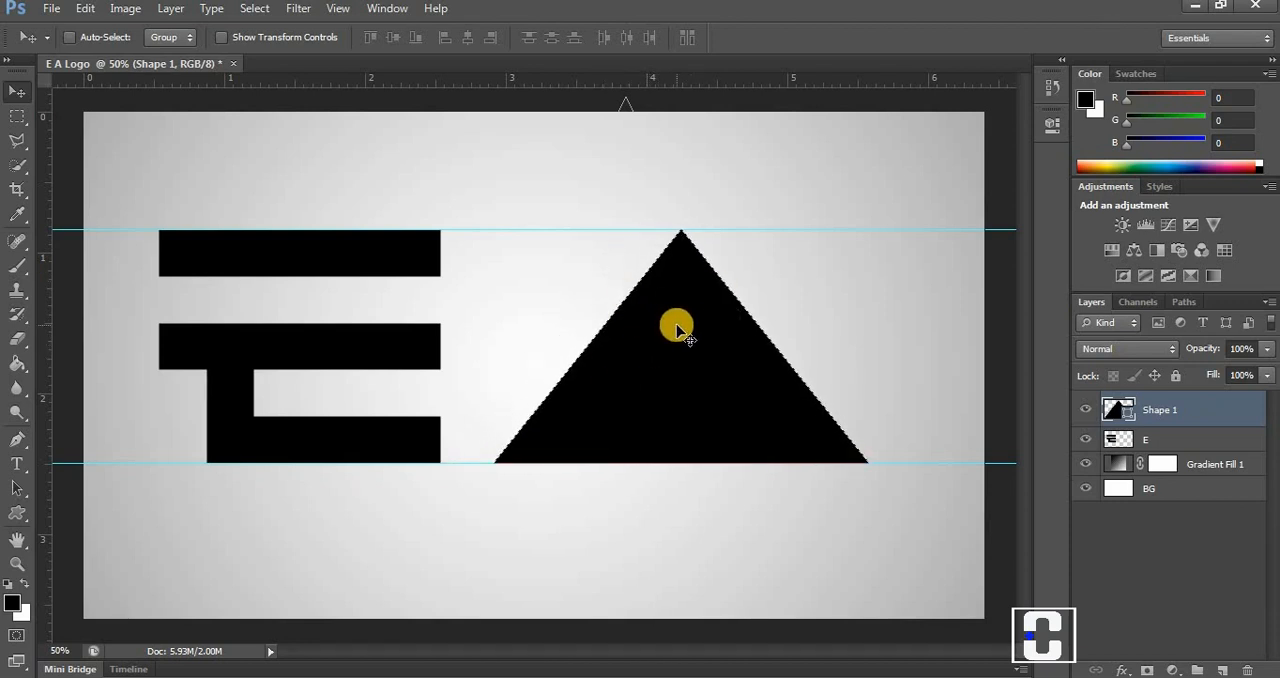
click(1172, 420)
double_click(1175, 408)
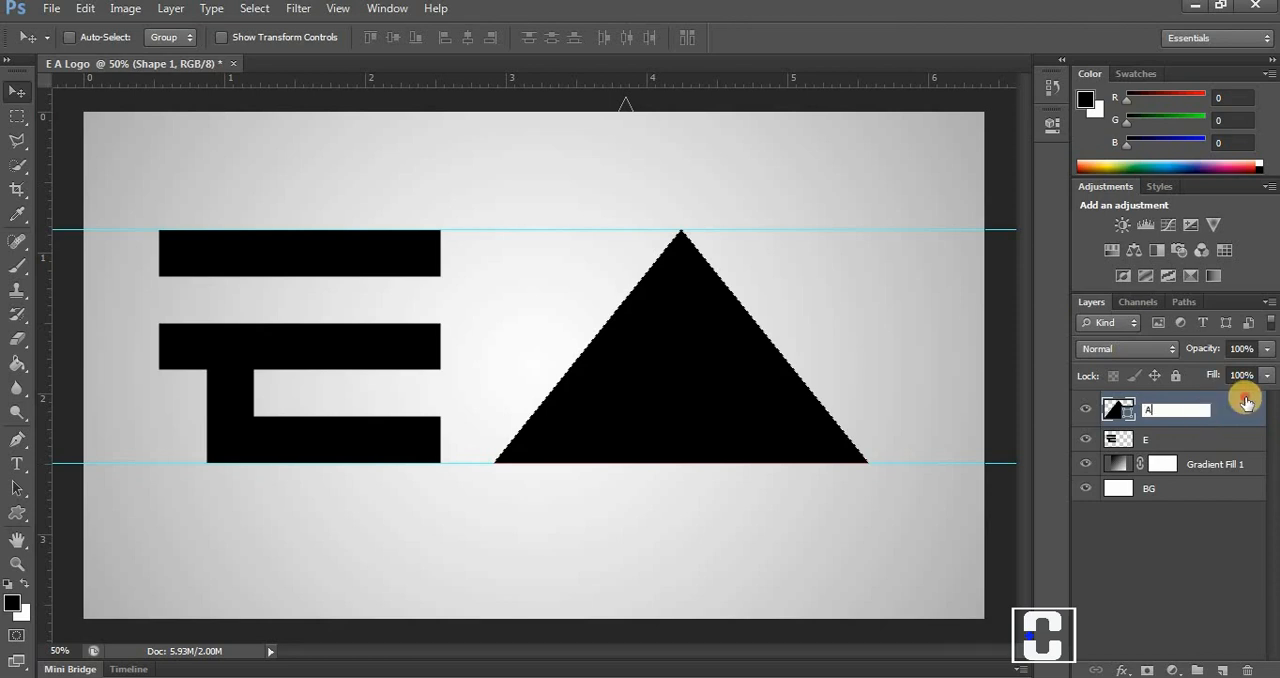
click(1245, 399)
Duplicate layer A as A copy and place the duplicate beneath layer A in the layer order.
right_click(1161, 408)
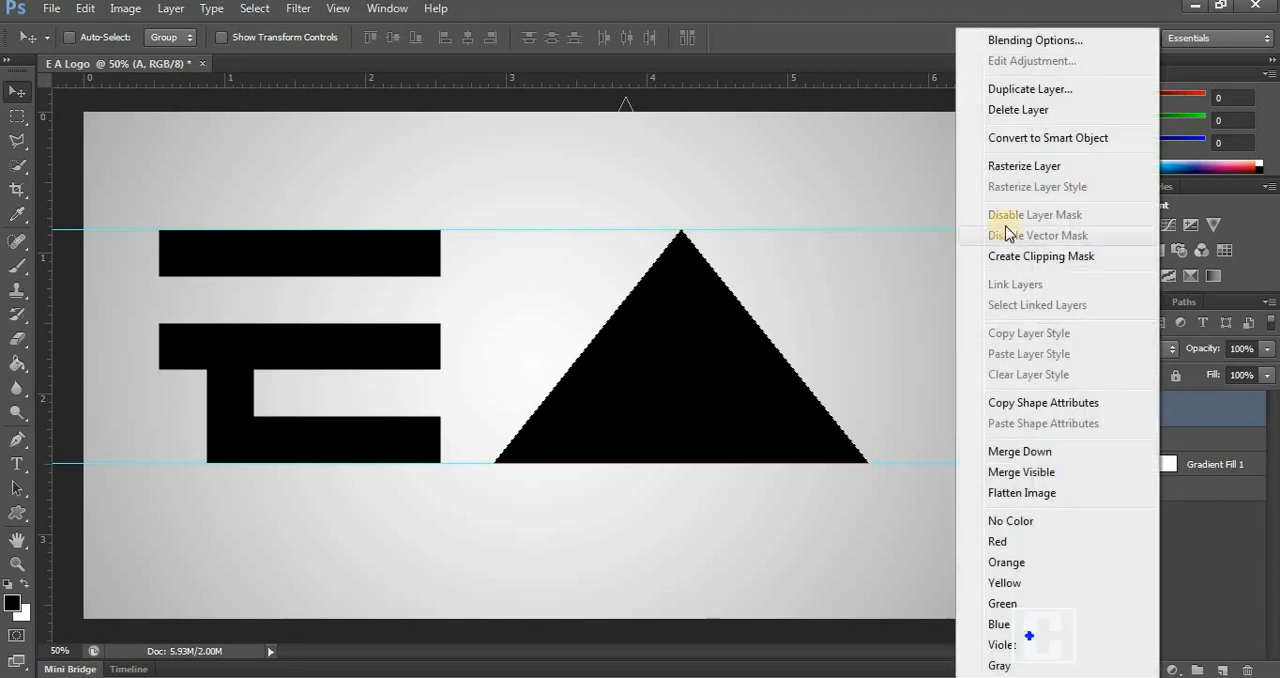
click(1014, 92)
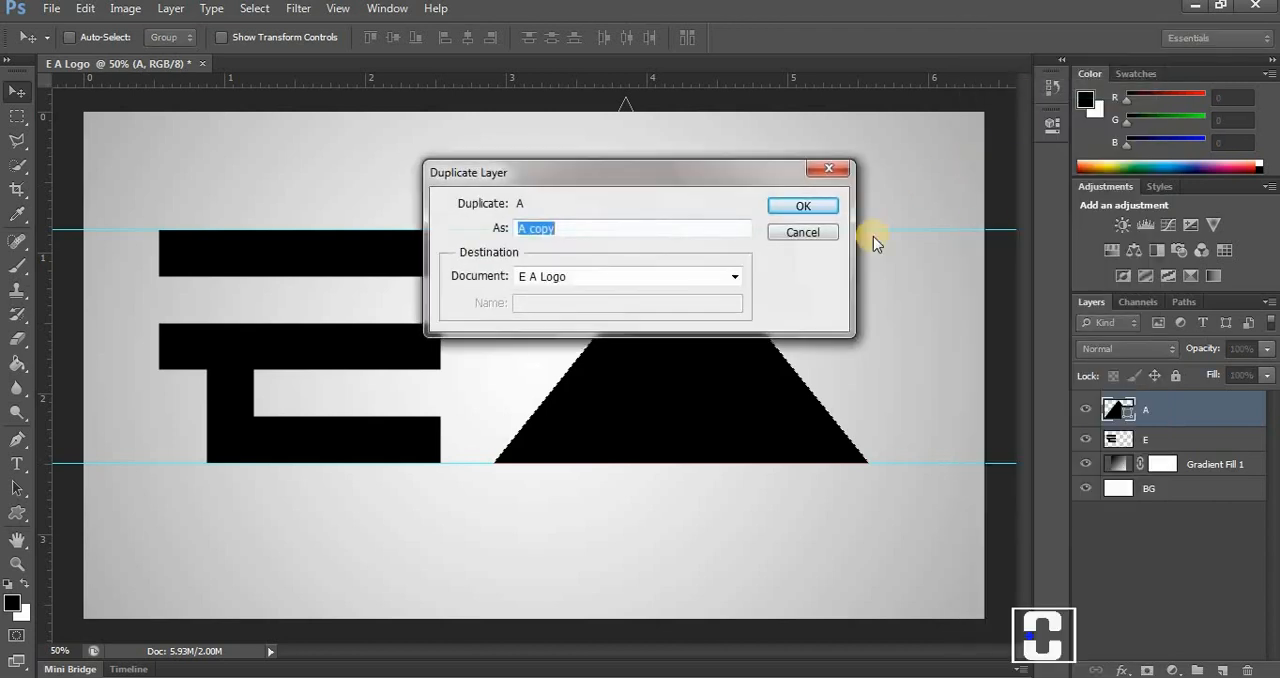
click(821, 206)
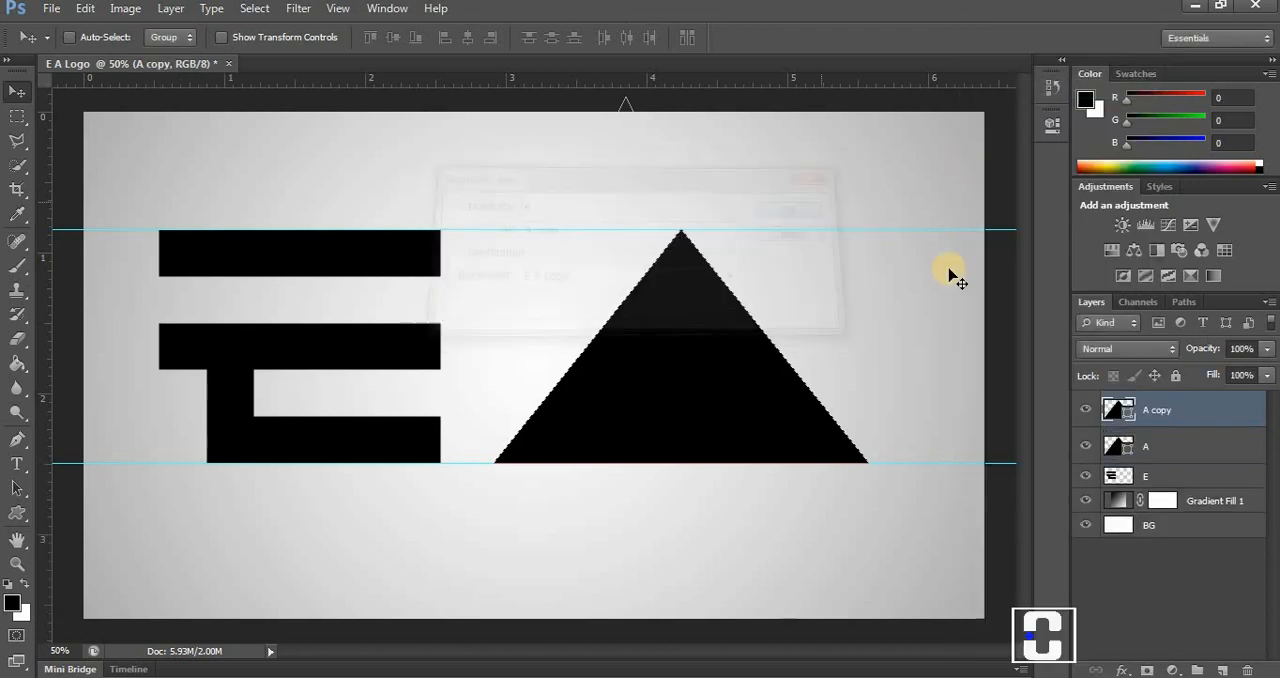
drag(1104, 404, 1171, 452)
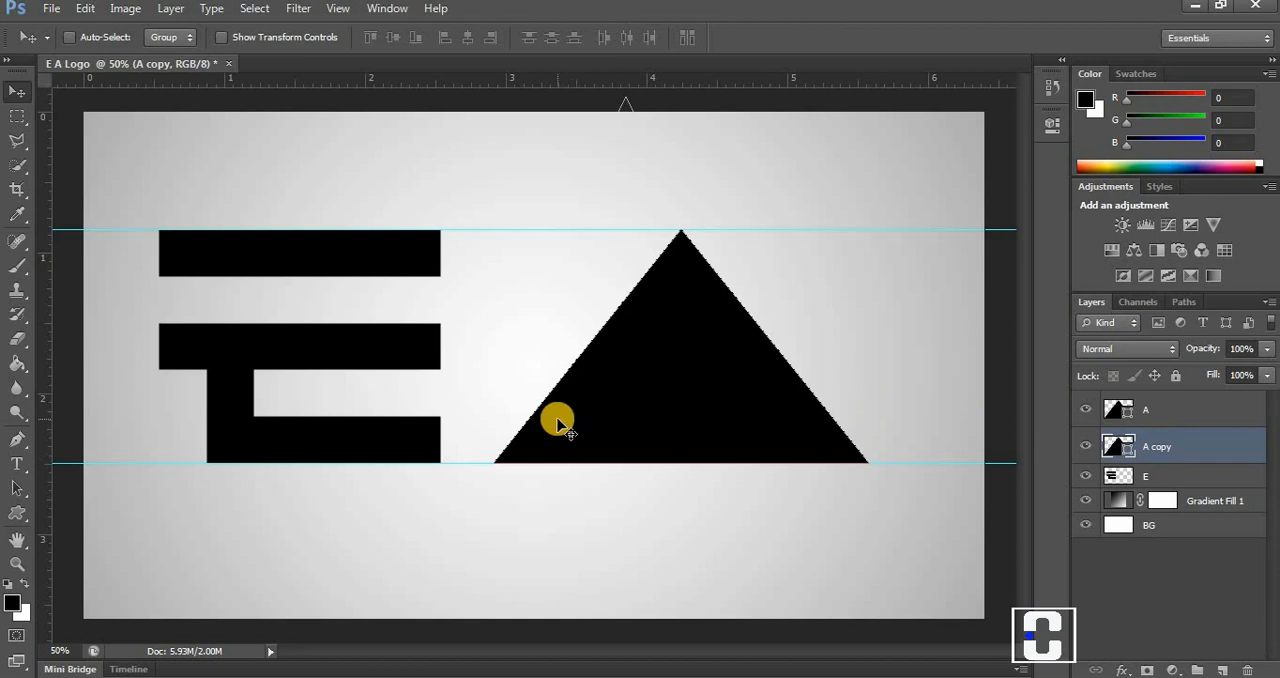
Using a 100 by 700 px fixed-size selection, place vertical guides 100 px inside both base corners of the triangle, and deselect.
click(17, 116)
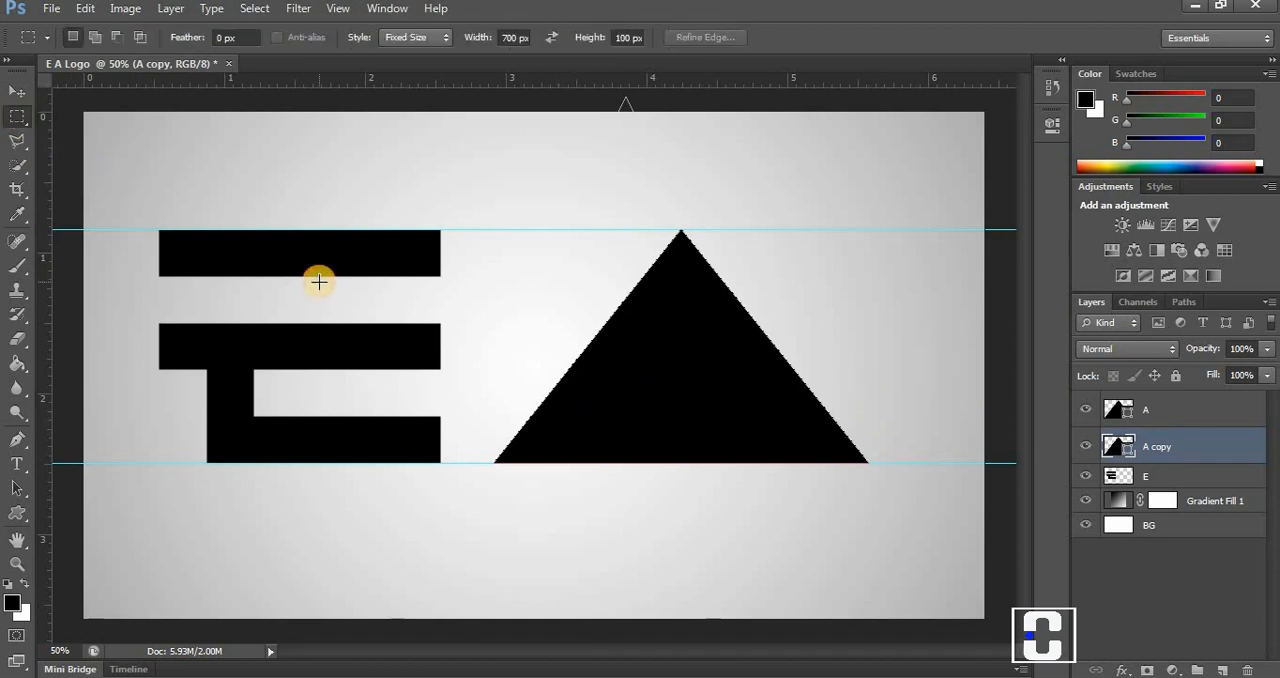
click(550, 335)
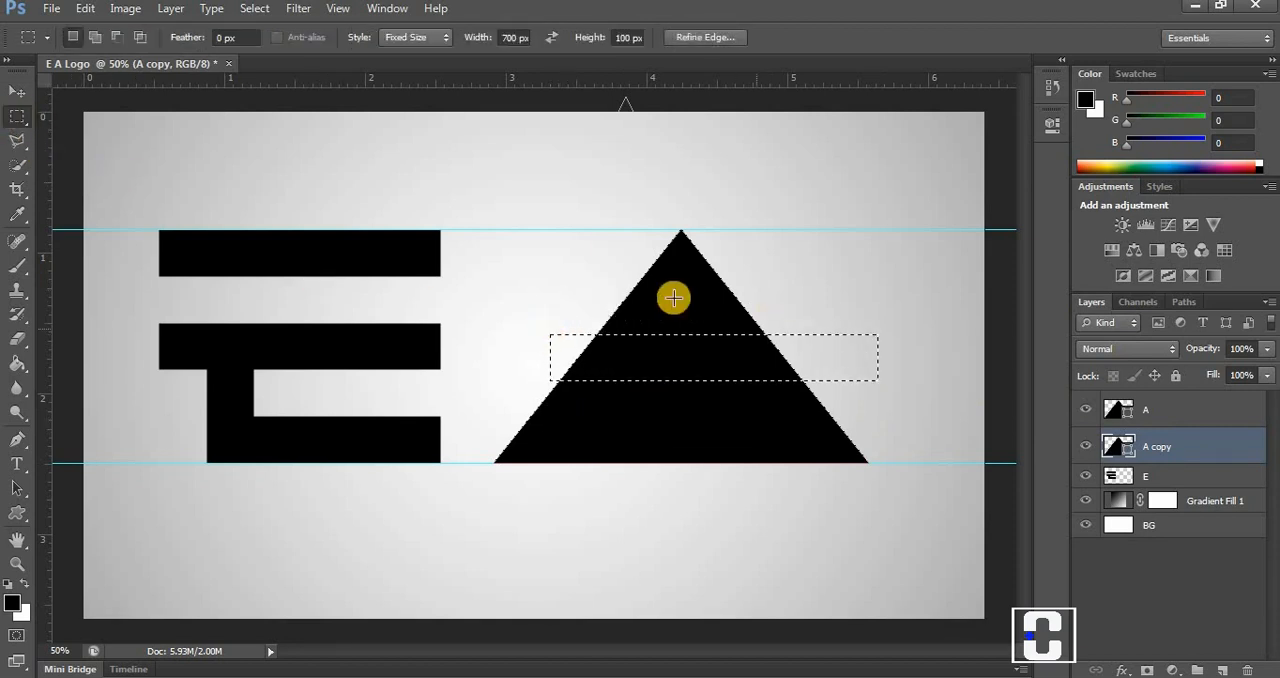
key(ctrl+d)
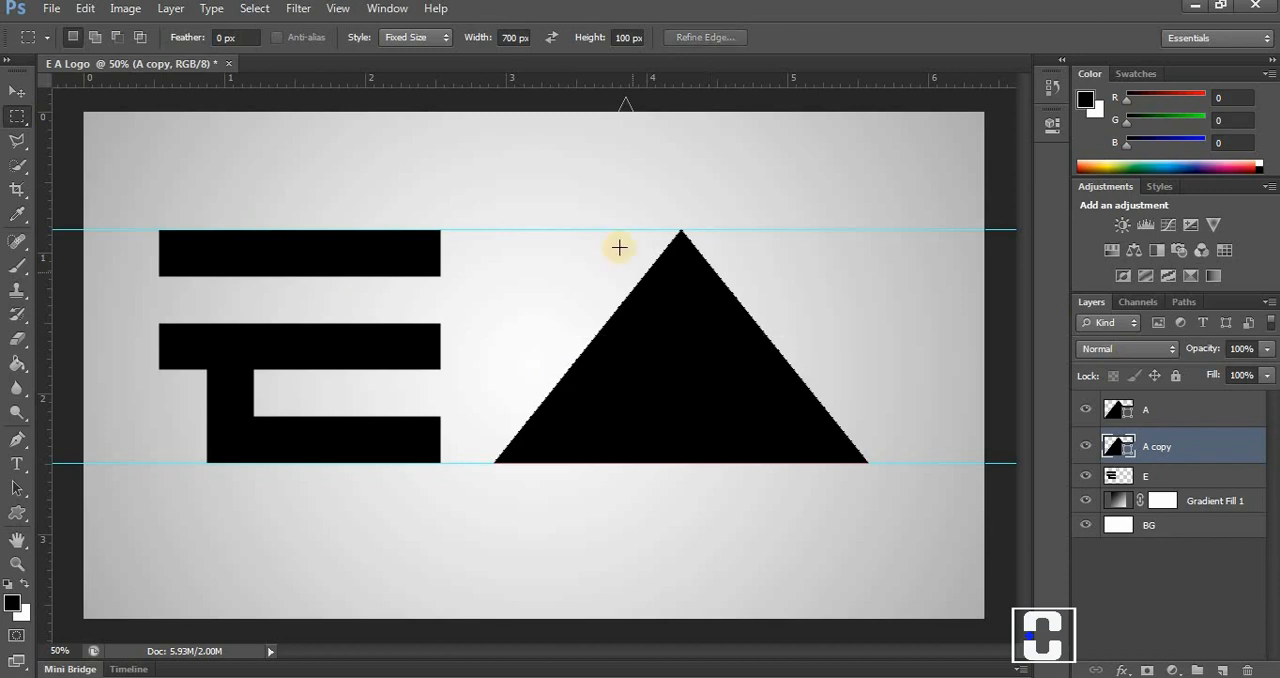
click(550, 37)
click(523, 294)
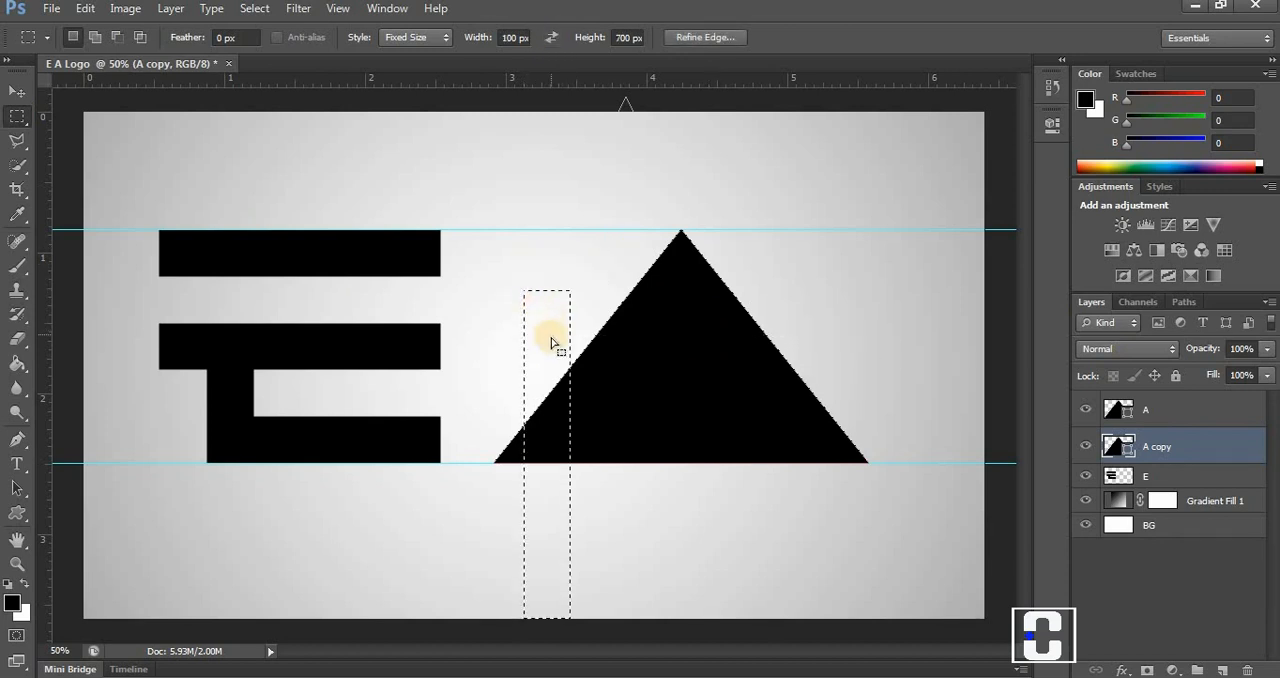
drag(543, 343, 521, 353)
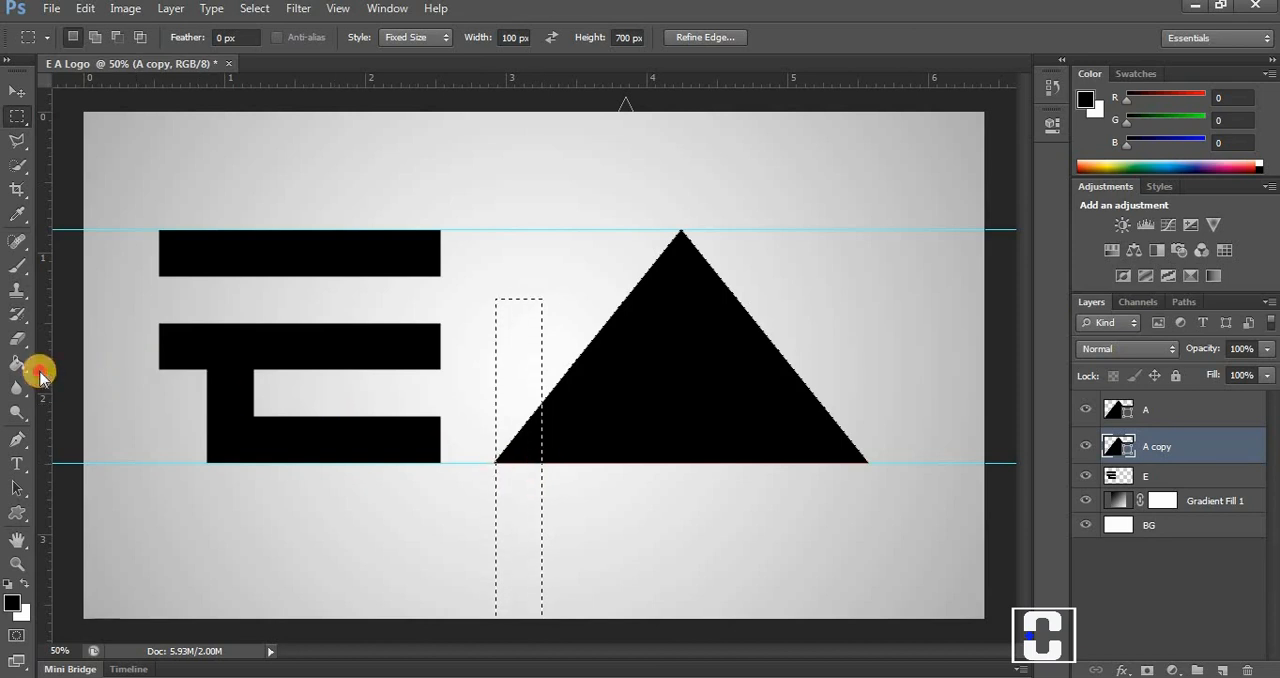
drag(37, 366, 848, 458)
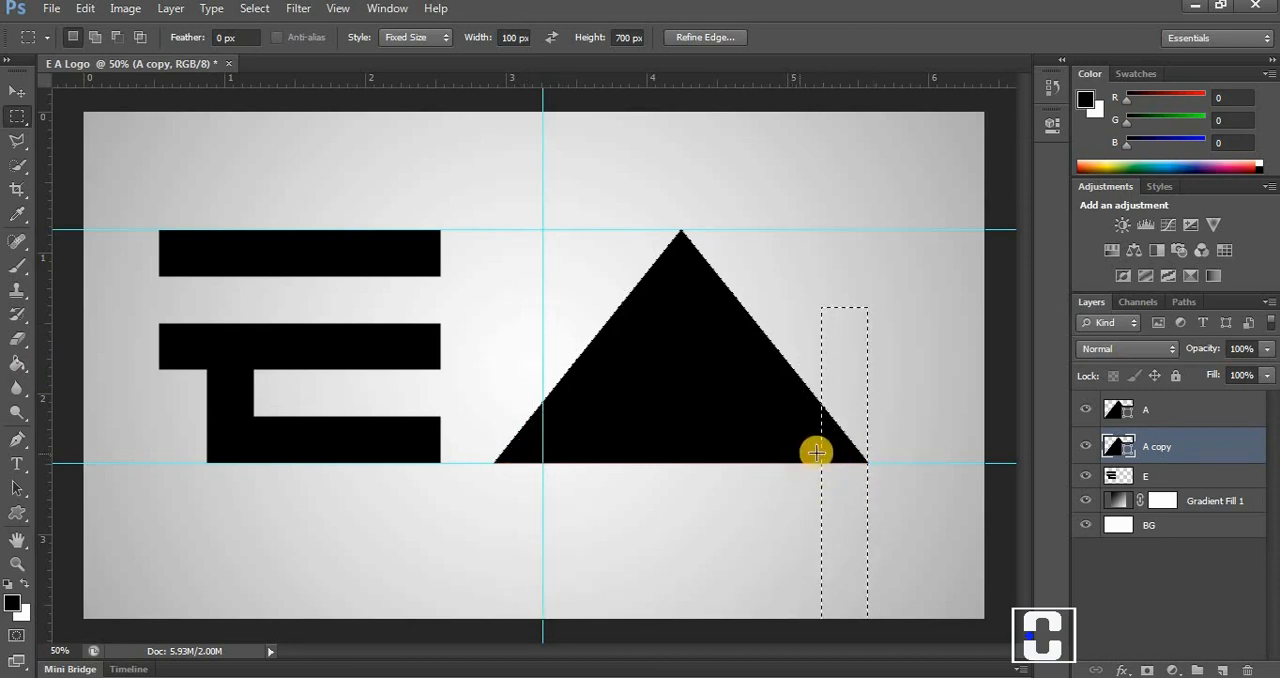
drag(47, 395, 811, 409)
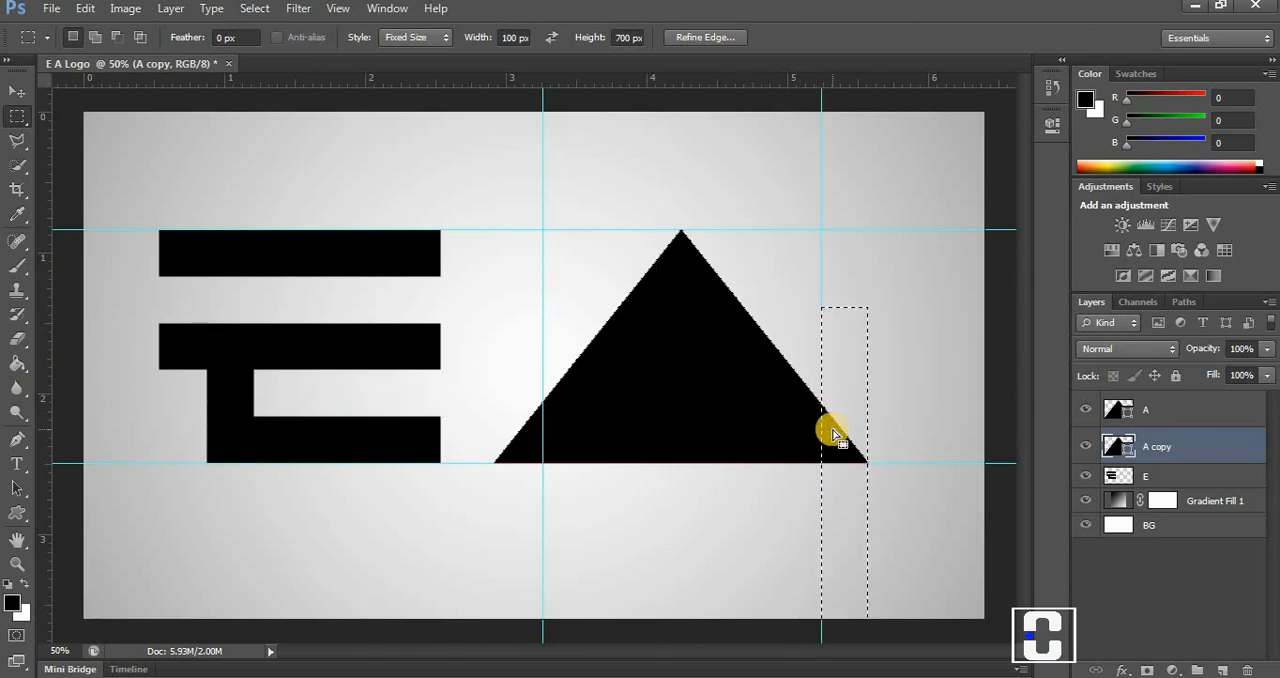
key(ctrl+d)
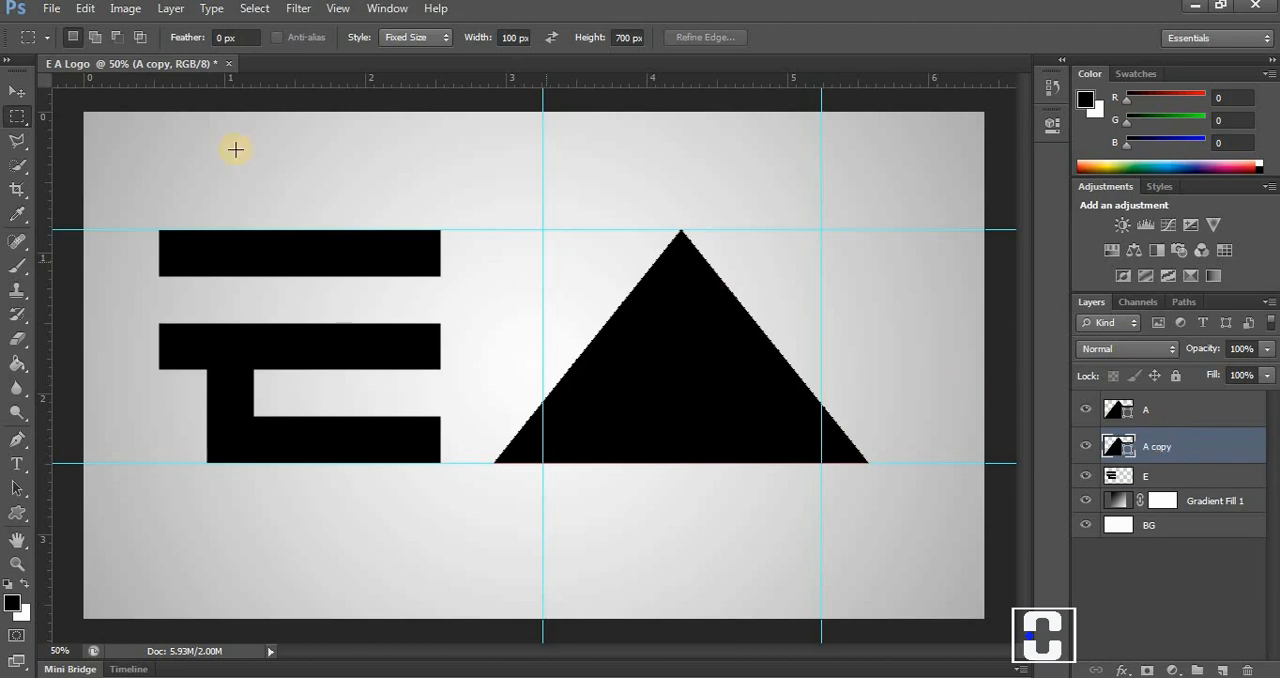
Move the A copy triangle straight down until its sloped sides cross the lower guide at the two vertical guides.
click(16, 91)
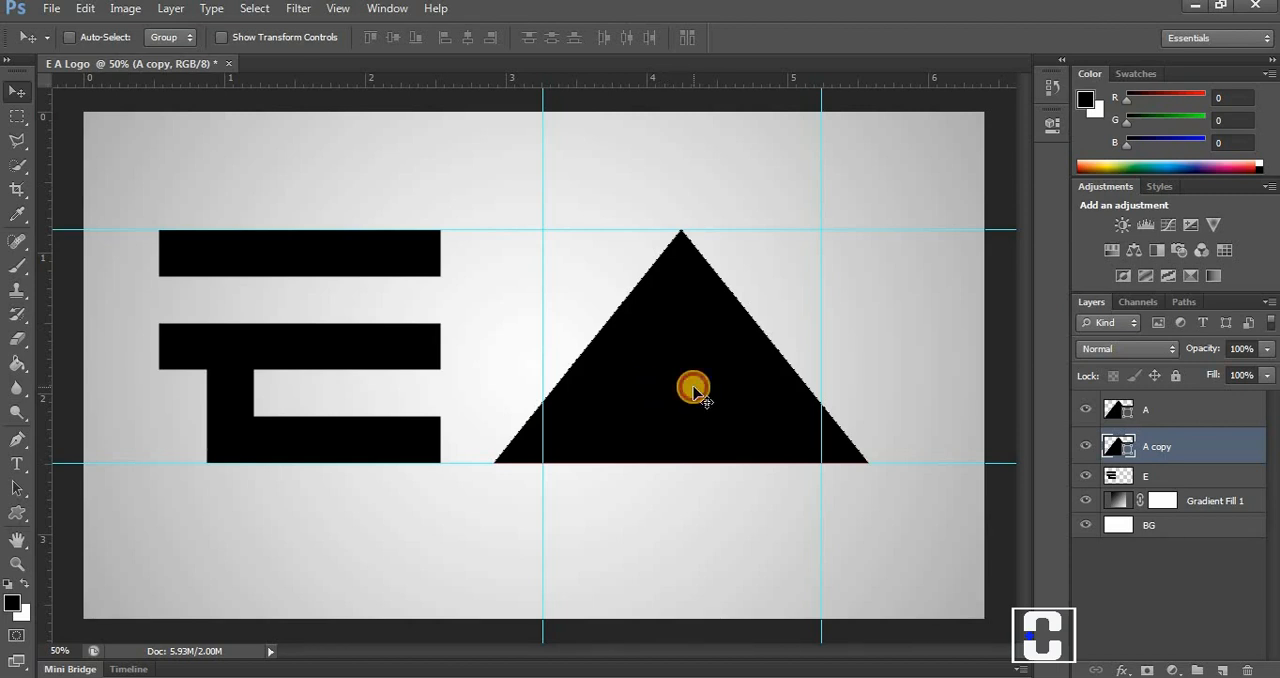
drag(693, 390, 696, 447)
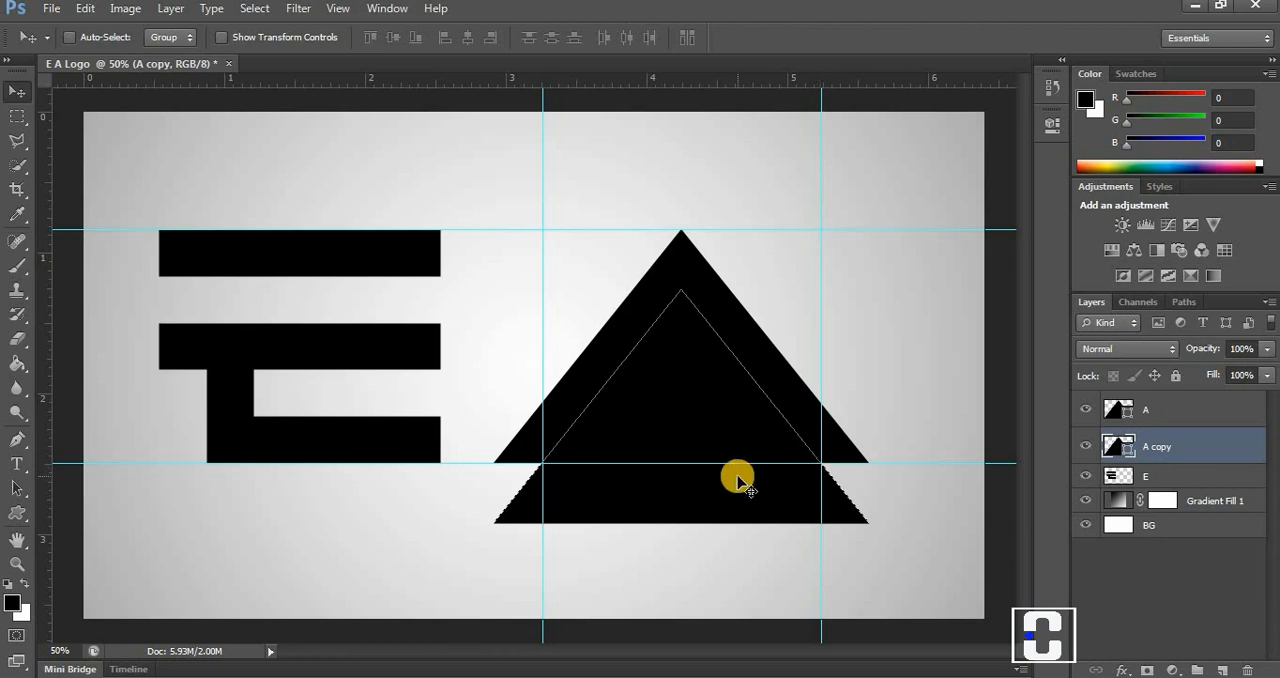
Select both the A and A copy shape layers and combine them with Subtract Shapes at Overlap.
shift+click(1168, 412)
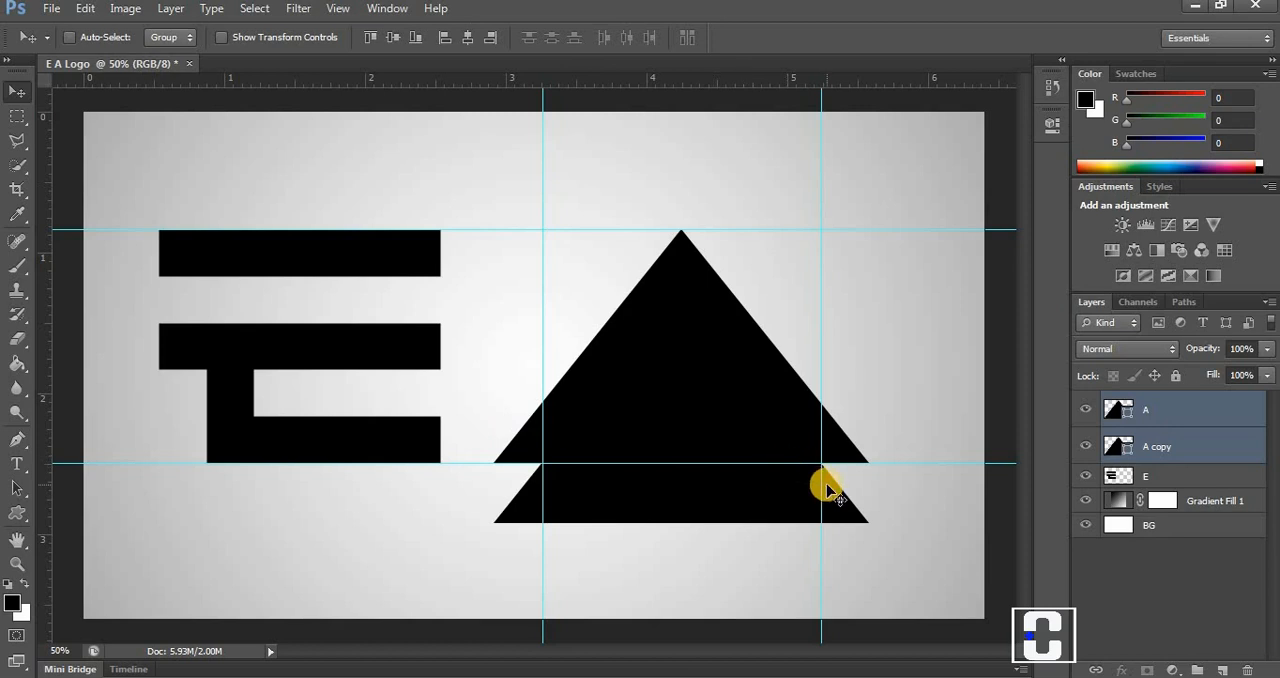
ctrl+click(1158, 407)
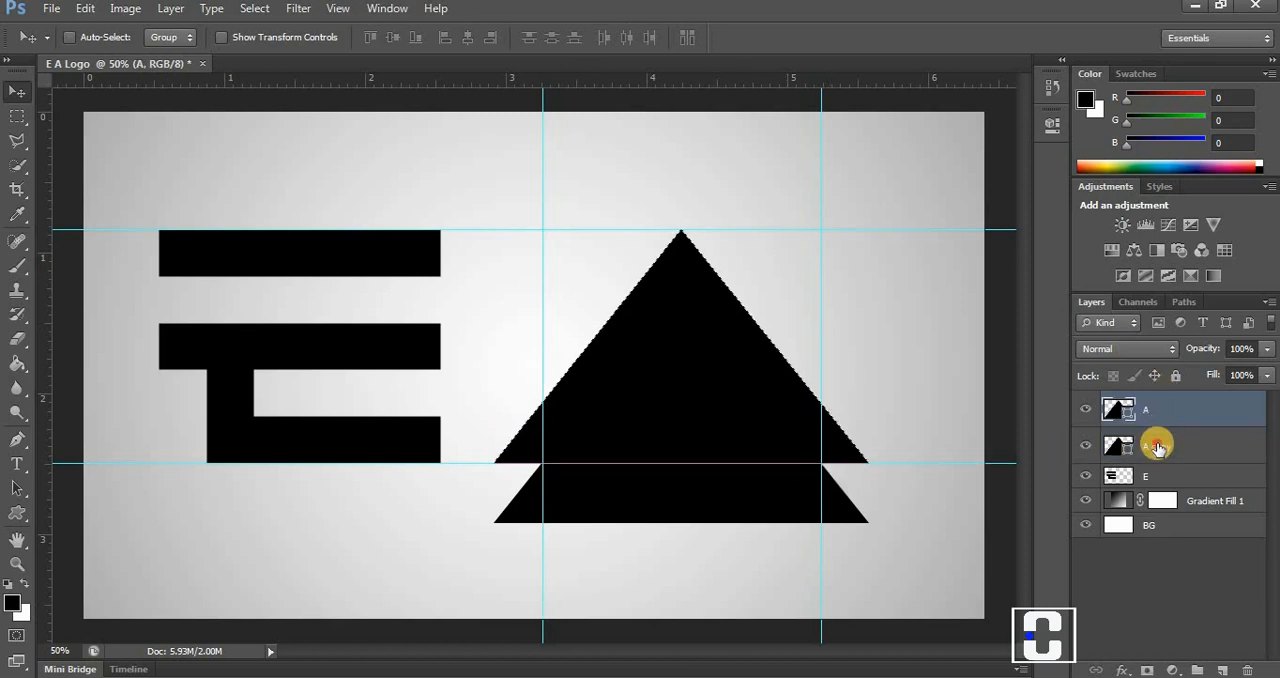
key(ctrl+d)
ctrl+click(1157, 447)
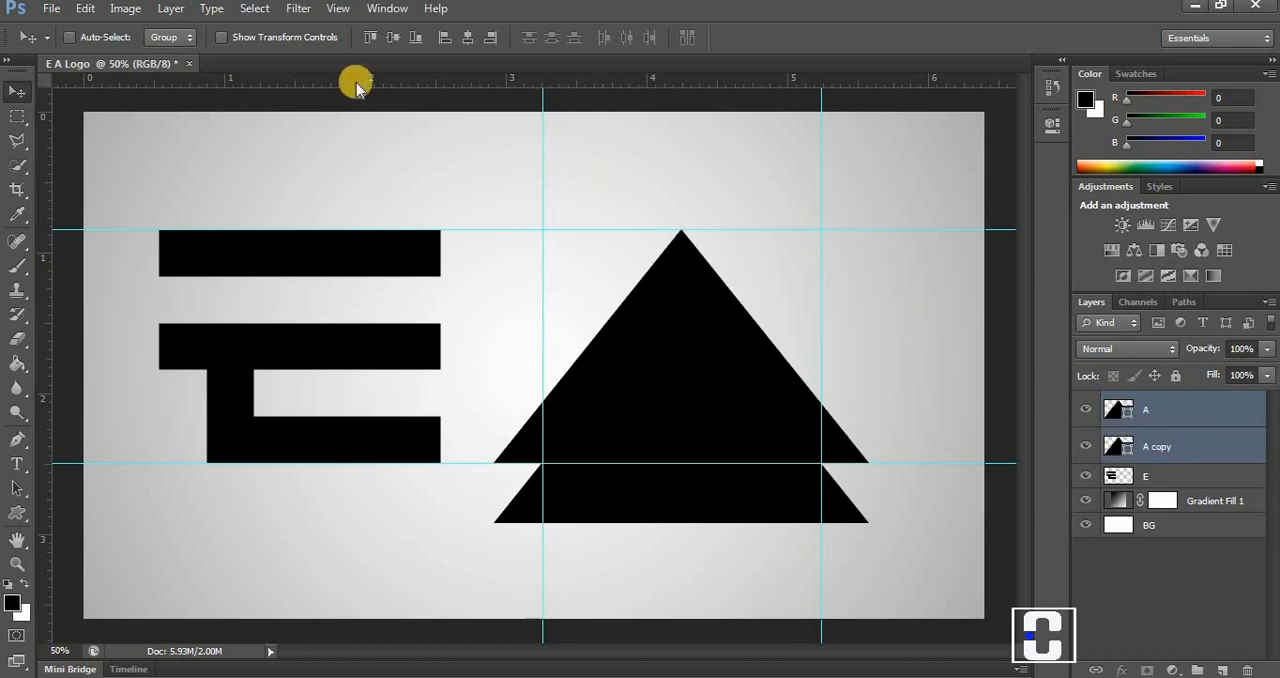
click(168, 8)
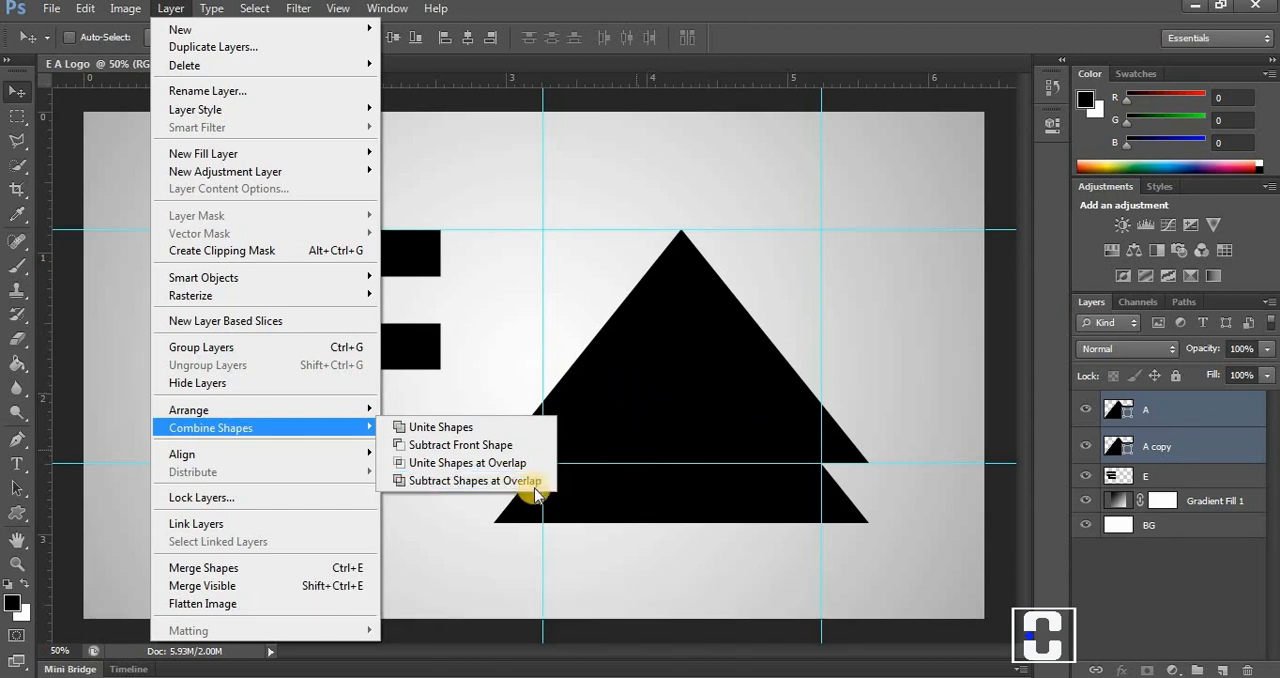
click(503, 482)
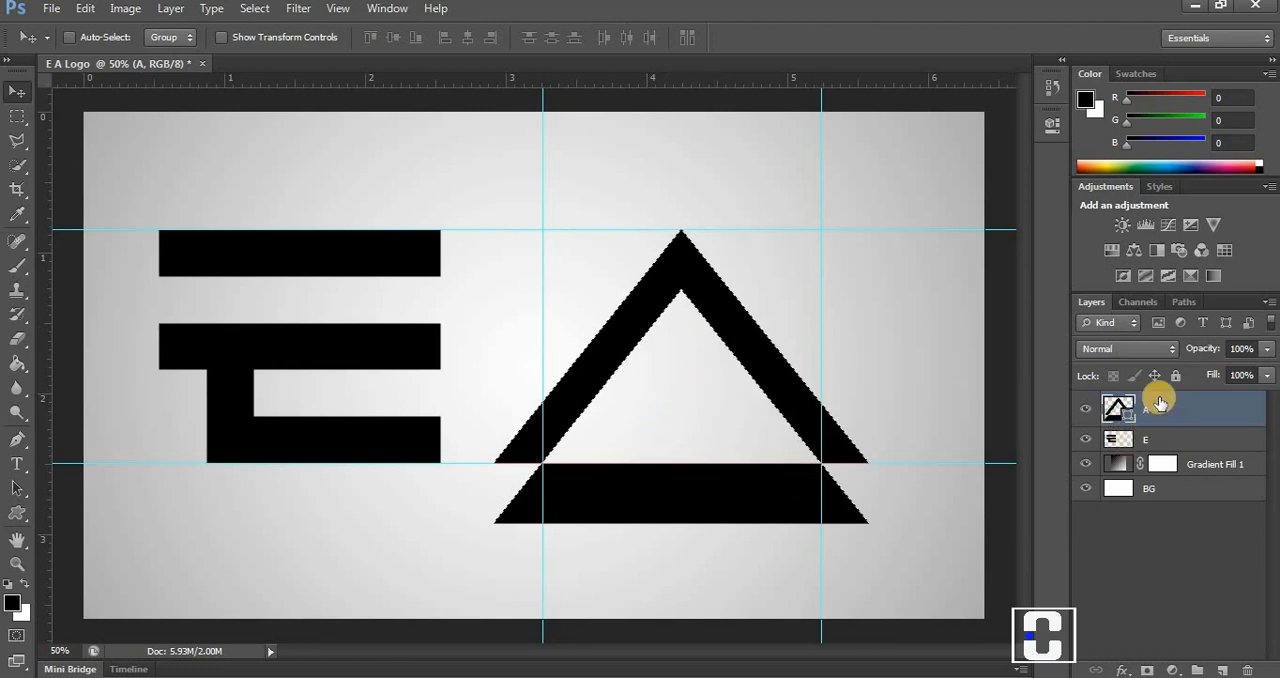
Place a 700 by 100 px fixed-size selection directly below the lower guide, over the leftover base of the A.
click(20, 118)
click(491, 335)
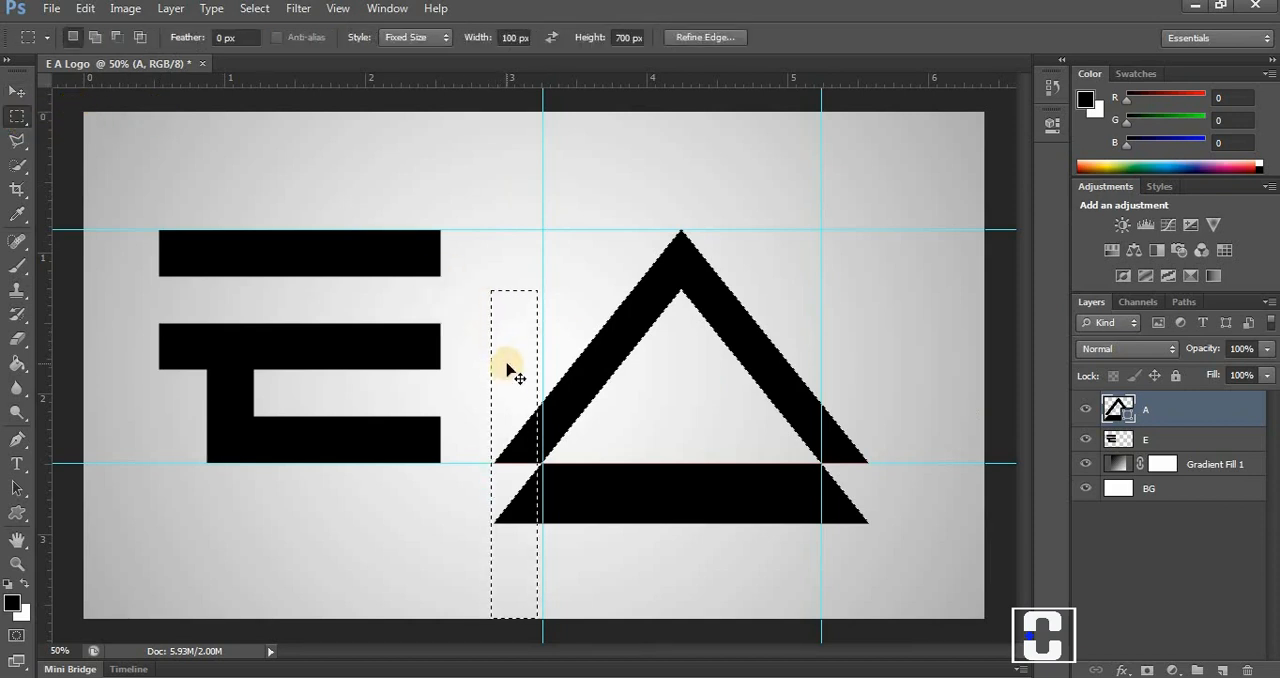
click(464, 92)
click(550, 37)
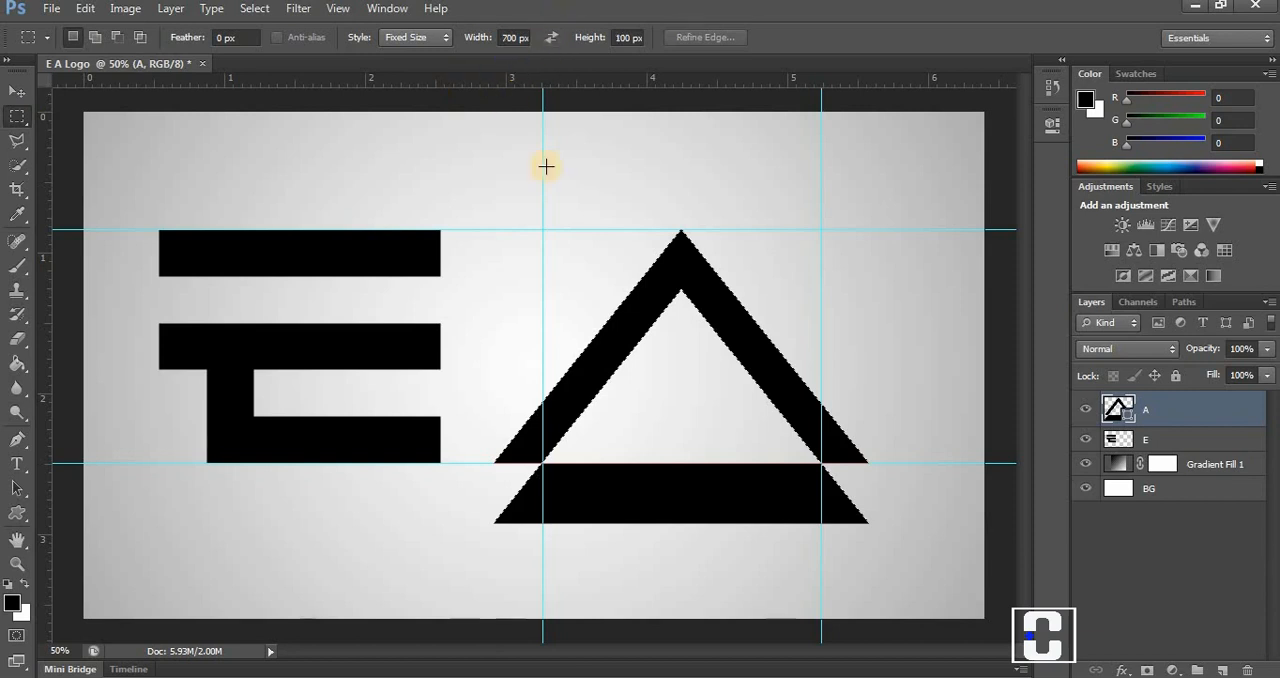
drag(519, 279, 549, 492)
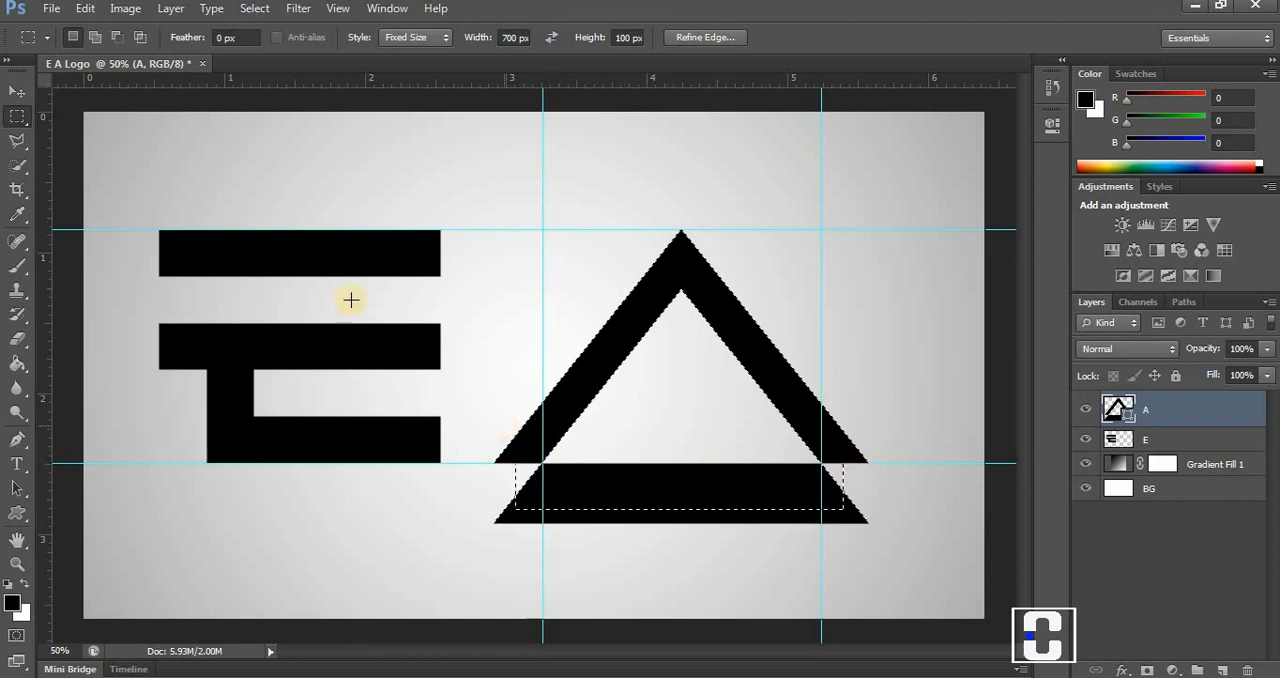
Try to clear the selected area from the A shape layer, and undo the clearing.
click(90, 12)
click(57, 189)
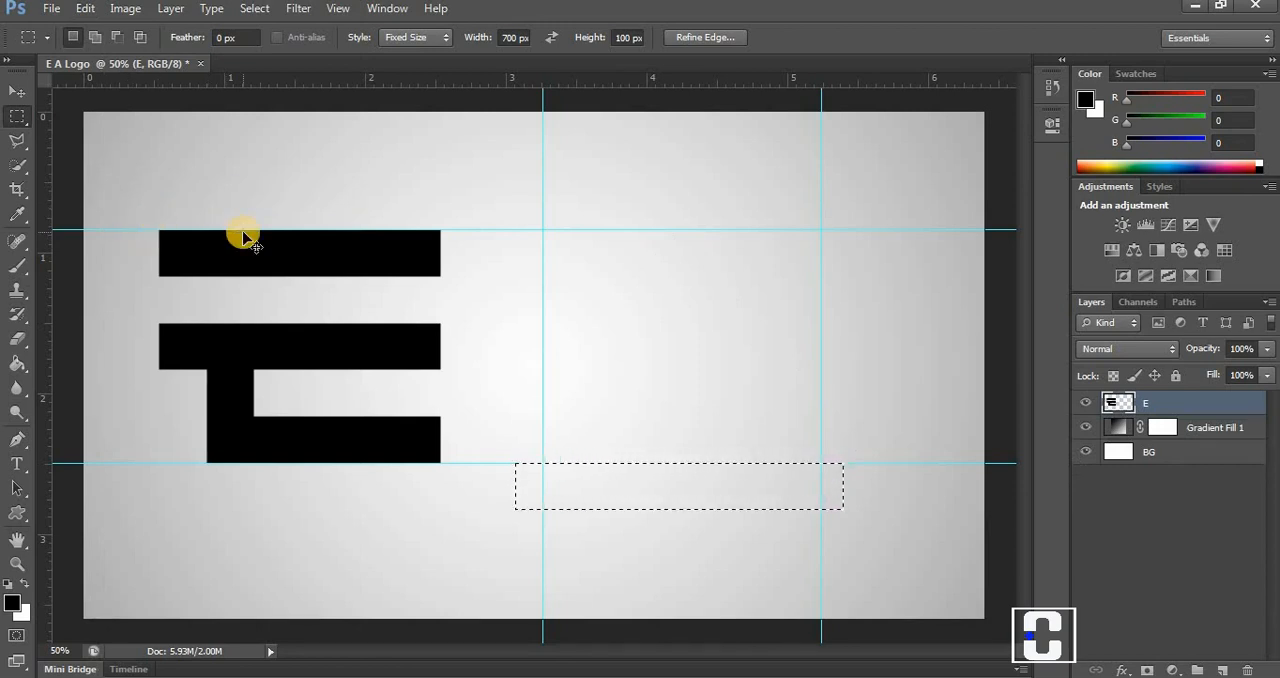
key(ctrl+z)
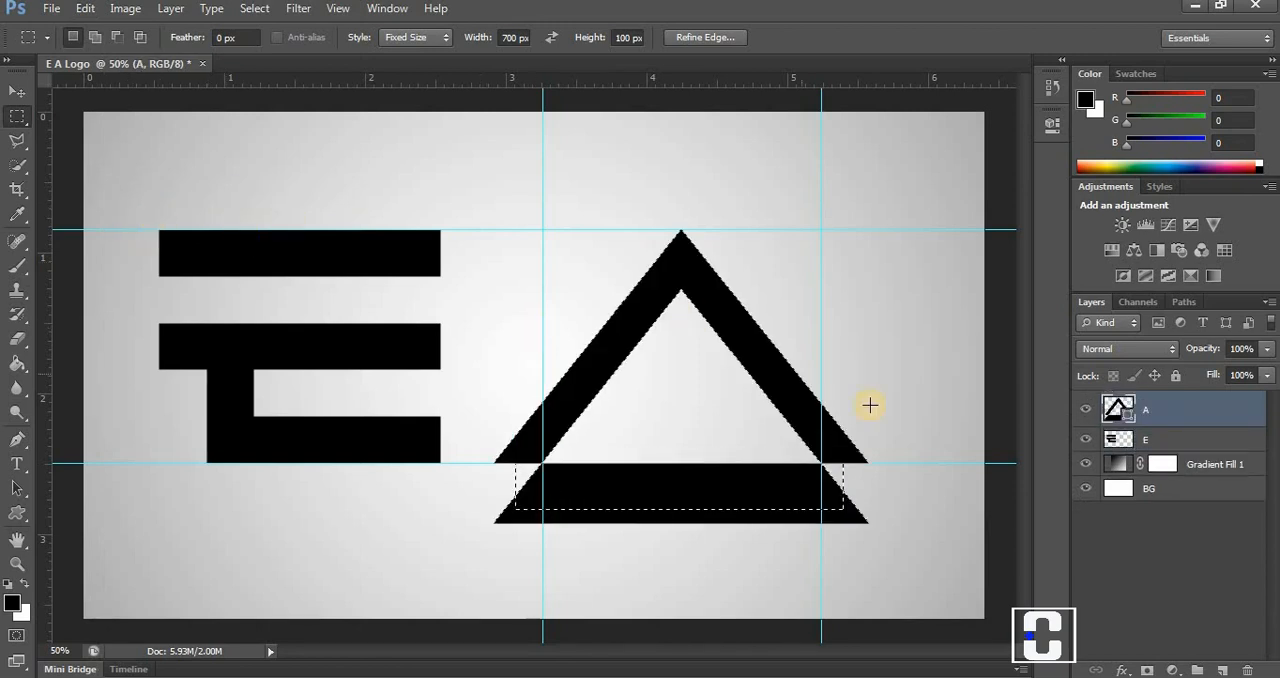
Rasterize layer A and clear the selected strip just below the lower guide.
right_click(1152, 408)
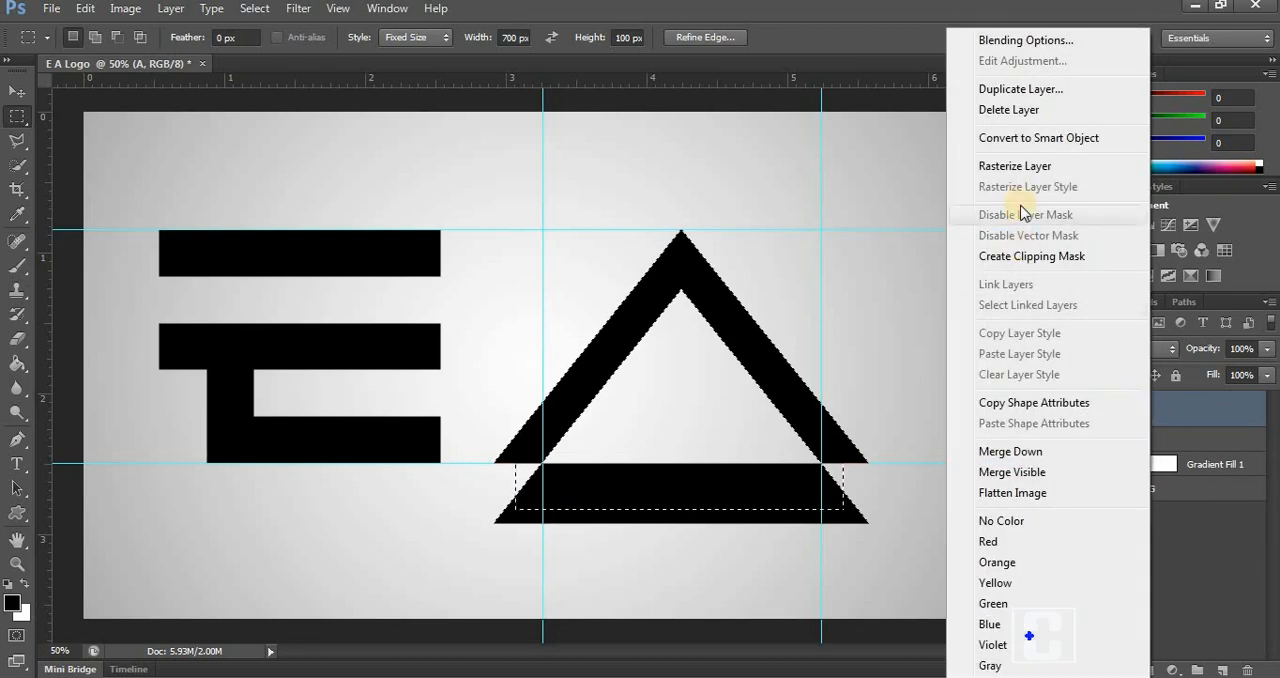
click(1020, 163)
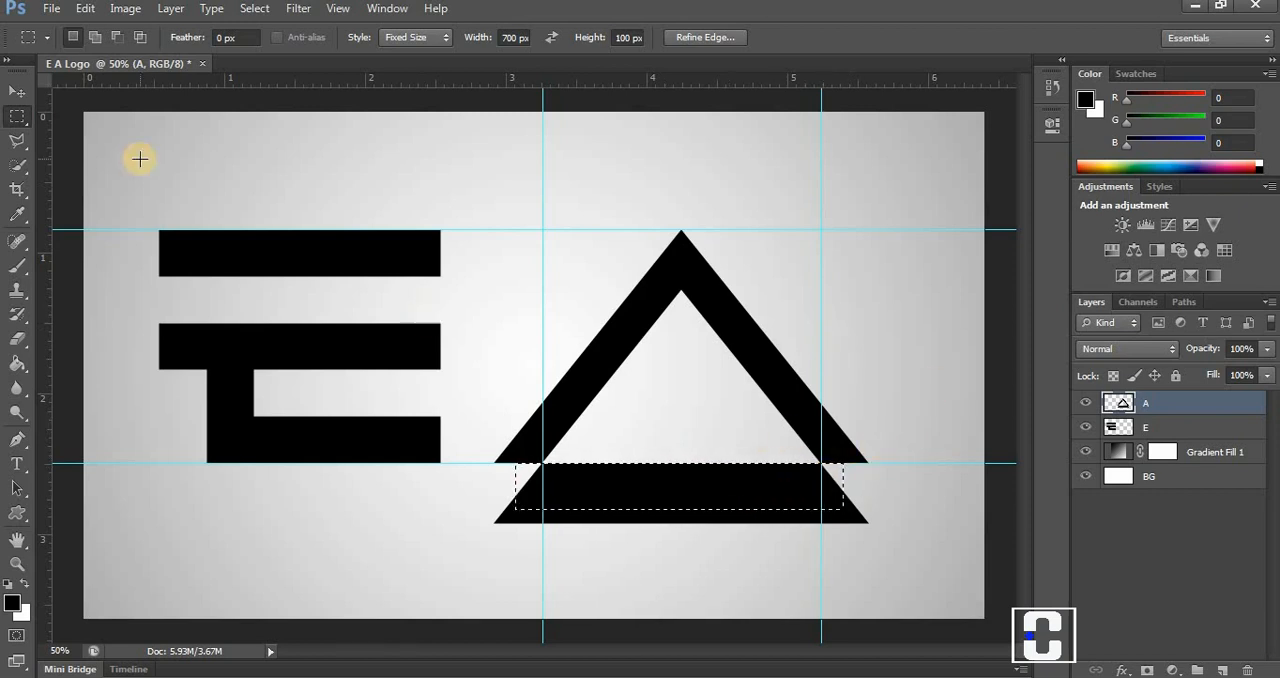
click(85, 9)
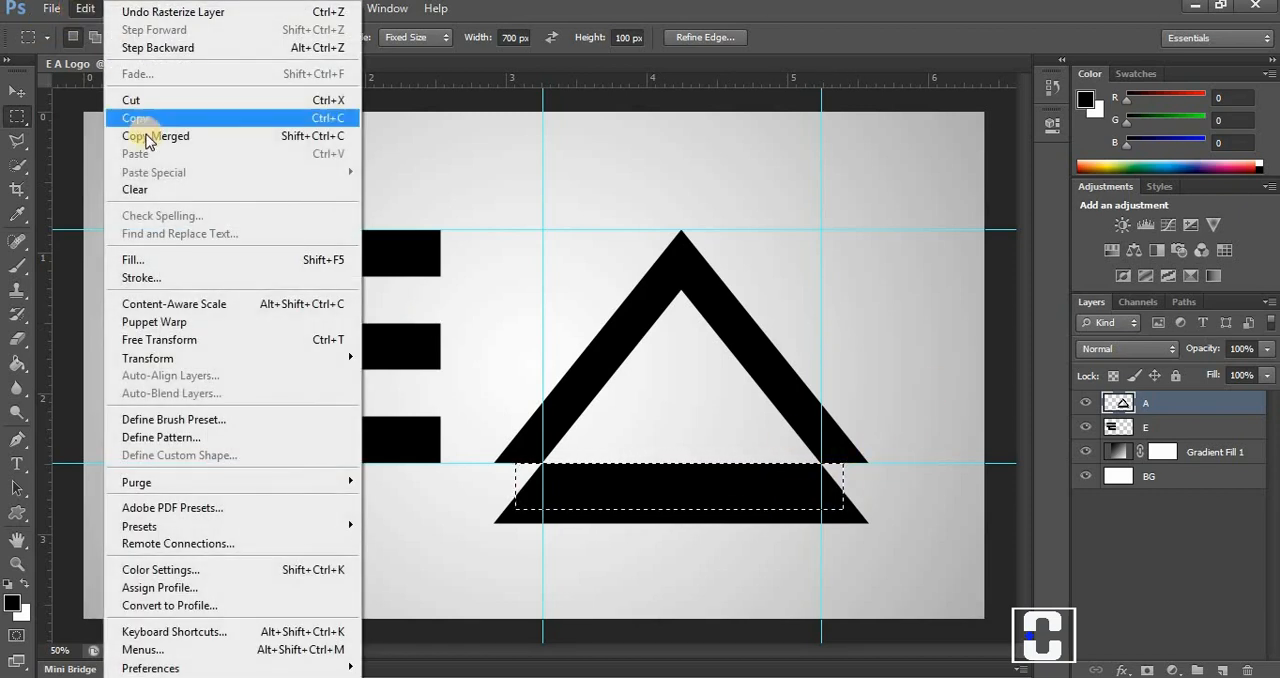
click(134, 189)
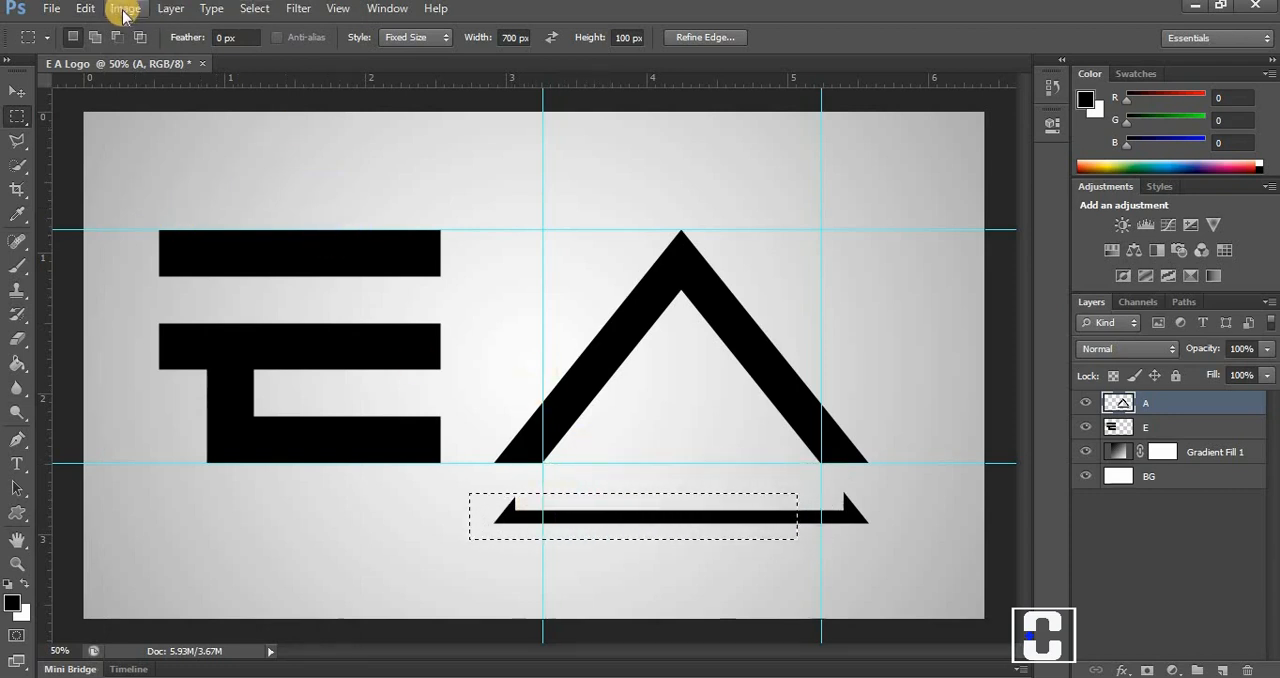
Clear the remaining base fragments below the A, repositioning the selection over each leftover part, and deselect.
click(85, 9)
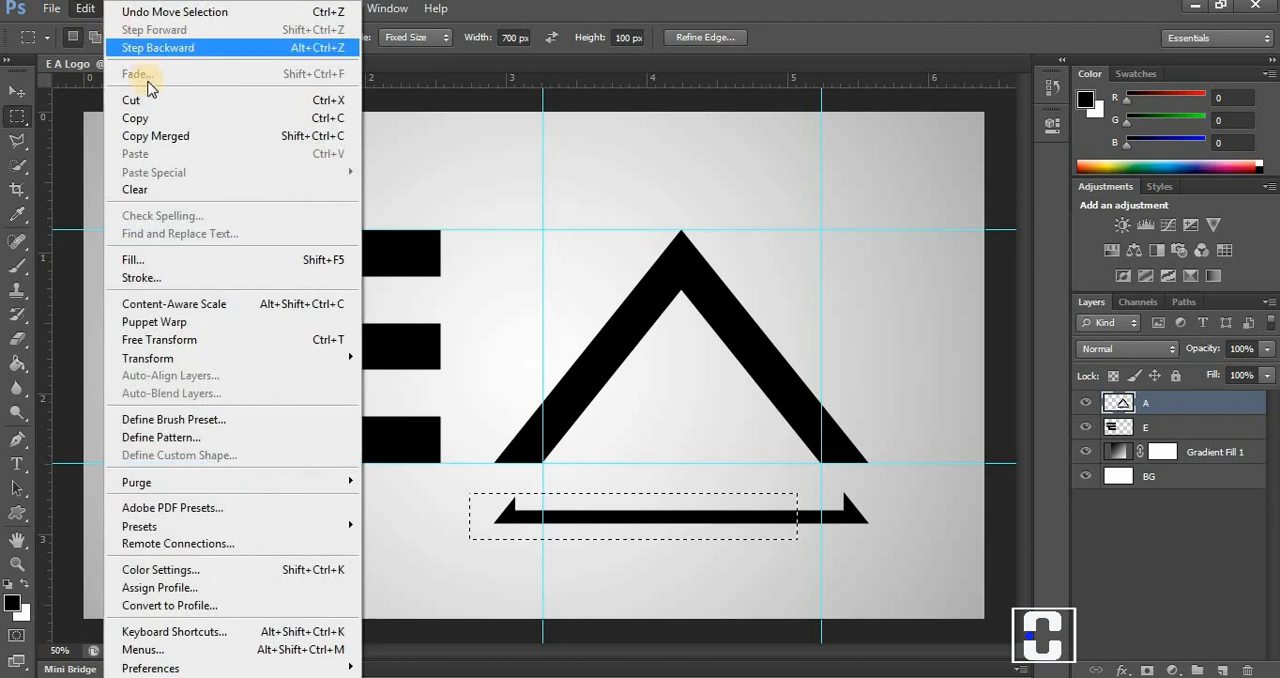
click(134, 190)
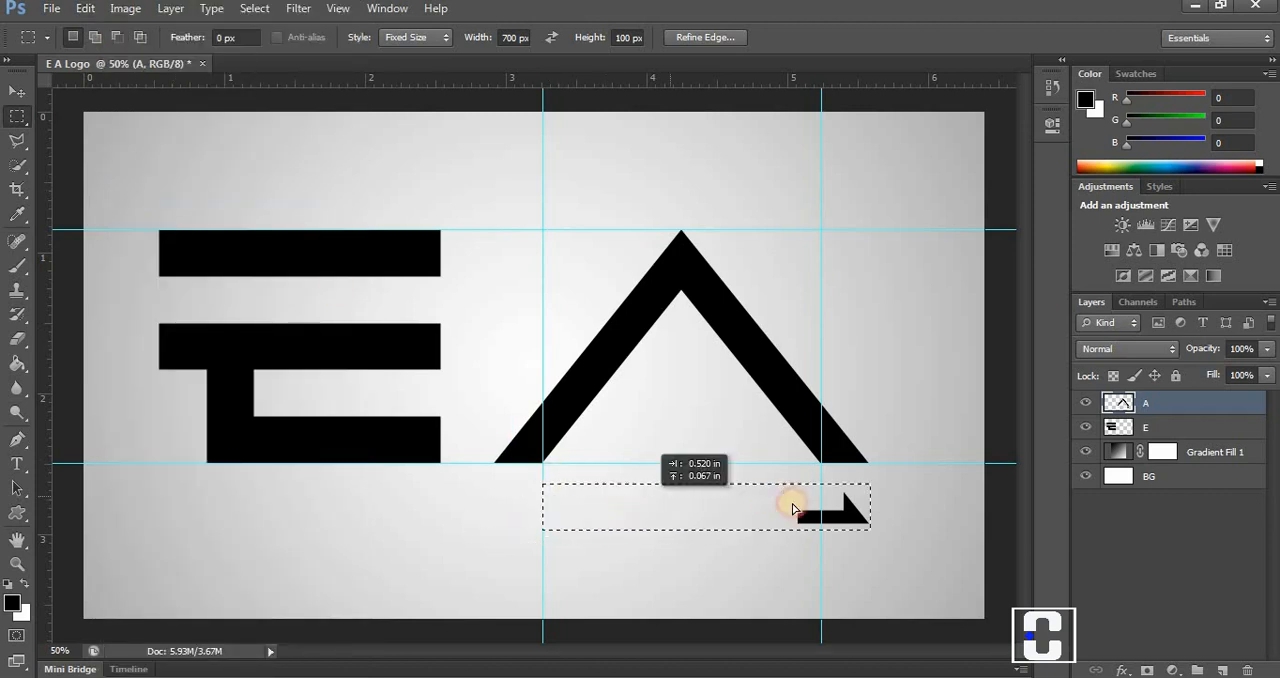
drag(792, 511, 792, 507)
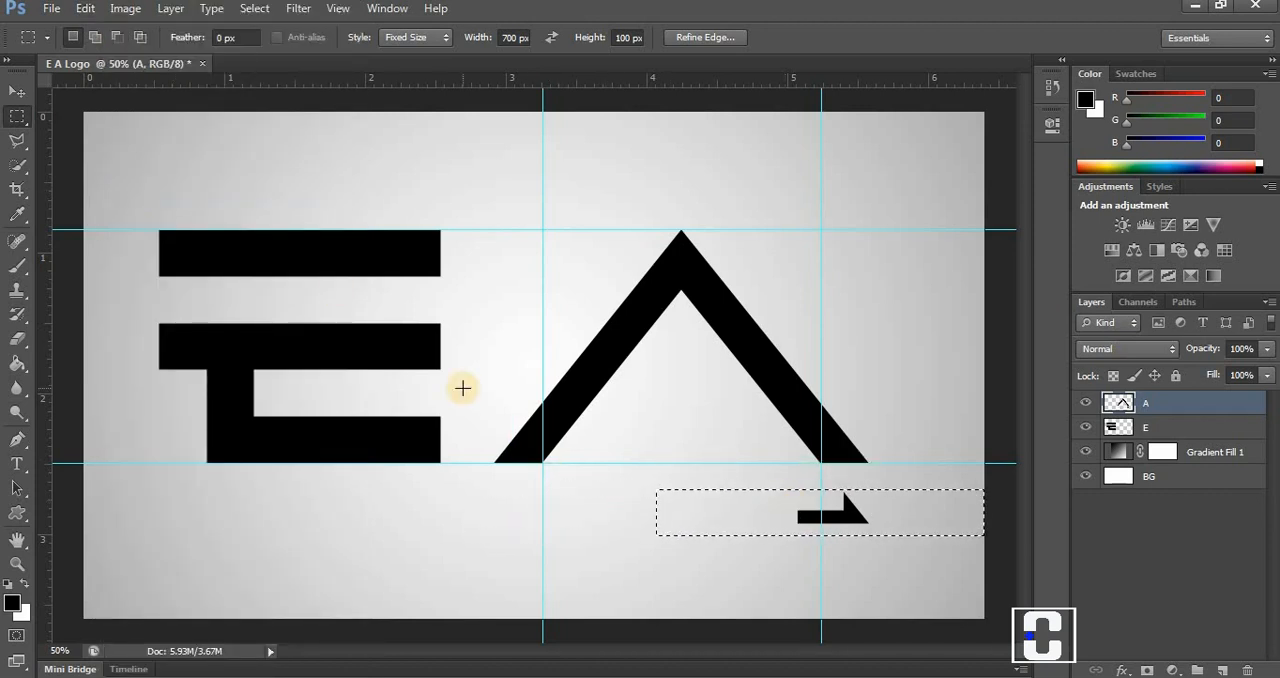
click(85, 9)
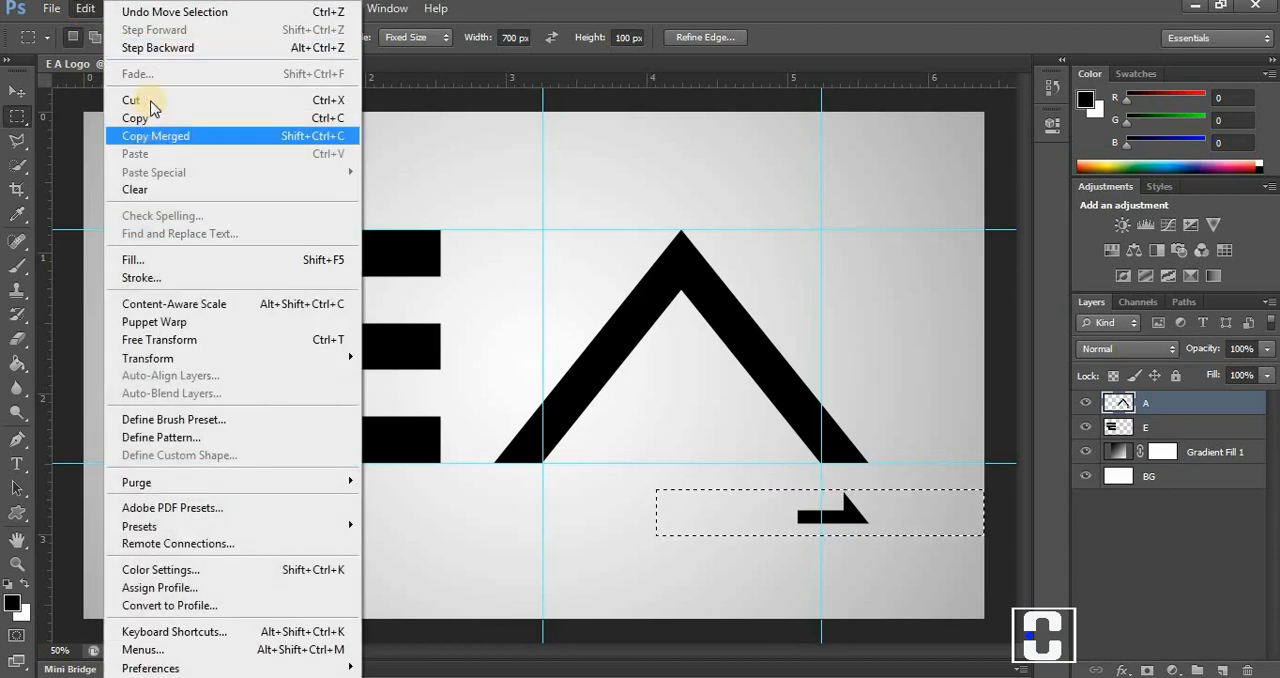
click(152, 188)
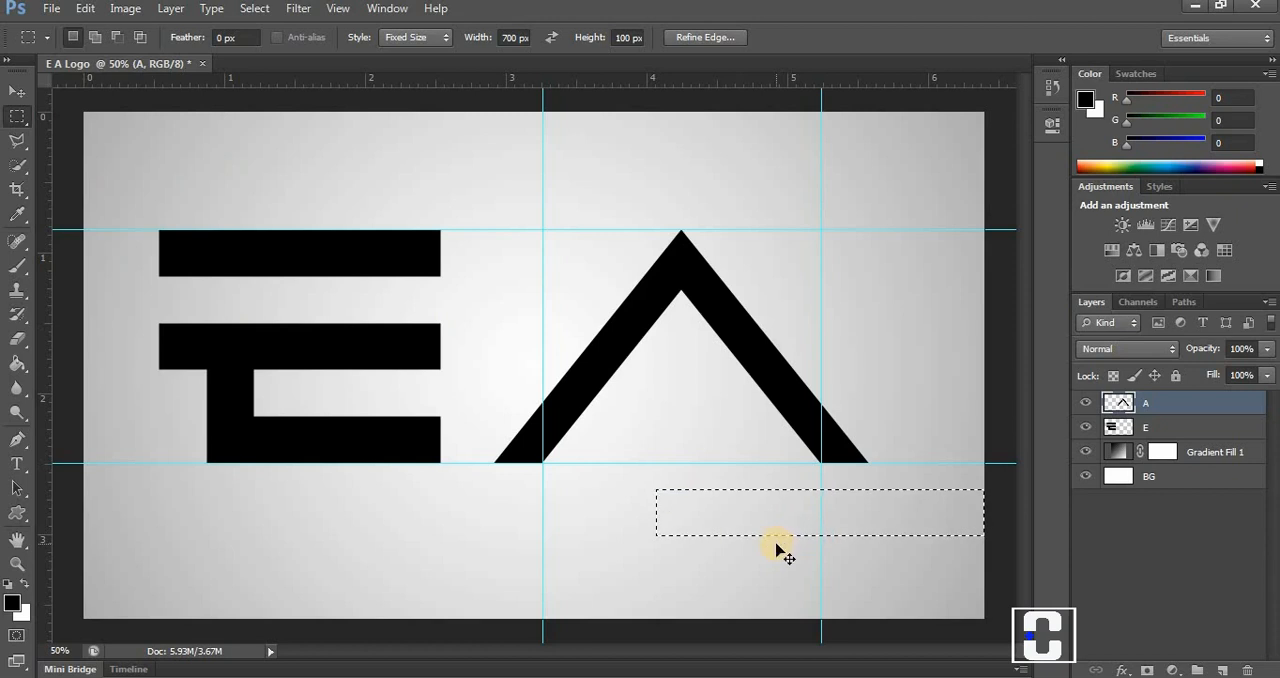
key(ctrl+d)
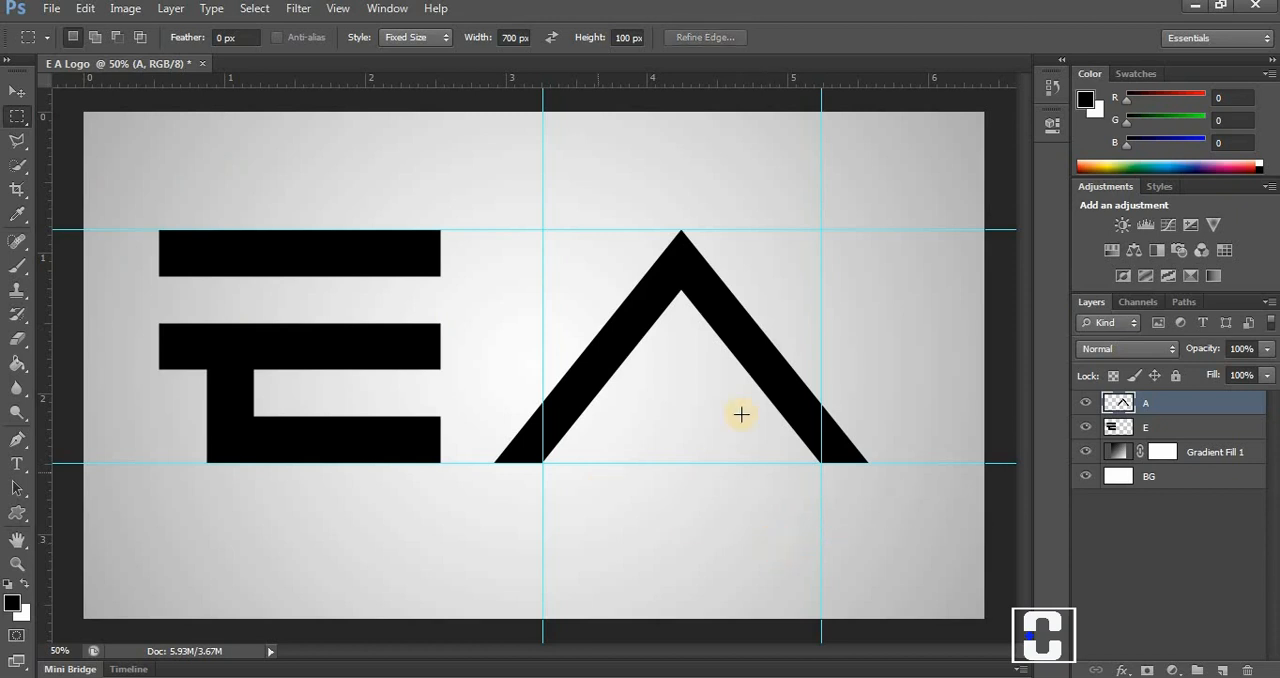
Move the A horizontally toward the E until its left leg merges with the end of the E's bottom bar.
click(17, 91)
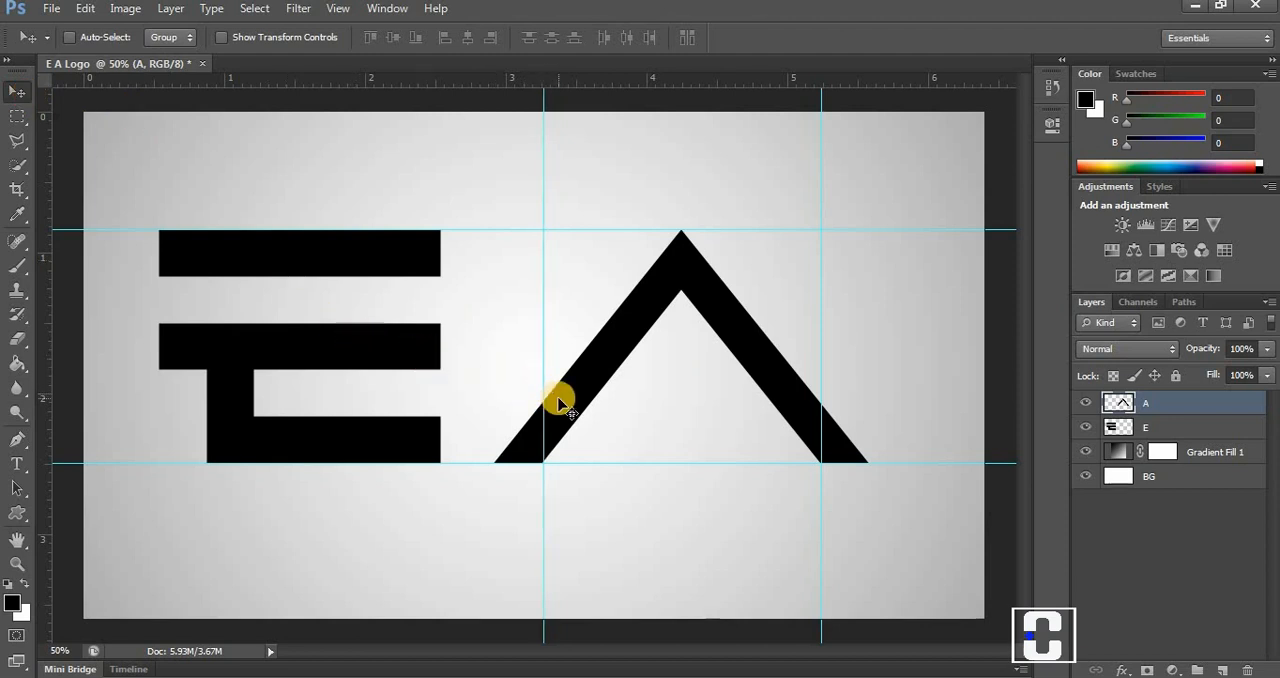
drag(559, 402, 463, 403)
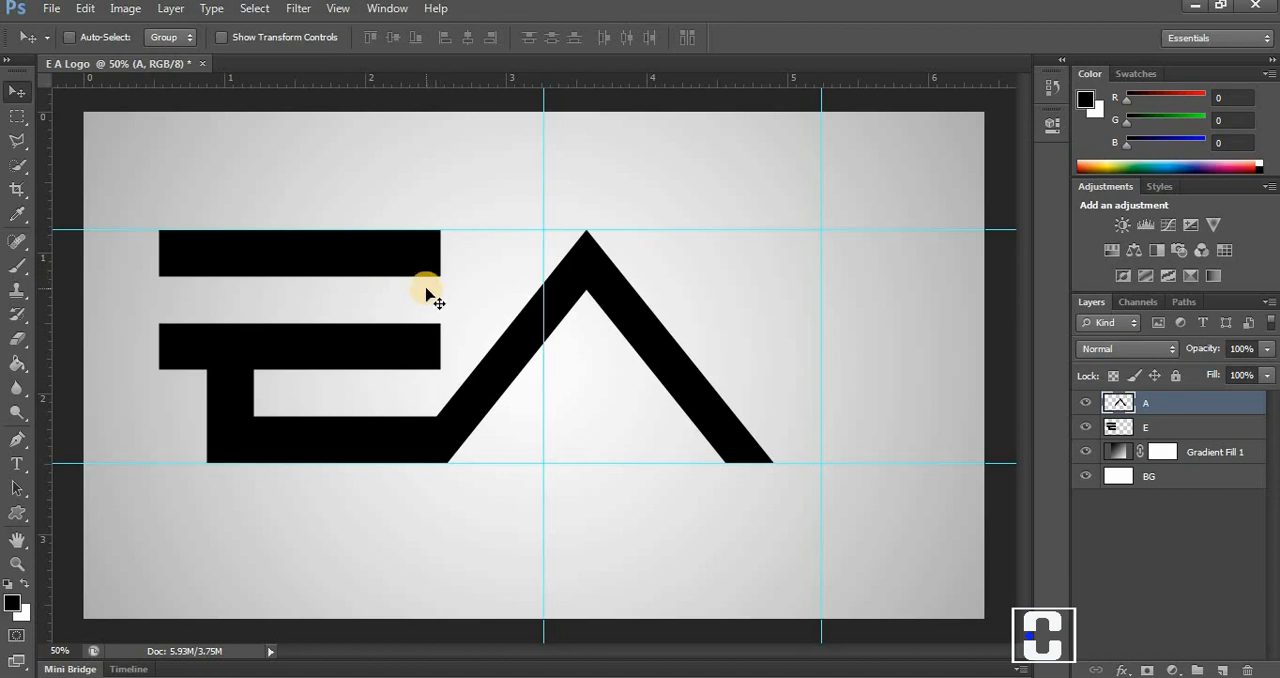
drag(509, 374, 500, 380)
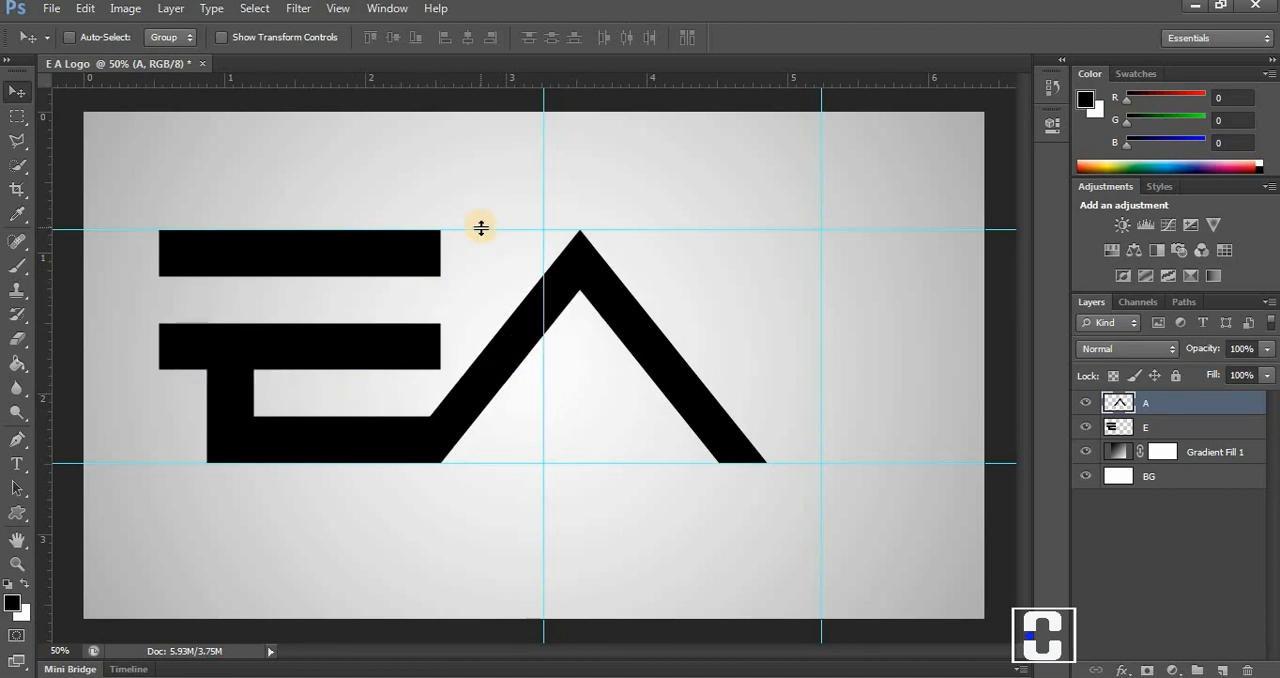
Move the two horizontal guides to the lower edge of the E's middle bar and the upper edge of its bottom bar.
drag(483, 231, 462, 369)
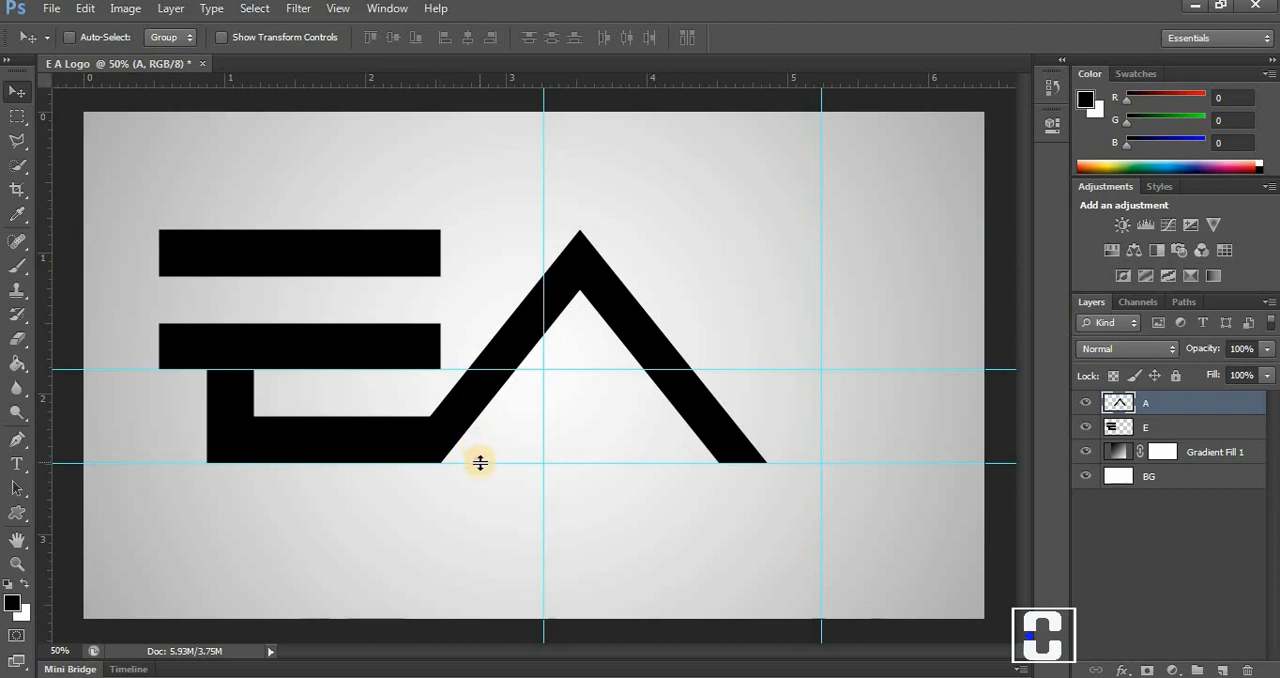
drag(480, 462, 475, 416)
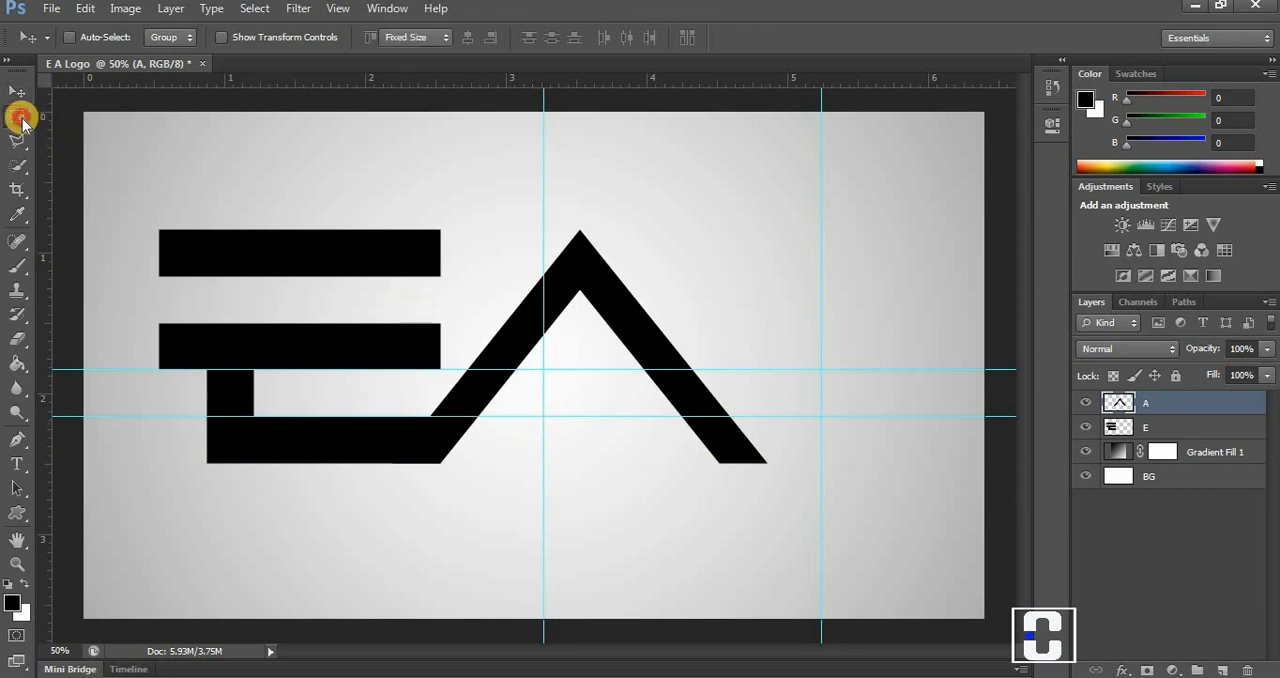
With a Normal-style rectangular selection, mark a crossbar between the horizontal guides inward from the A's right leg, fill it black and deselect.
click(17, 117)
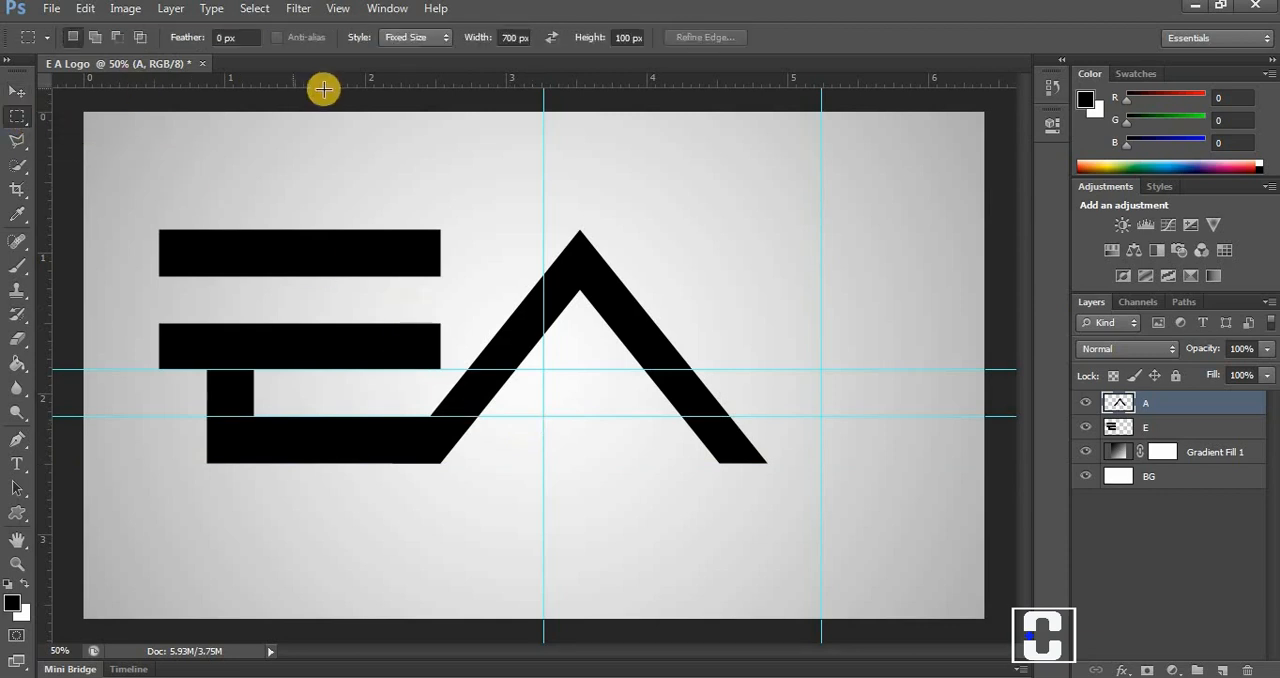
click(437, 47)
click(423, 55)
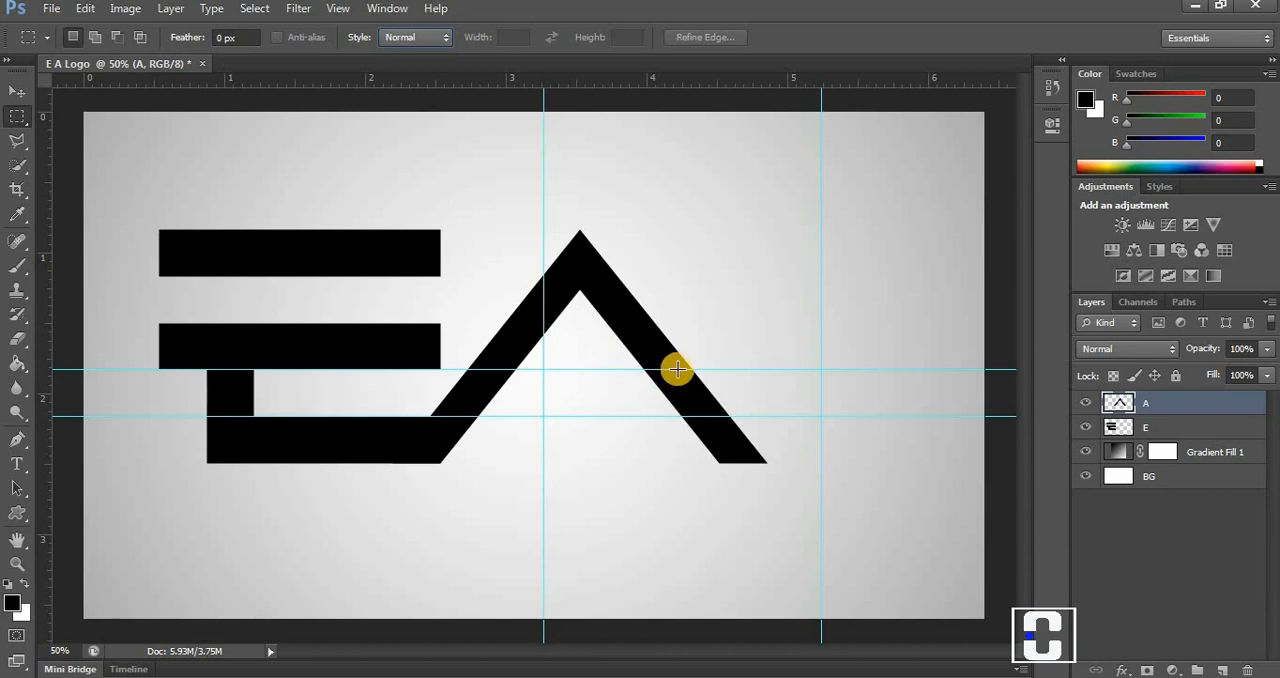
drag(677, 370, 589, 414)
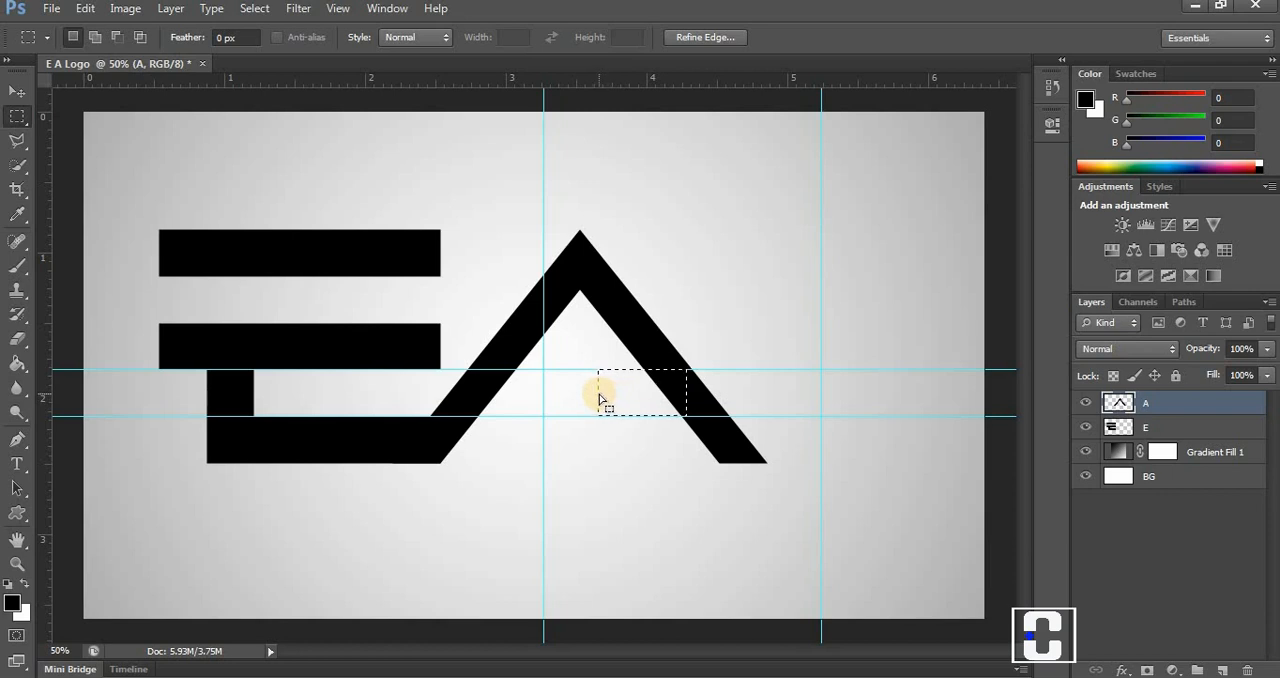
click(658, 389)
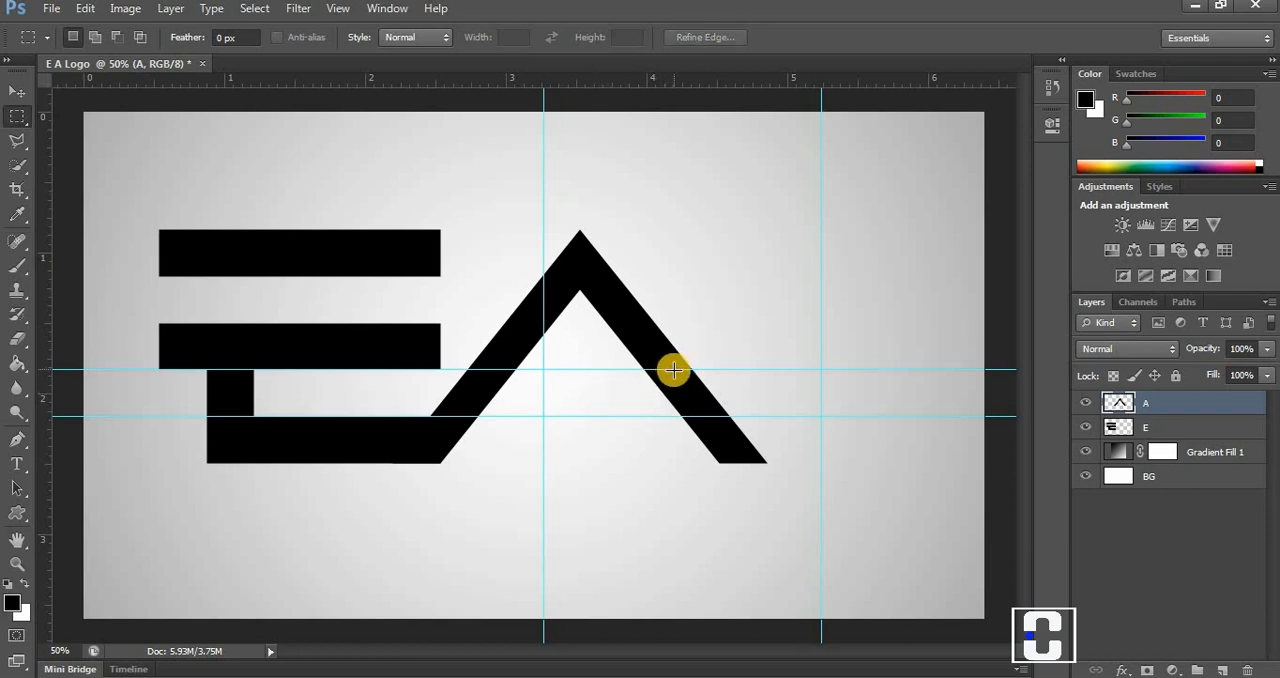
drag(675, 370, 523, 416)
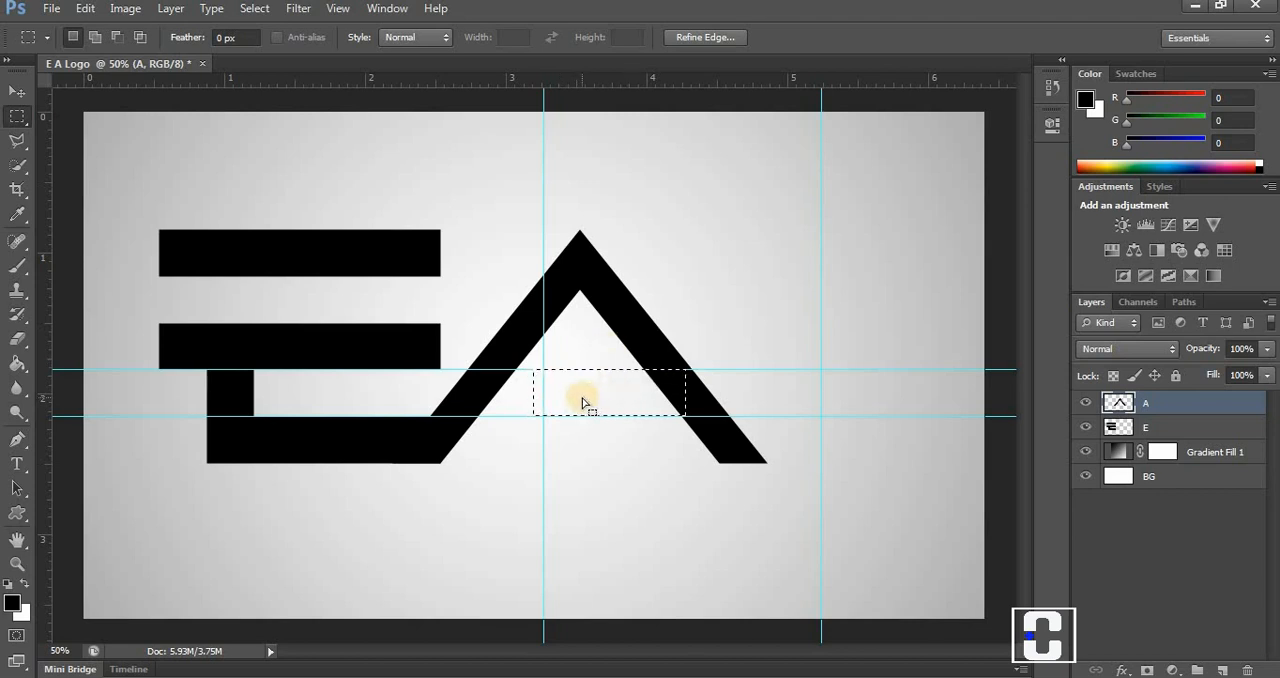
click(16, 362)
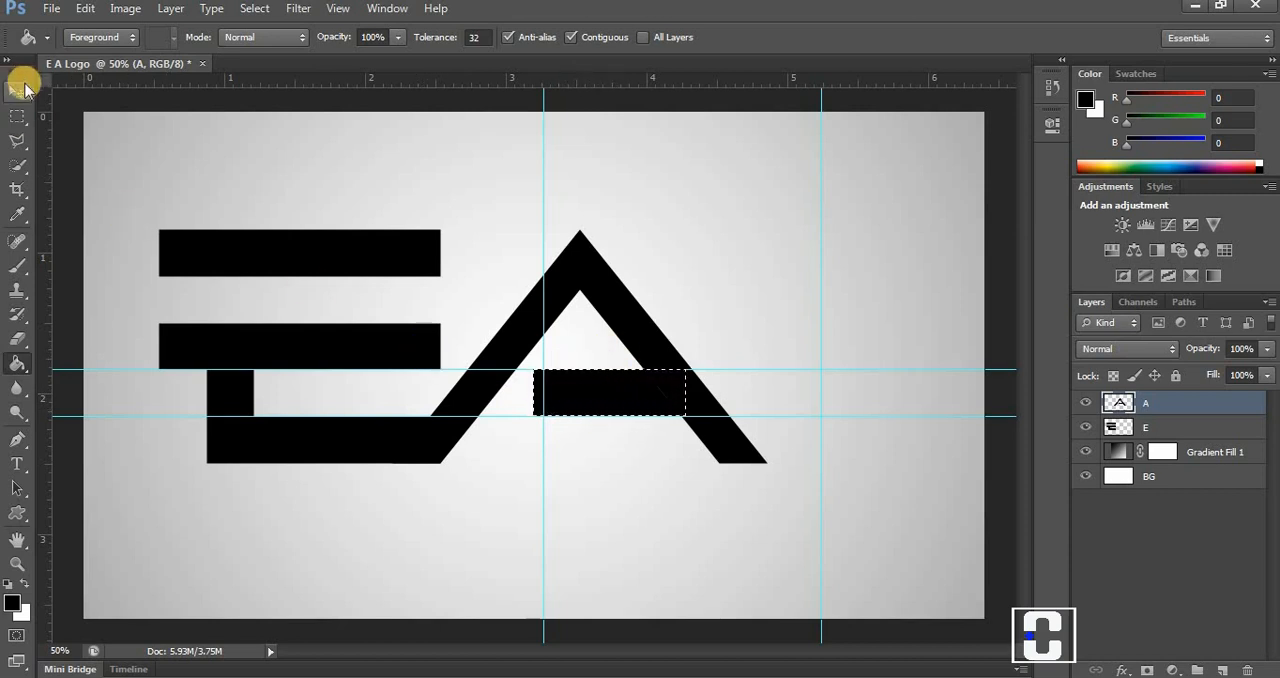
click(17, 90)
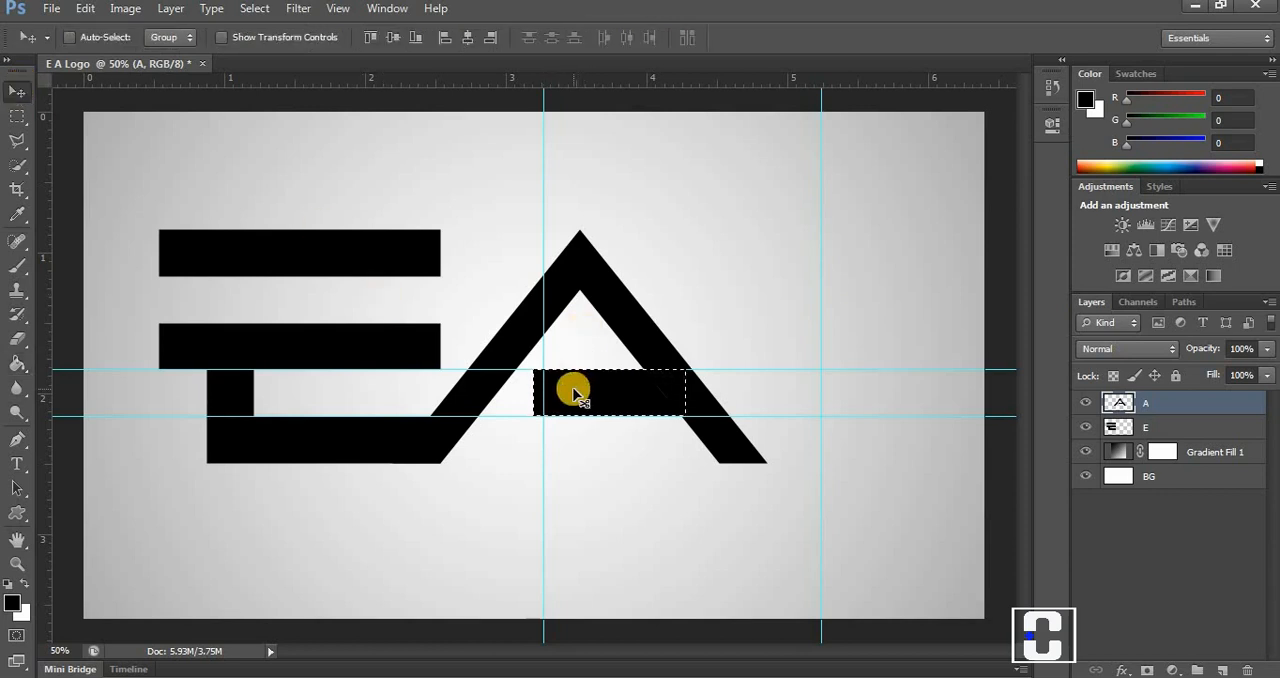
key(ctrl+d)
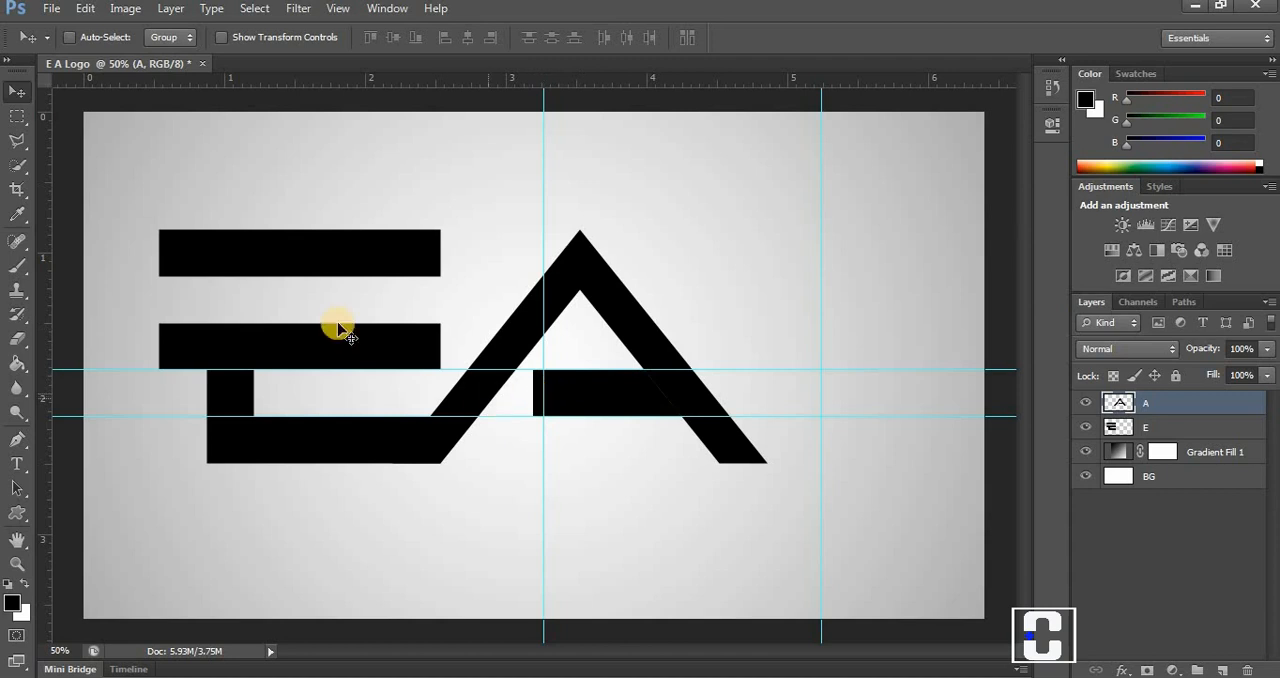
Place a Fixed Size rectangular selection of 100 px by 700 px over the inner end of the A's crossbar.
click(15, 115)
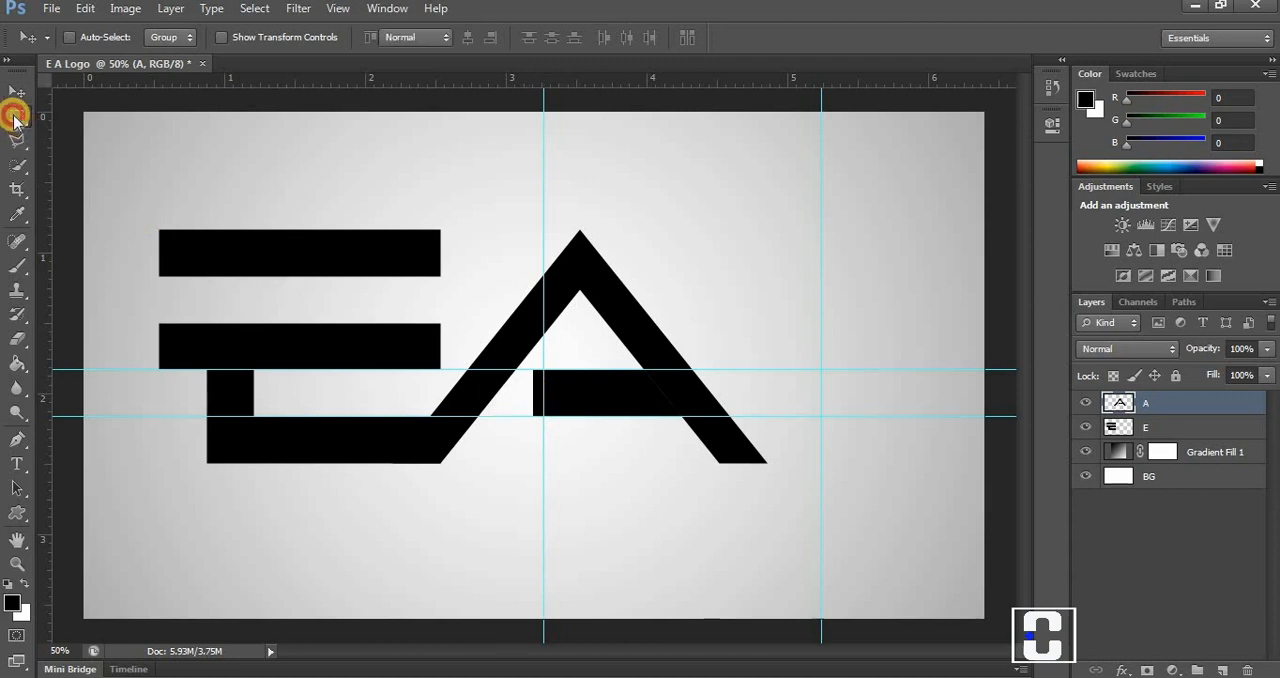
click(441, 38)
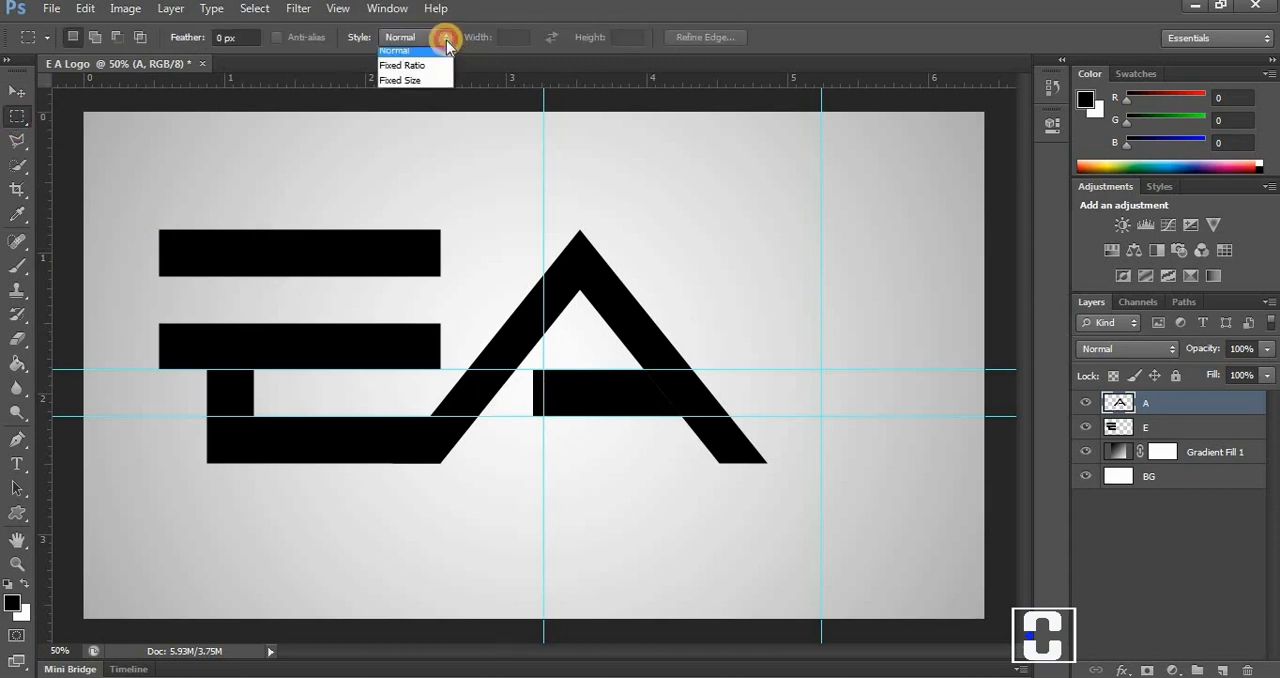
click(443, 88)
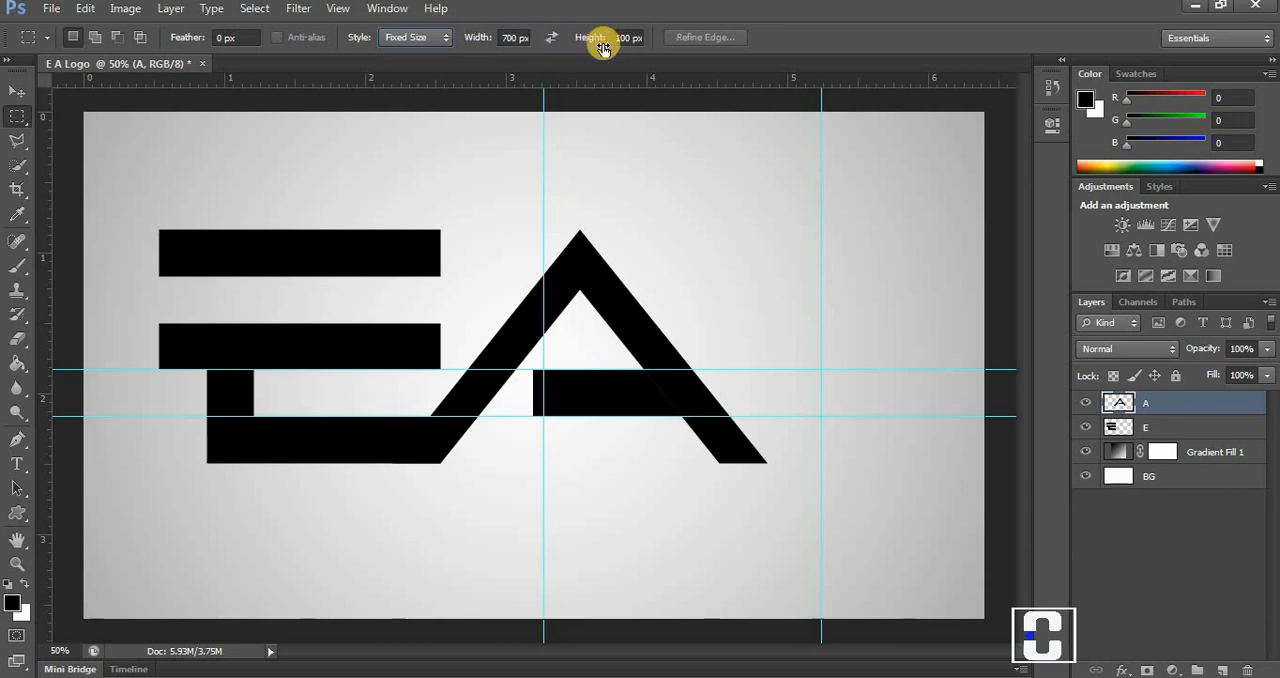
click(572, 387)
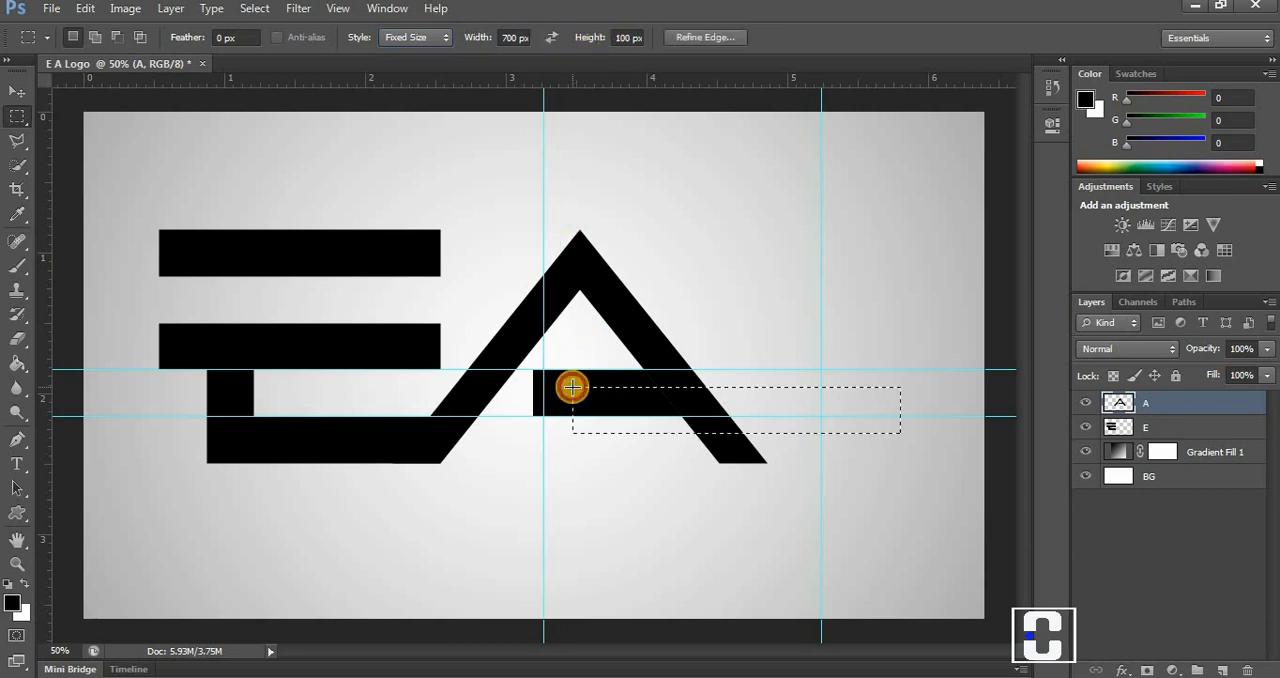
key(ctrl+d)
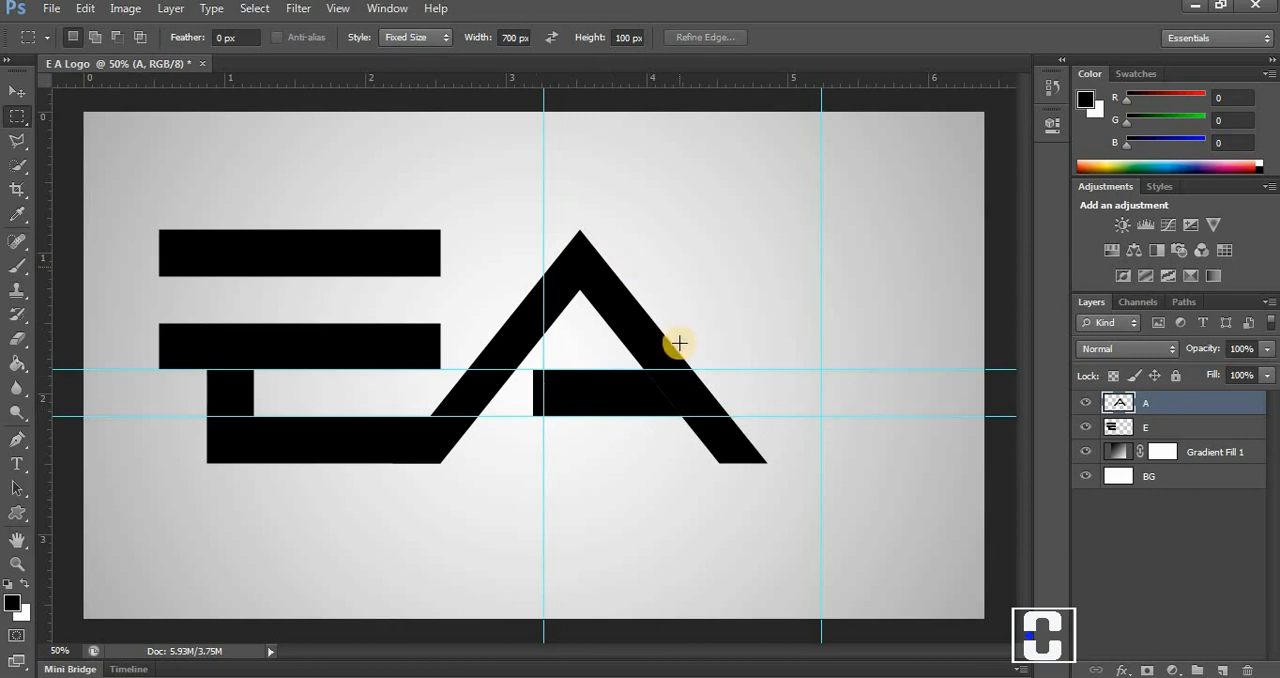
click(551, 38)
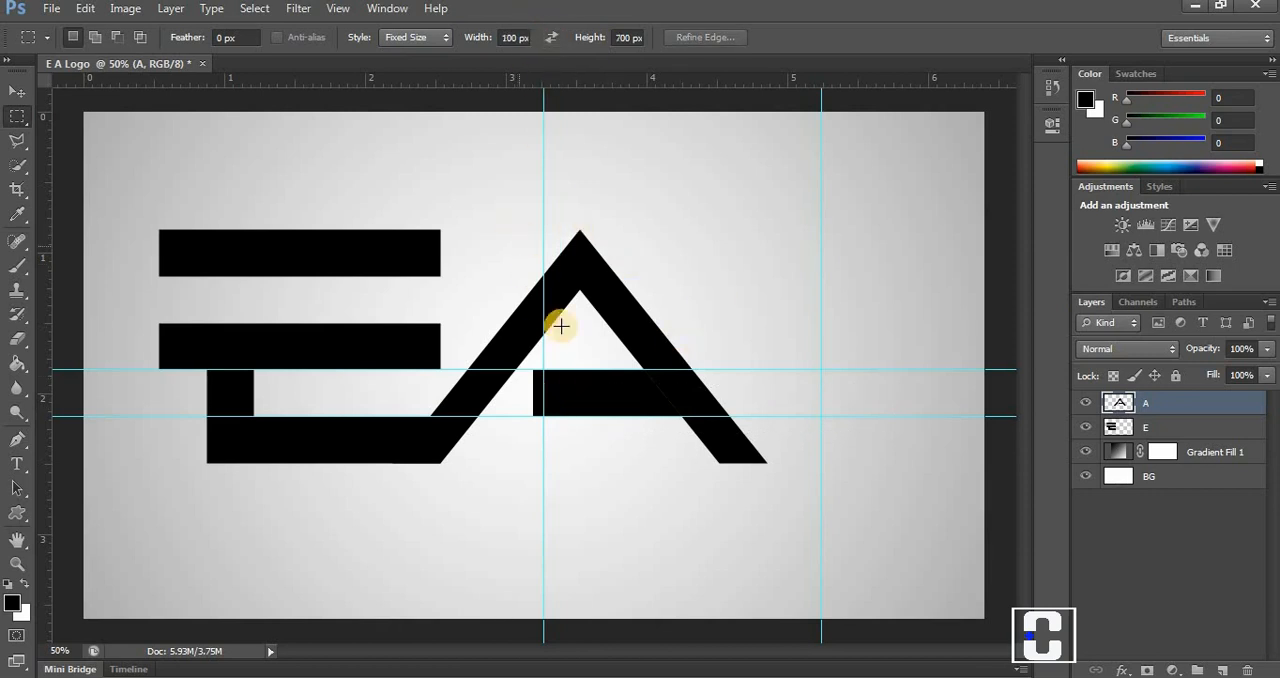
click(609, 385)
drag(609, 385, 566, 402)
Rotate the selection about 36° parallel to the A's left leg, narrow it to about 94% width, and clear the crossbar's end to a slant.
right_click(567, 402)
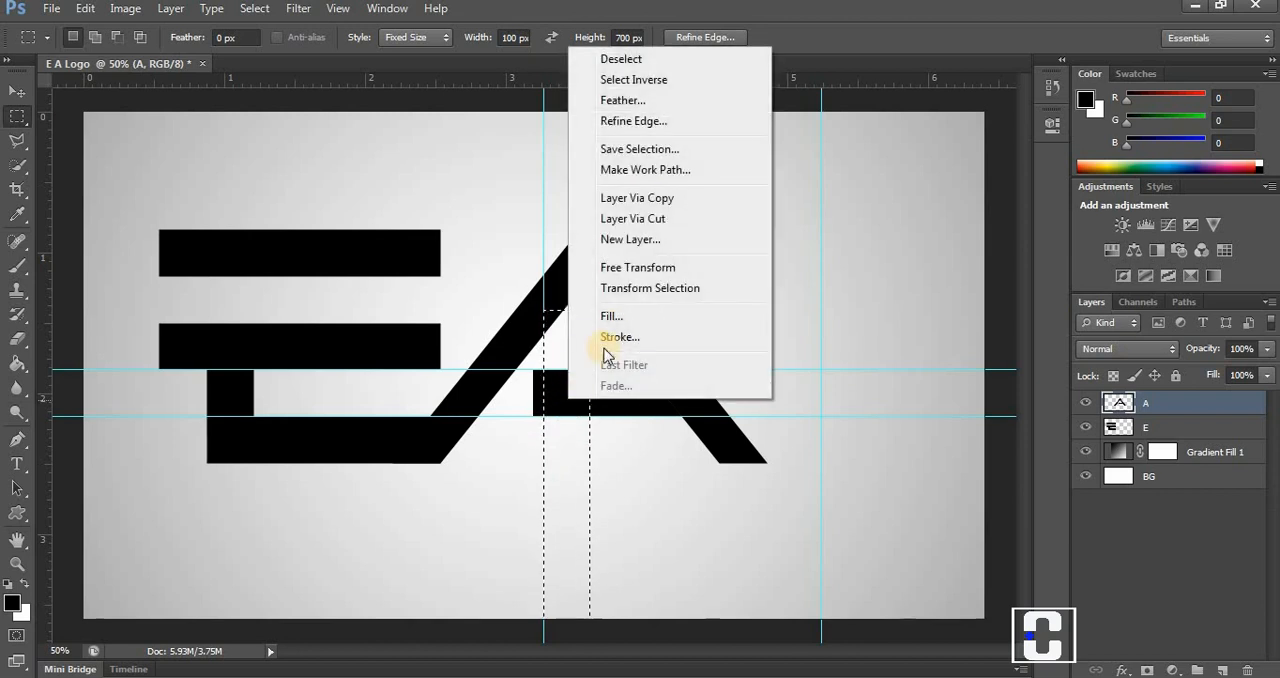
click(620, 290)
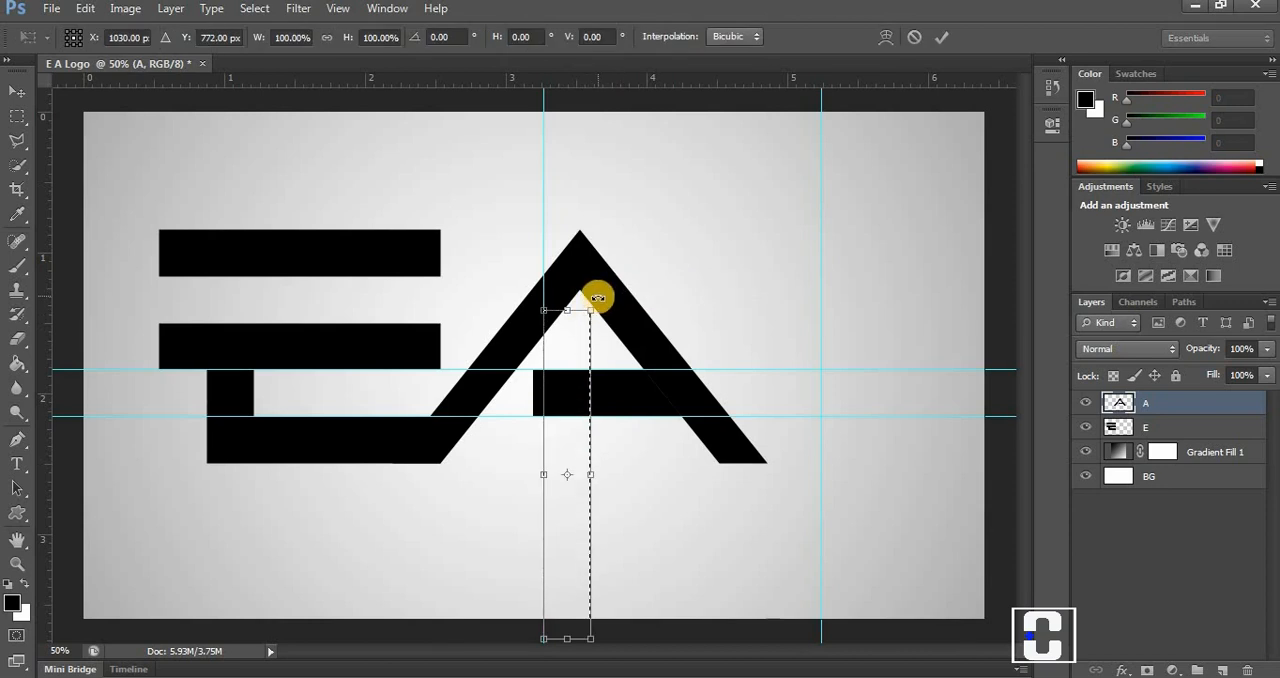
drag(597, 298, 635, 319)
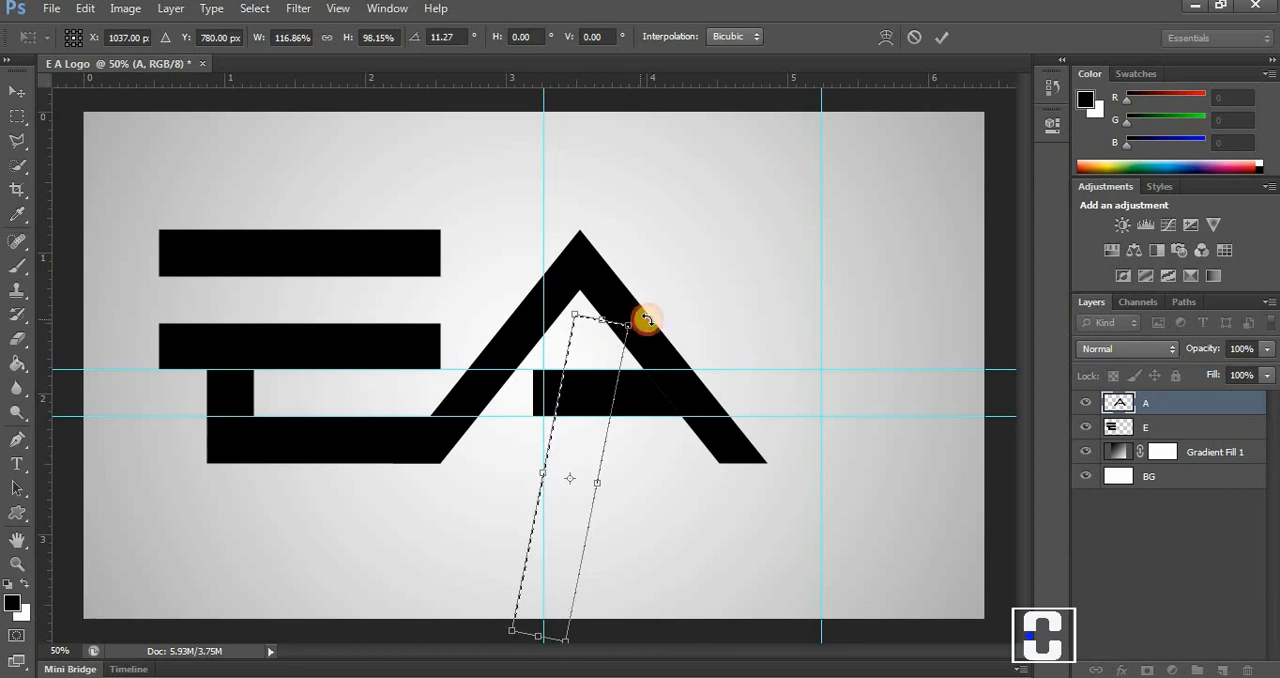
drag(646, 318, 560, 374)
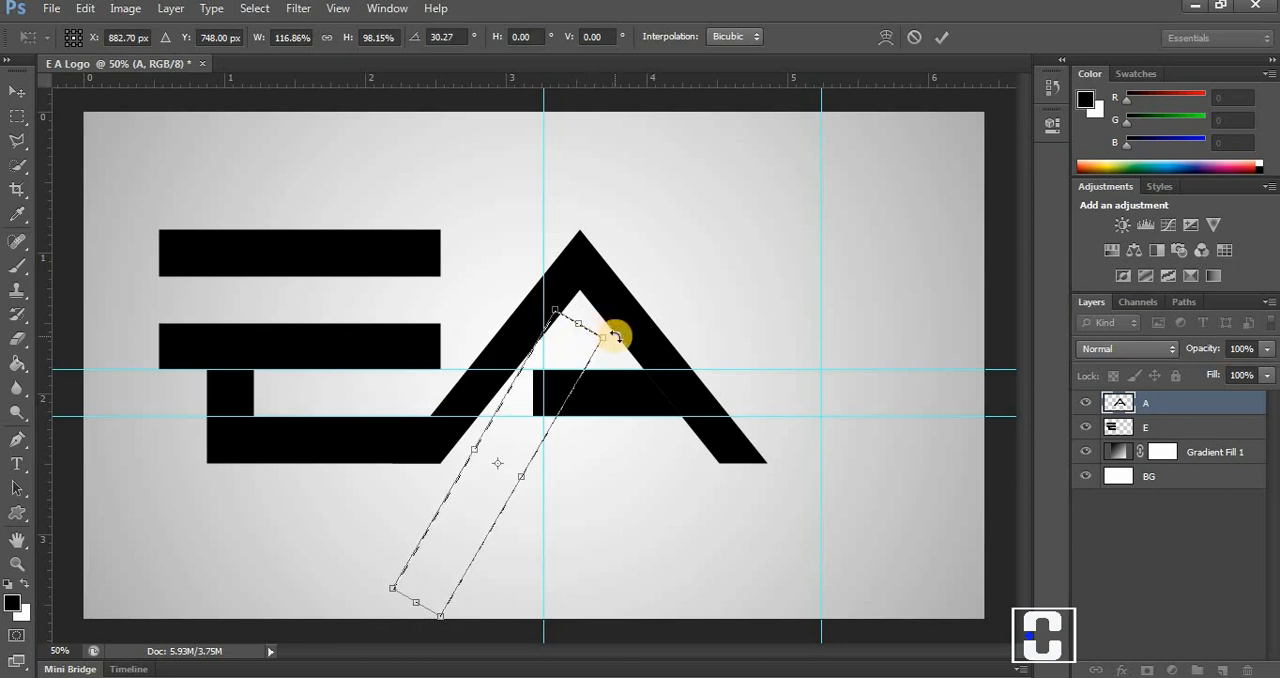
drag(617, 338, 620, 350)
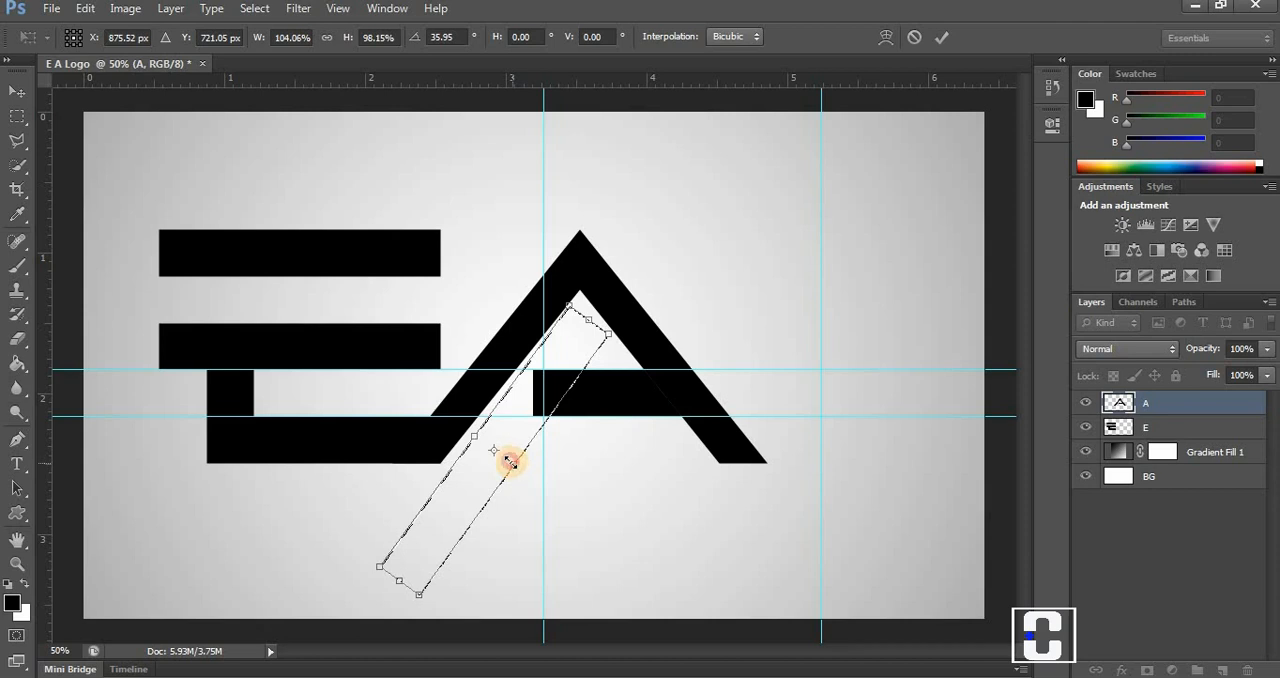
drag(510, 461, 508, 459)
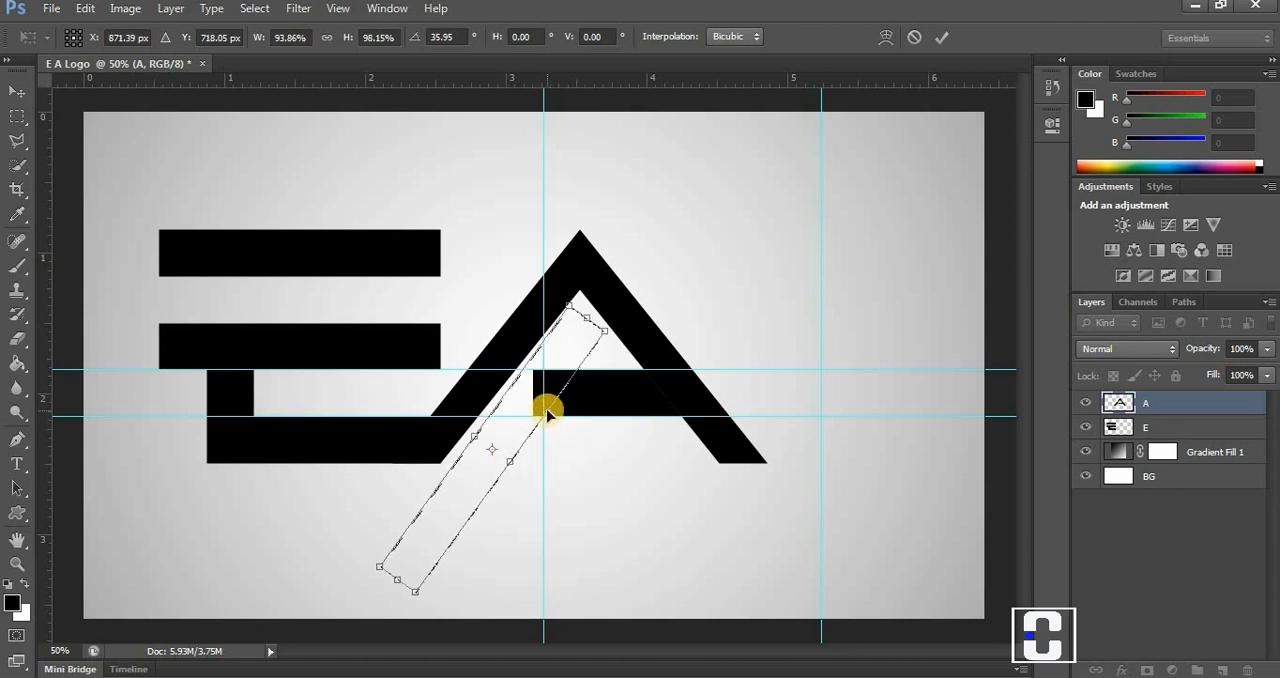
click(941, 37)
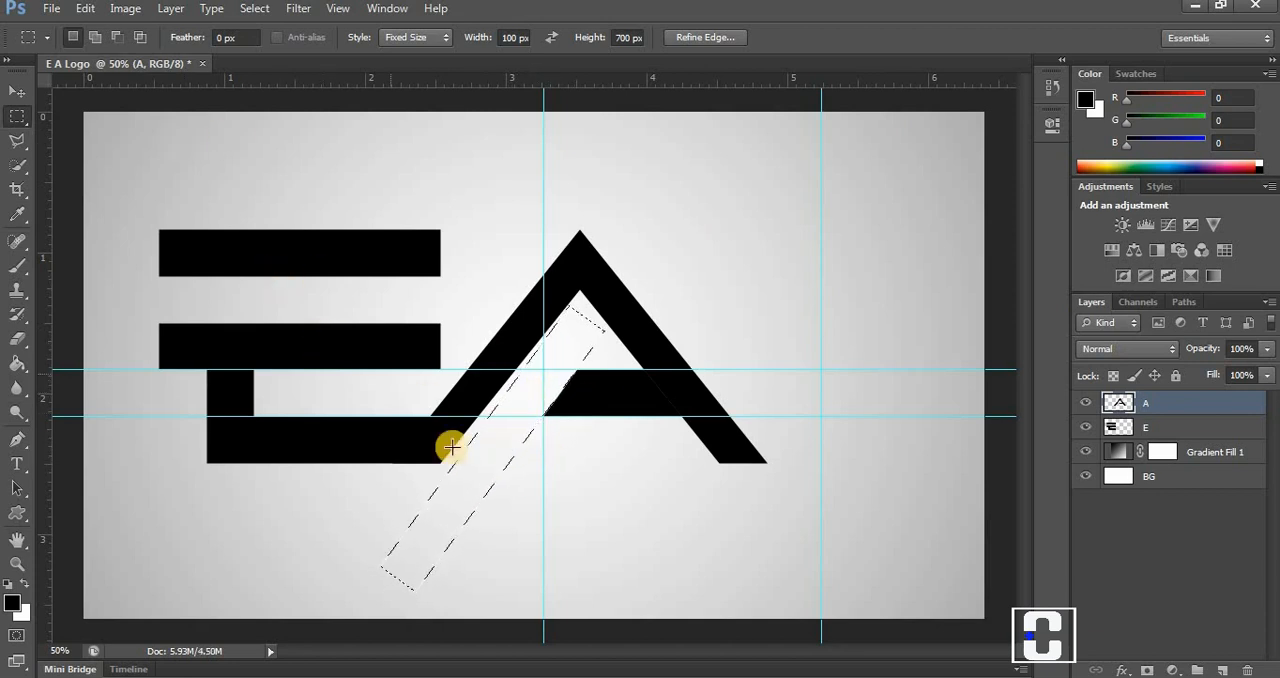
key(ctrl+d)
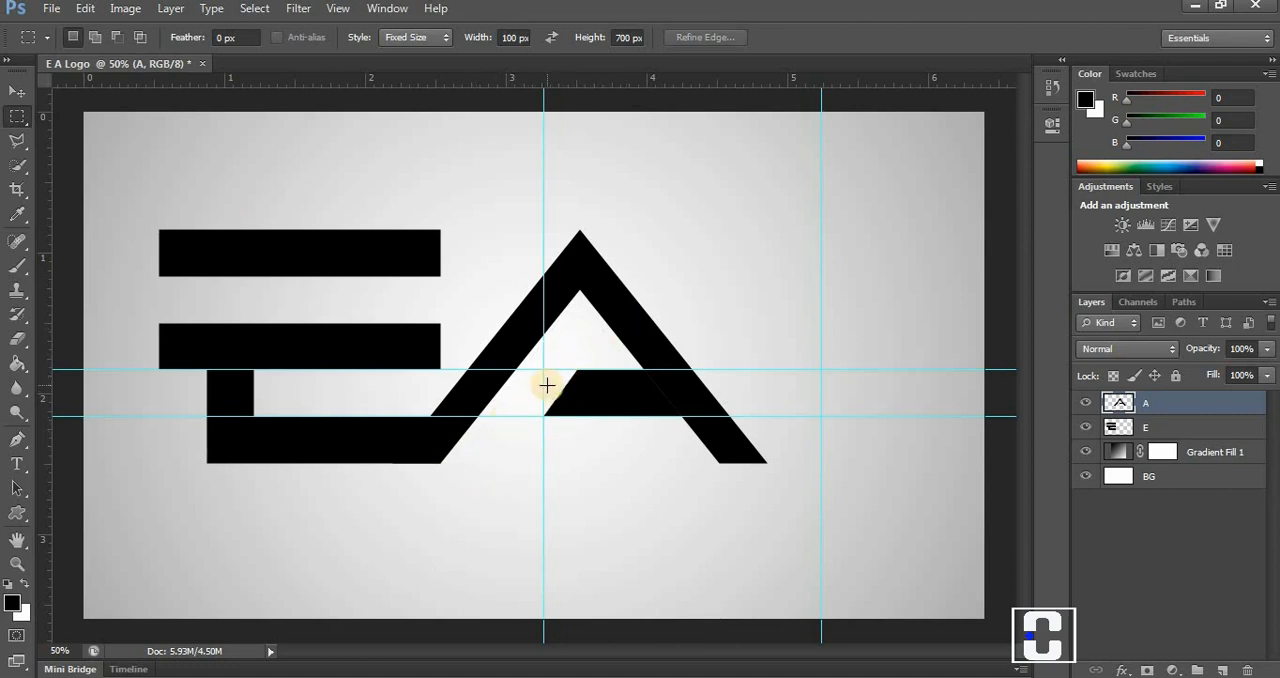
Start a Perspective transform on the E layer and slant the E to a horizontal skew of about -15°.
click(18, 92)
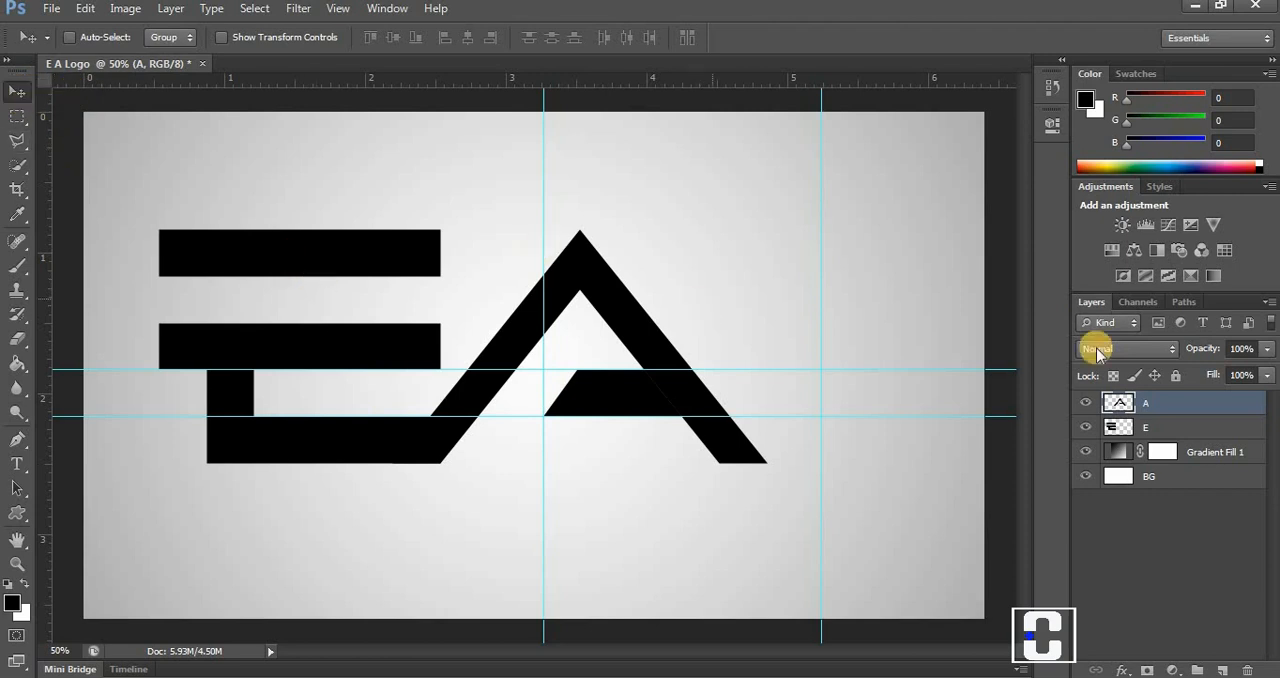
click(1142, 424)
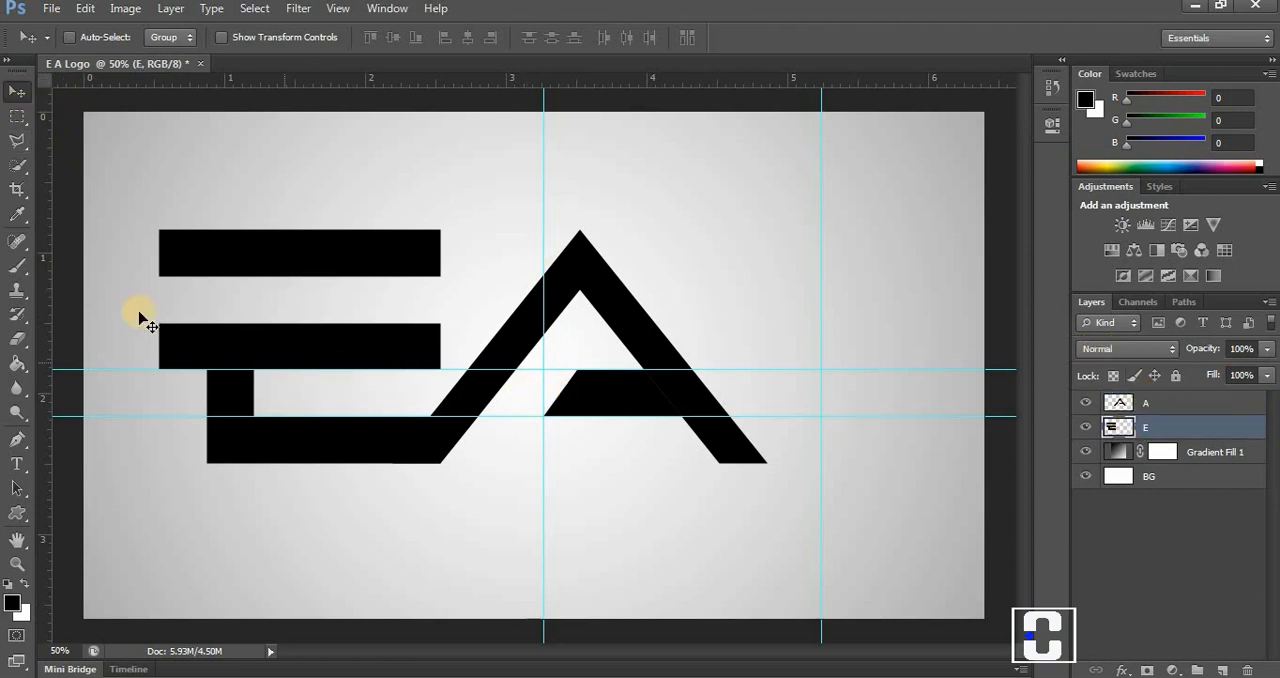
click(85, 8)
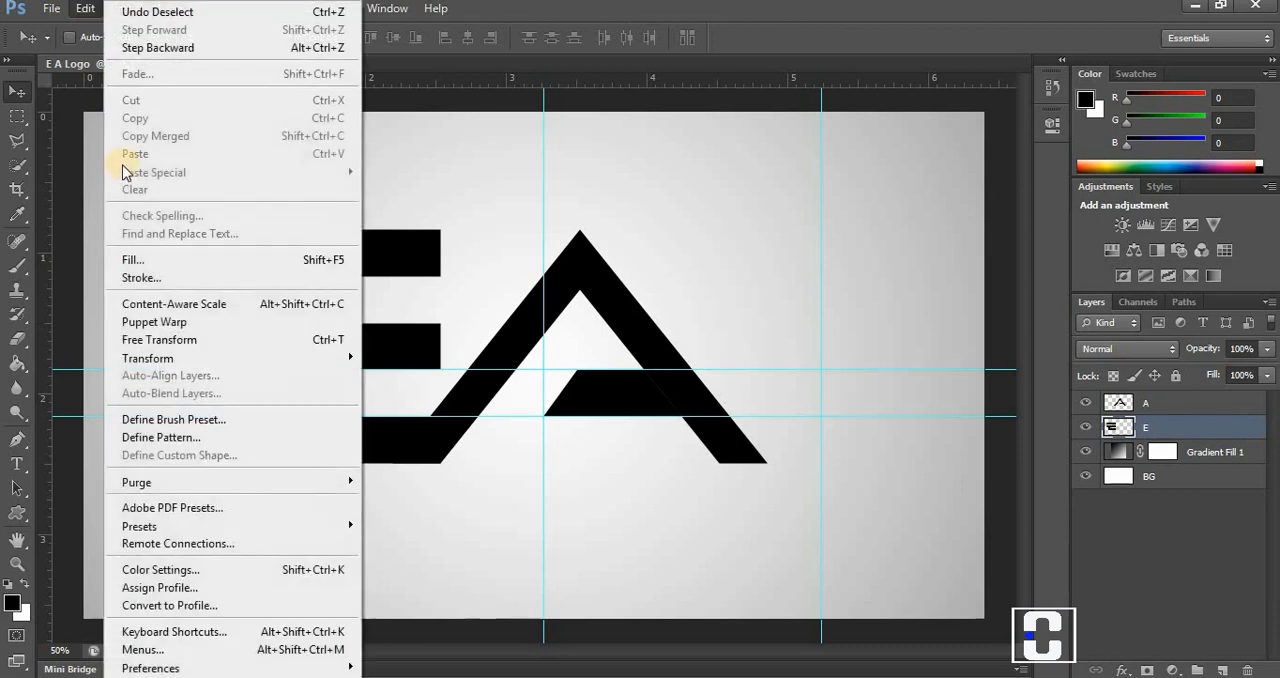
click(165, 342)
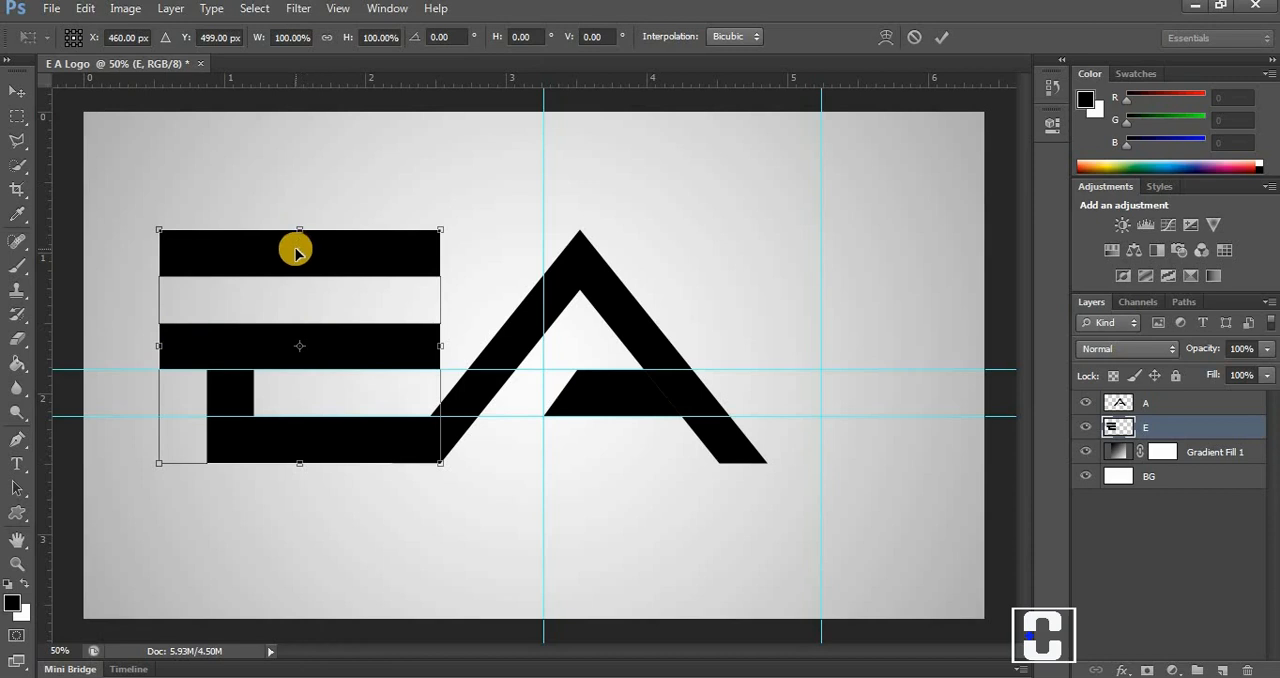
click(86, 10)
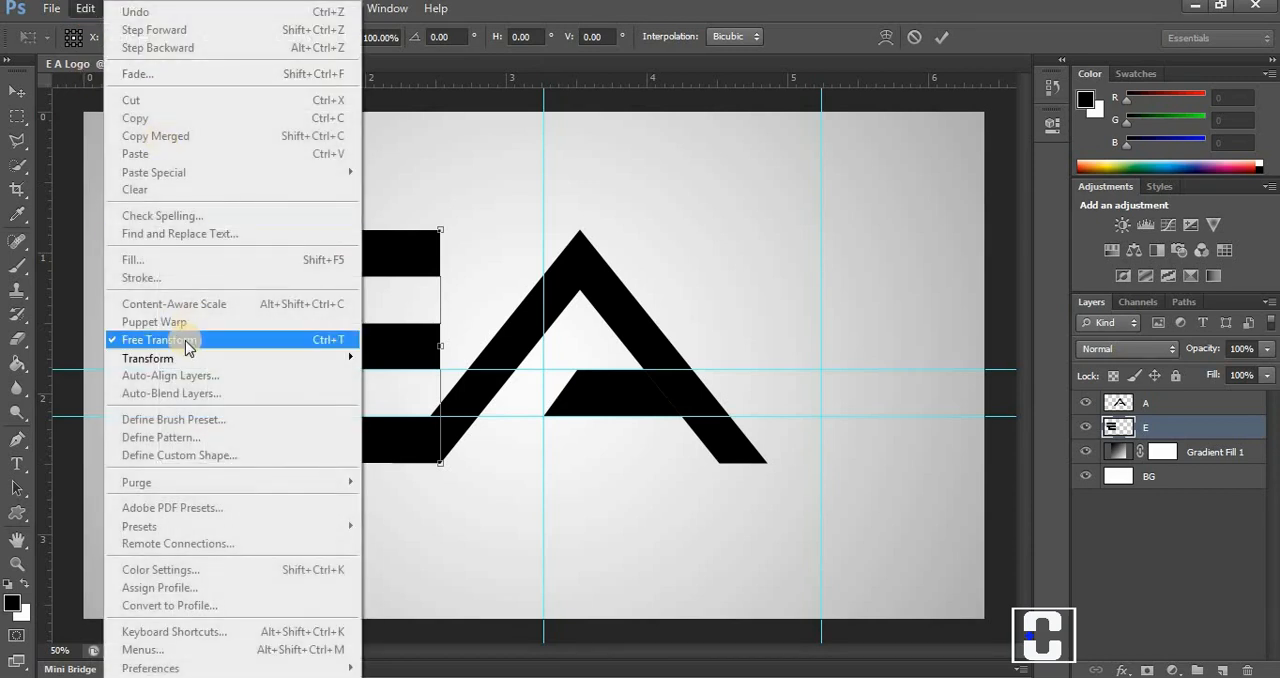
mouse_move(230, 358)
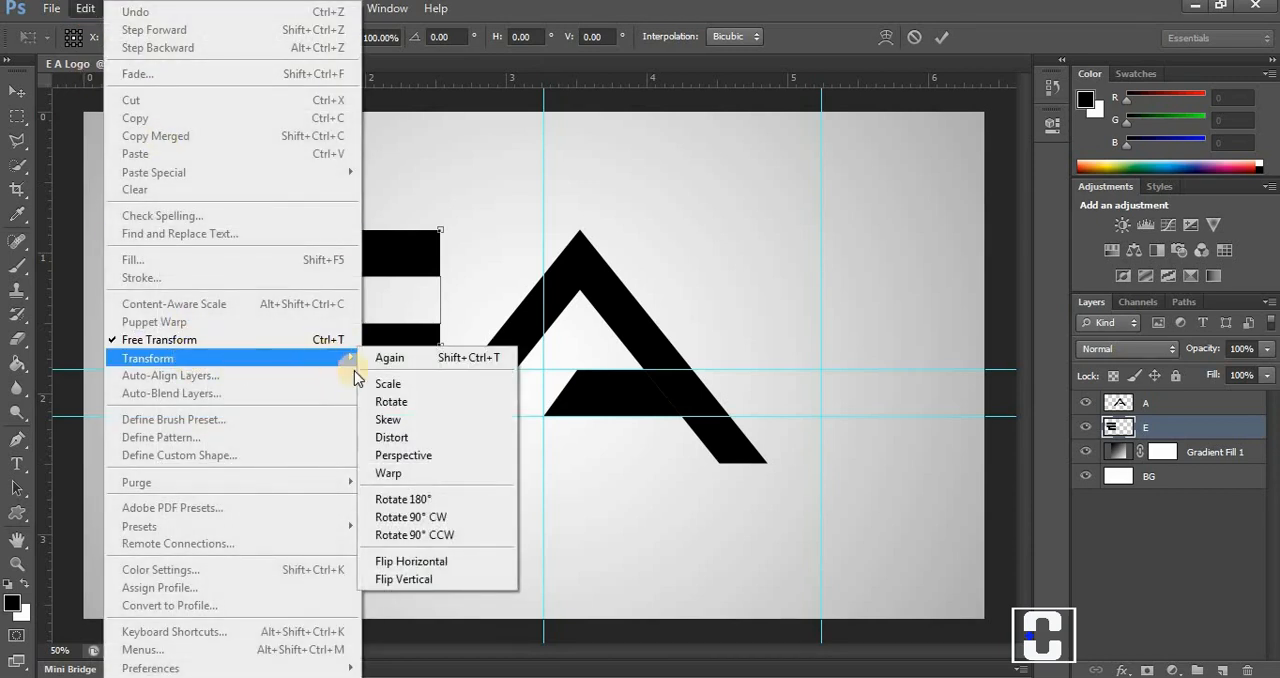
click(393, 455)
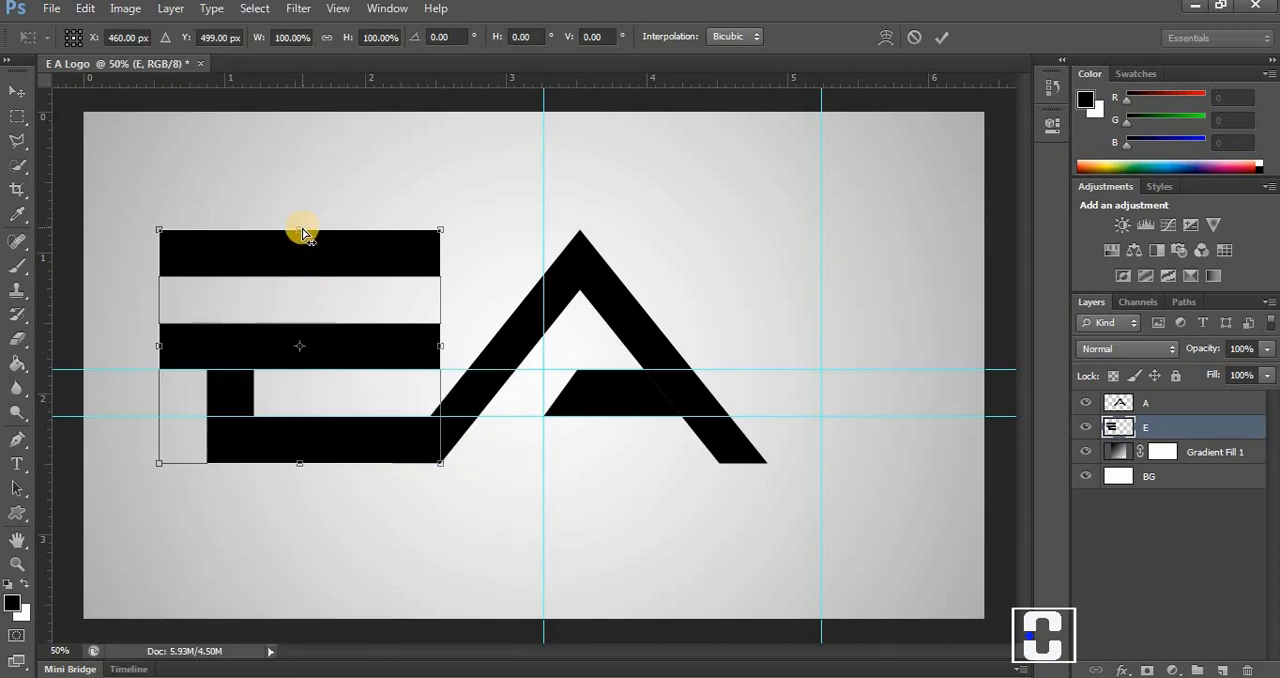
drag(303, 233, 368, 233)
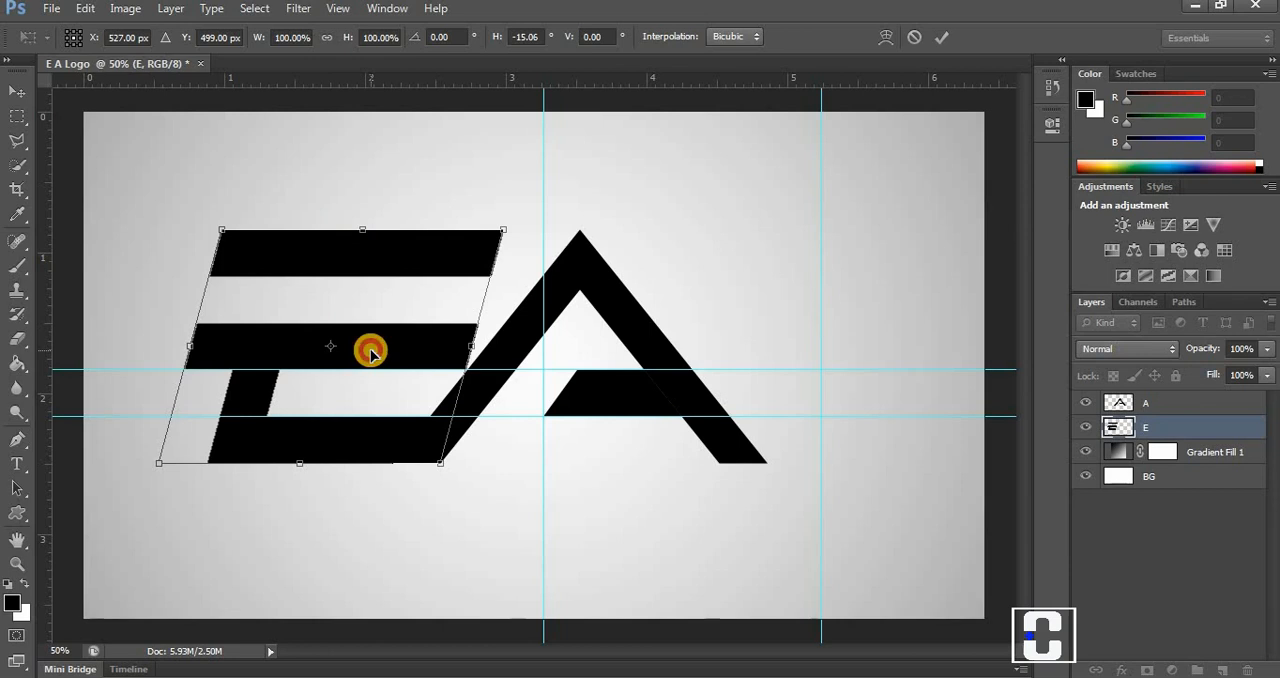
Shift the E away from the A in stages and increase its horizontal skew to about -29°.
drag(370, 352, 357, 352)
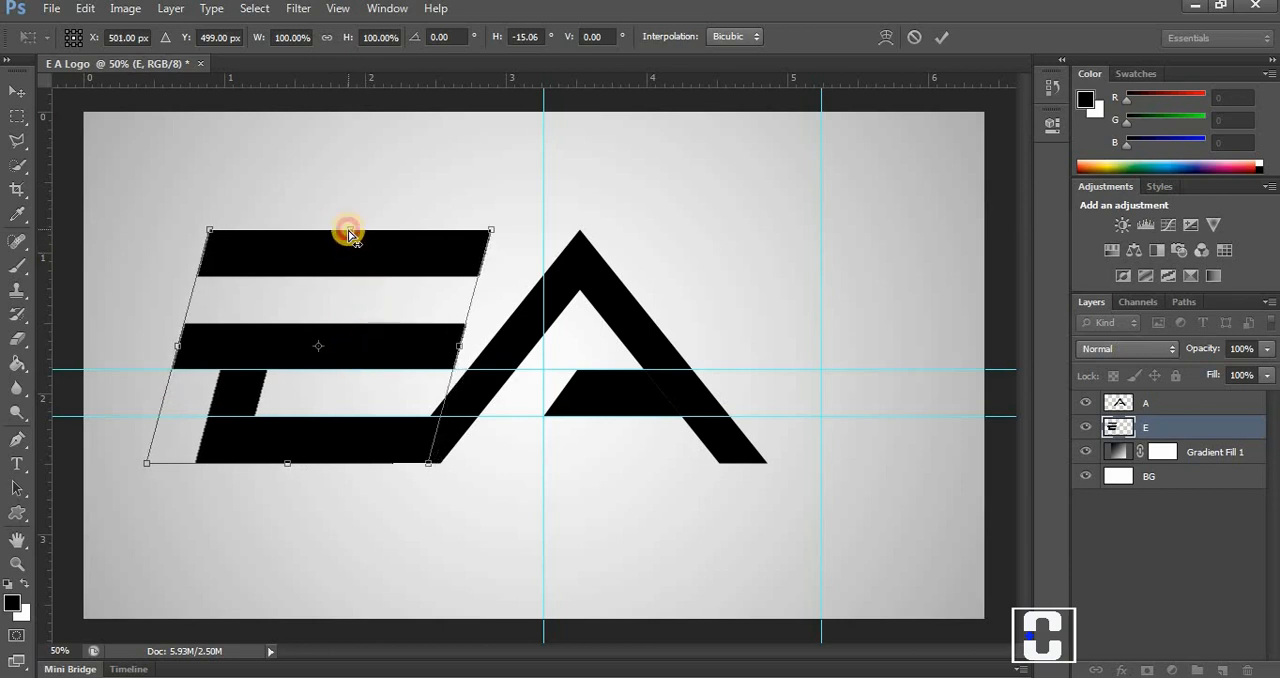
drag(349, 233, 378, 233)
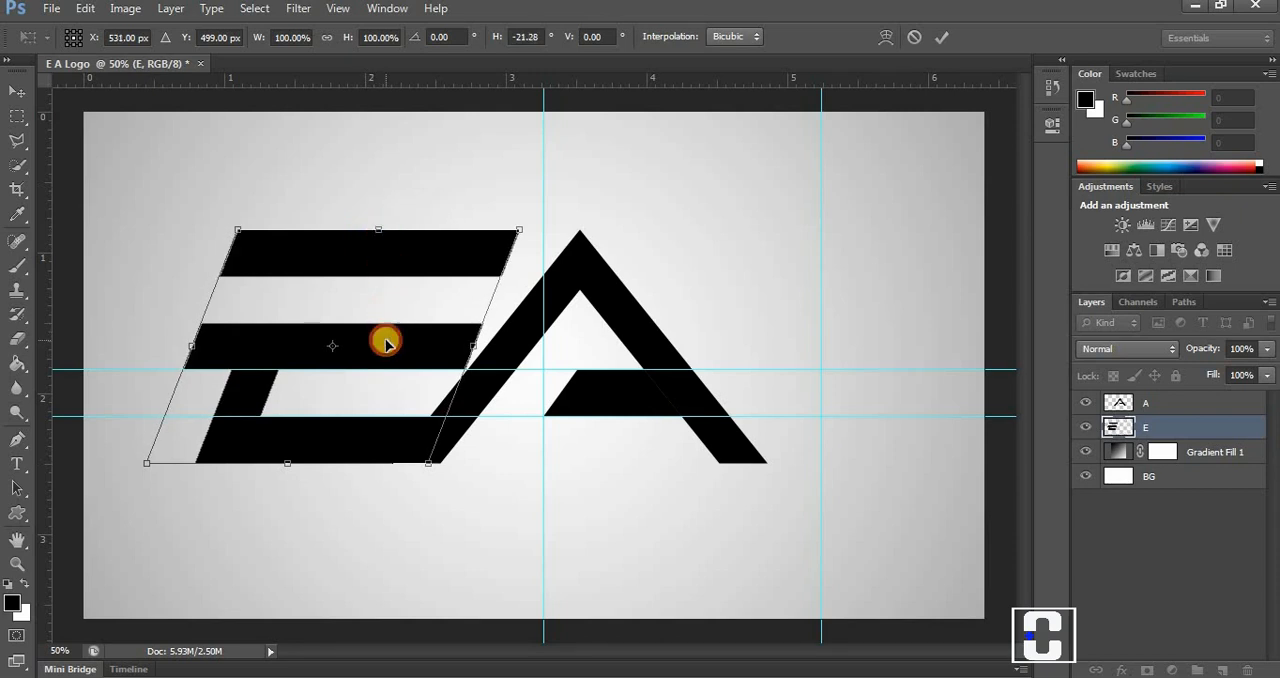
drag(385, 343, 359, 342)
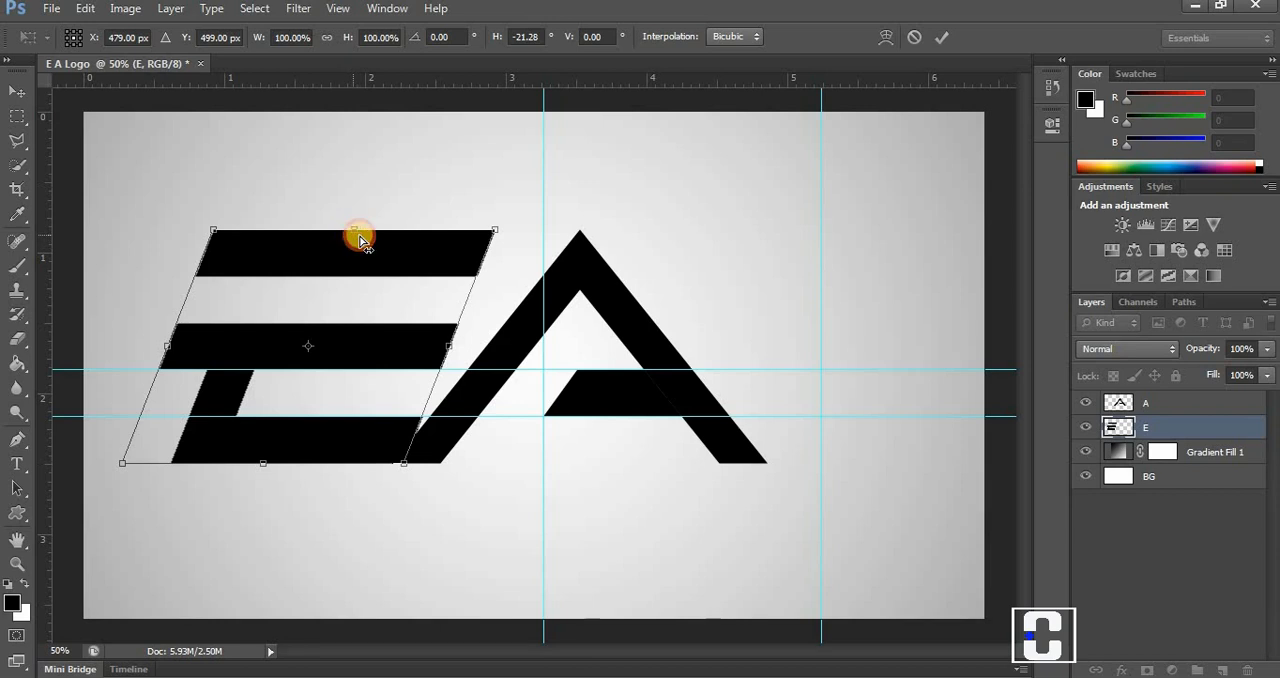
drag(359, 238, 387, 238)
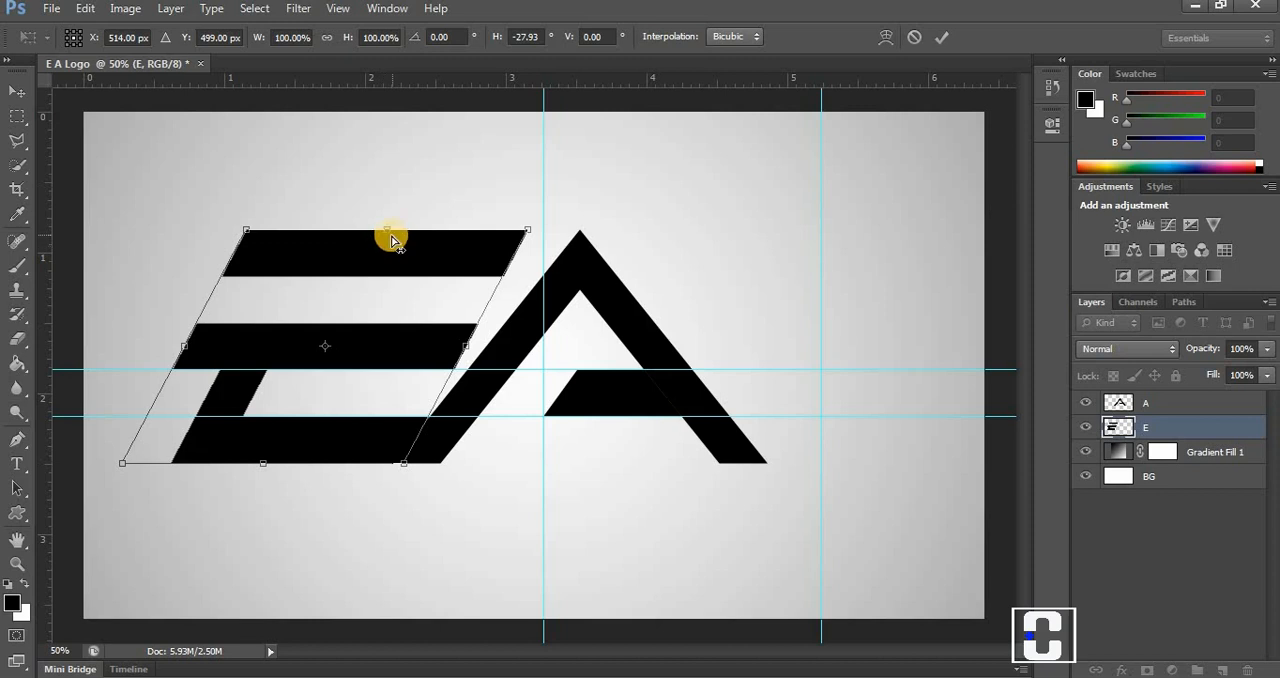
drag(388, 238, 398, 230)
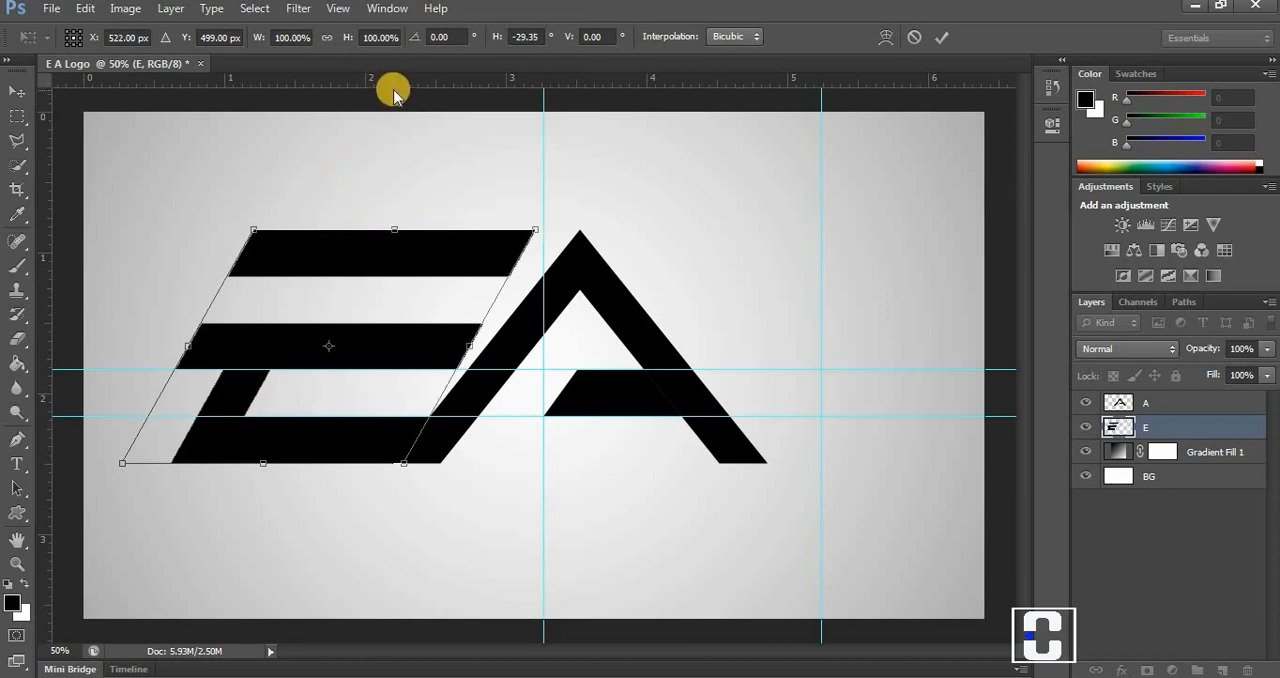
Guided by a new horizontal guide along the E's top edge, skew the E to about -38° with a narrow parallel gap beside the A.
drag(400, 80, 391, 229)
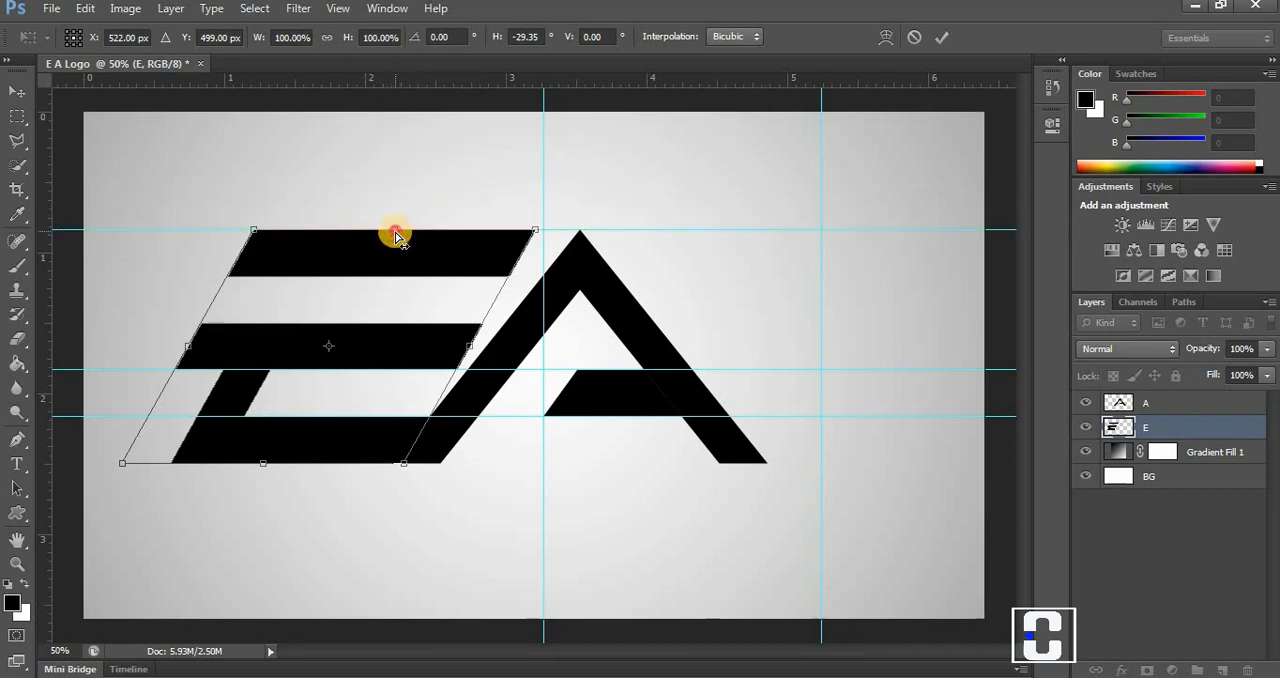
drag(397, 235, 424, 237)
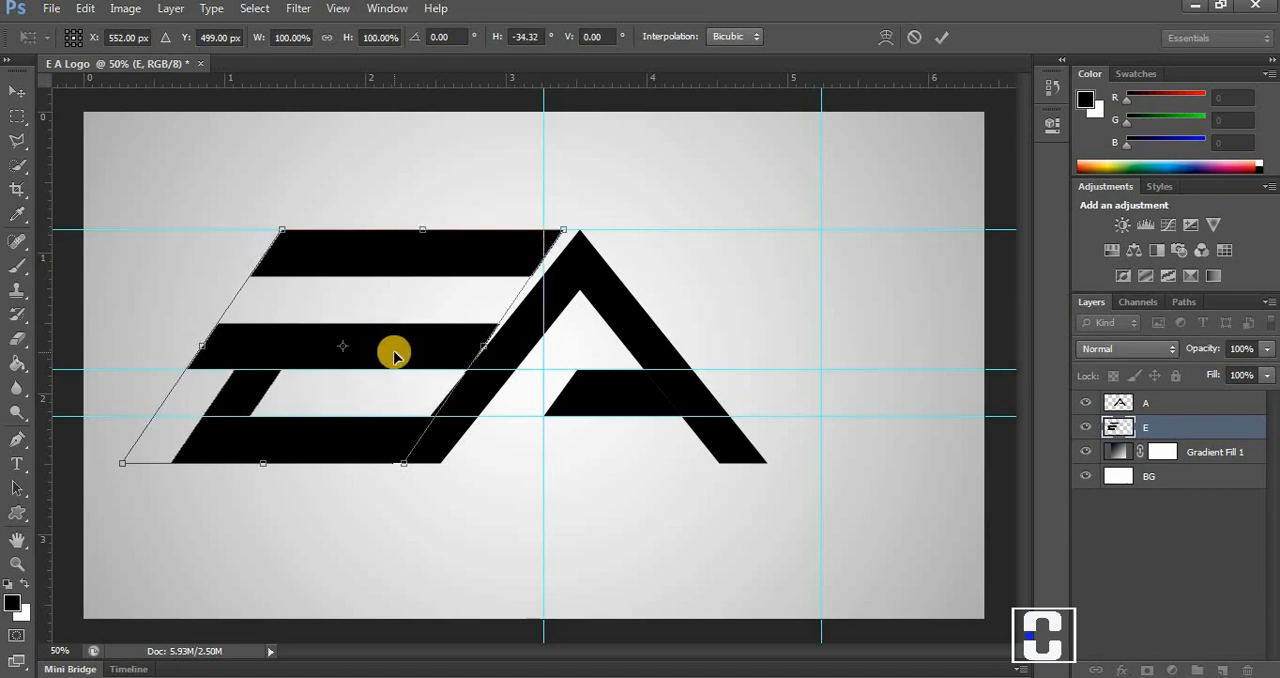
drag(389, 352, 370, 351)
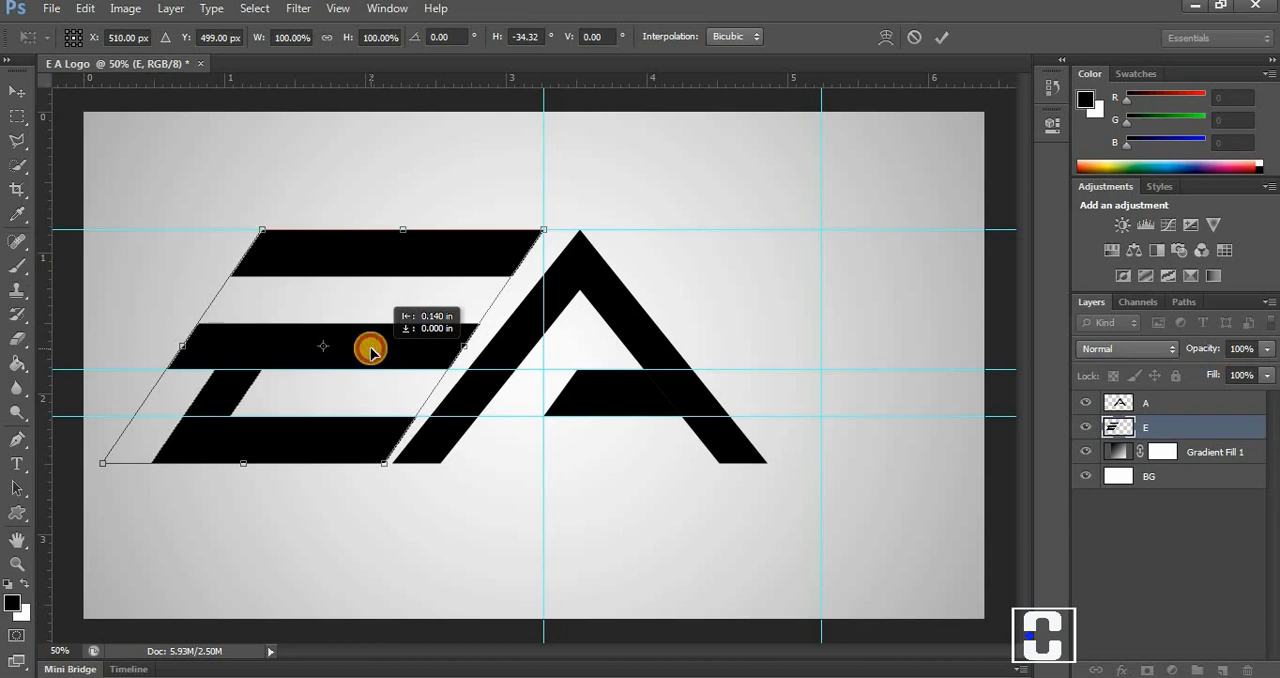
drag(370, 352, 371, 351)
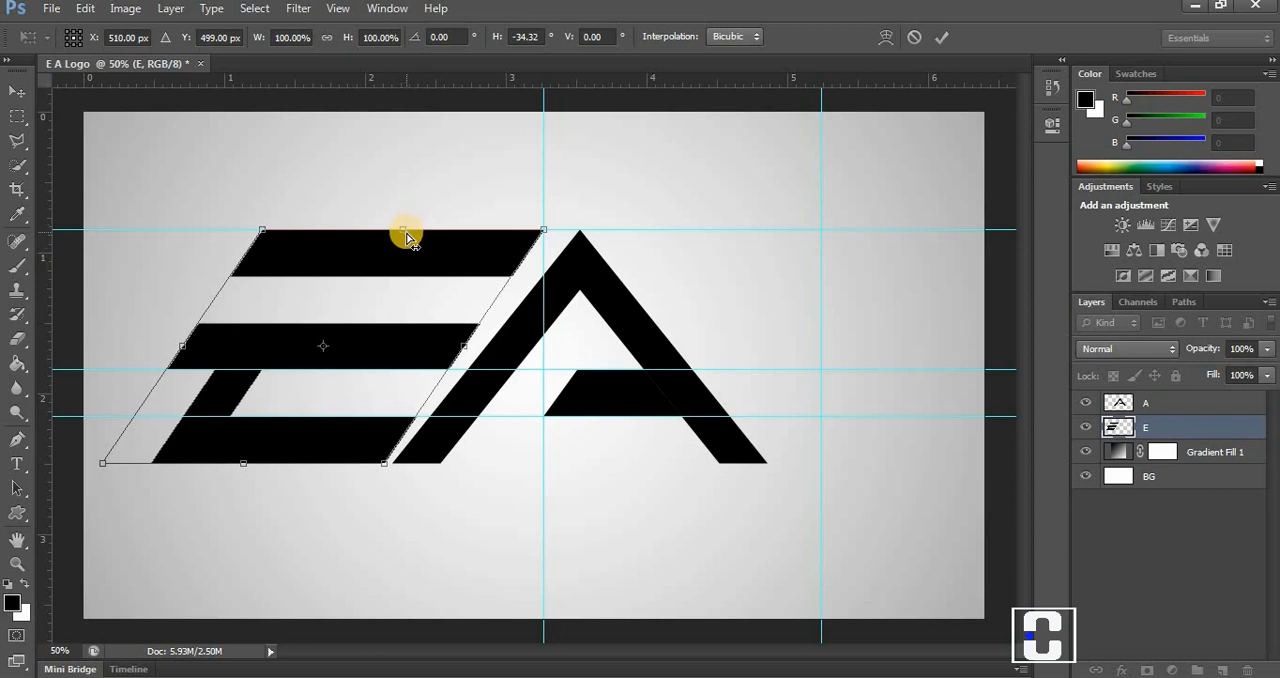
drag(409, 236, 432, 238)
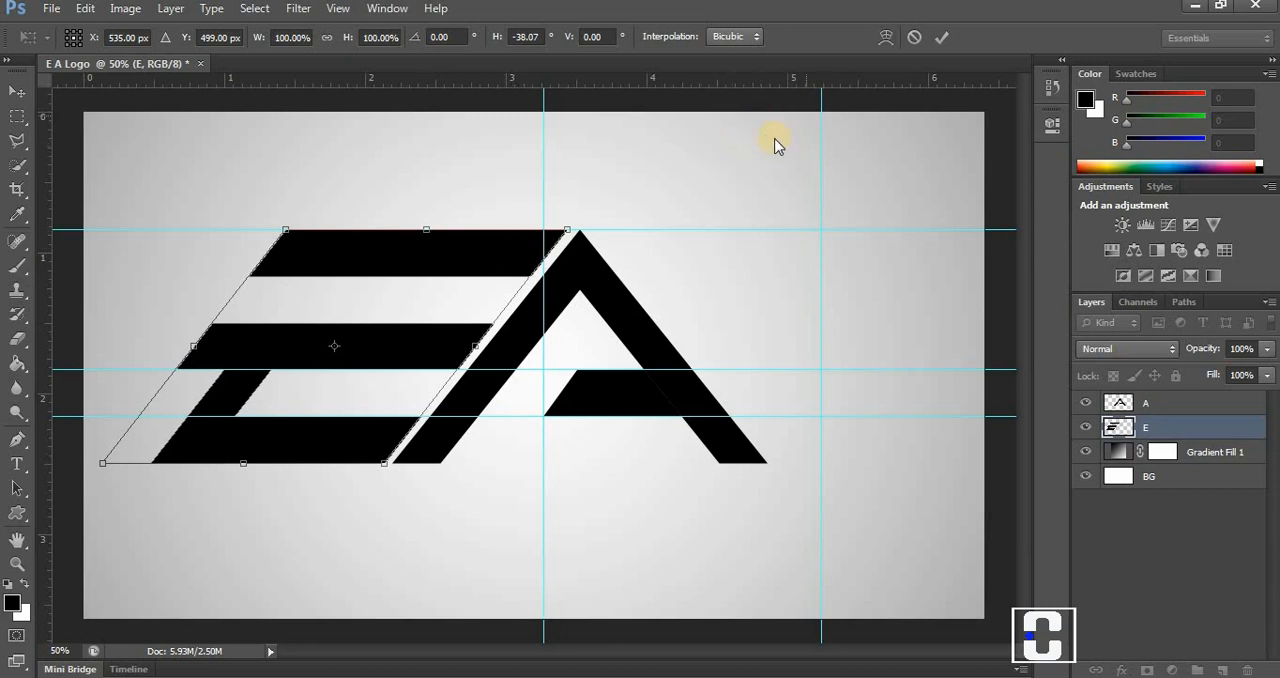
click(934, 40)
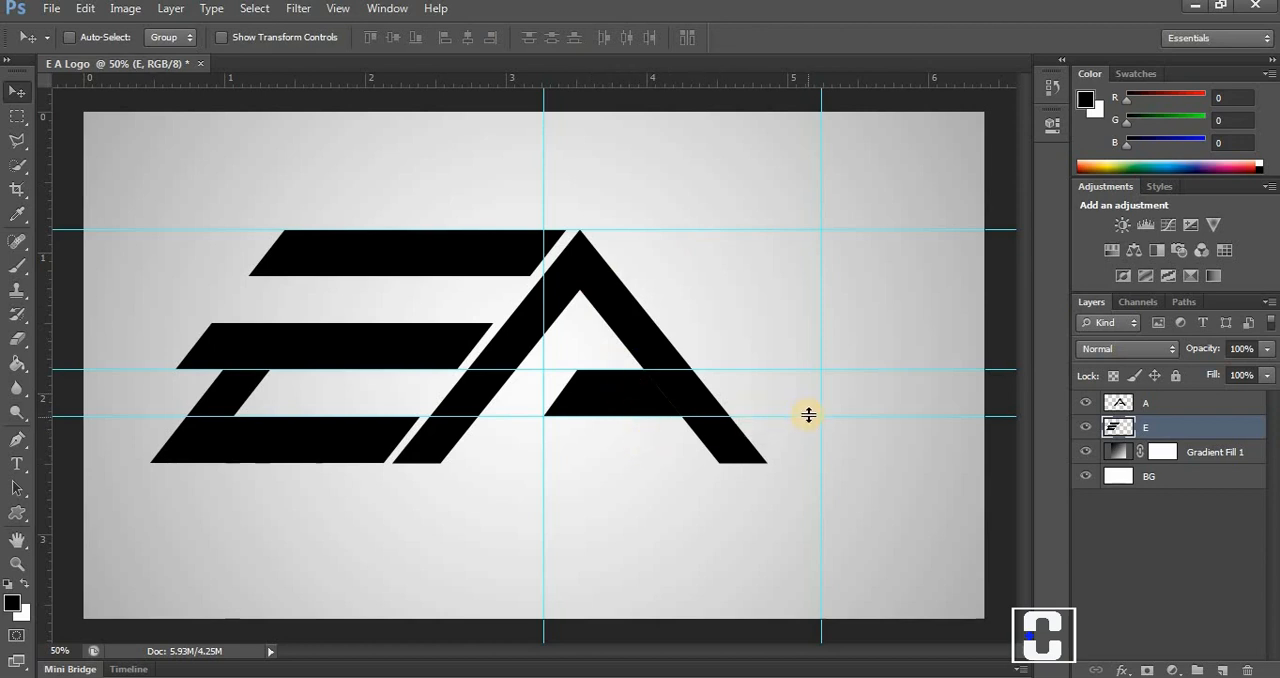
Move the two lower horizontal guides to the letters' baseline and the lower edge of the A's crossbar.
drag(808, 414, 810, 463)
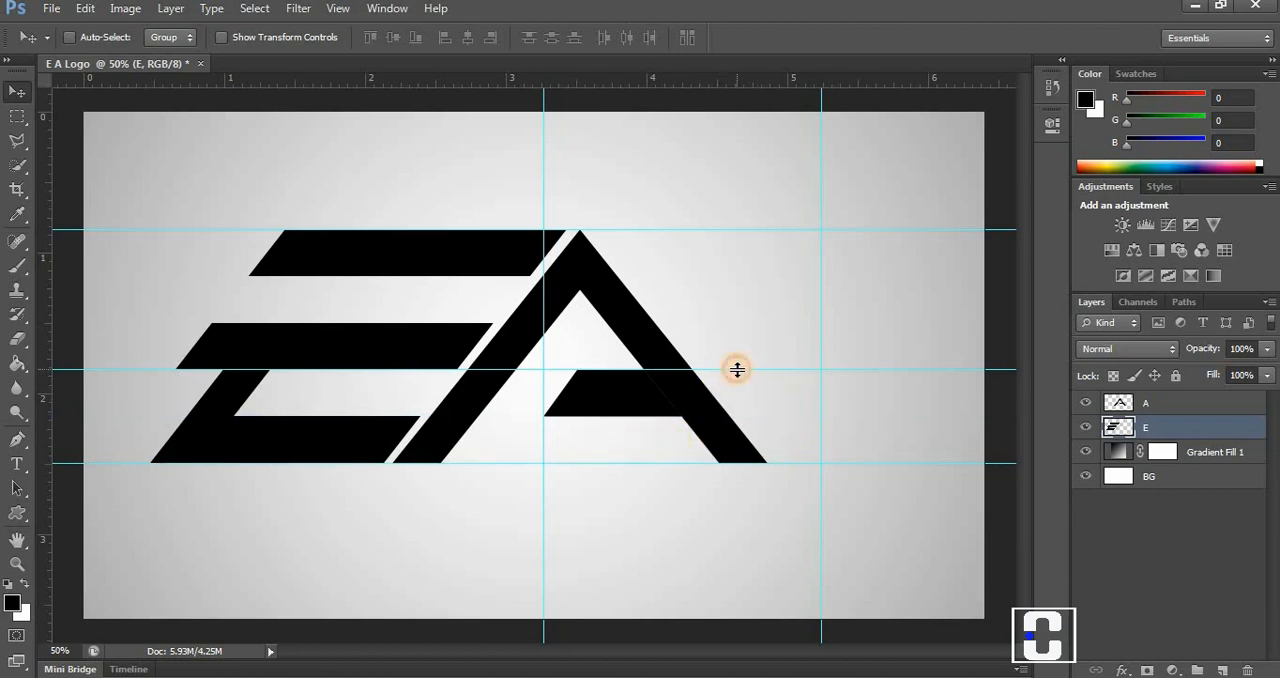
drag(737, 370, 732, 416)
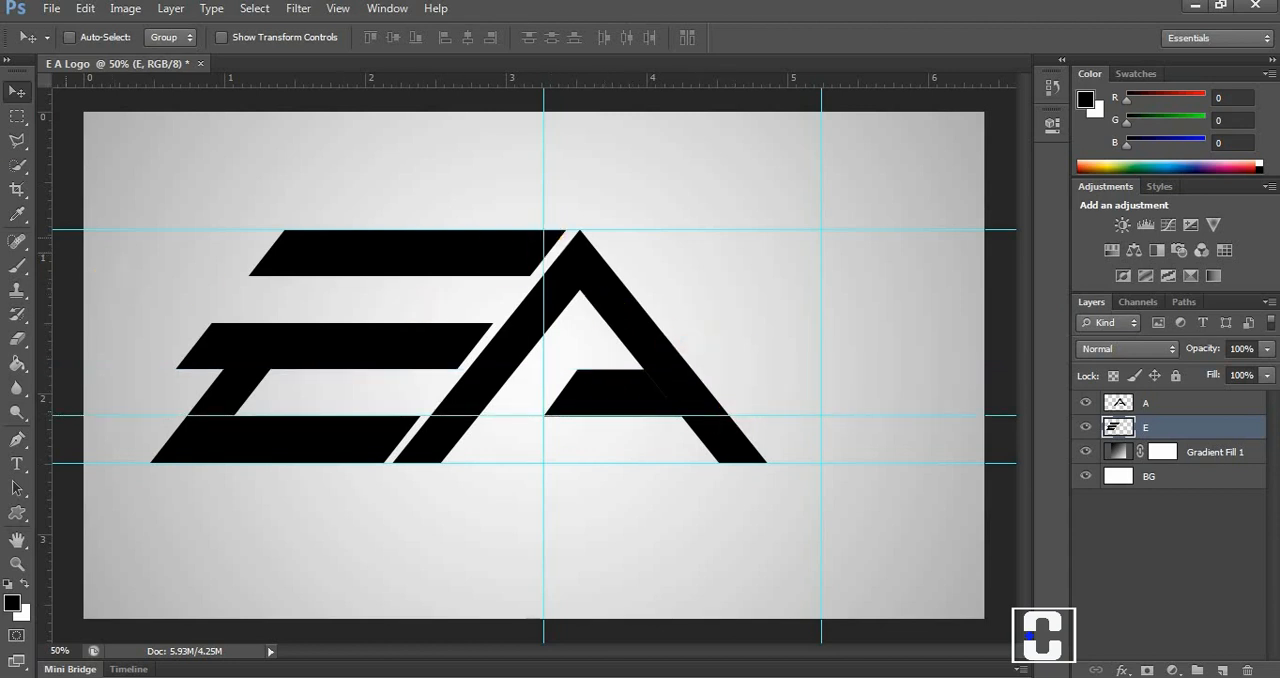
Delete a slanted strip from the right ends of the E's upper two bars, using a 100 × 700 px selection rotated to about 38.7°.
click(15, 117)
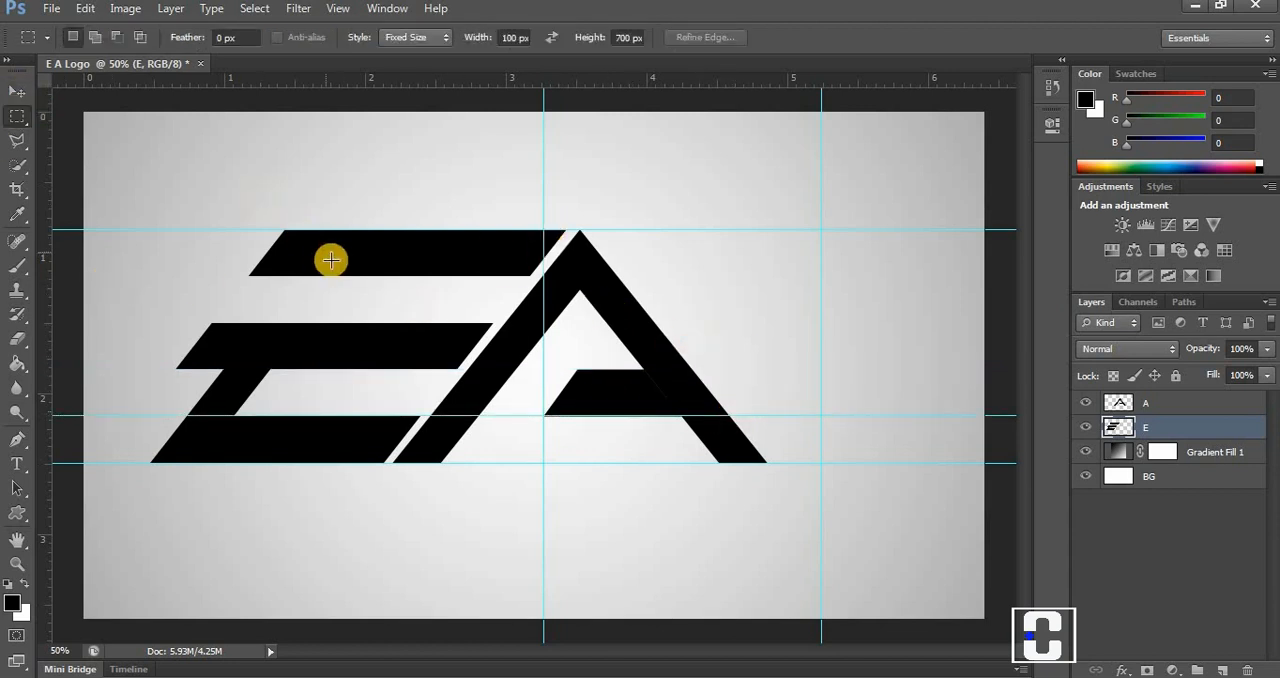
click(446, 326)
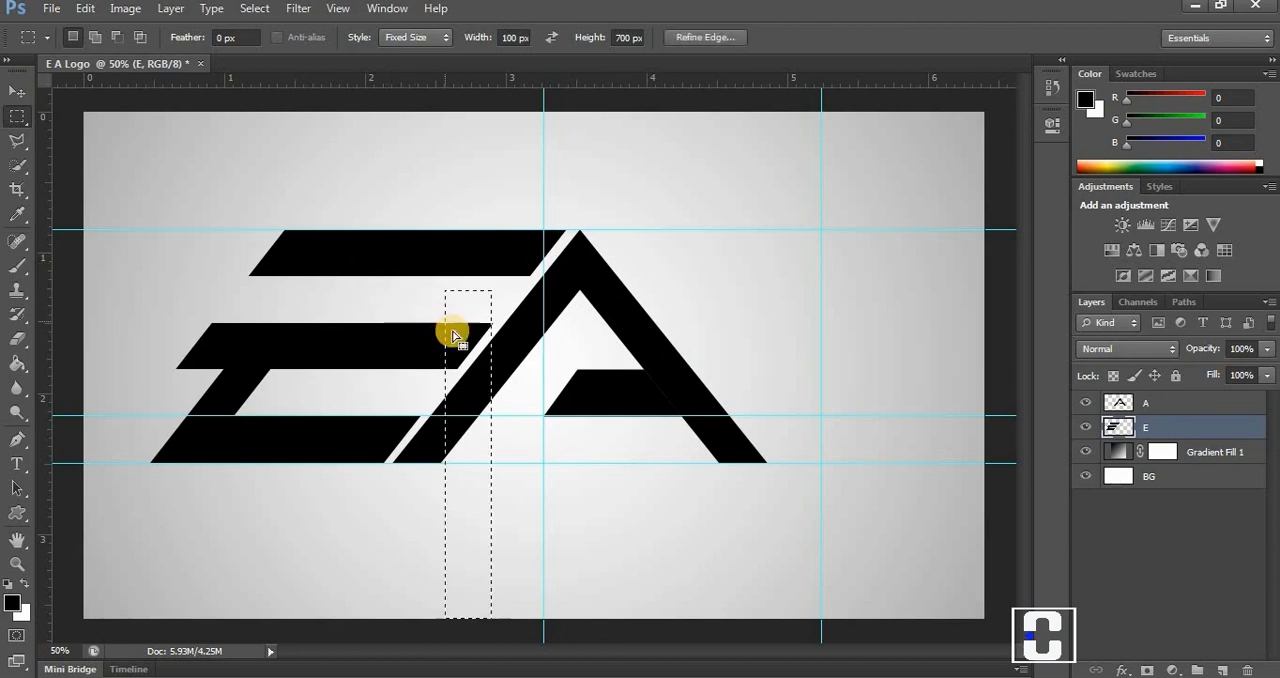
right_click(458, 365)
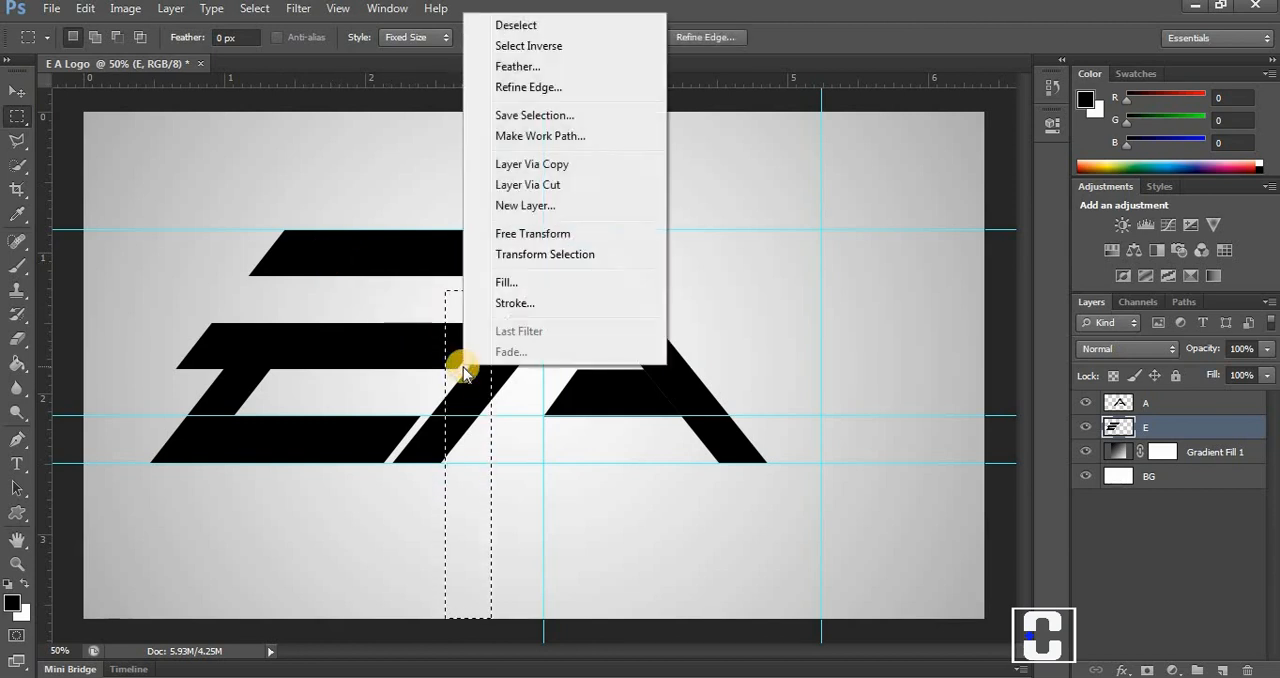
click(496, 256)
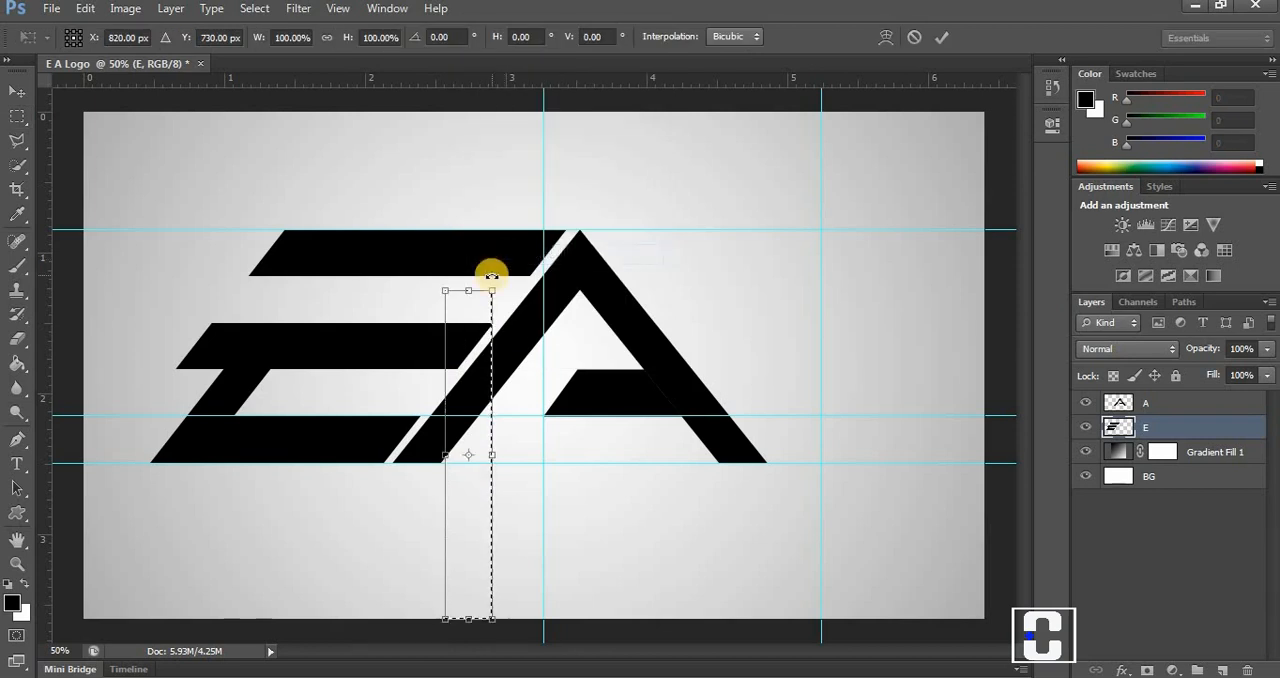
drag(507, 282, 597, 346)
drag(524, 381, 543, 230)
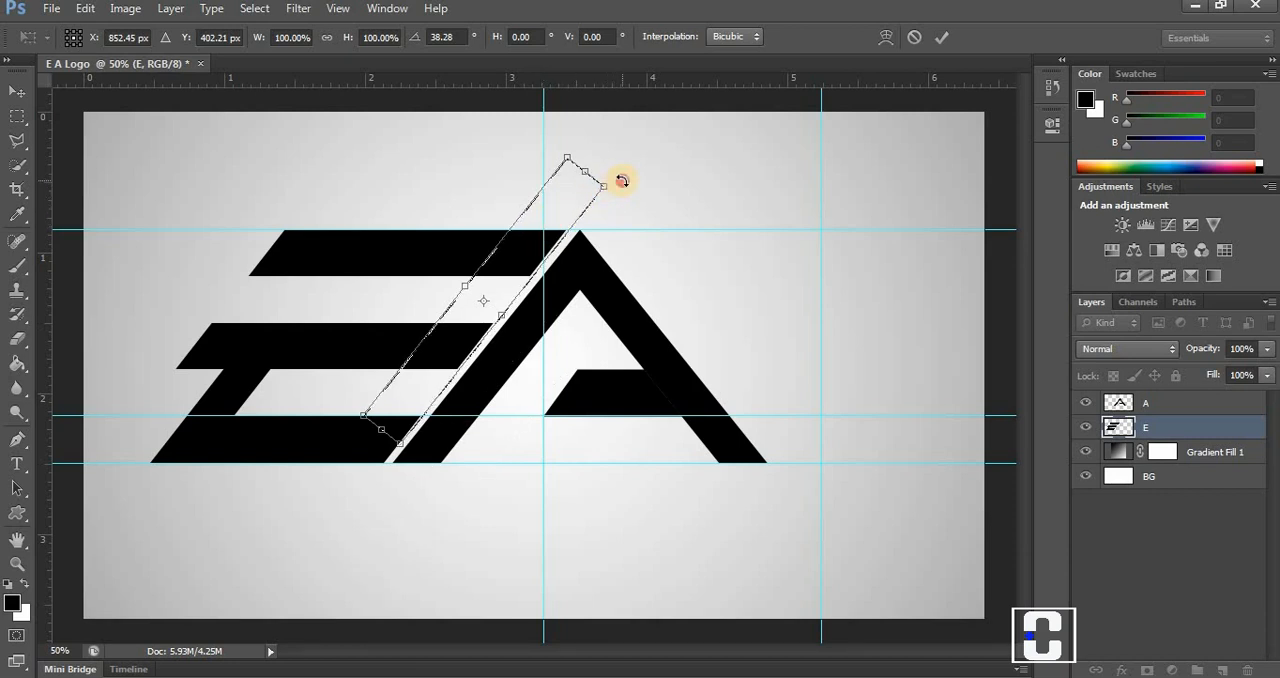
drag(621, 180, 636, 190)
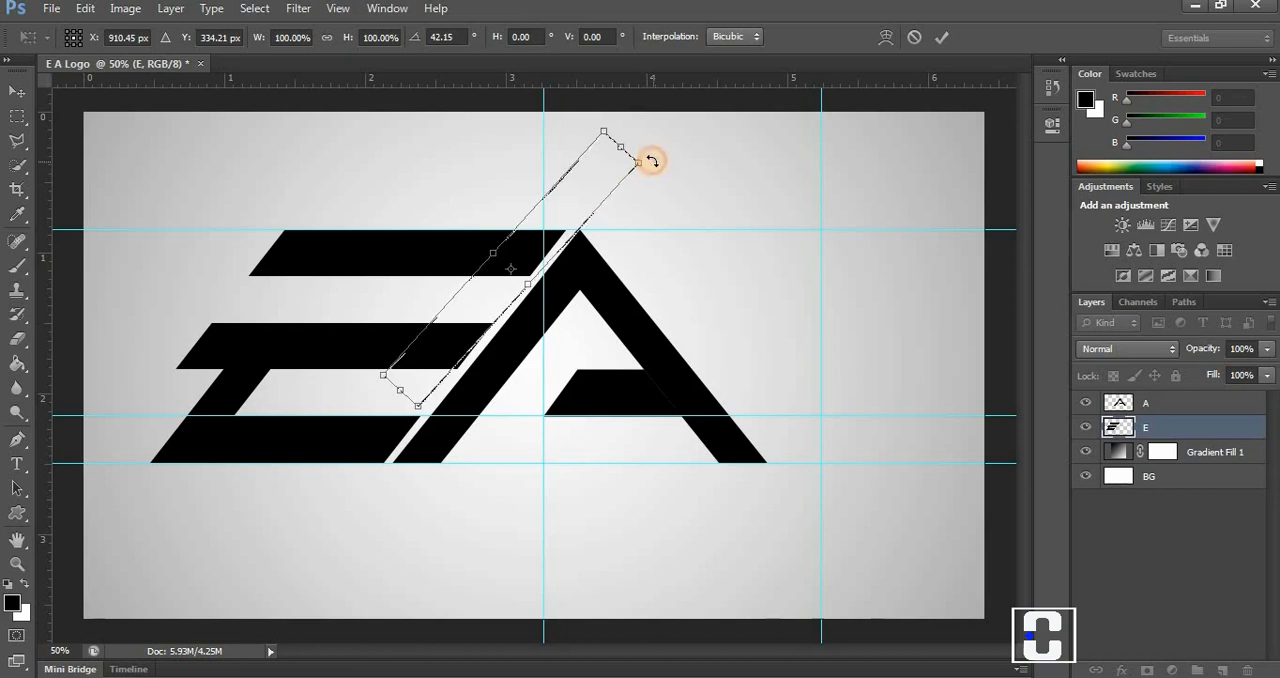
drag(652, 161, 645, 155)
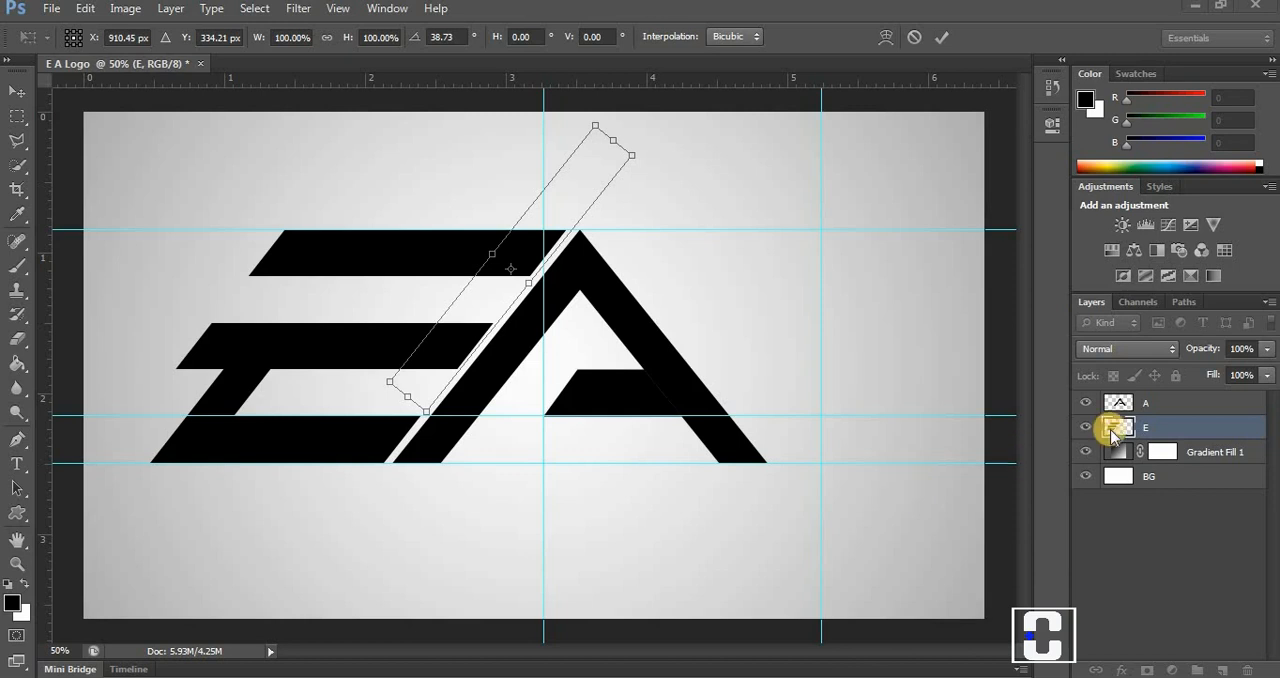
click(940, 38)
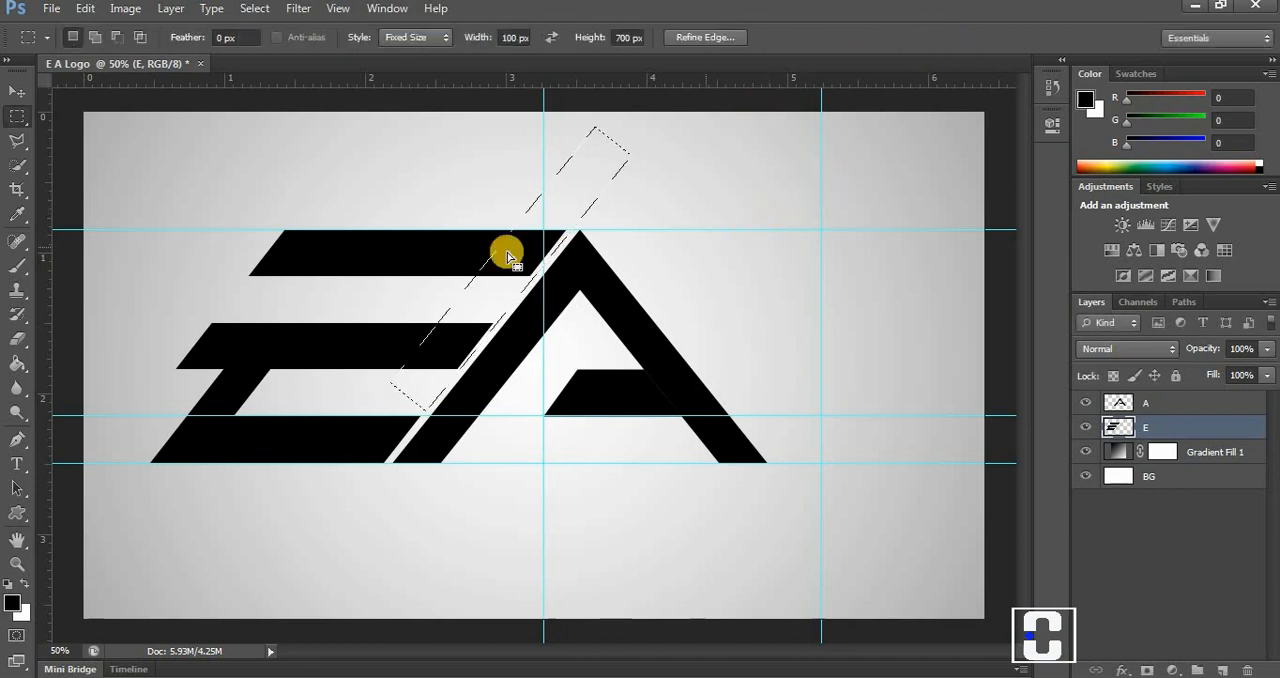
key(Delete)
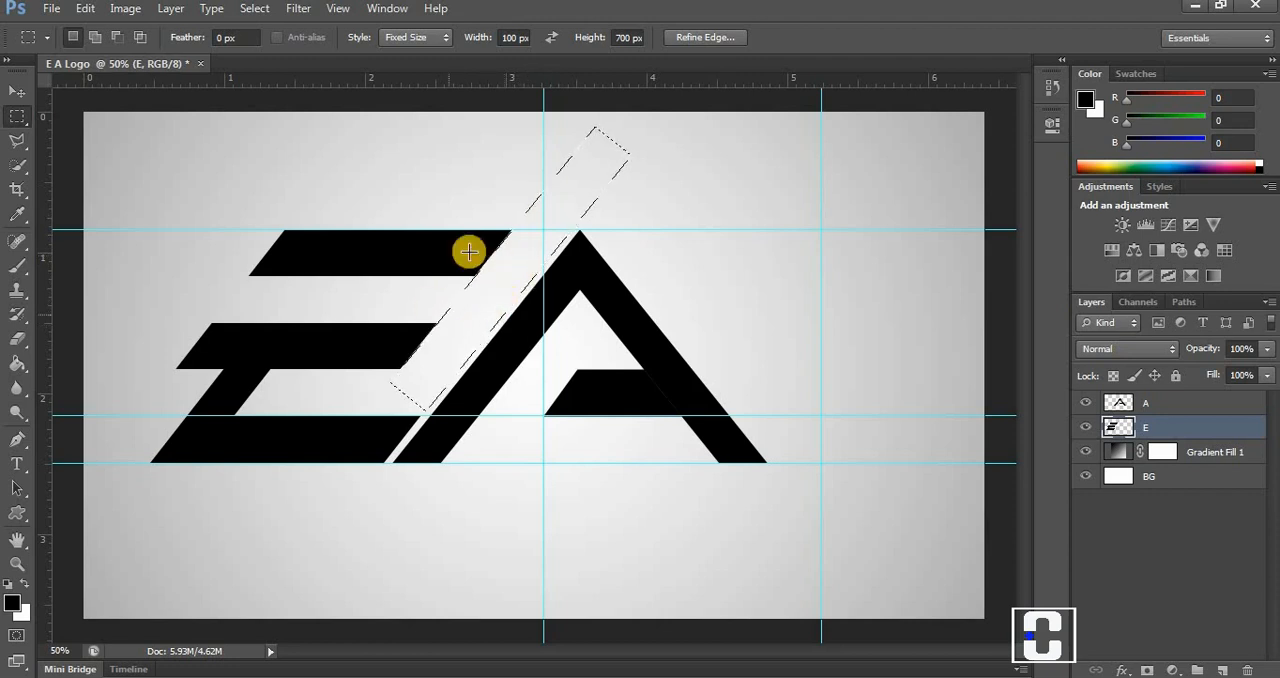
key(ctrl+d)
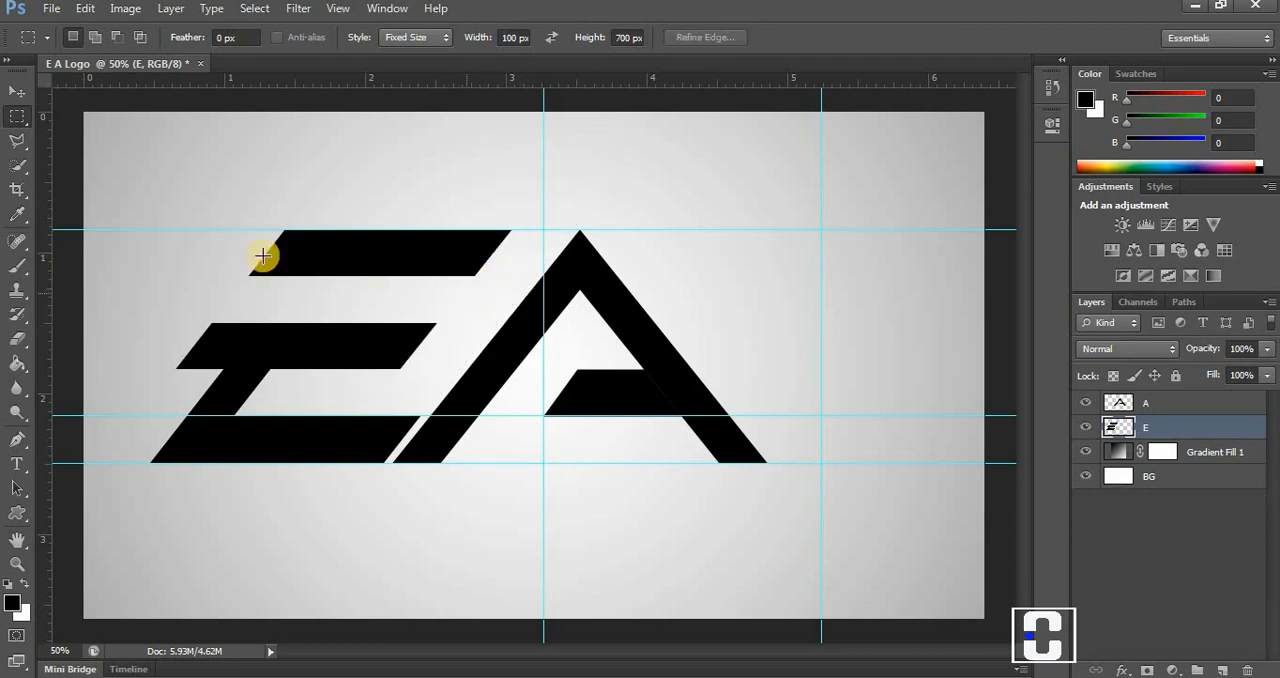
Shift the E toward the A until its lowest bar joins the A's slanted leg, and clear all guides.
click(16, 90)
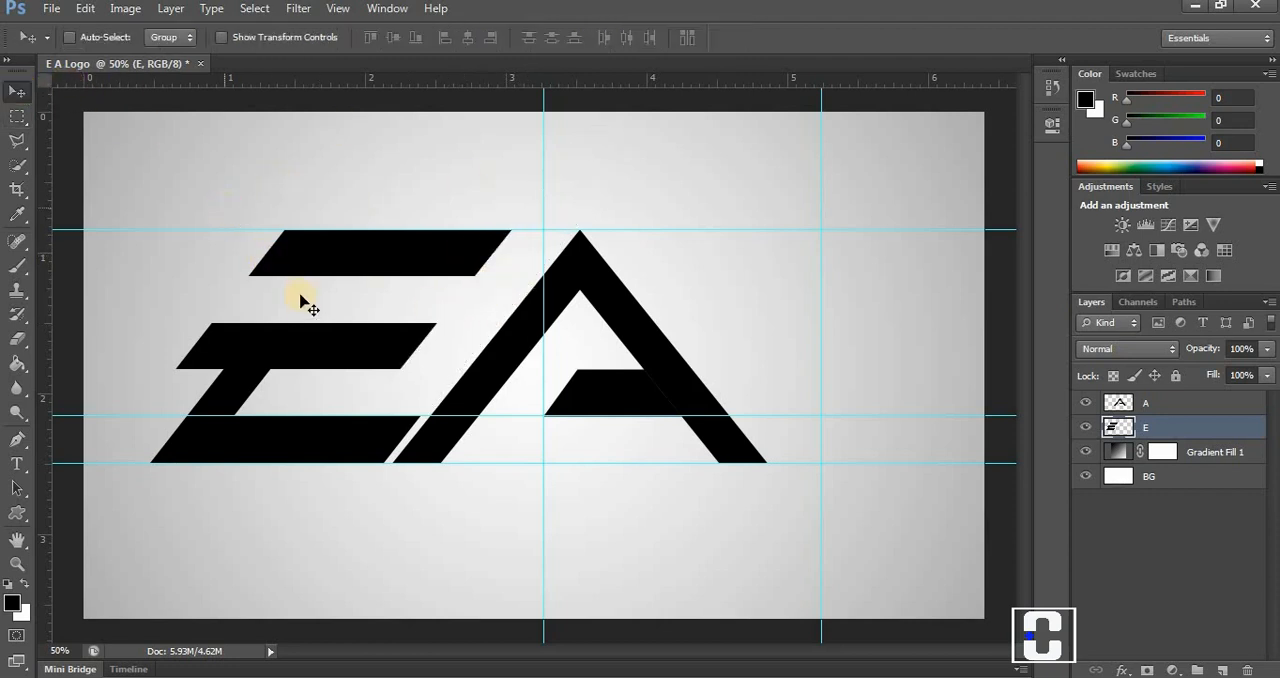
click(301, 340)
drag(301, 340, 315, 337)
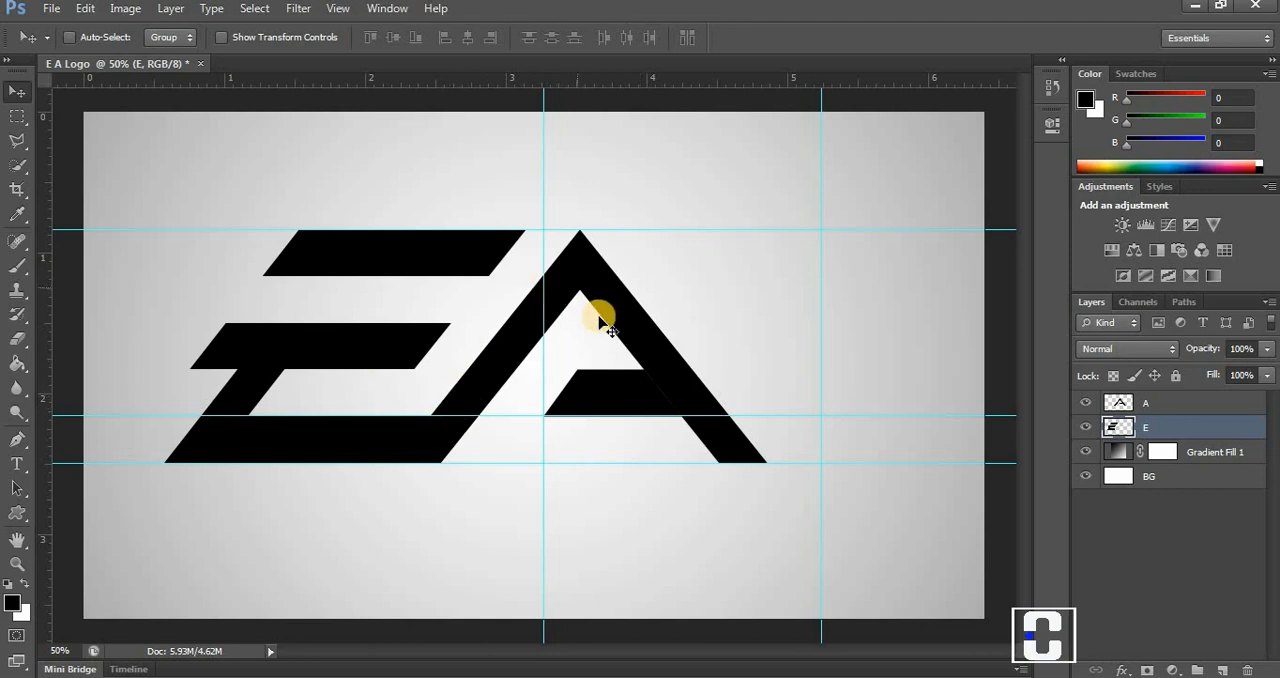
click(337, 8)
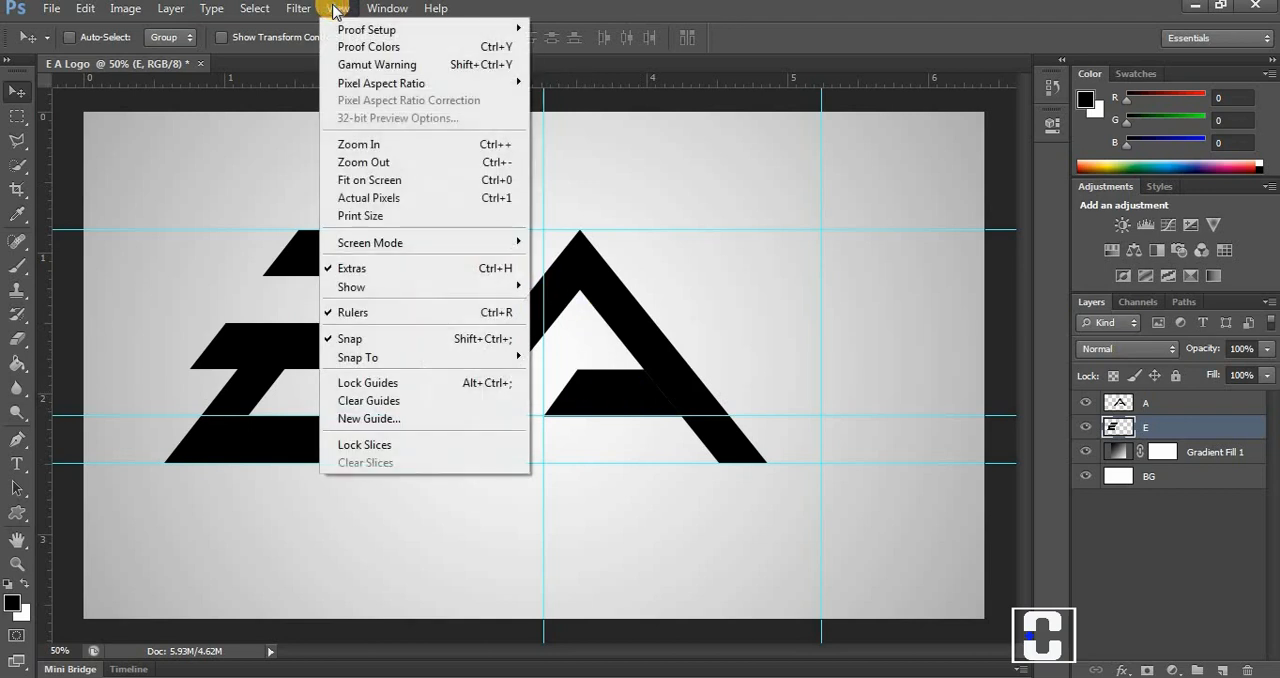
click(397, 402)
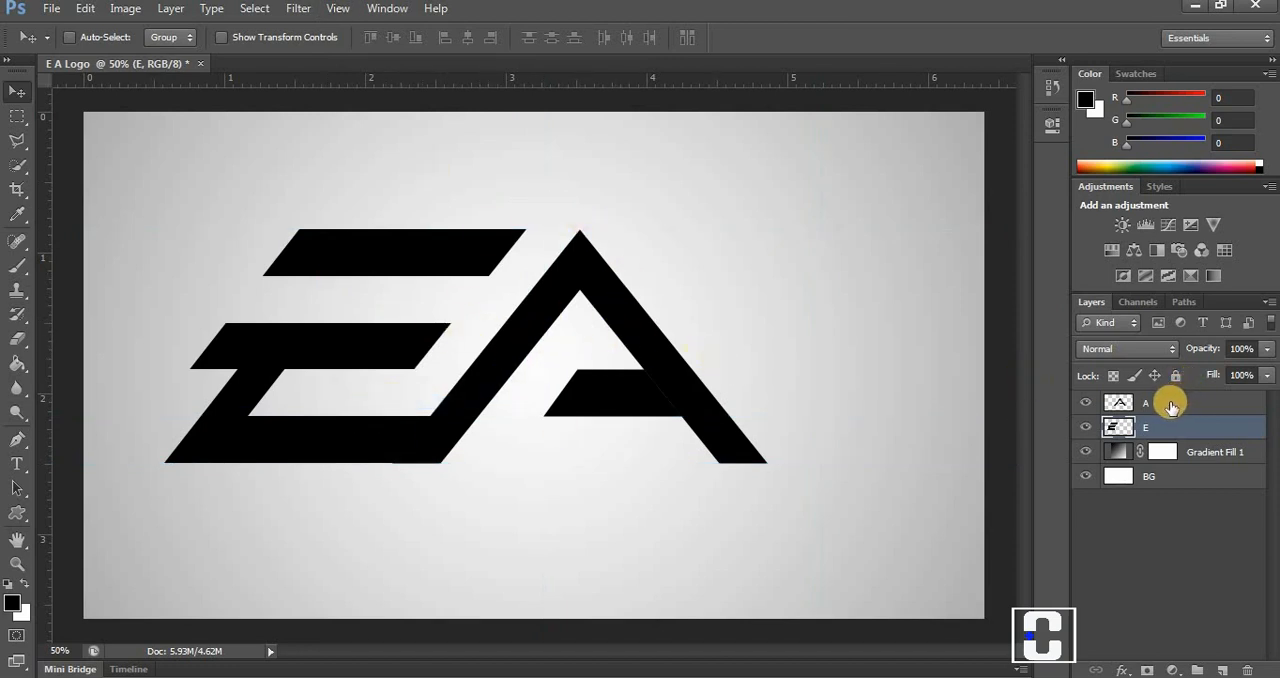
Group the A and E layers together and name the group "E A".
shift+click(1171, 404)
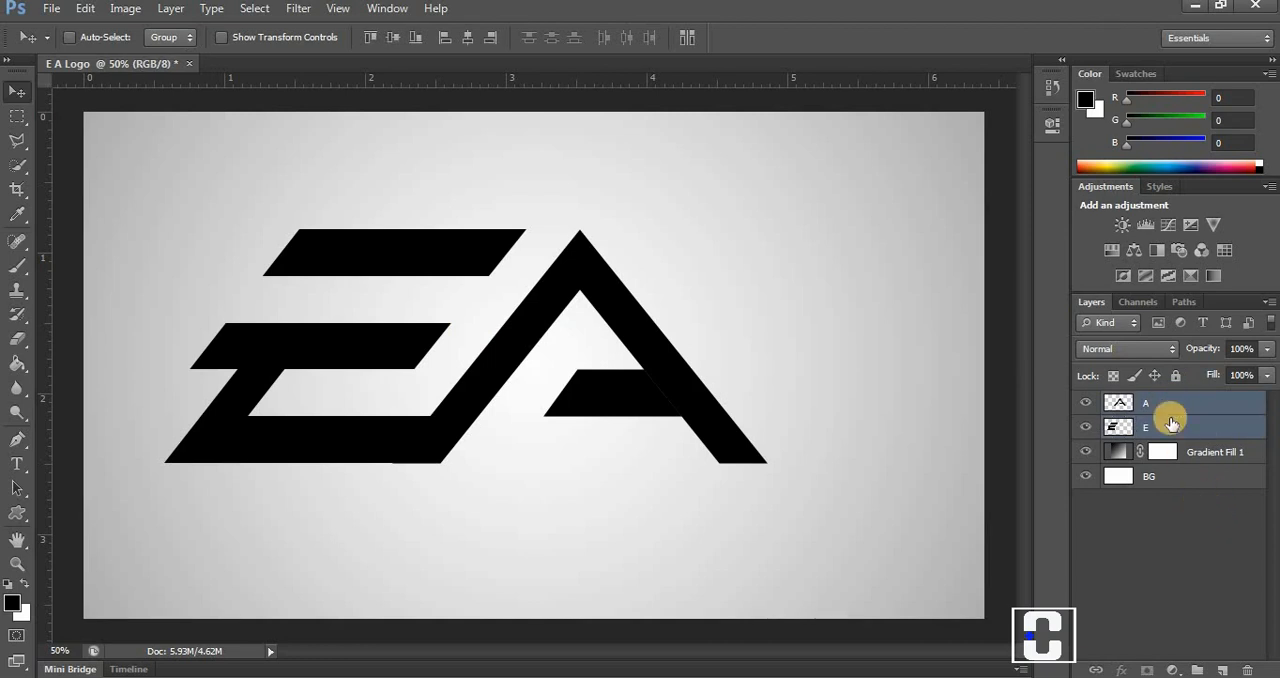
drag(1162, 403, 1199, 672)
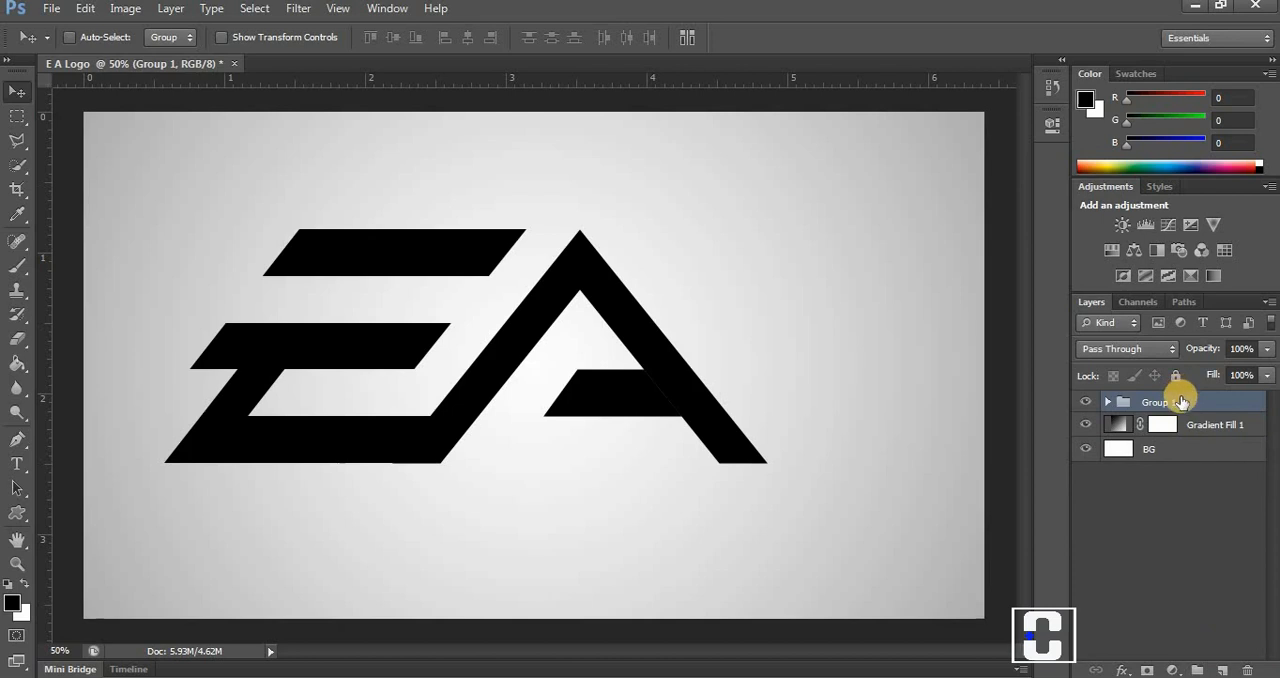
double_click(1182, 401)
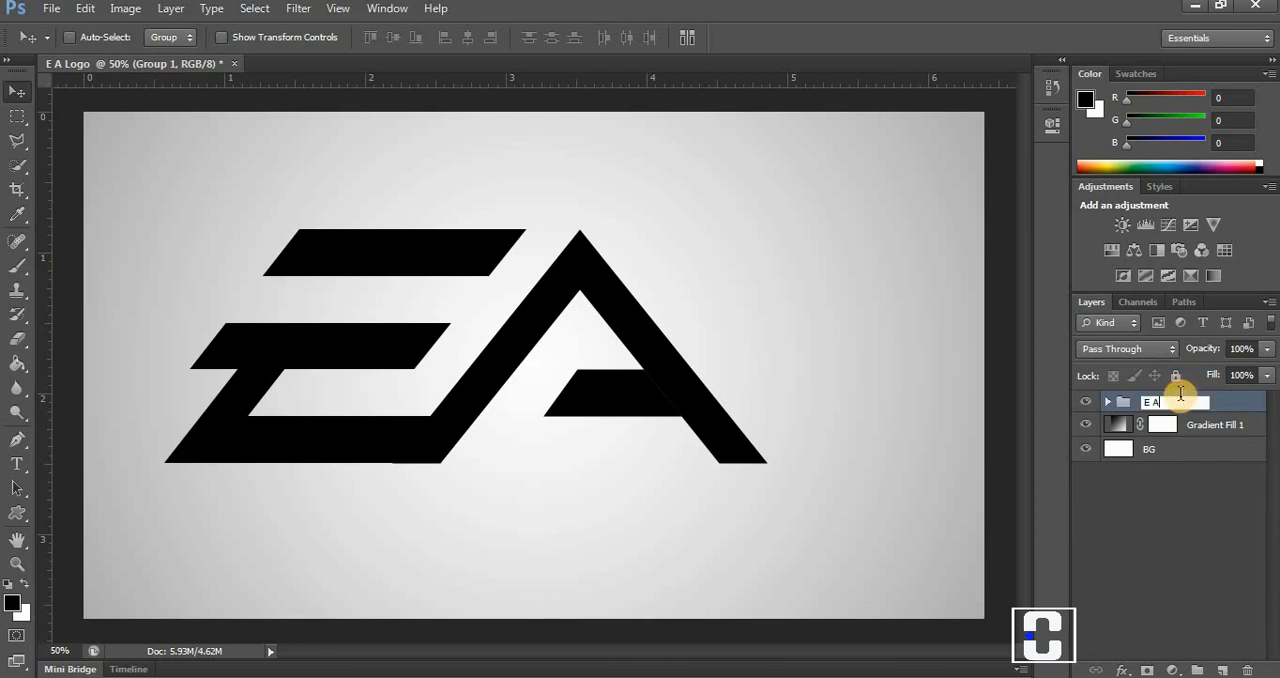
key(Return)
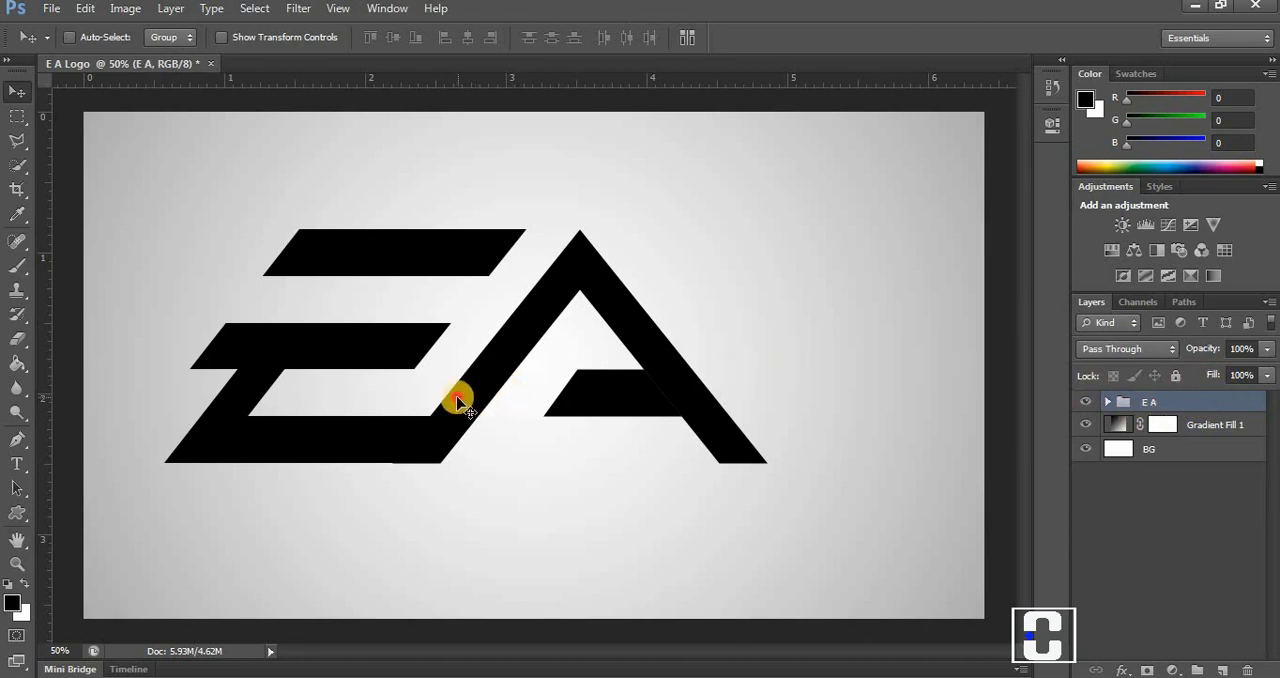
Scale the E A group down to about 58% and center it on the canvas.
drag(452, 397, 528, 389)
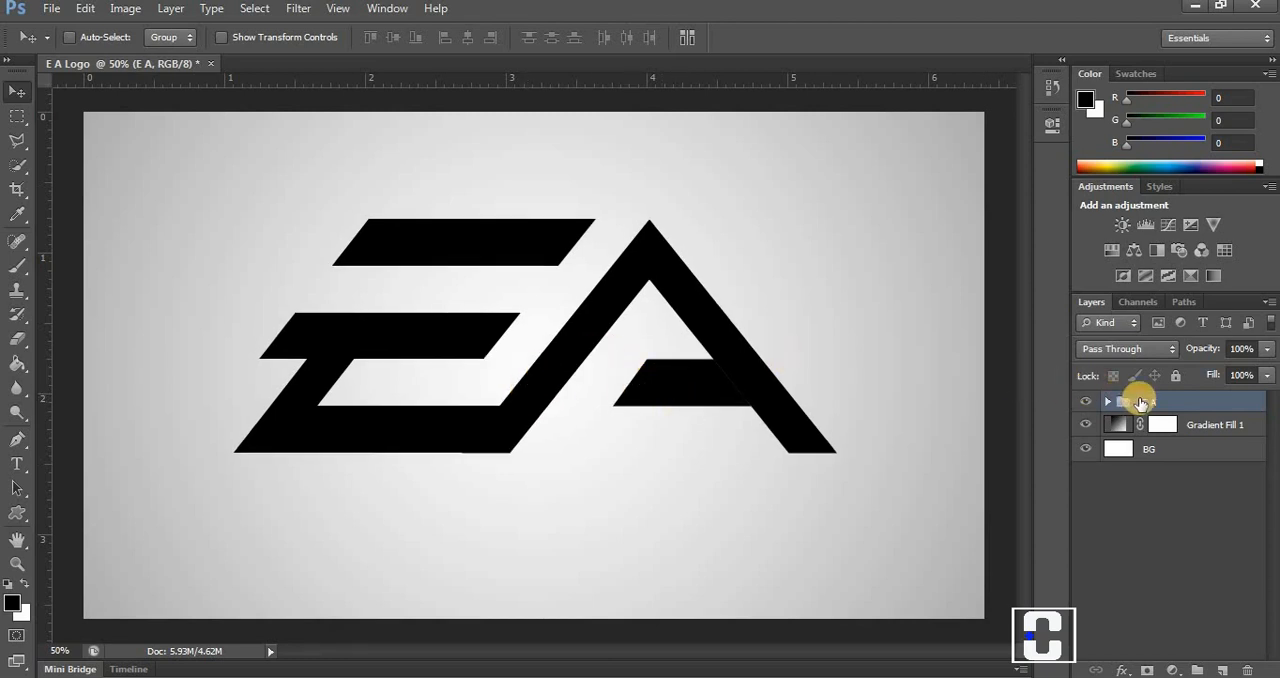
click(86, 8)
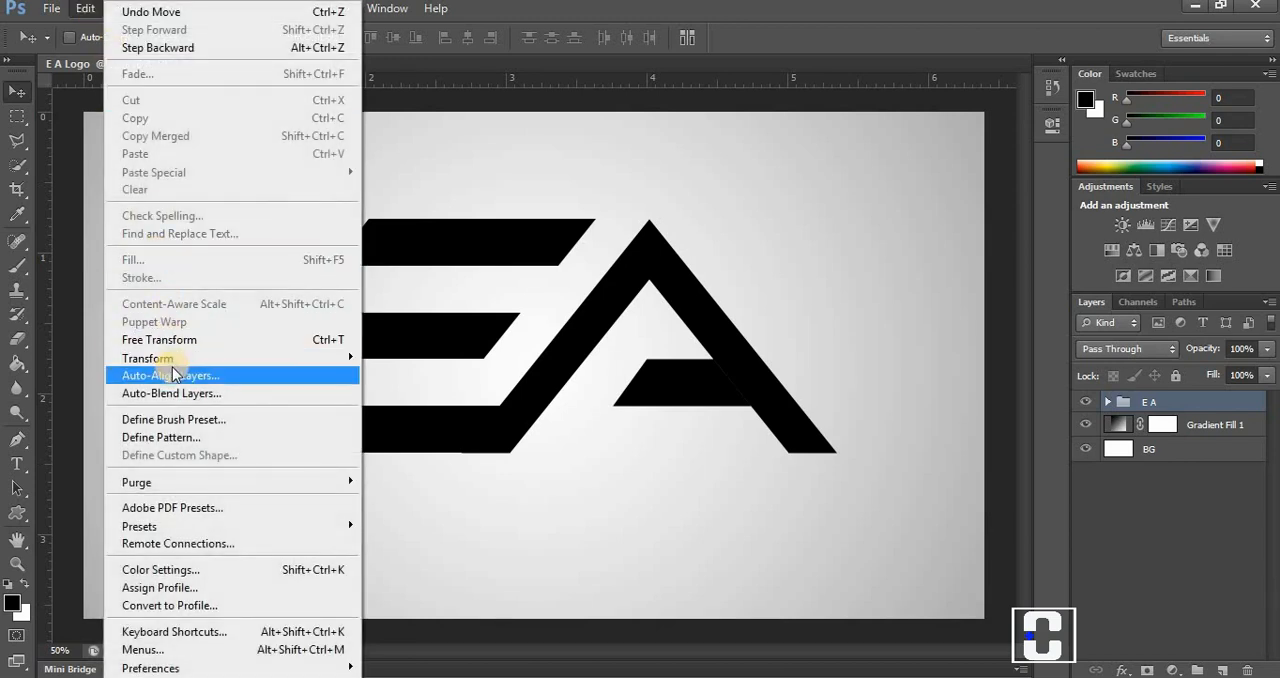
mouse_move(178, 362)
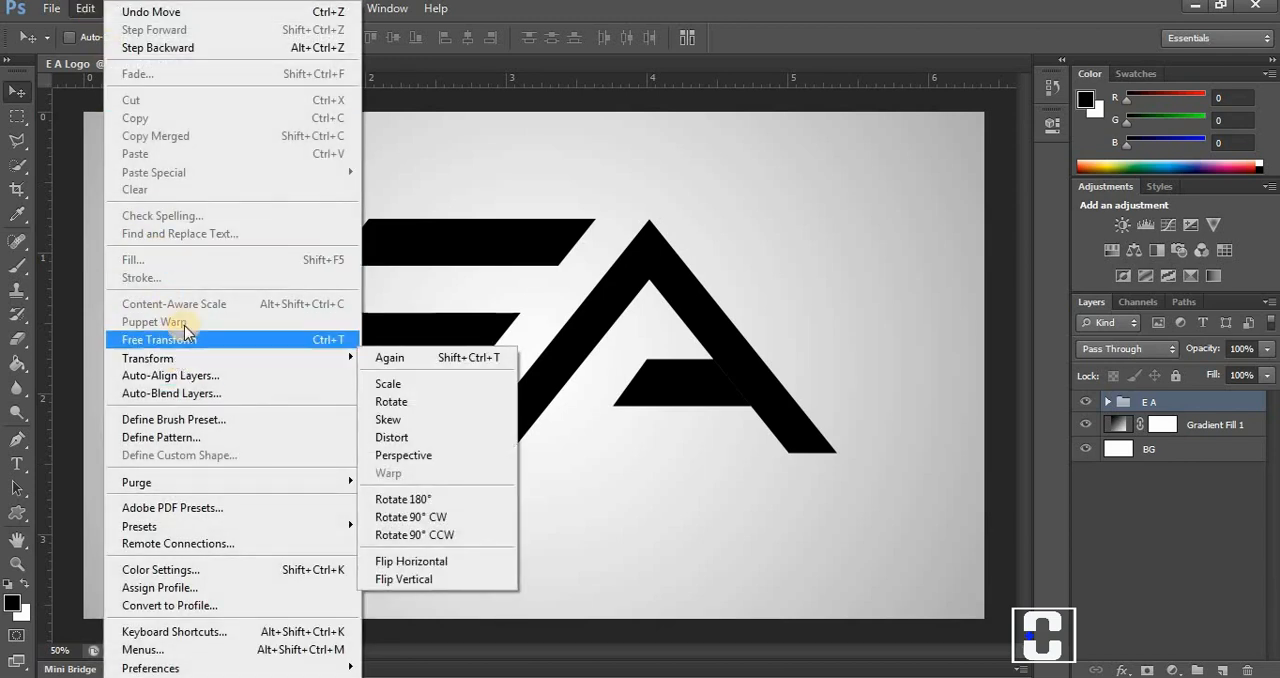
click(180, 339)
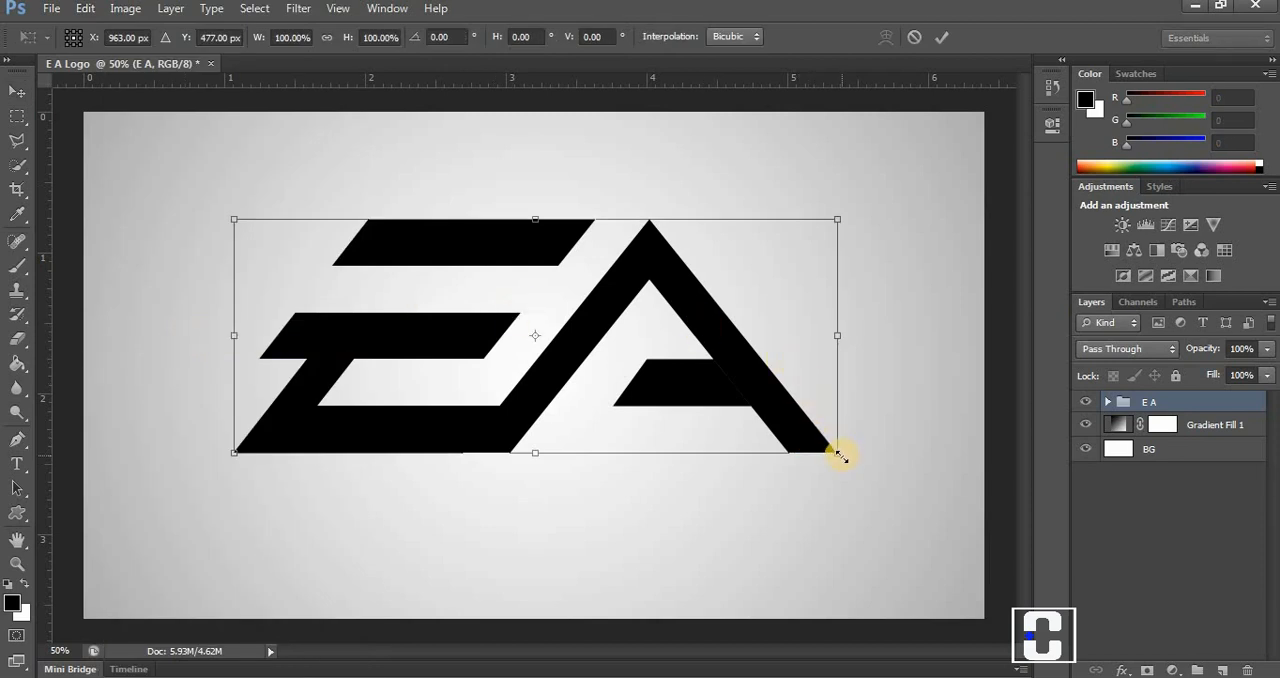
drag(840, 455, 579, 377)
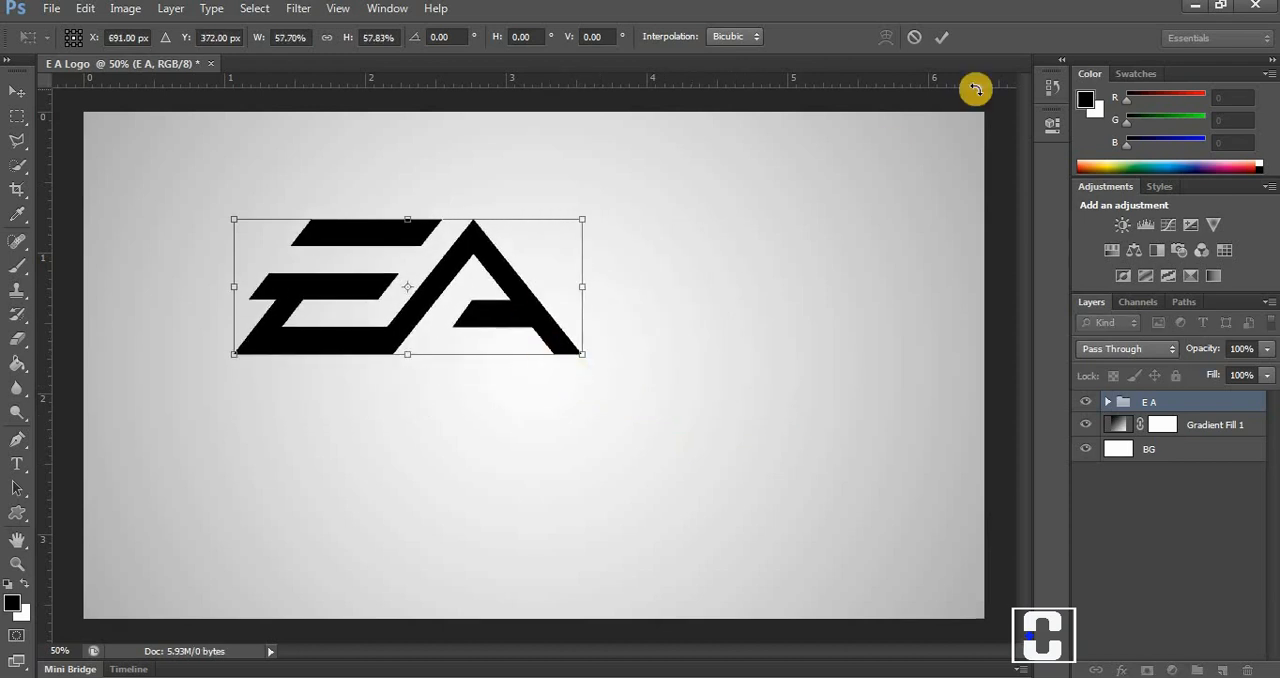
click(946, 40)
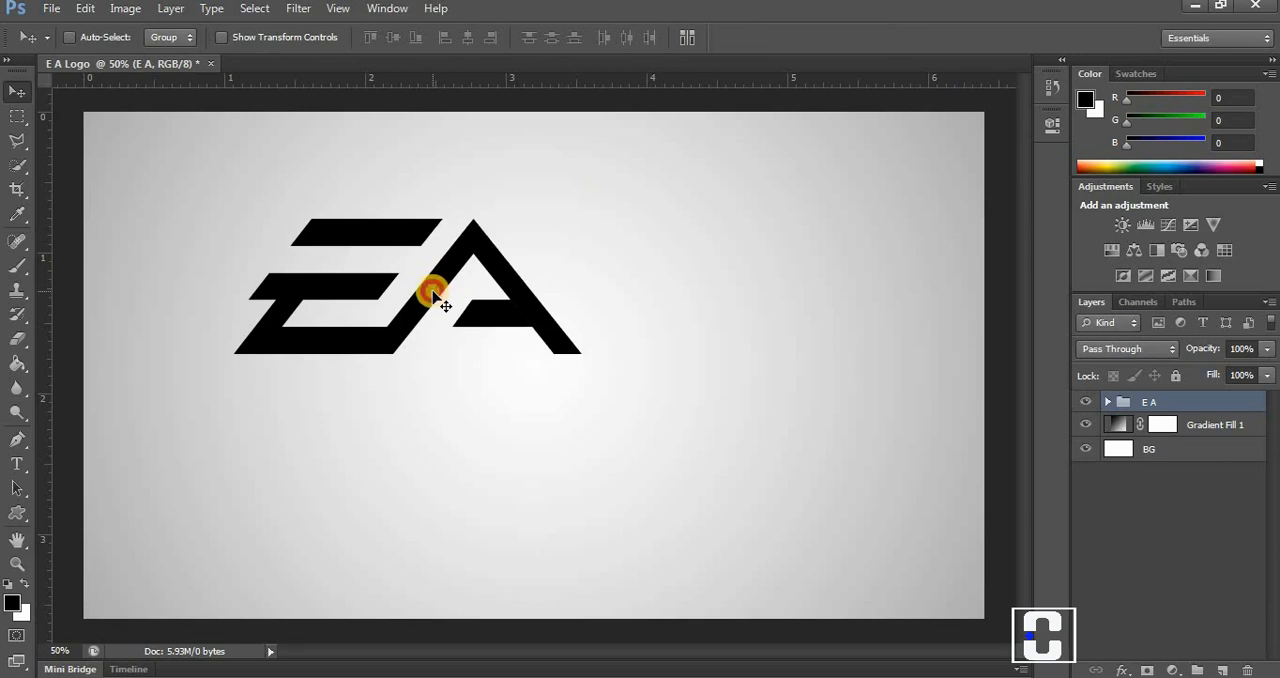
drag(445, 298, 567, 368)
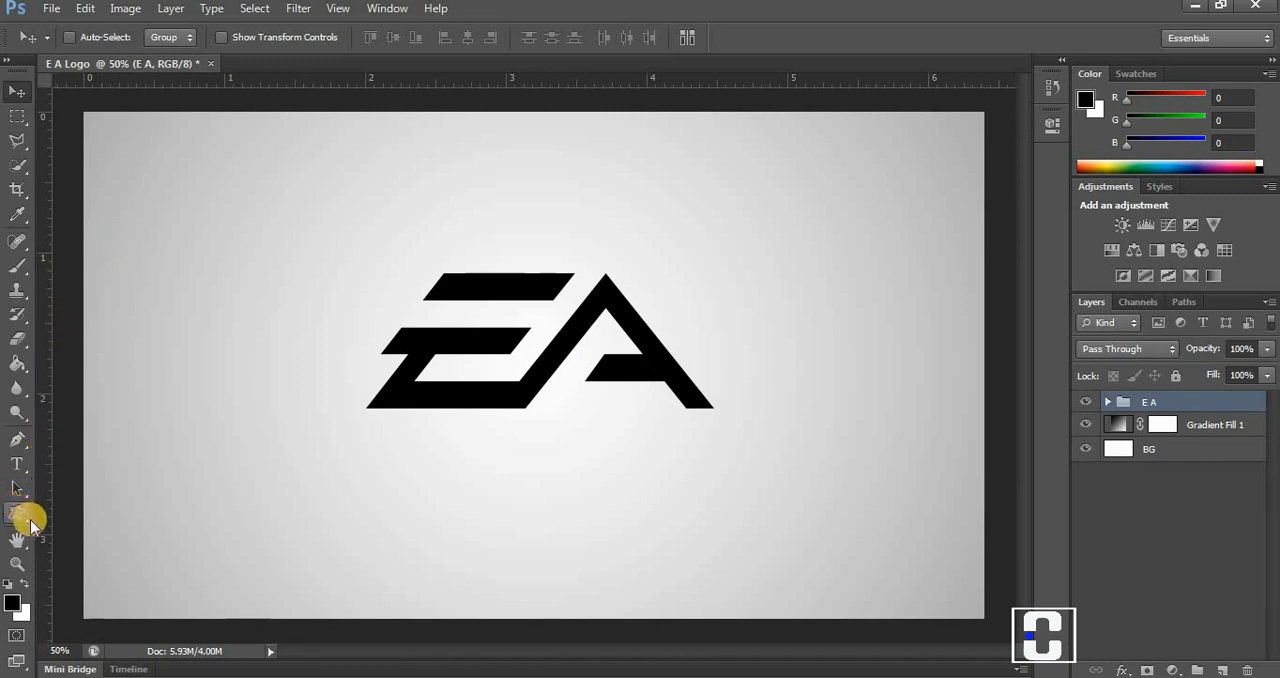
Draw an ellipse shape as a circle about 814 px in diameter with no fill, and center it around the E A letters.
click(28, 518)
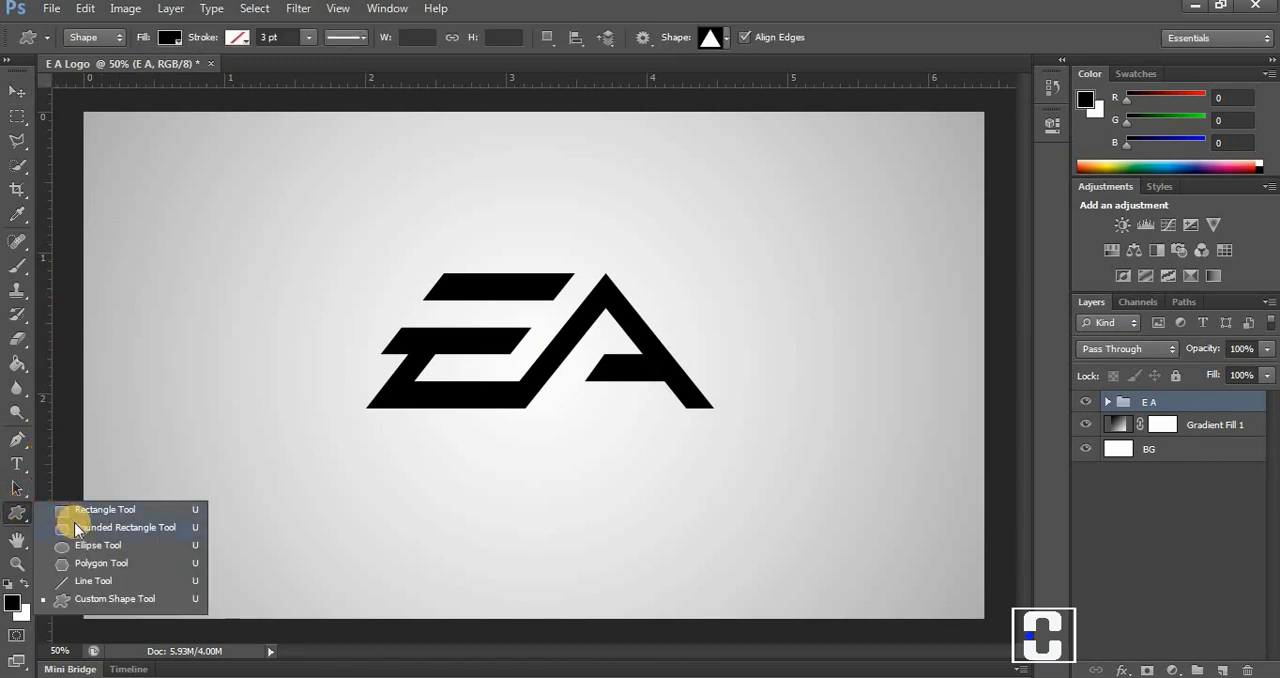
click(84, 545)
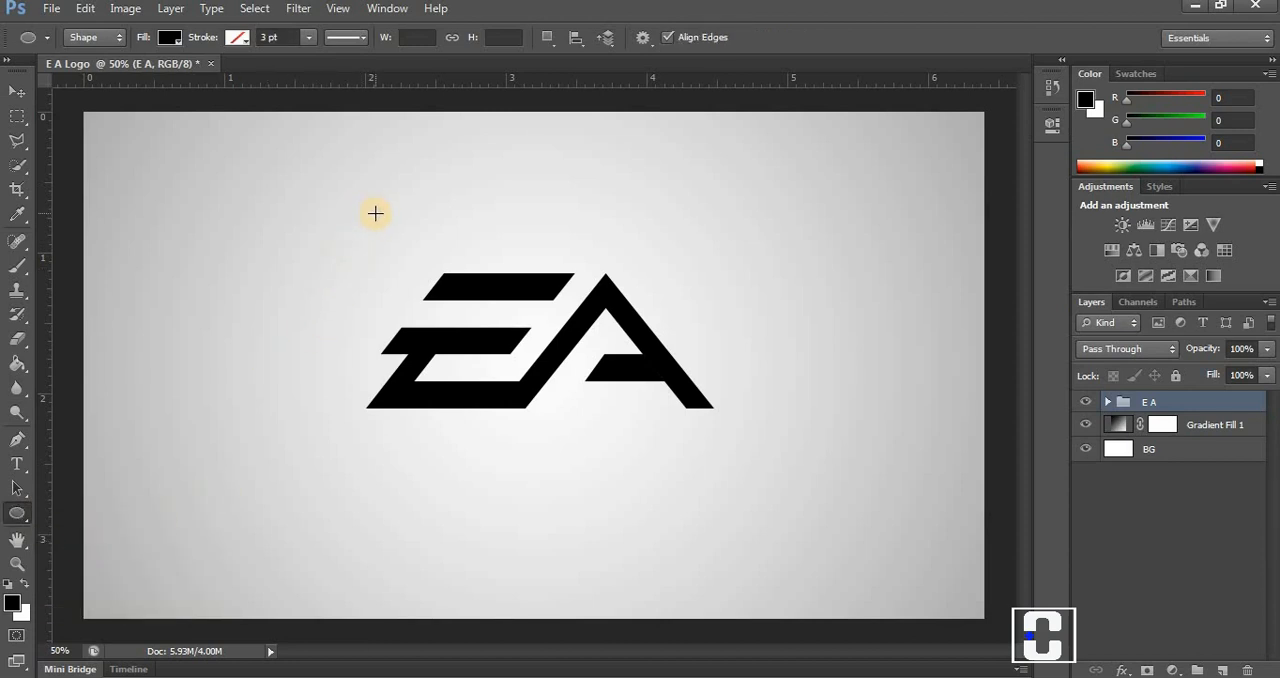
drag(375, 213, 778, 593)
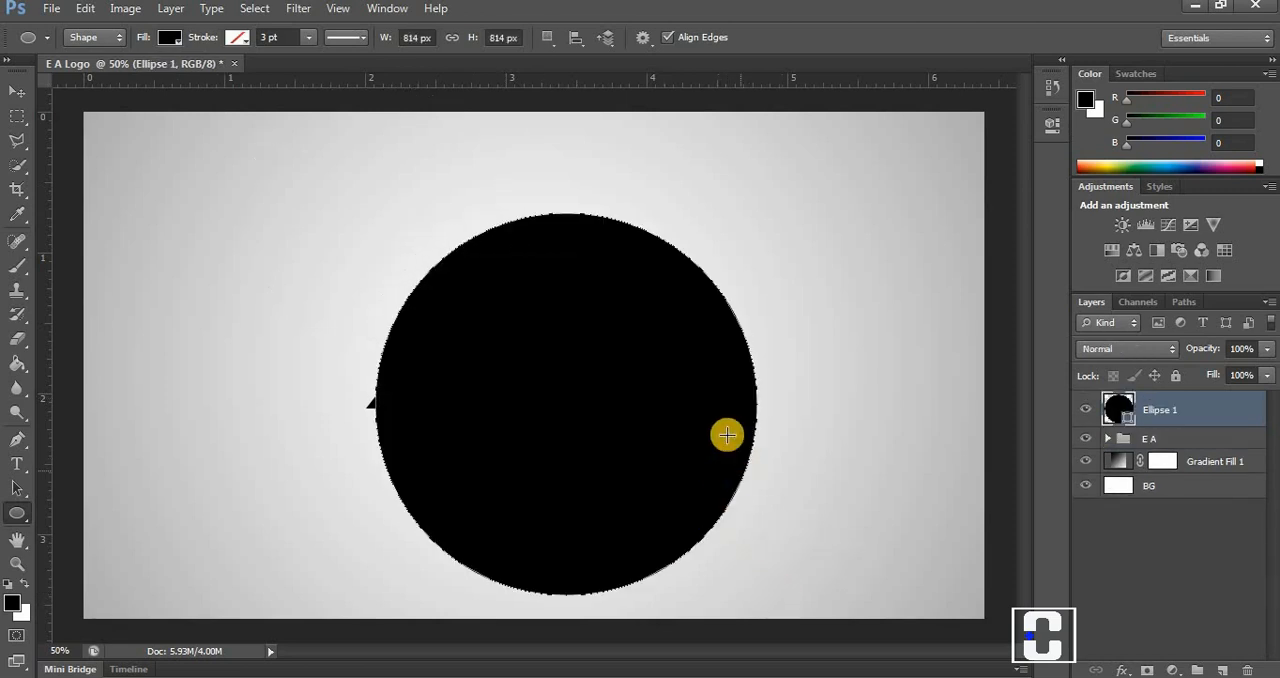
click(171, 44)
click(89, 75)
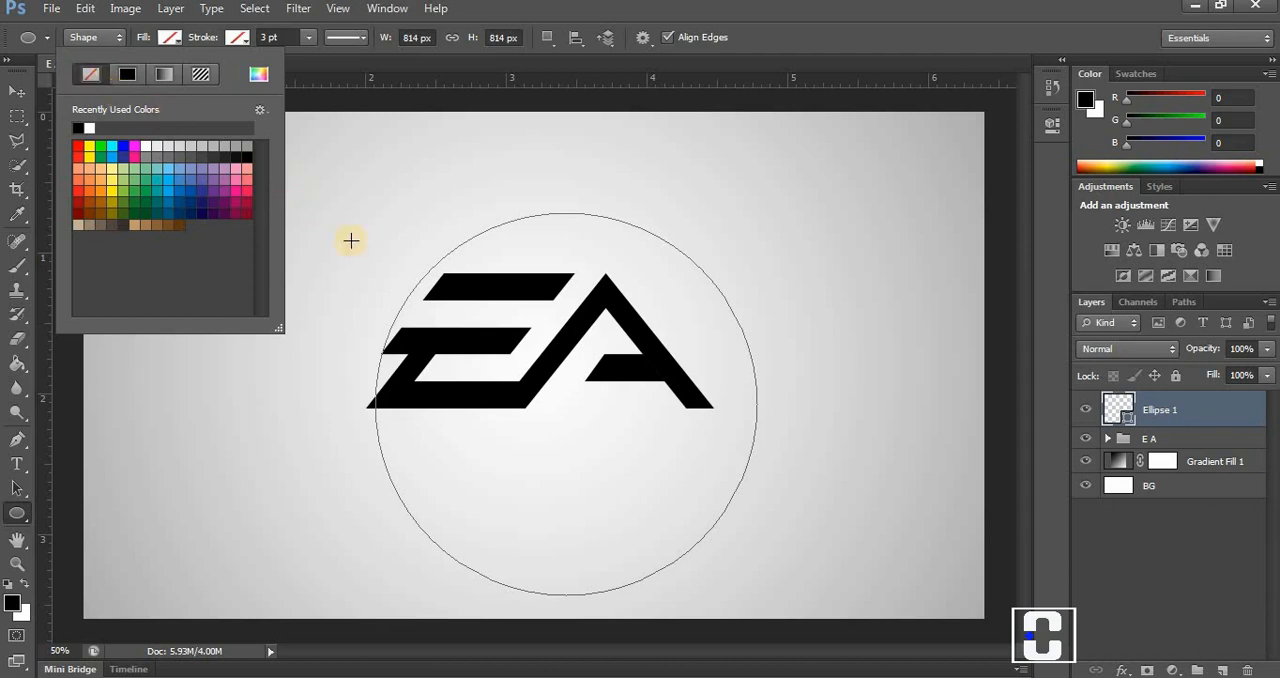
key(v)
drag(645, 472, 610, 429)
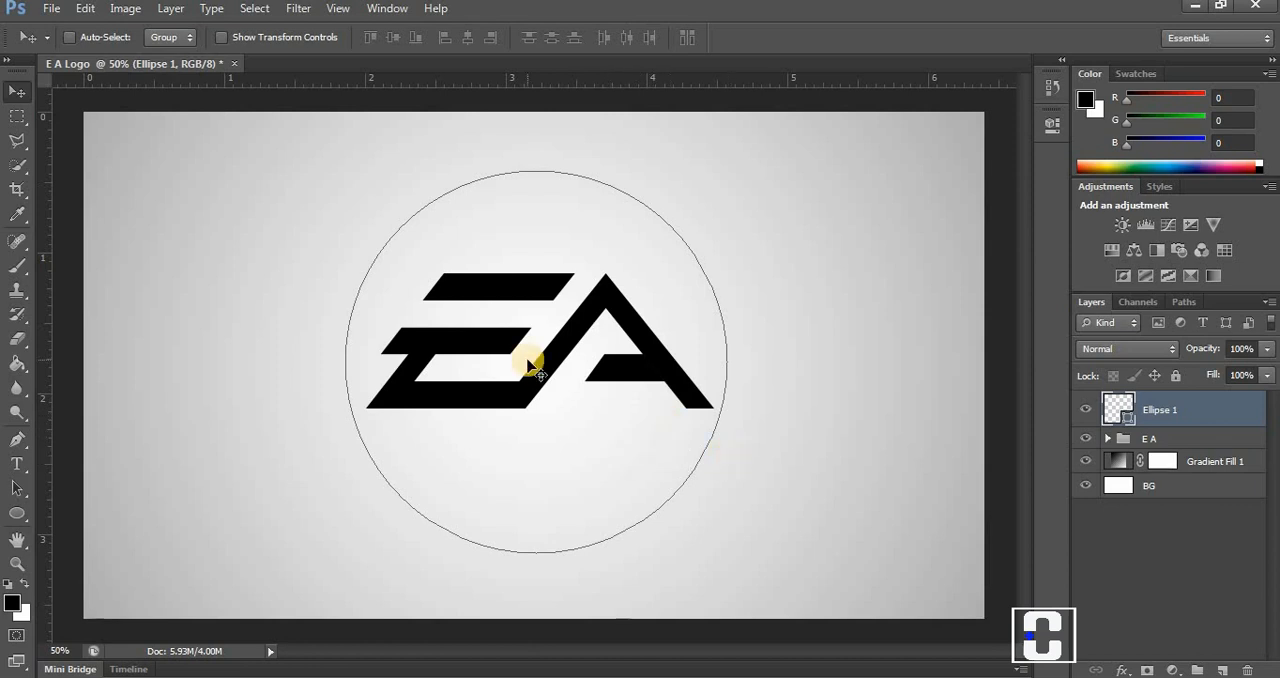
Give the circle a black stroke of about 6.05 pt.
click(17, 513)
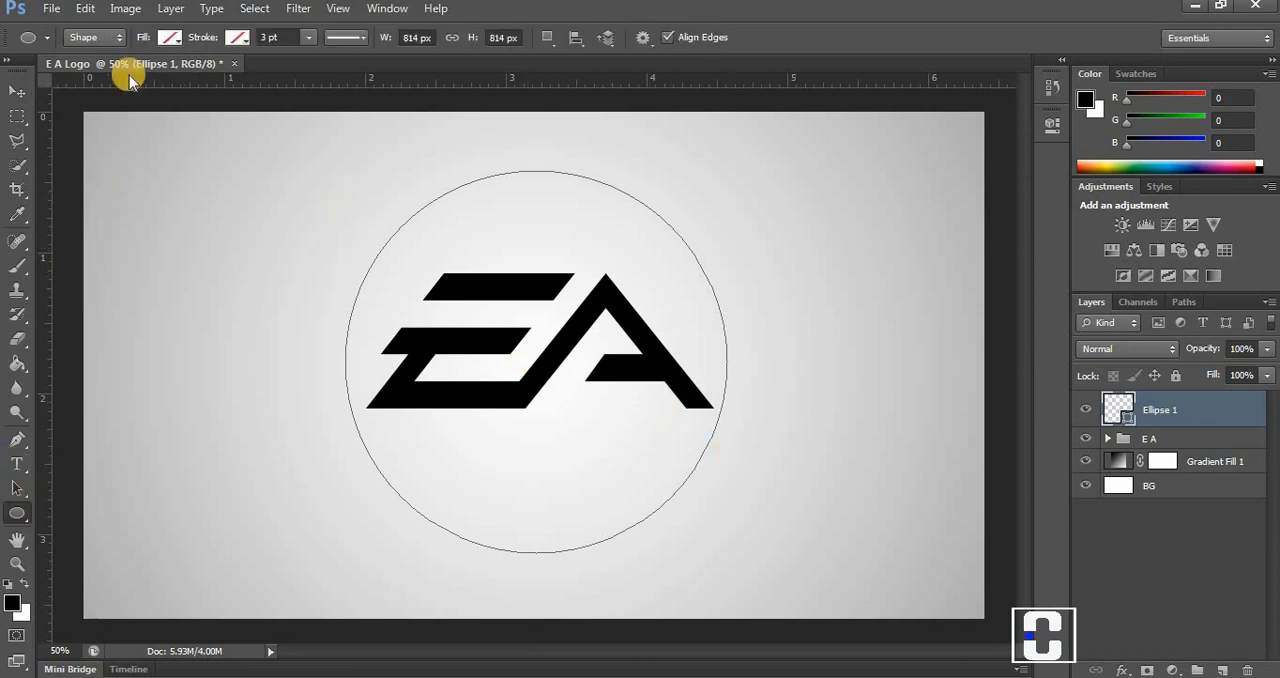
click(236, 37)
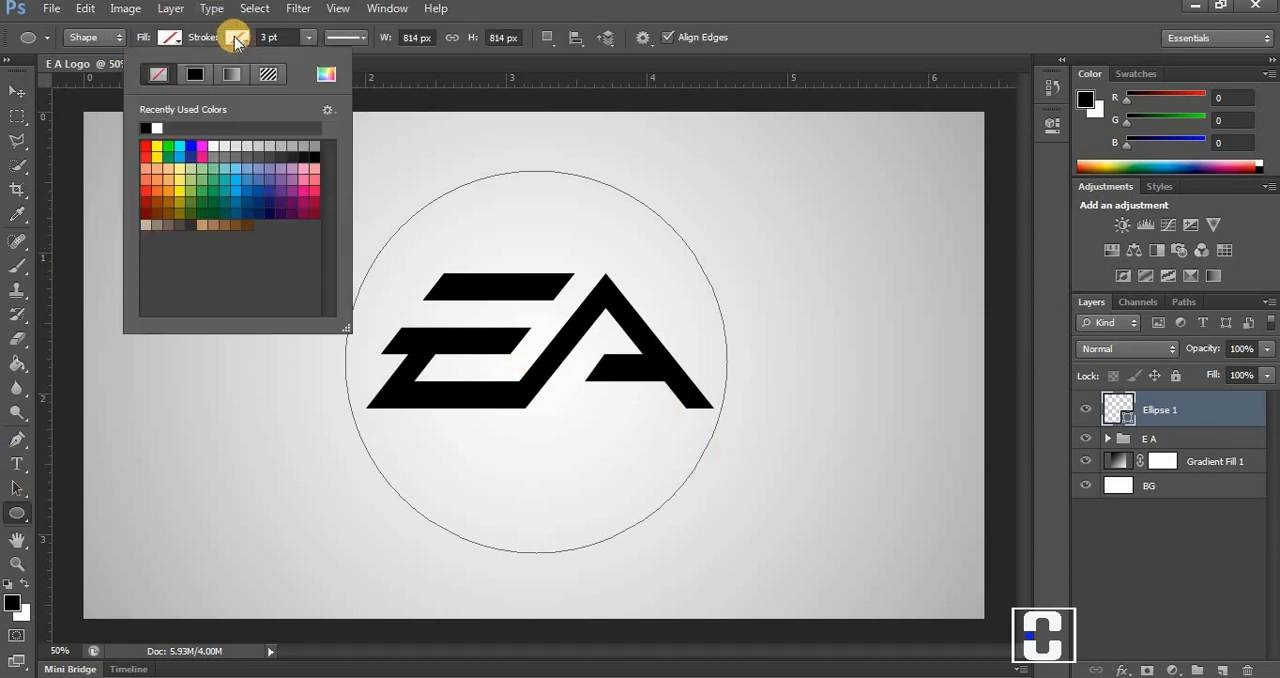
click(309, 38)
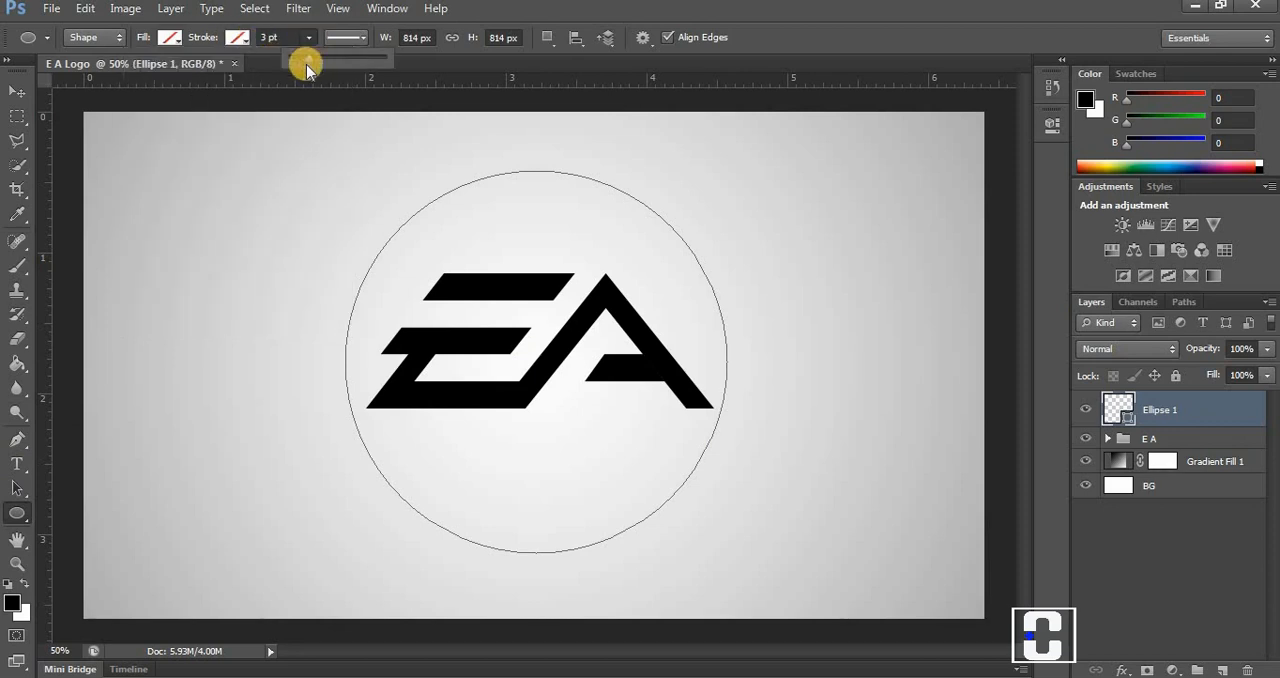
mouse_move(307, 59)
mouse_down()
mouse_move(327, 60)
mouse_move(314, 64)
mouse_up()
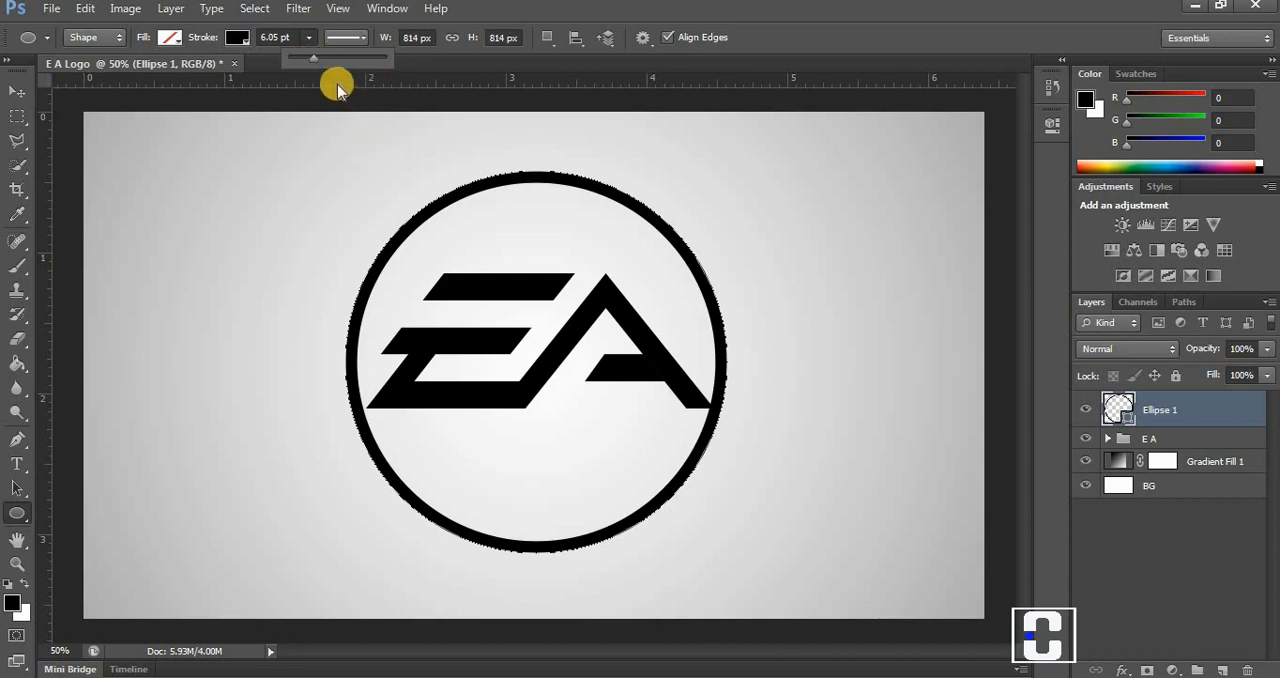
click(14, 94)
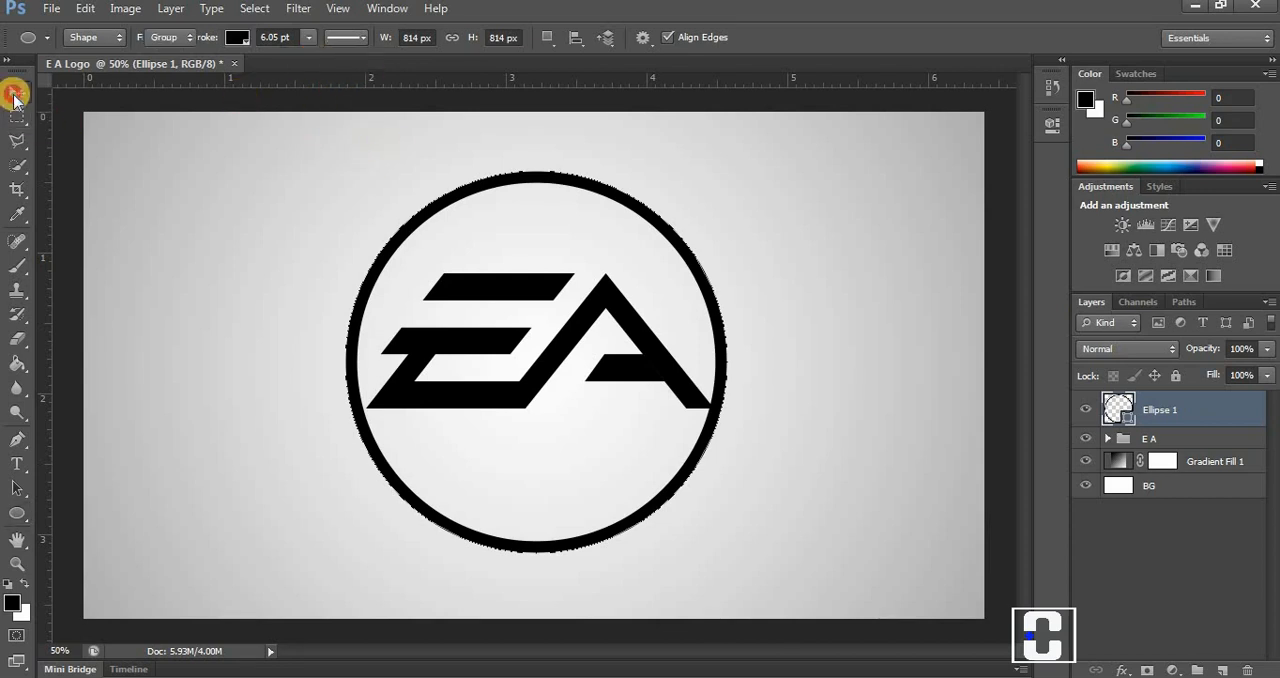
Scale the circle outline up proportionally to about 106% around its centre and nudge it slightly to the right around the letters.
right_click(558, 283)
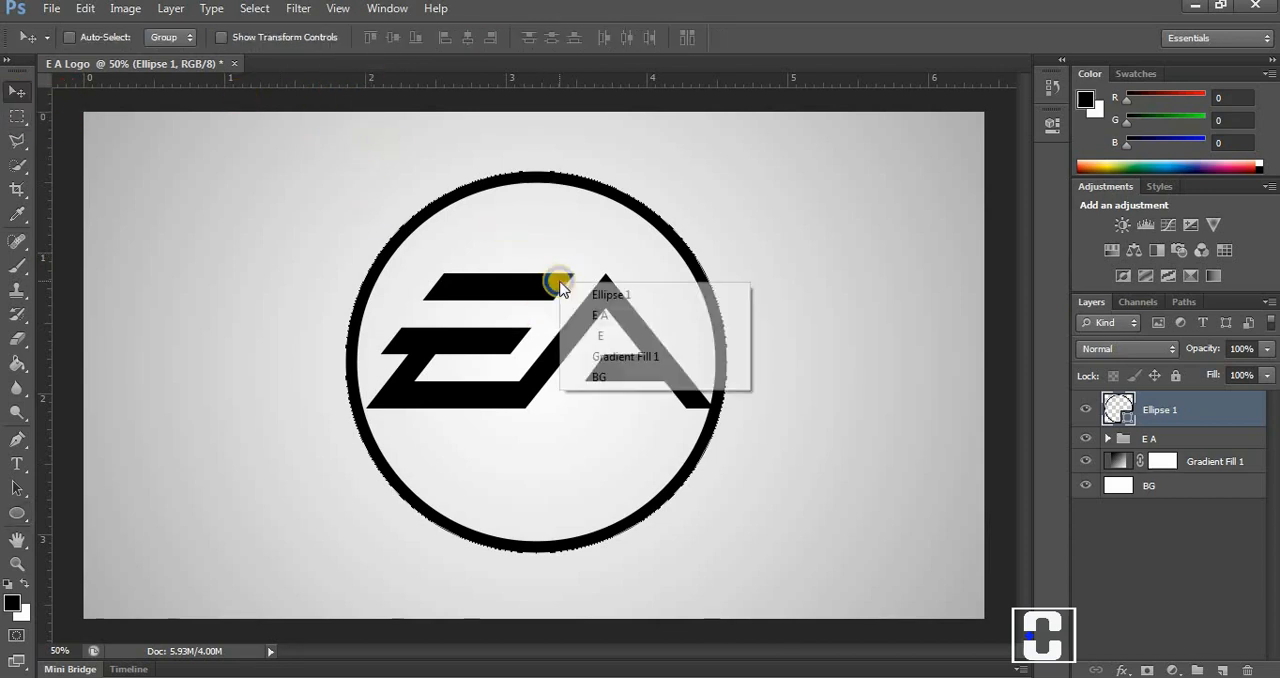
click(546, 274)
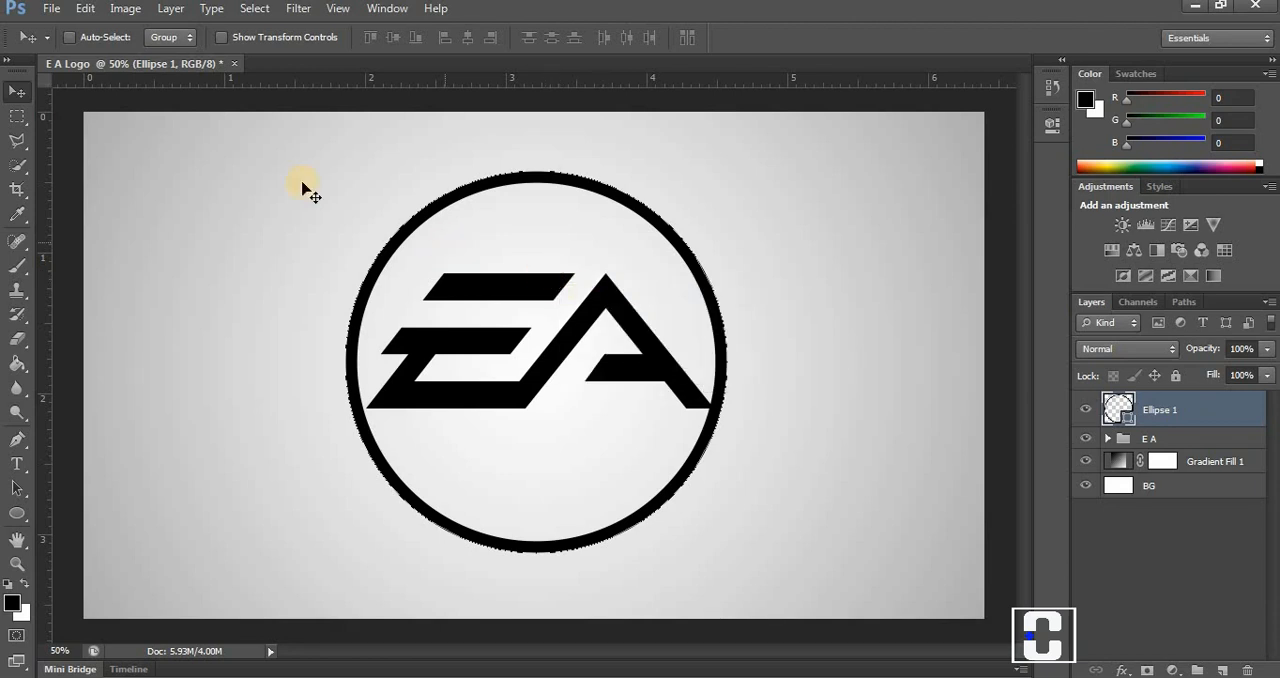
click(85, 8)
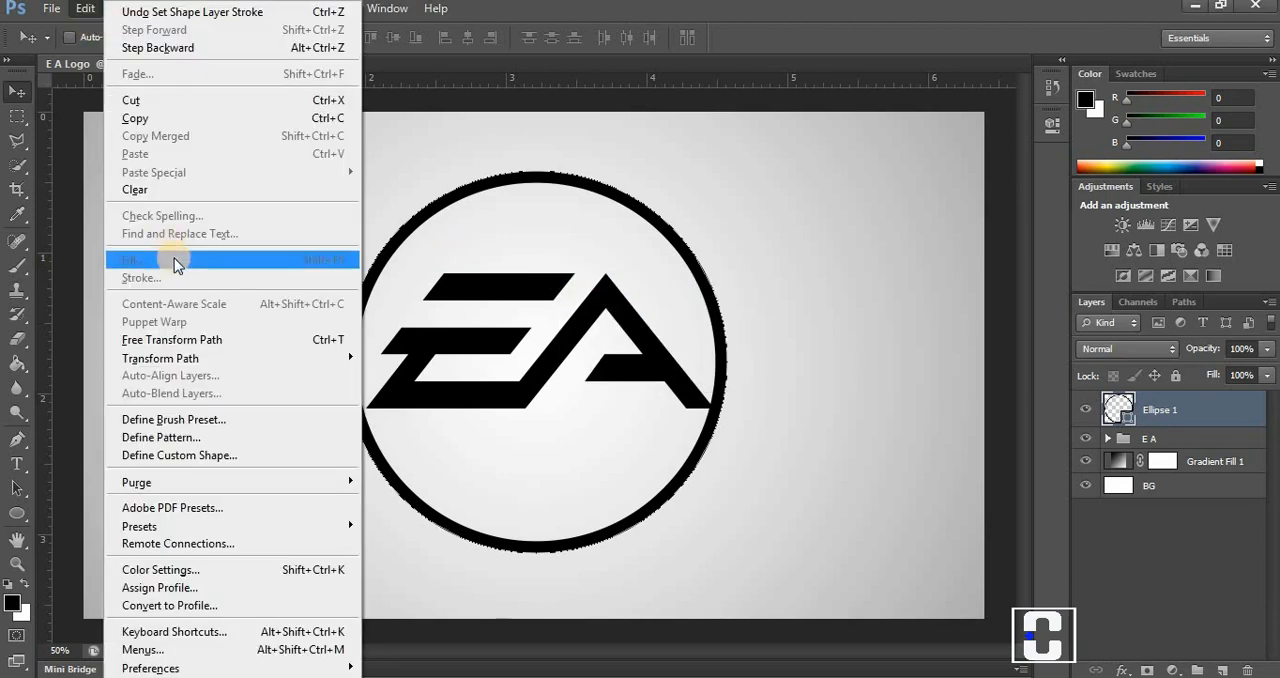
click(198, 339)
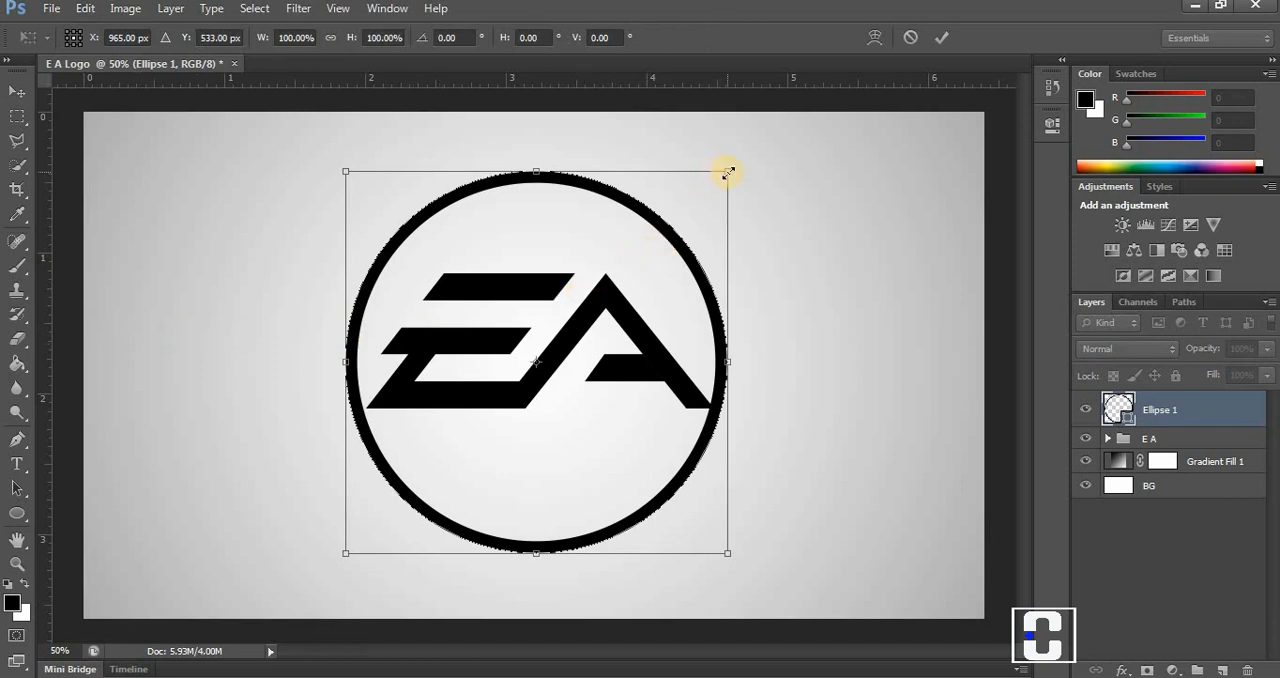
drag(727, 172, 742, 162)
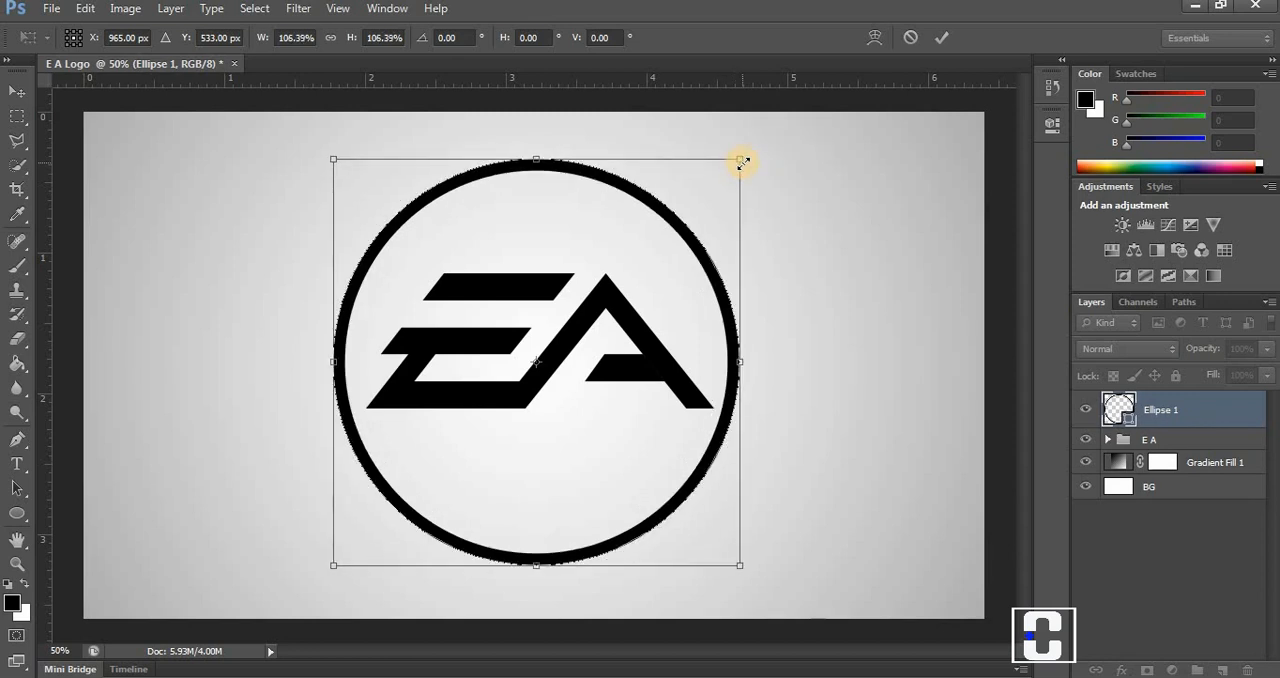
click(941, 37)
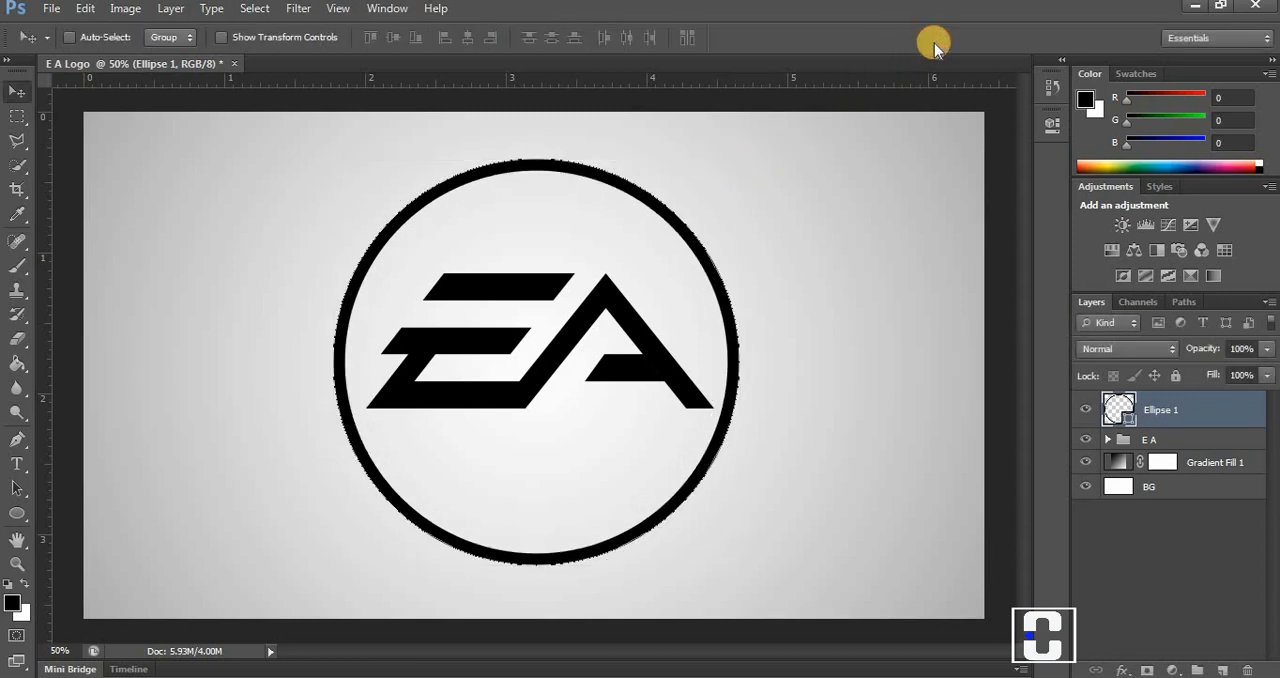
key(Right)
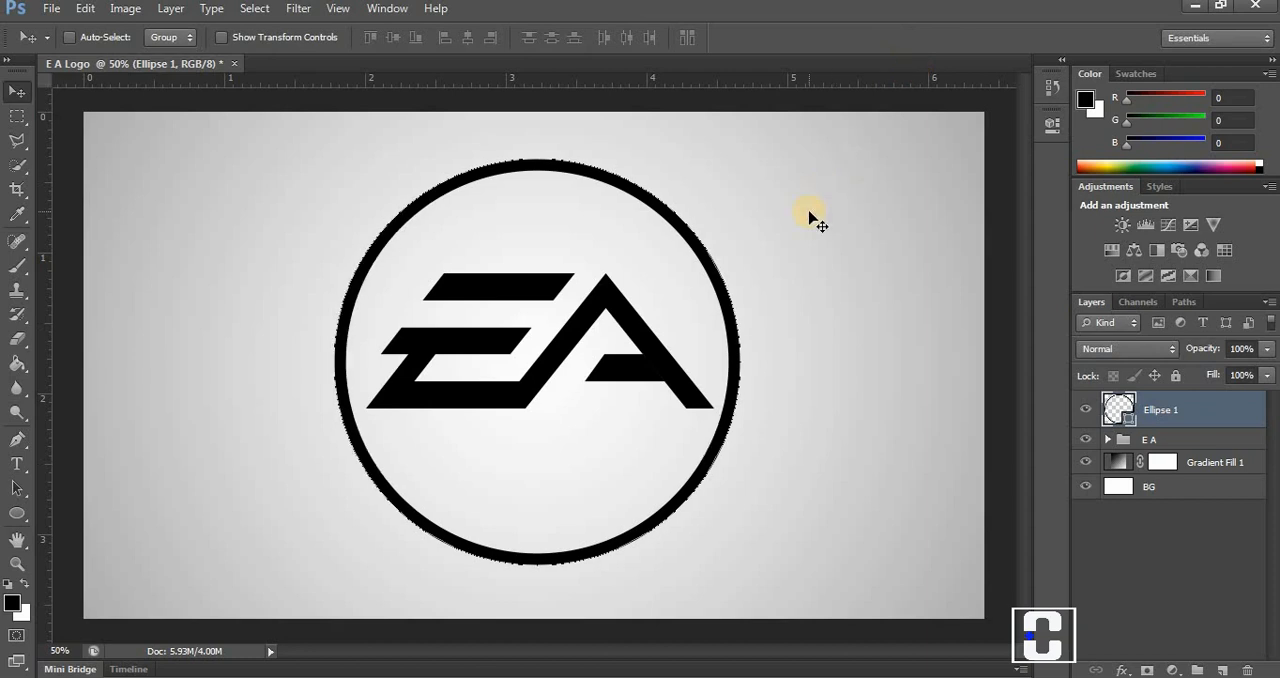
key(Right)
key(Right)
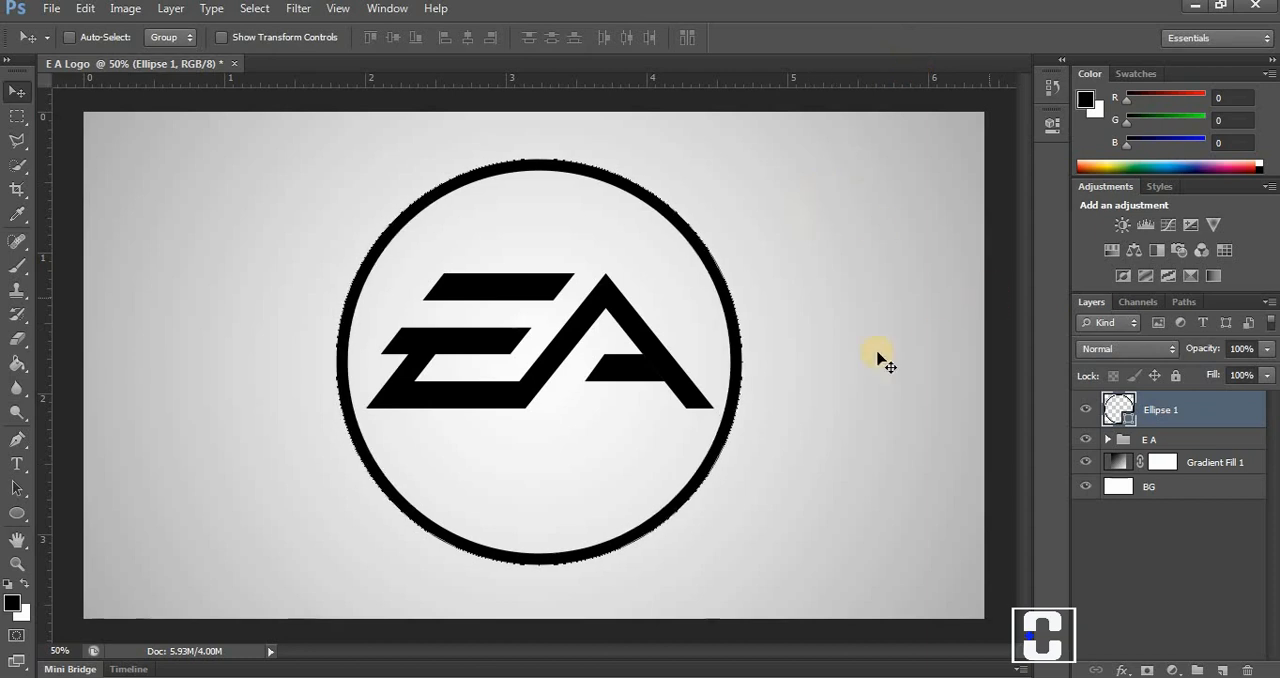
Group the circle with the E A group, name the new group "E A and Circle", and shift it slightly right on the canvas.
ctrl+click(1162, 441)
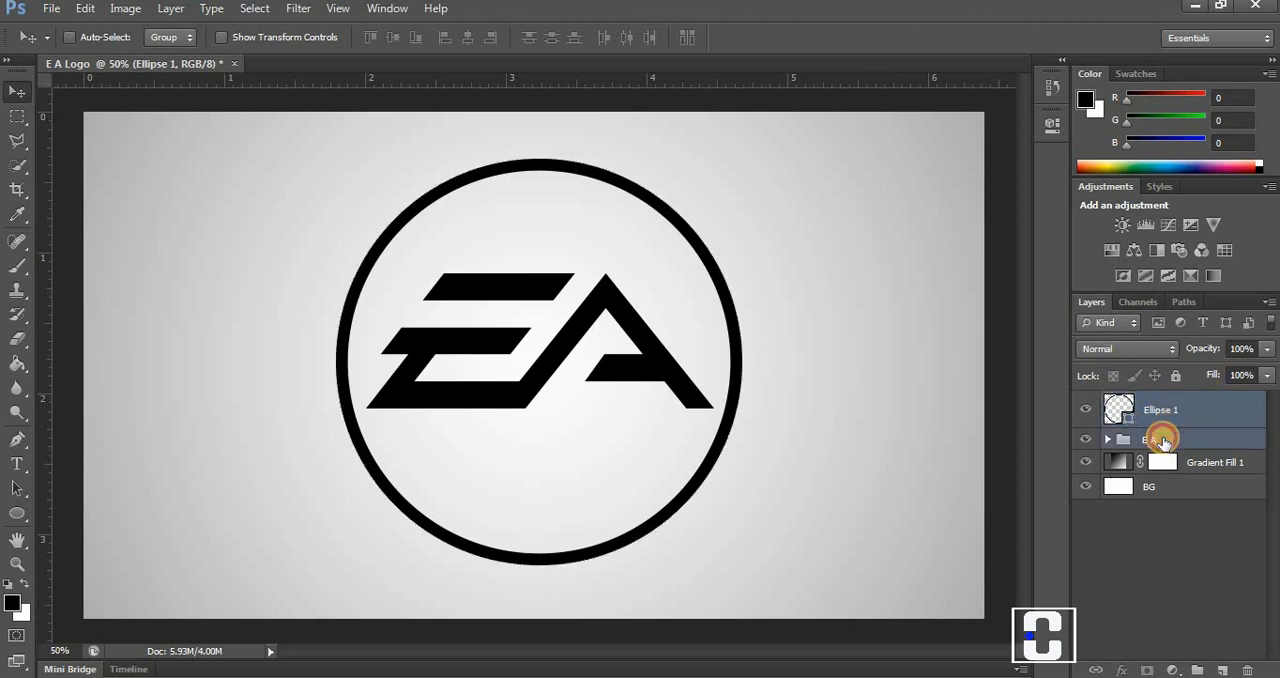
drag(1180, 407, 1197, 668)
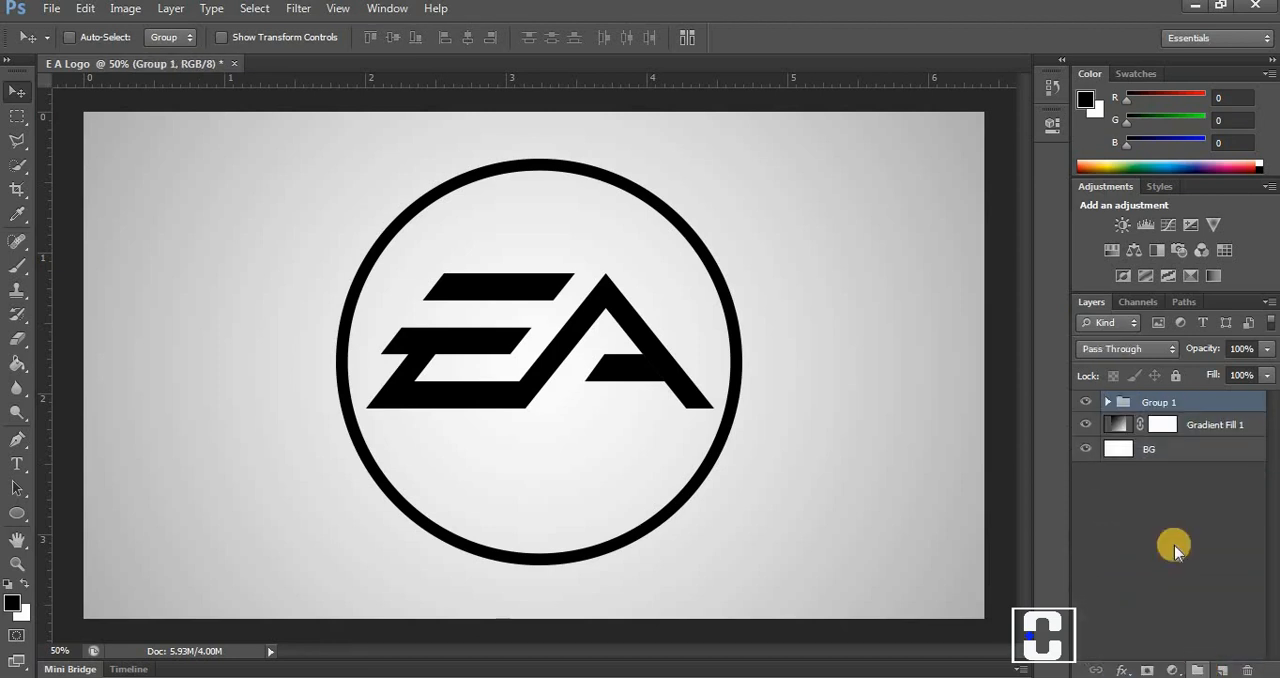
double_click(1177, 405)
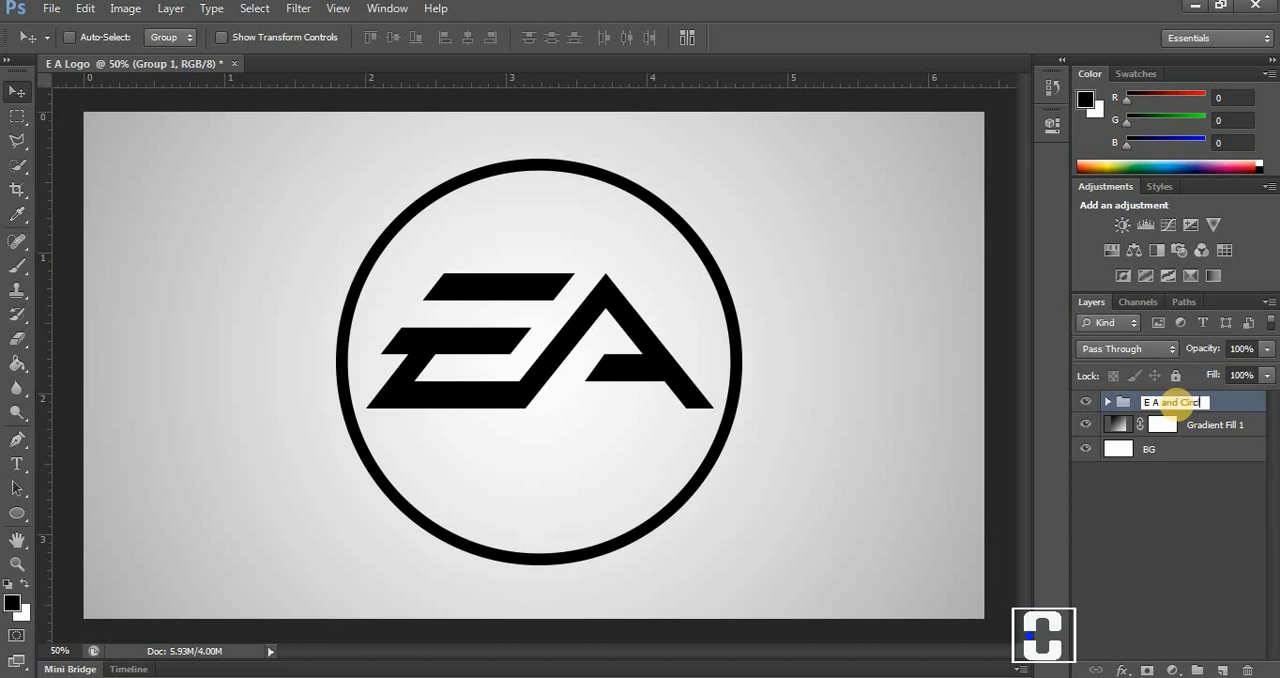
key(Return)
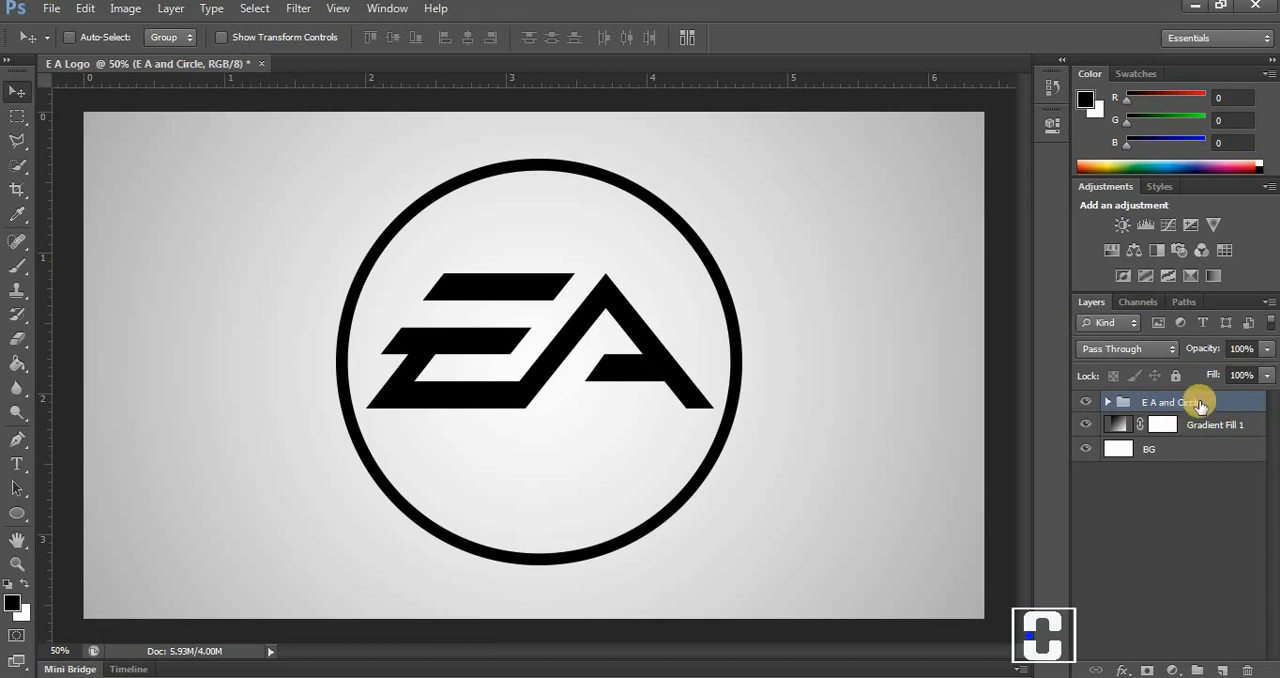
click(1107, 403)
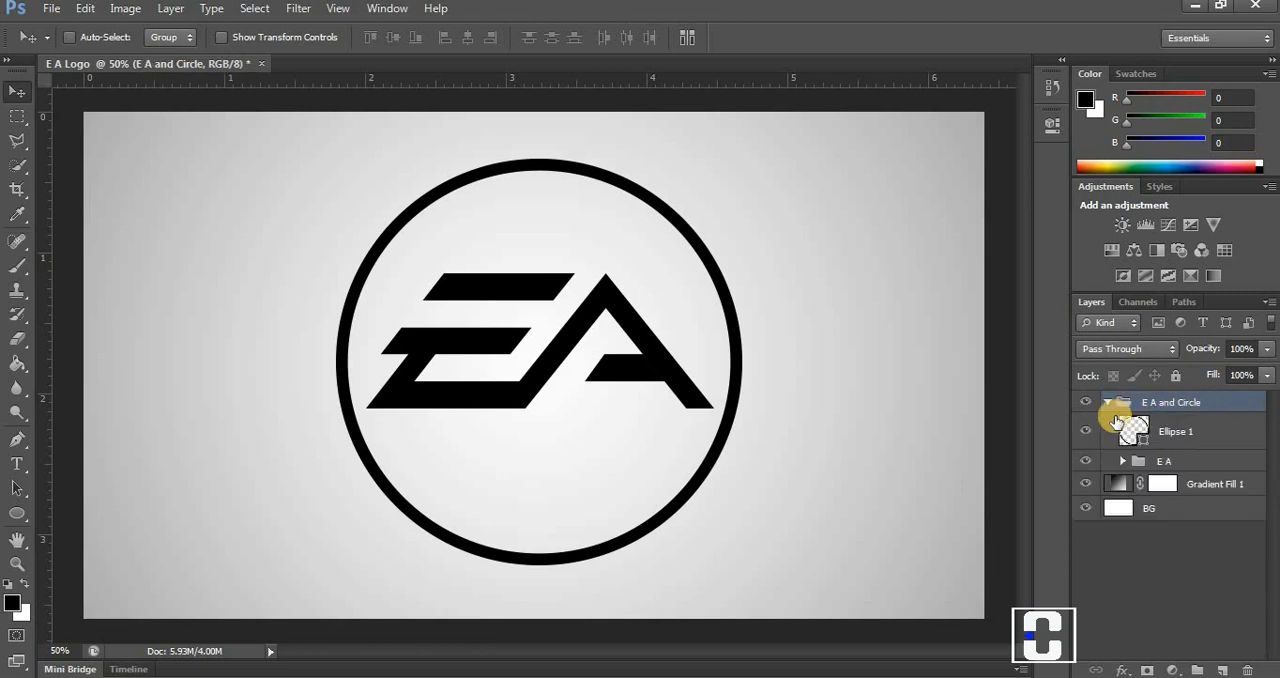
click(1107, 403)
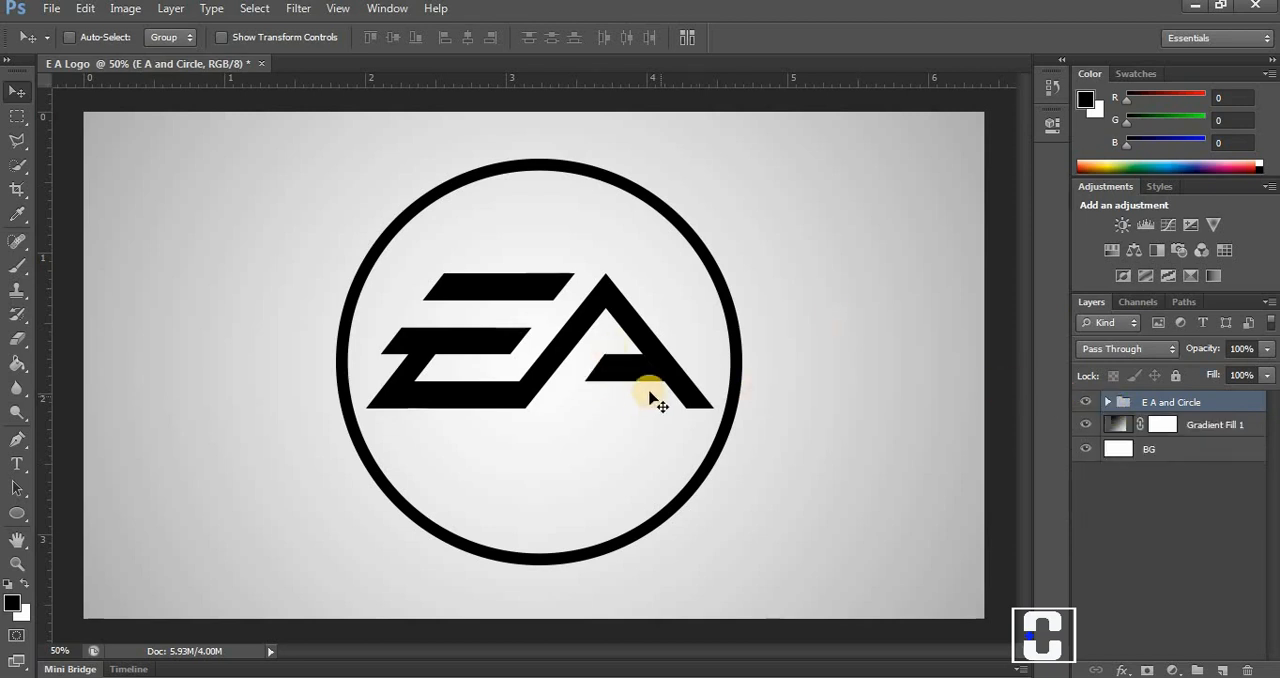
mouse_move(729, 424)
mouse_down()
mouse_move(714, 372)
mouse_move(728, 420)
mouse_up()
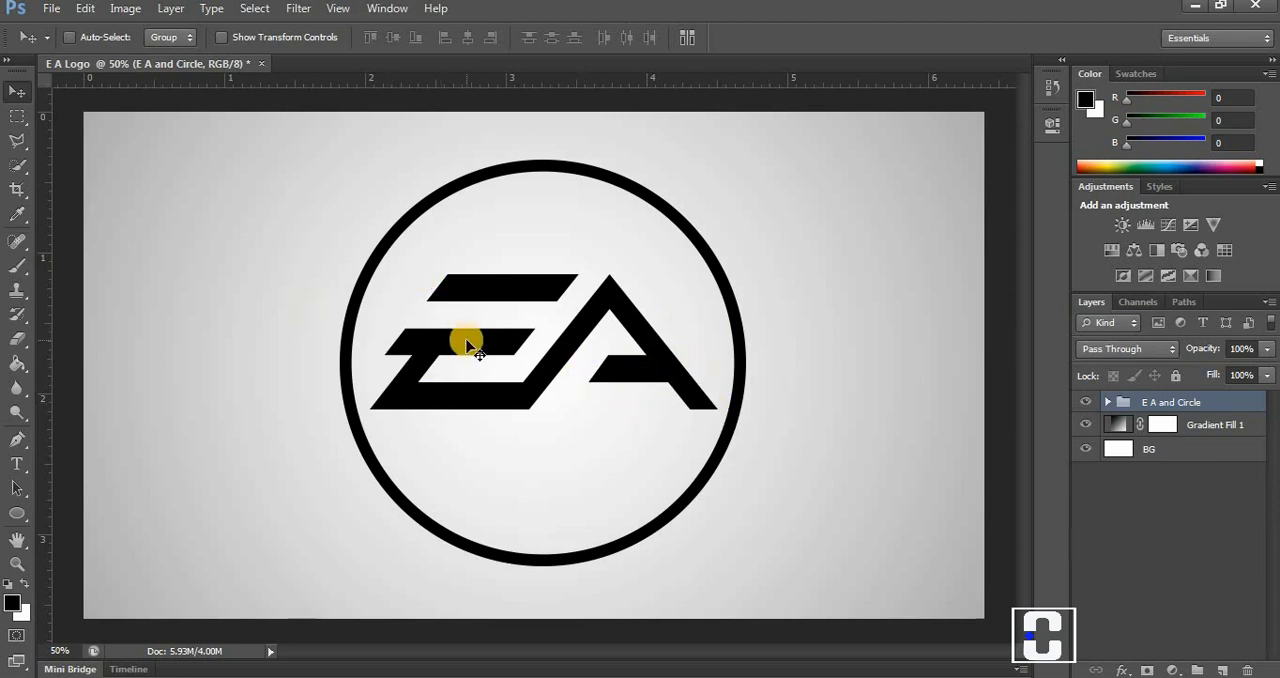
Open the image IMG_20190223_220926.jpg from the Desktop.
click(51, 9)
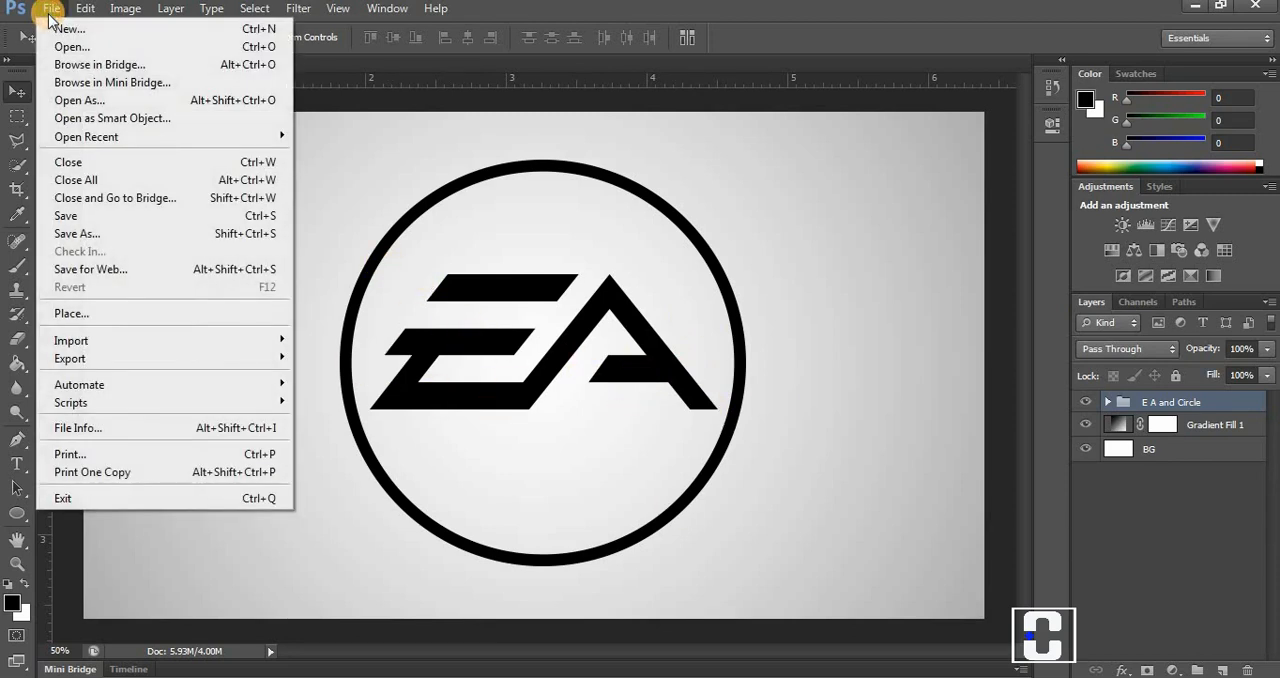
click(64, 46)
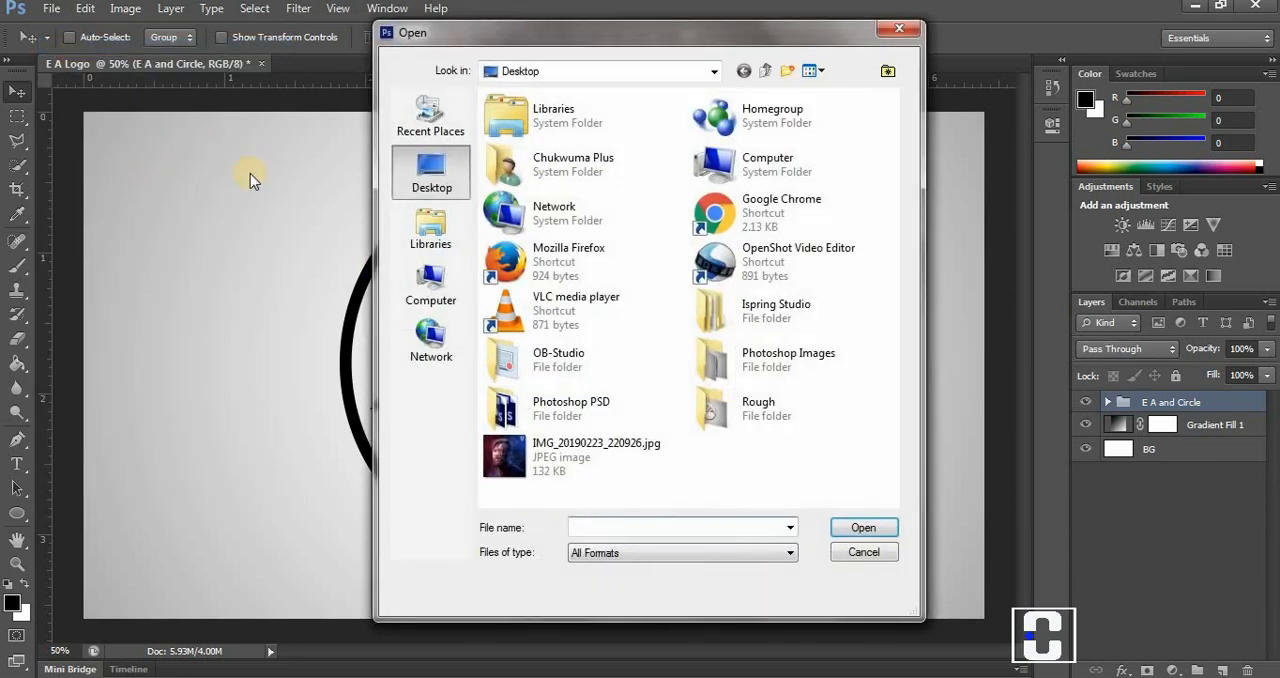
click(572, 456)
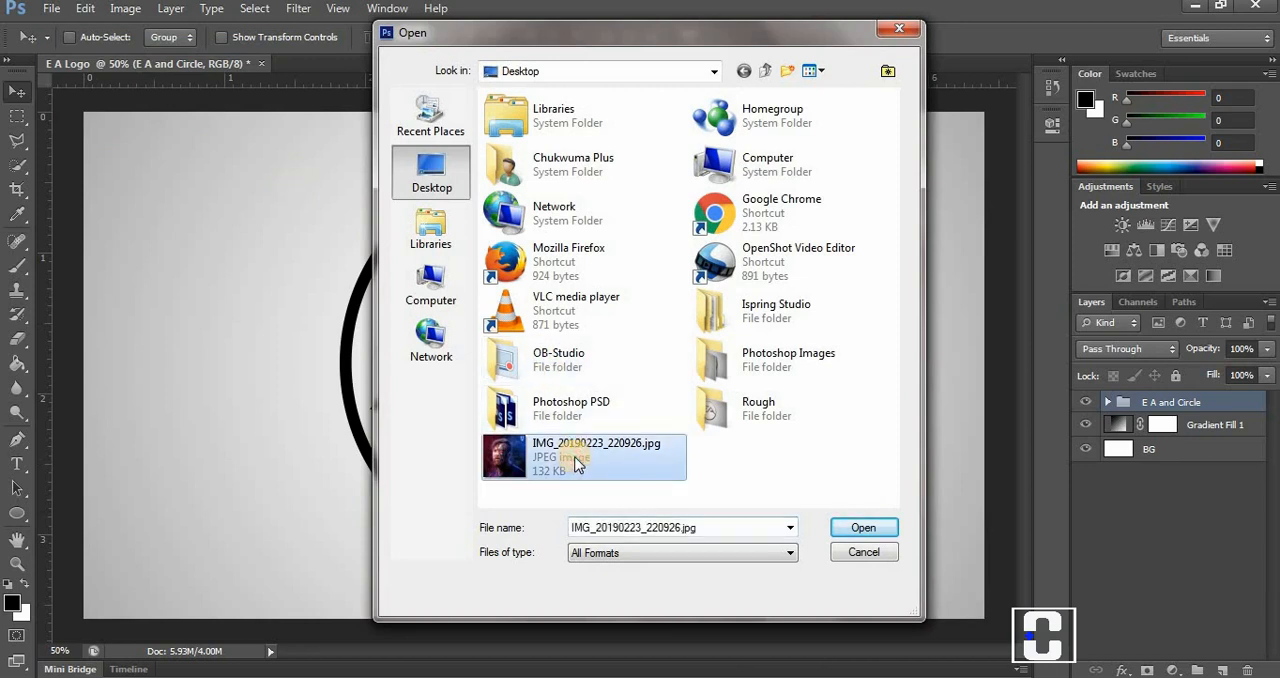
click(849, 529)
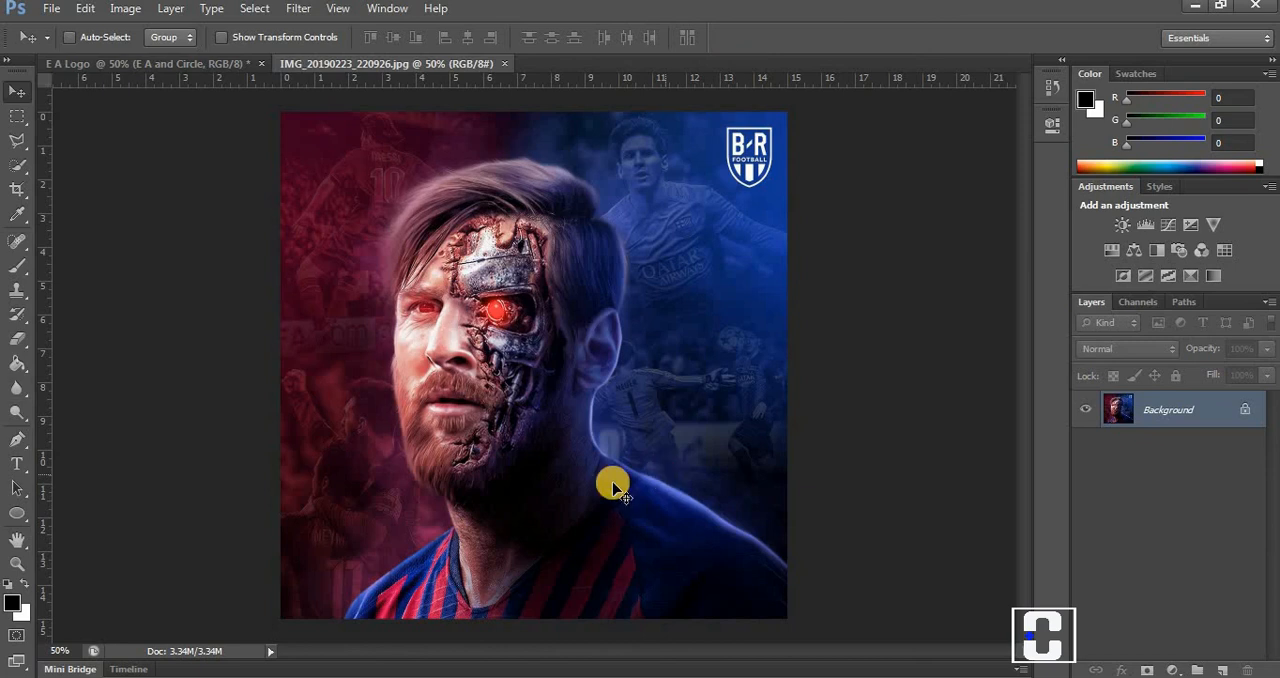
Copy the opened image into the E A Logo document, centre it over the logo, and clip it to the "E A and Circle" group.
drag(544, 438, 392, 241)
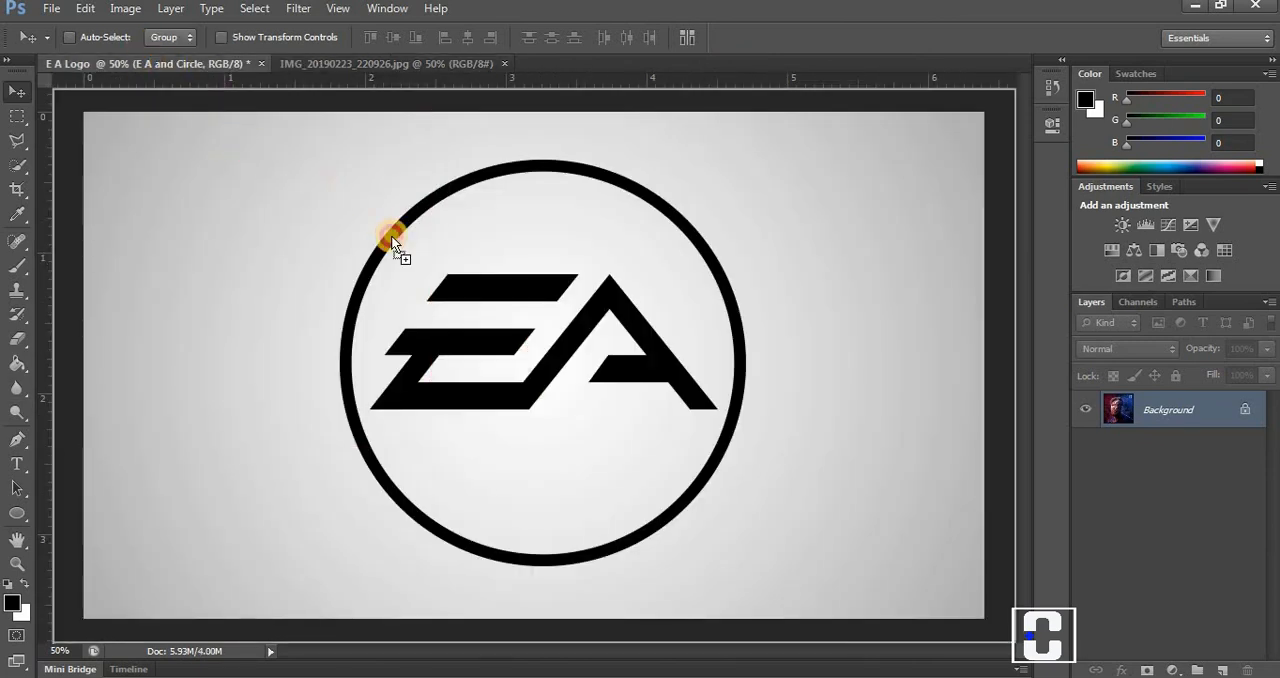
drag(535, 327, 550, 338)
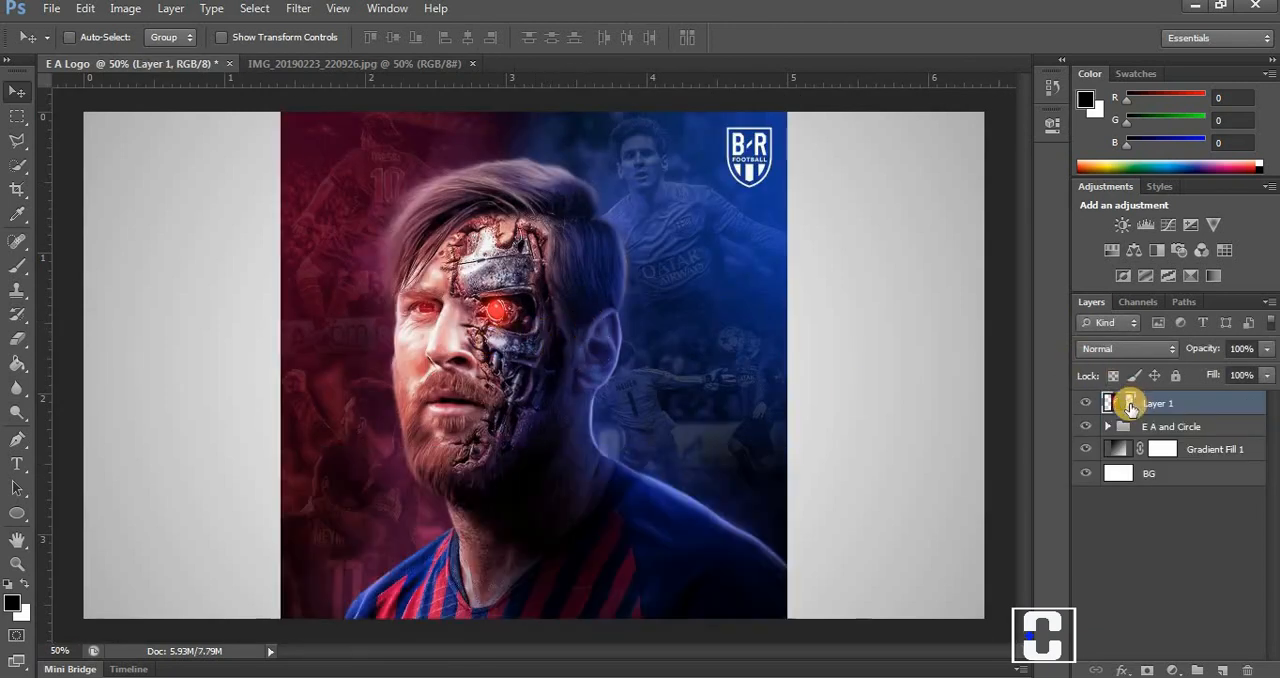
right_click(1137, 408)
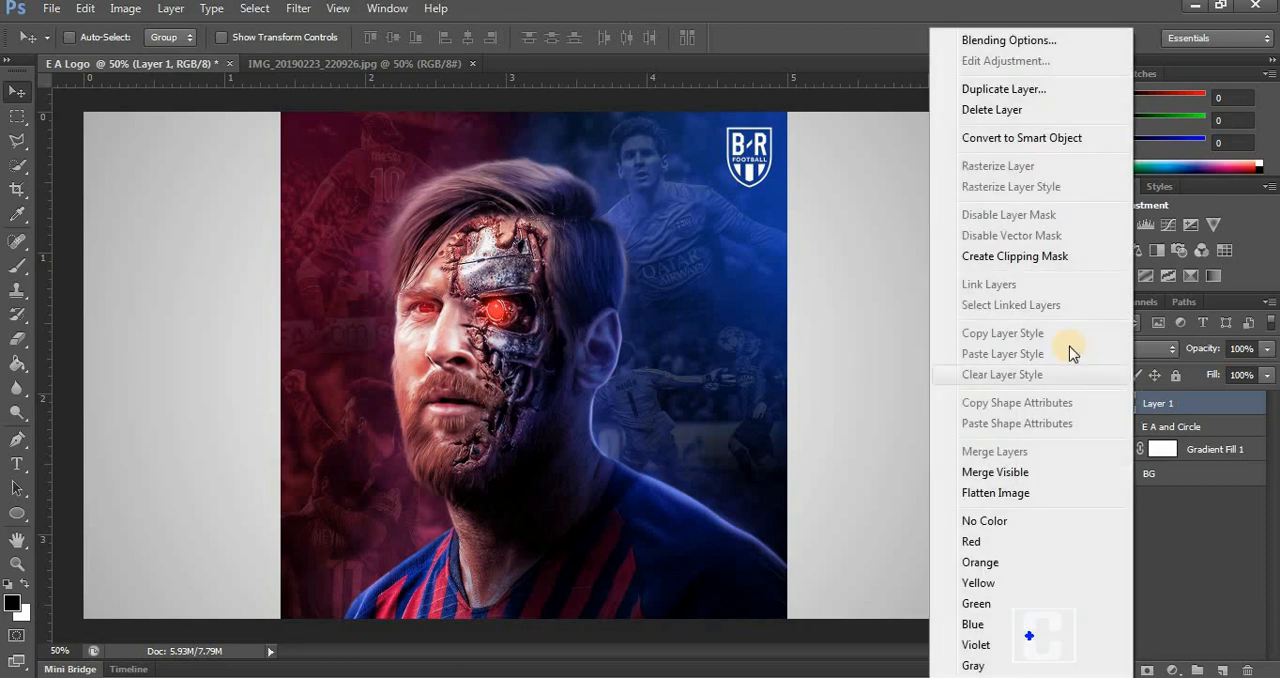
click(1038, 258)
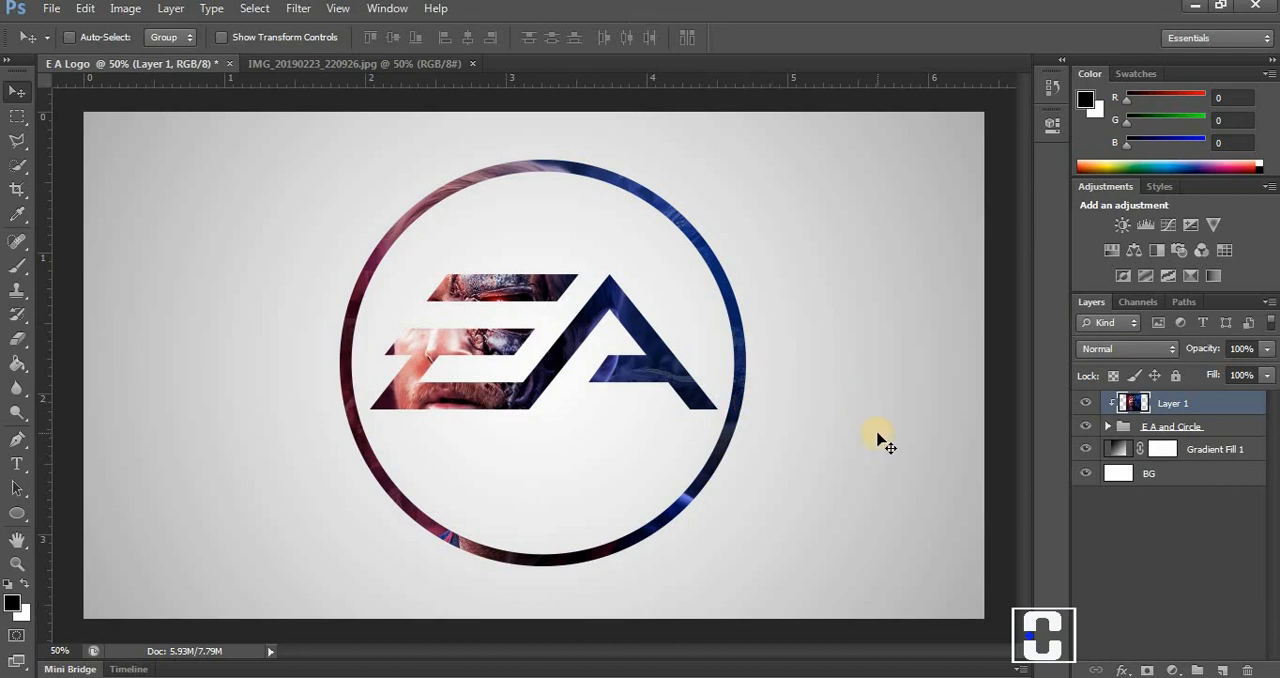
Add an Inner Shadow to the "E A and Circle" group with 81% opacity, 22 px distance, 15% choke and 0 px size.
click(1158, 427)
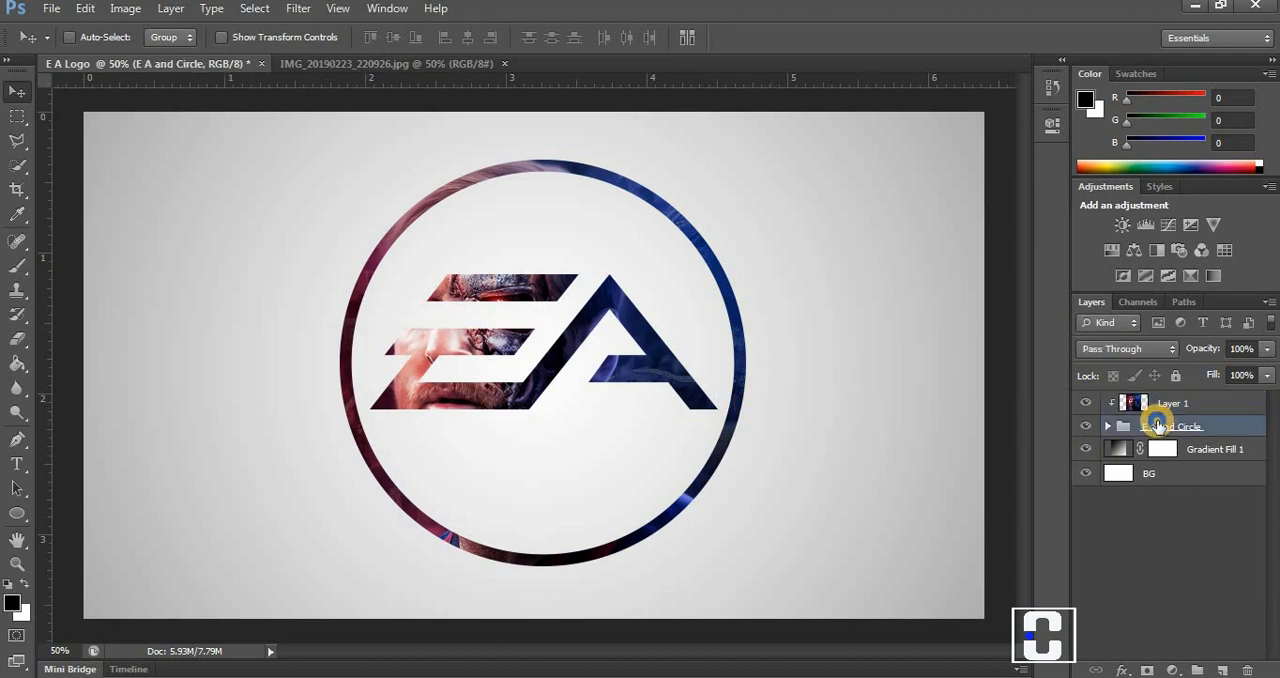
right_click(1158, 427)
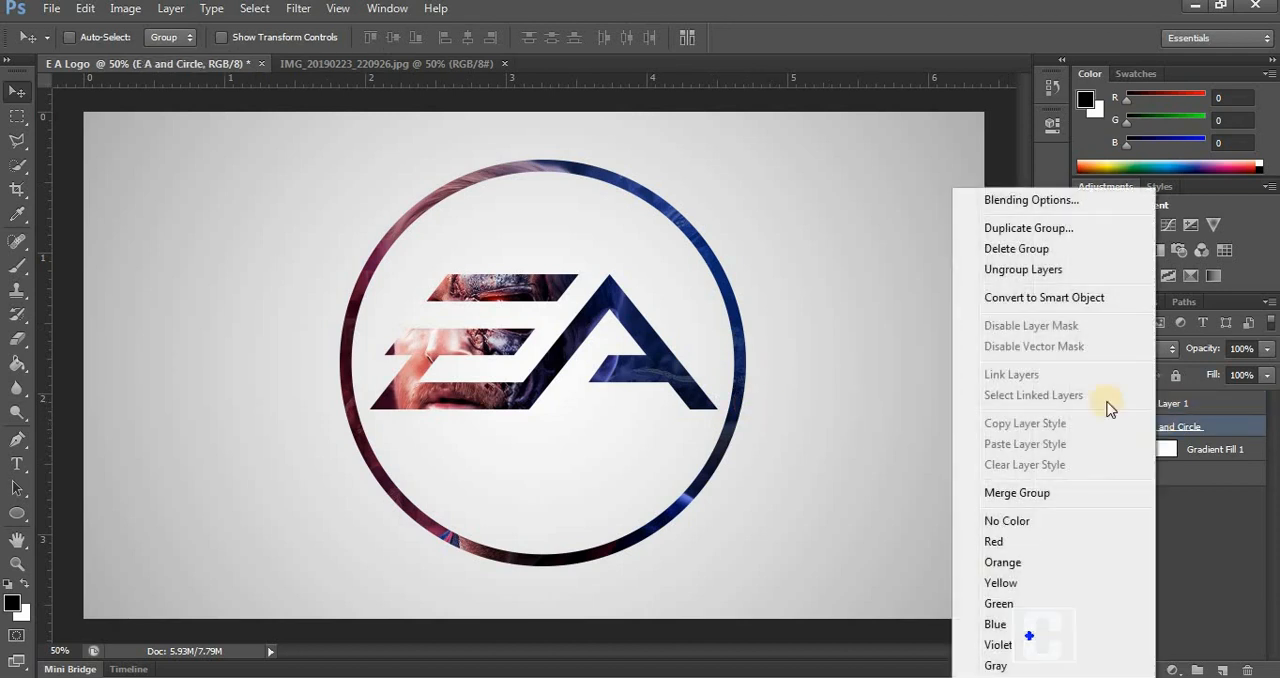
click(1043, 208)
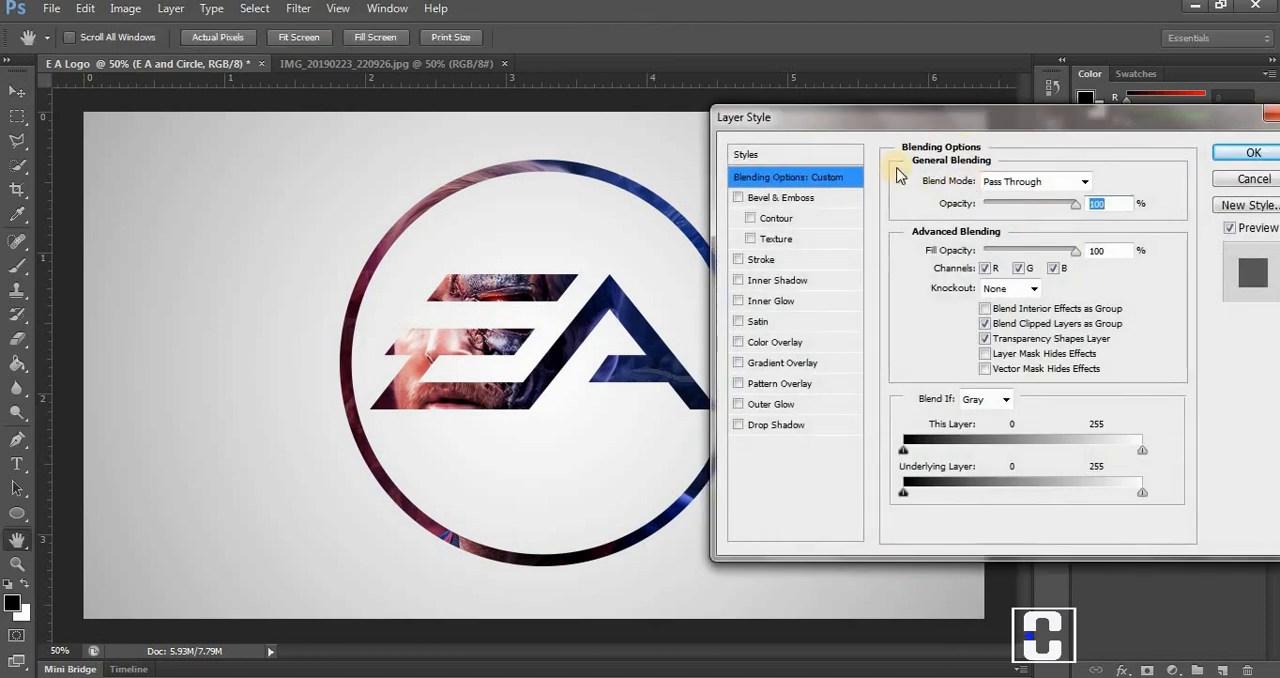
click(764, 406)
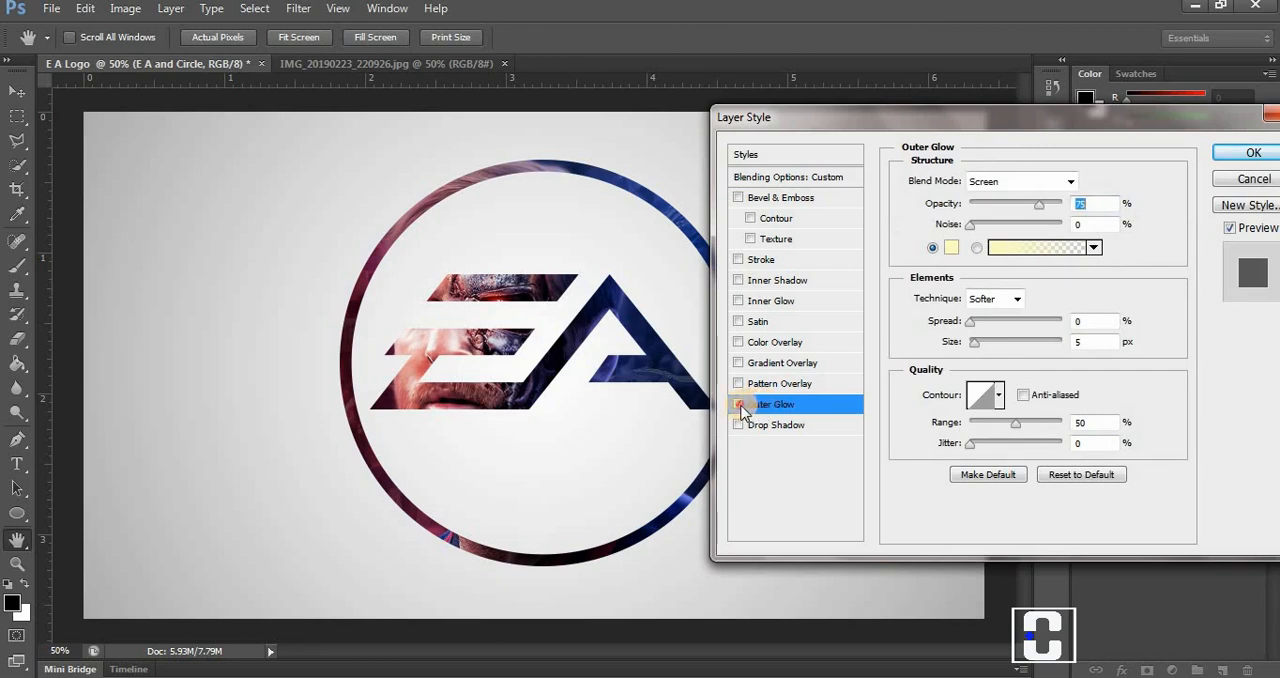
click(738, 404)
click(739, 281)
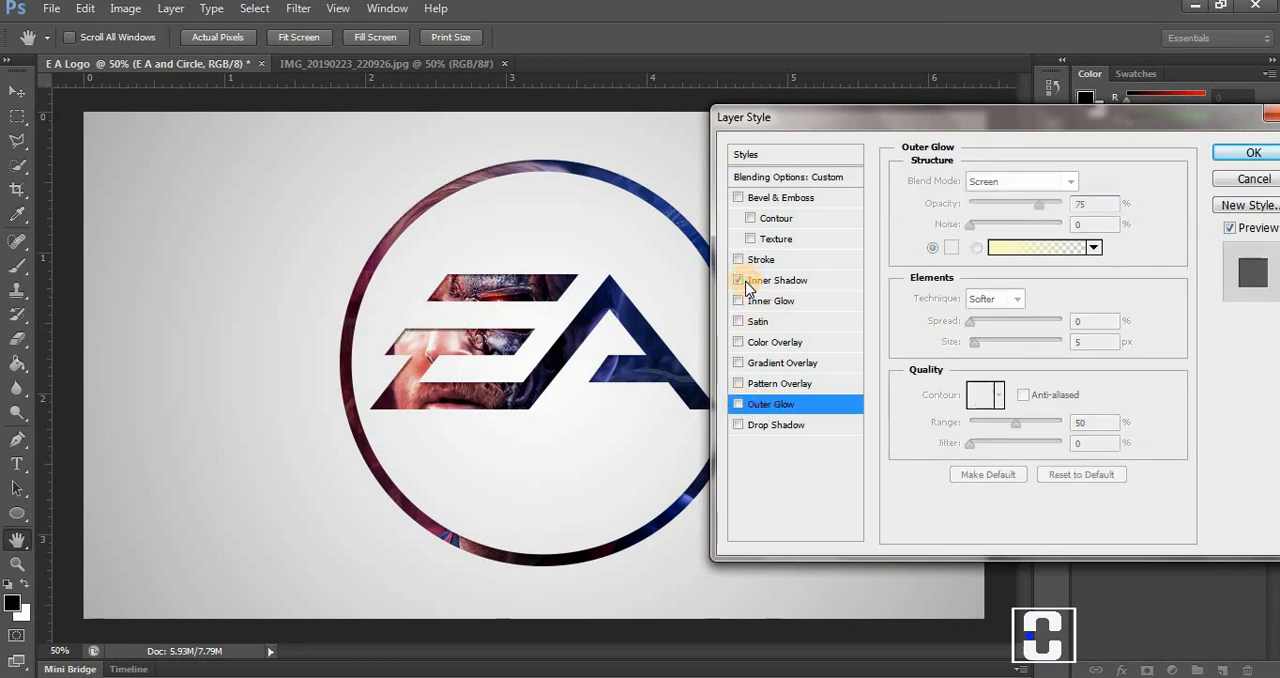
click(810, 282)
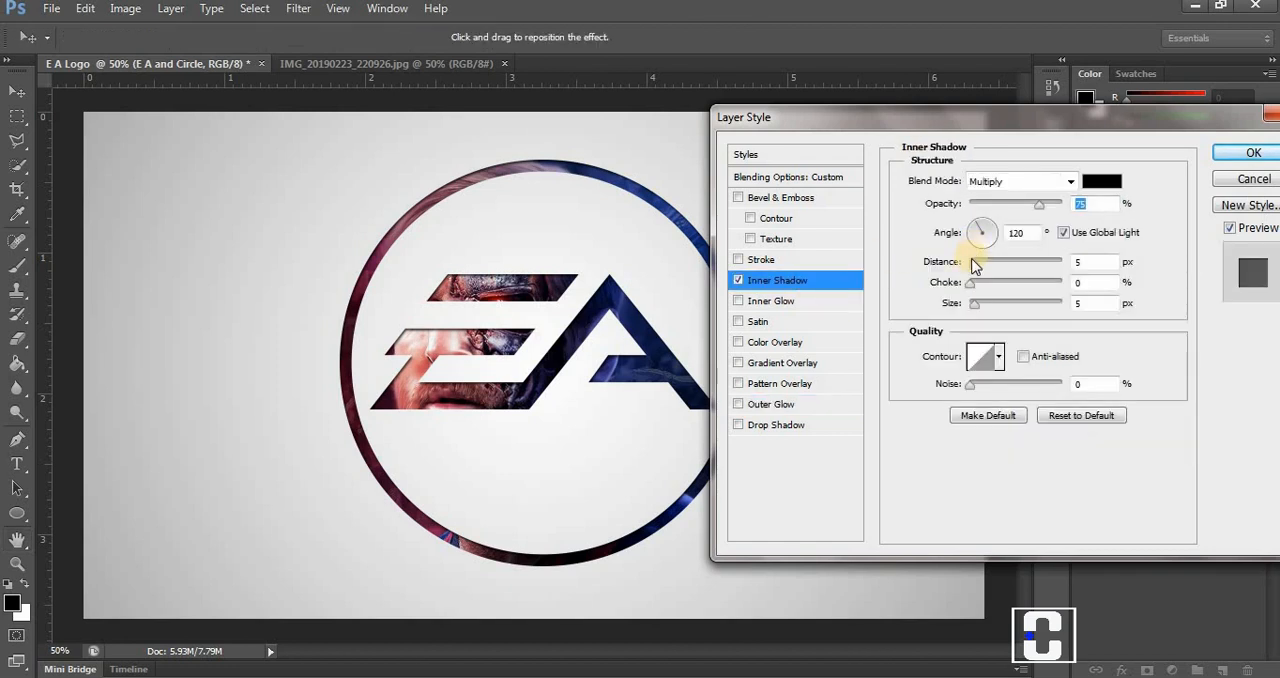
drag(975, 265, 992, 262)
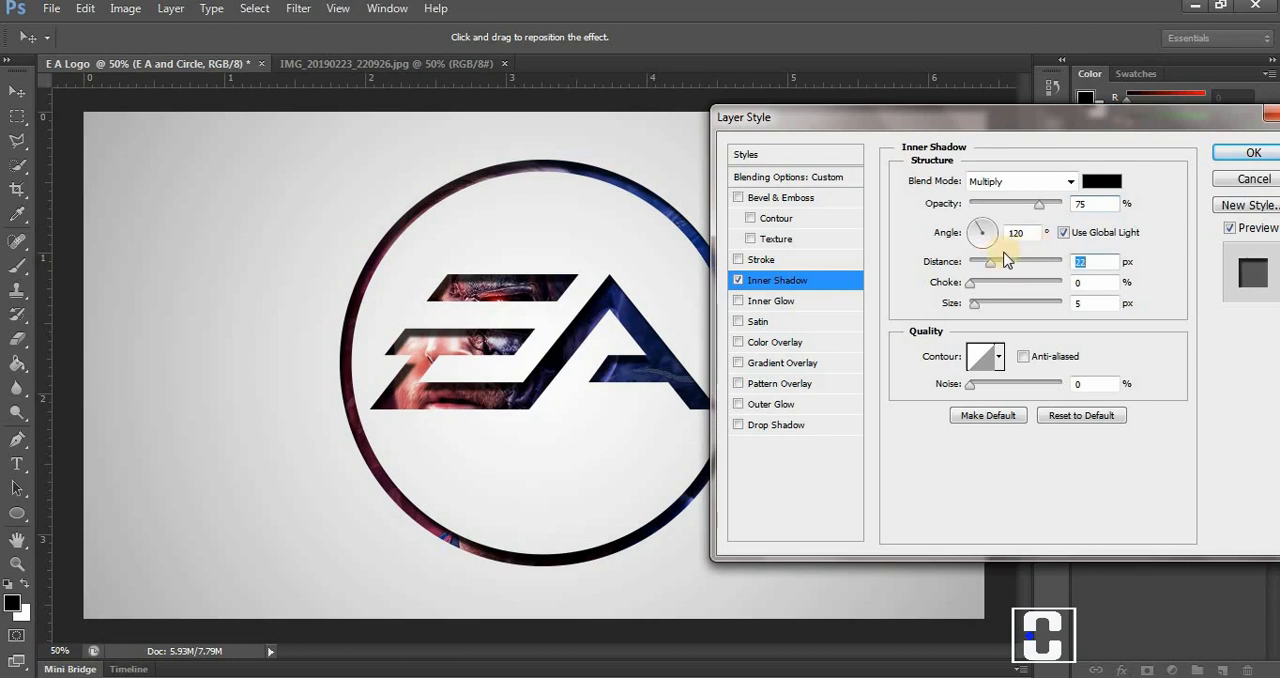
mouse_move(1040, 213)
mouse_down()
mouse_move(1073, 207)
mouse_move(982, 222)
mouse_move(1046, 207)
mouse_up()
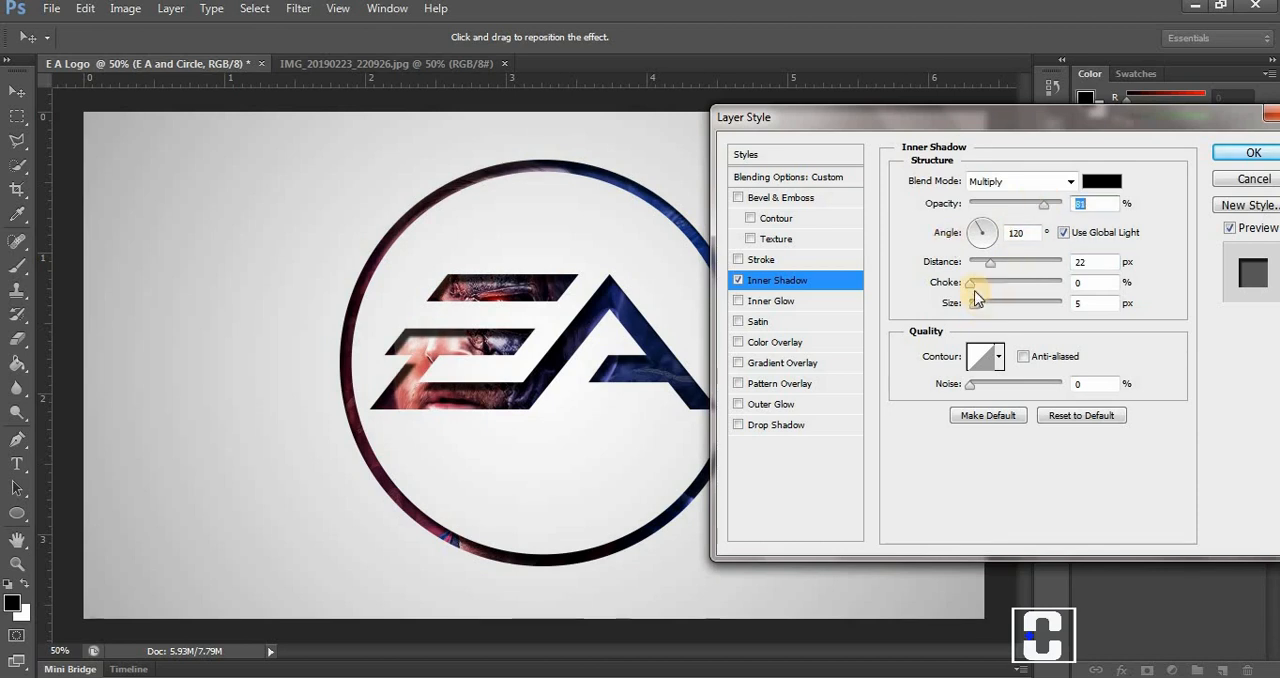
drag(968, 284, 947, 310)
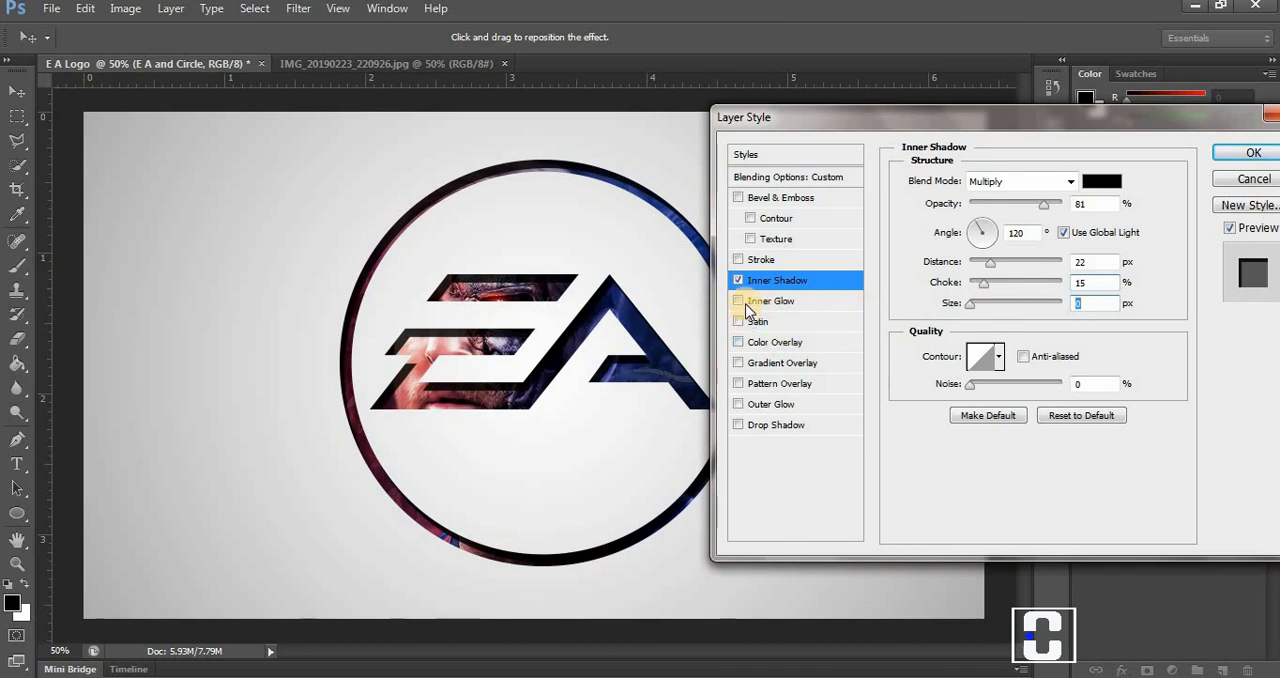
Add an Outer Glow to the "E A and Circle" group with 0% noise, 0% spread and 0 px size, raising its opacity slightly.
click(742, 403)
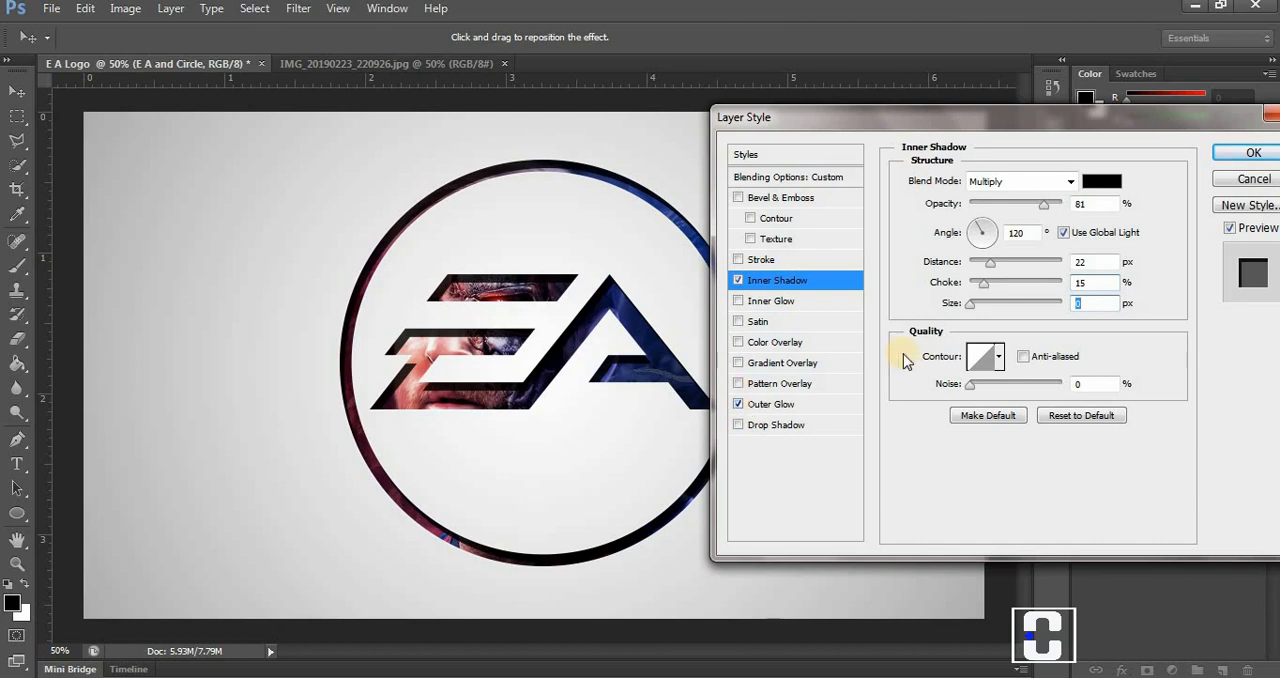
click(806, 411)
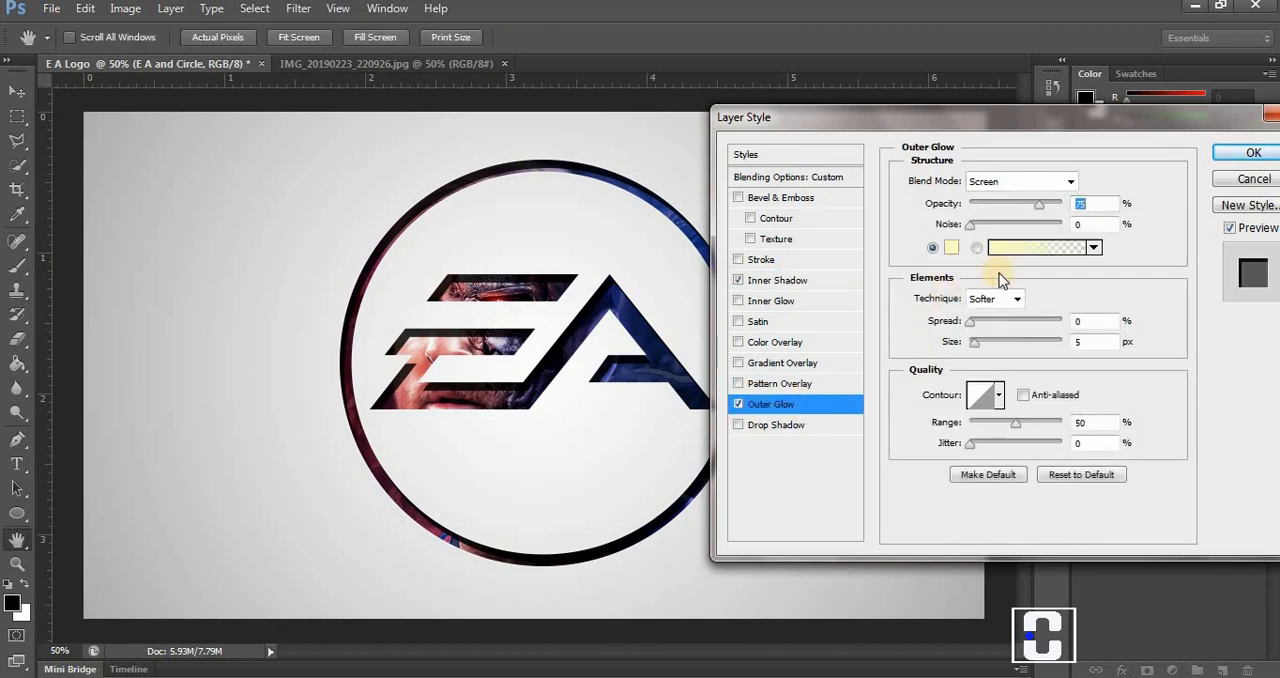
mouse_move(968, 325)
mouse_down()
mouse_move(986, 328)
mouse_move(936, 326)
mouse_move(990, 348)
mouse_move(962, 345)
mouse_up()
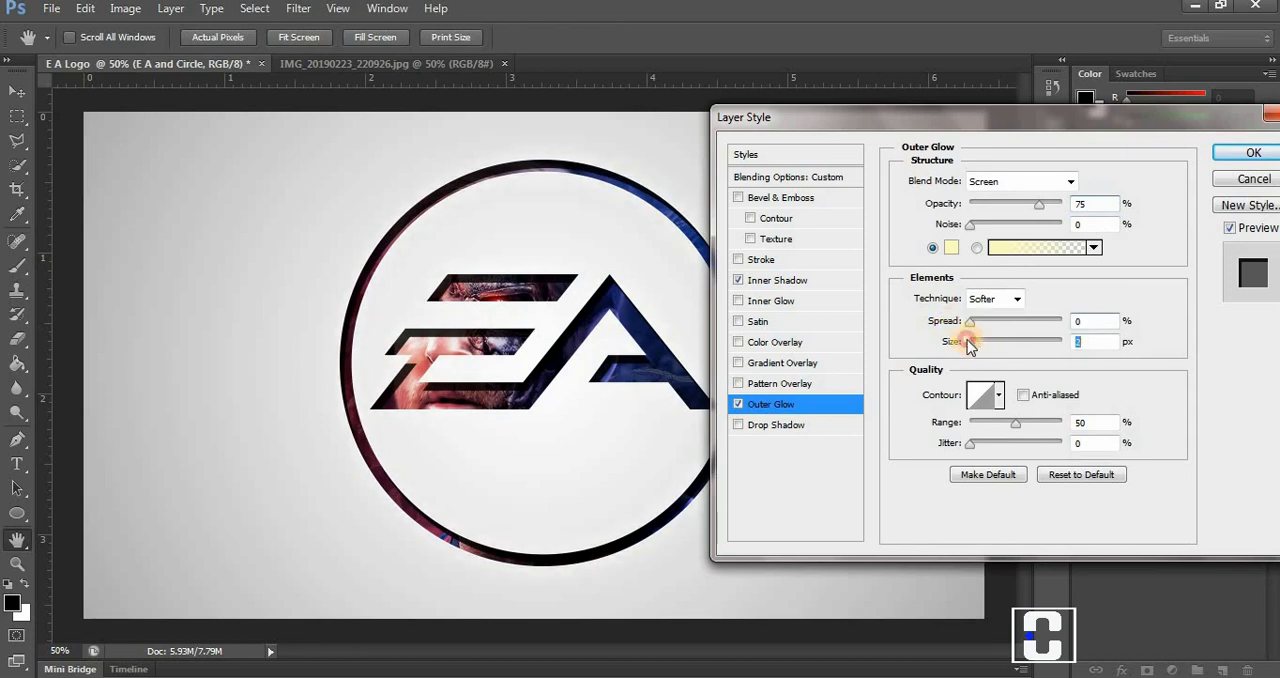
click(971, 226)
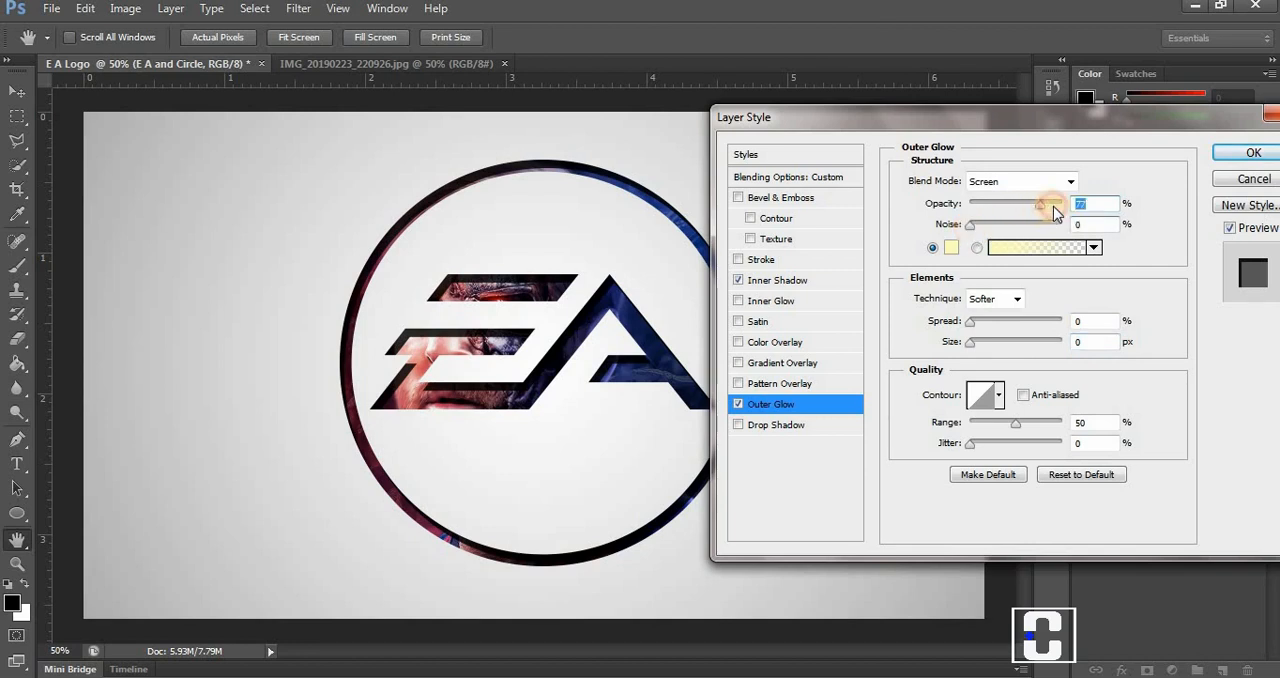
drag(1053, 206, 1059, 206)
Add a Drop Shadow to the group with 49% opacity, 8 px distance, 23% spread and 32 px size.
click(781, 426)
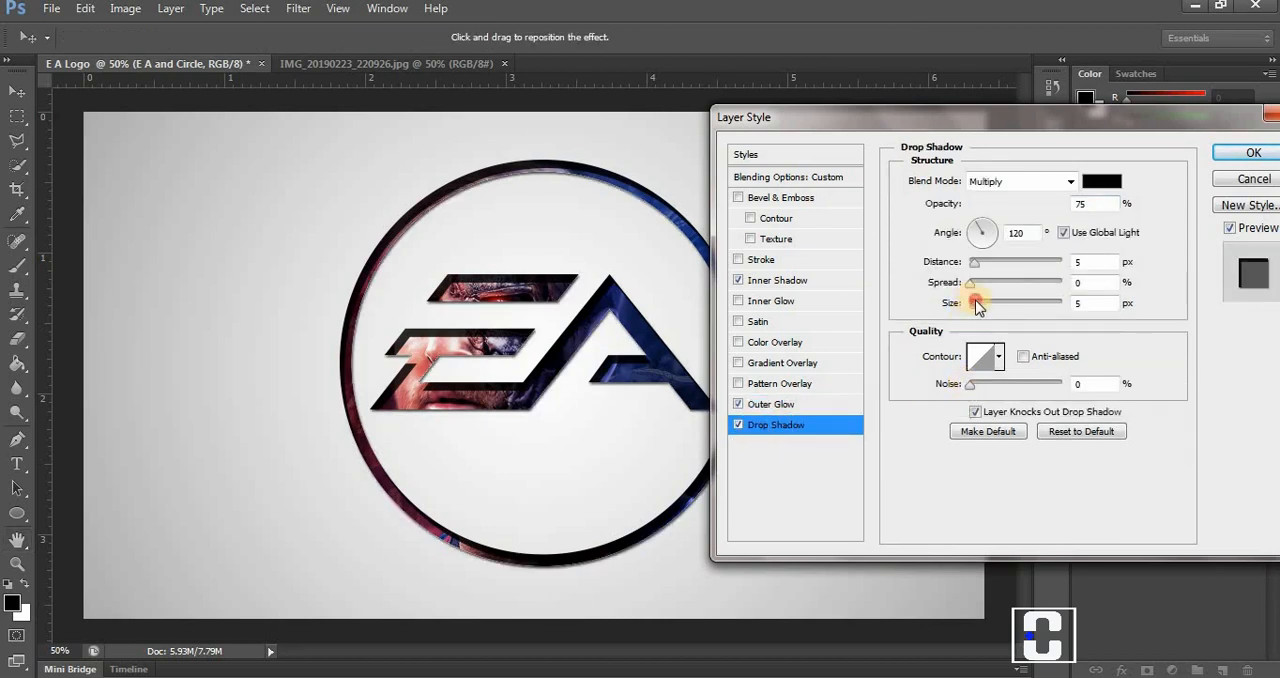
drag(975, 302, 977, 265)
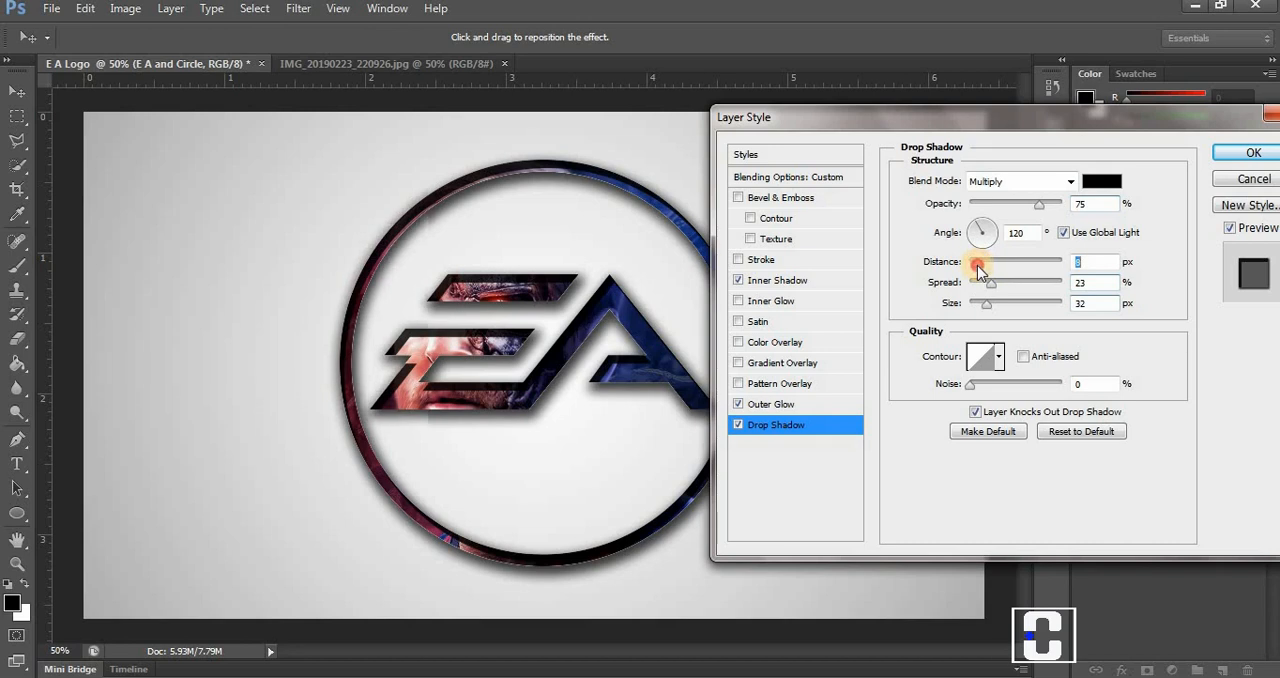
click(1037, 207)
mouse_move(1037, 207)
mouse_down()
mouse_move(1057, 207)
mouse_move(1027, 211)
mouse_up()
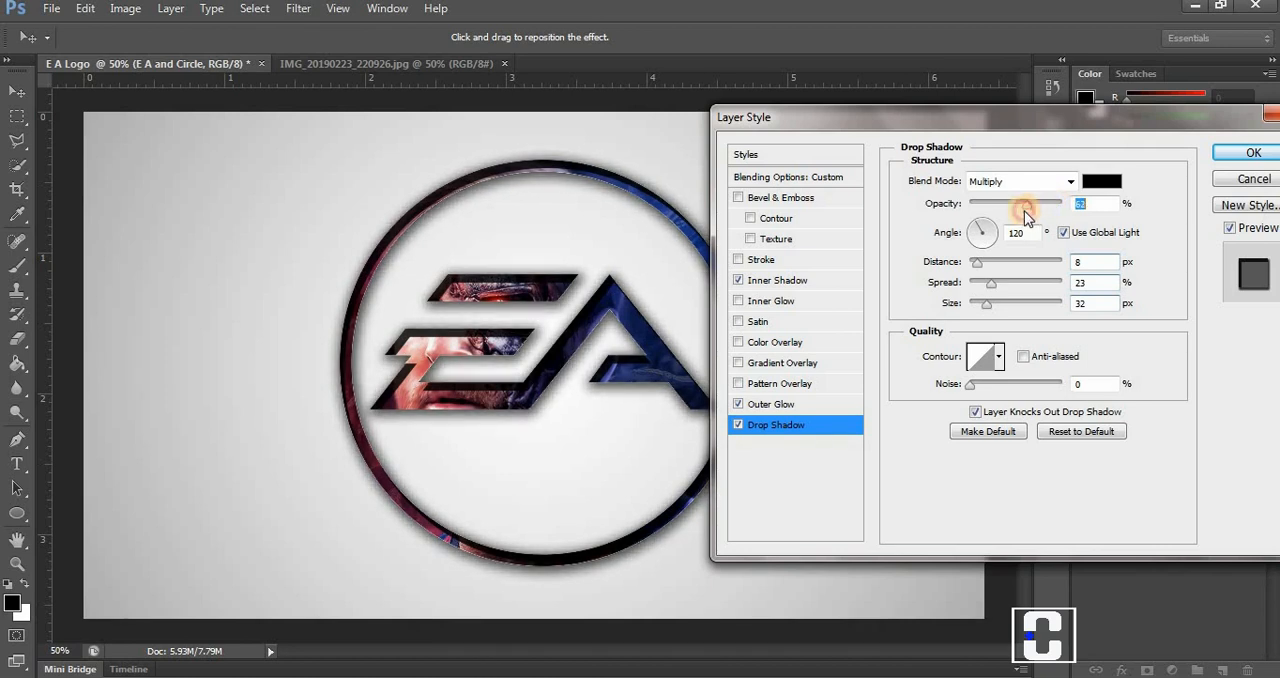
drag(1015, 213, 1014, 213)
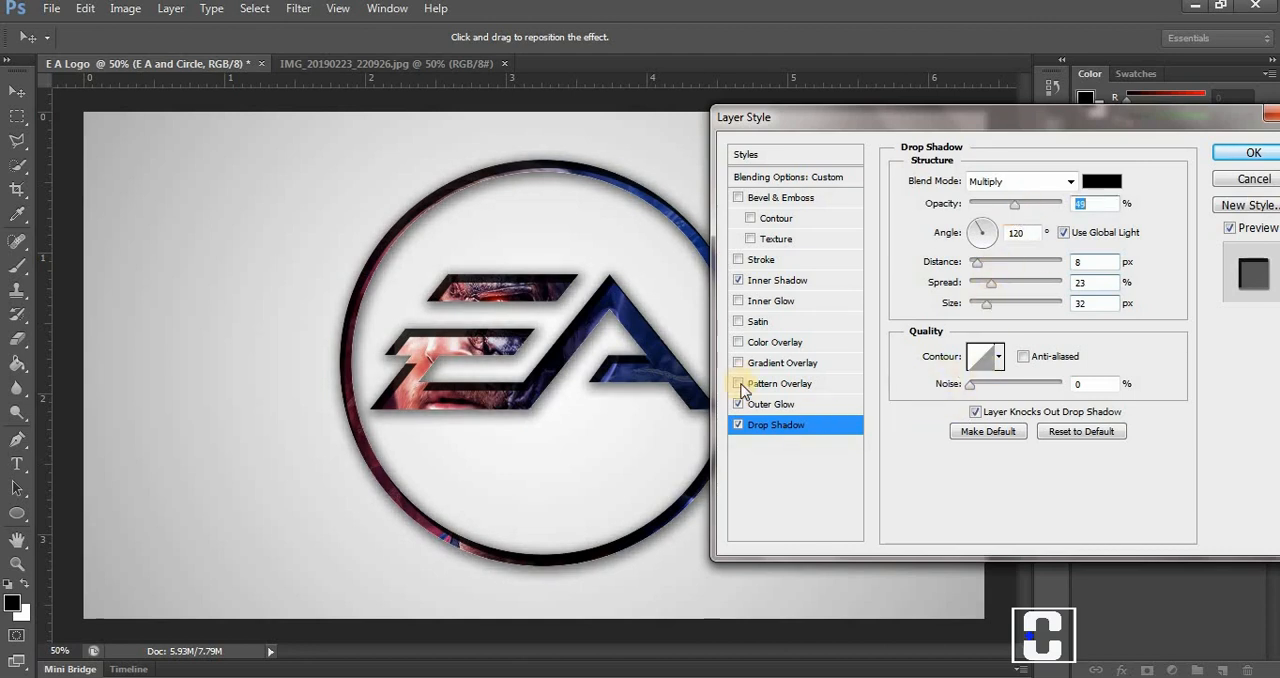
Add a linear black-to-white Gradient Overlay with 65% opacity, 90° angle and 143% scale, aligned with the layer and not reversed.
click(798, 362)
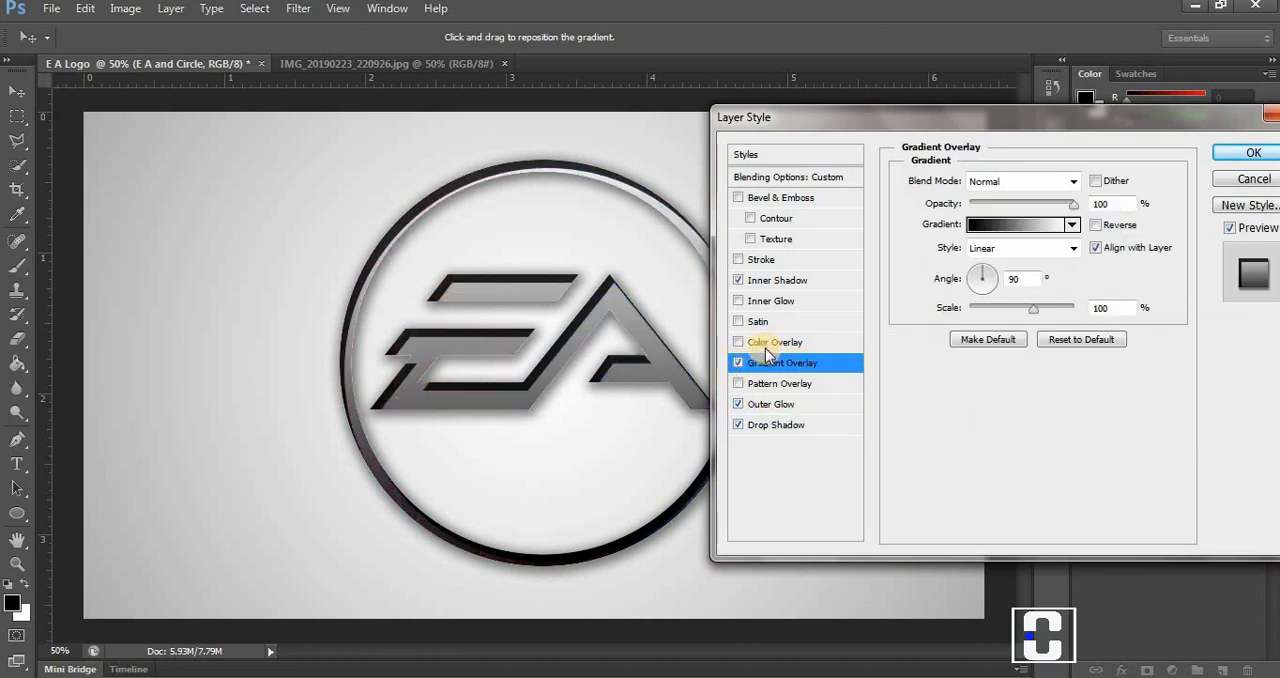
click(1015, 225)
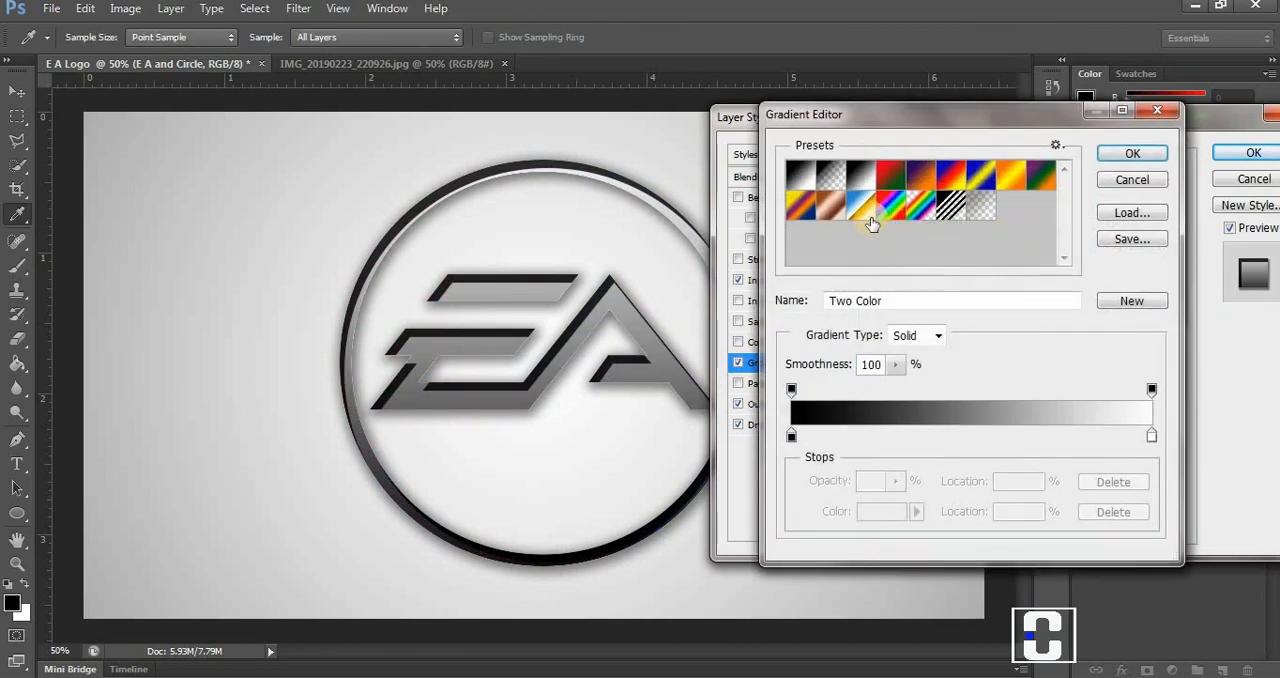
click(791, 436)
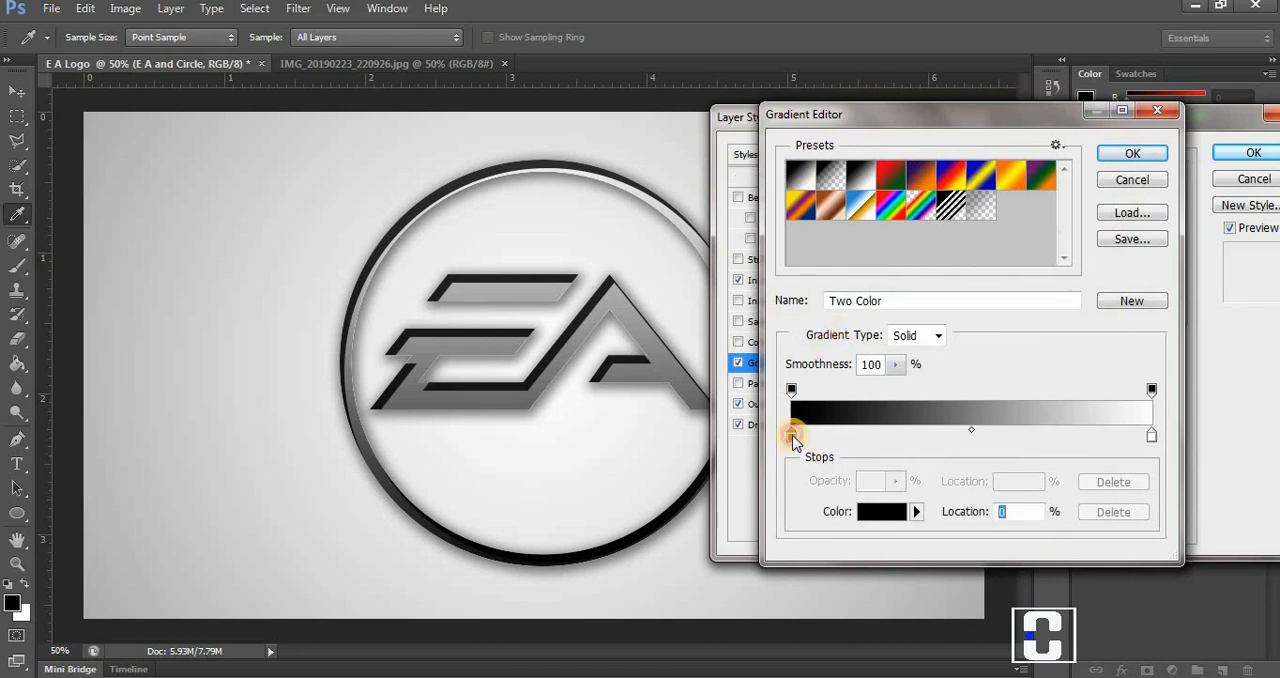
click(1116, 157)
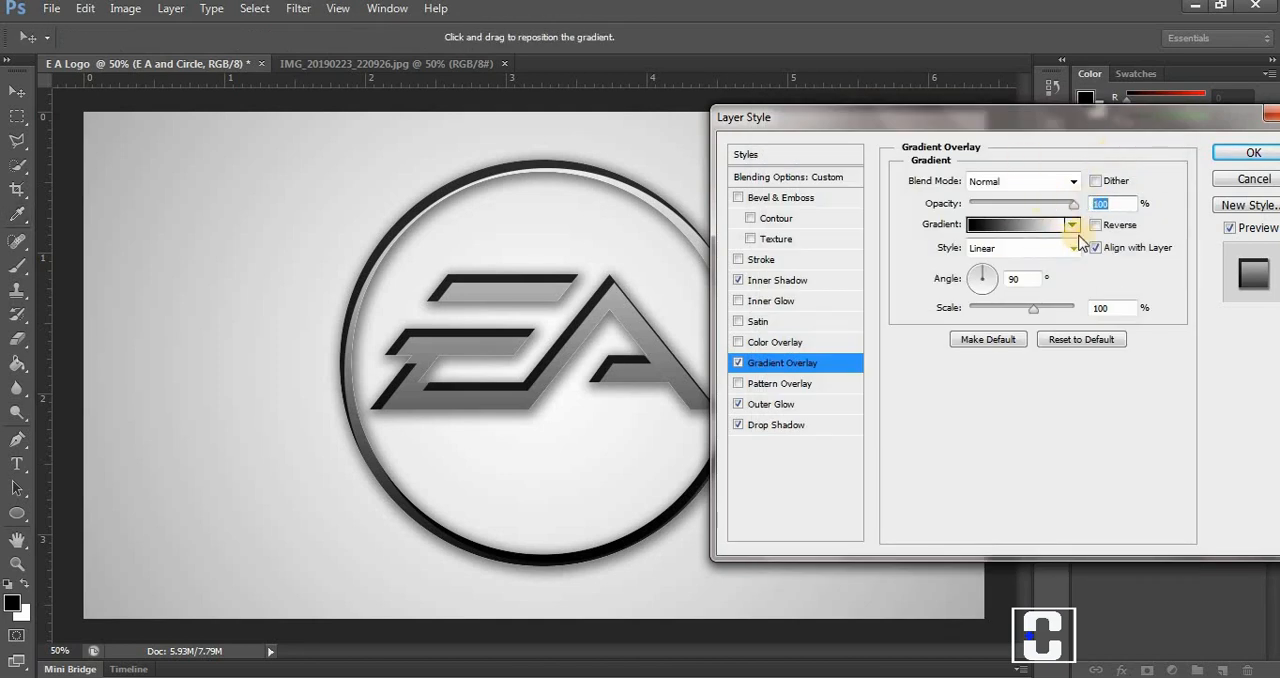
click(1097, 226)
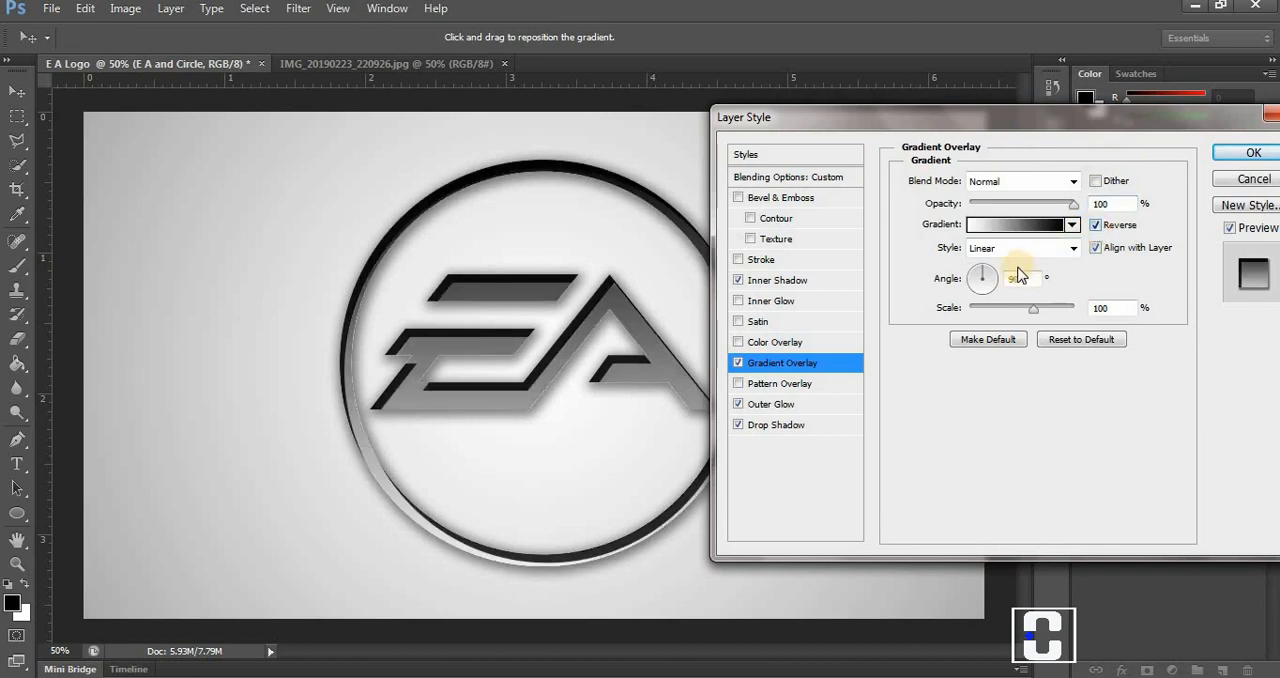
click(1093, 310)
mouse_move(1075, 309)
mouse_down()
mouse_move(970, 309)
mouse_move(1068, 308)
mouse_up()
drag(1072, 210, 1006, 214)
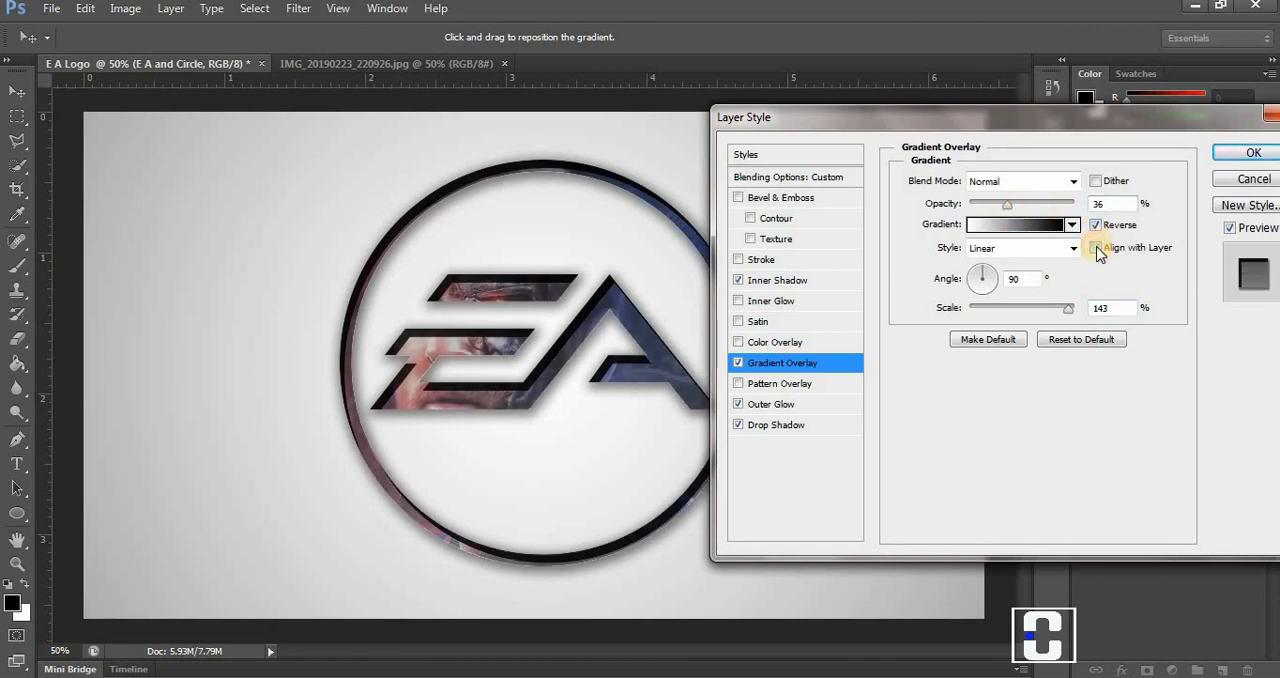
click(1096, 248)
click(1096, 224)
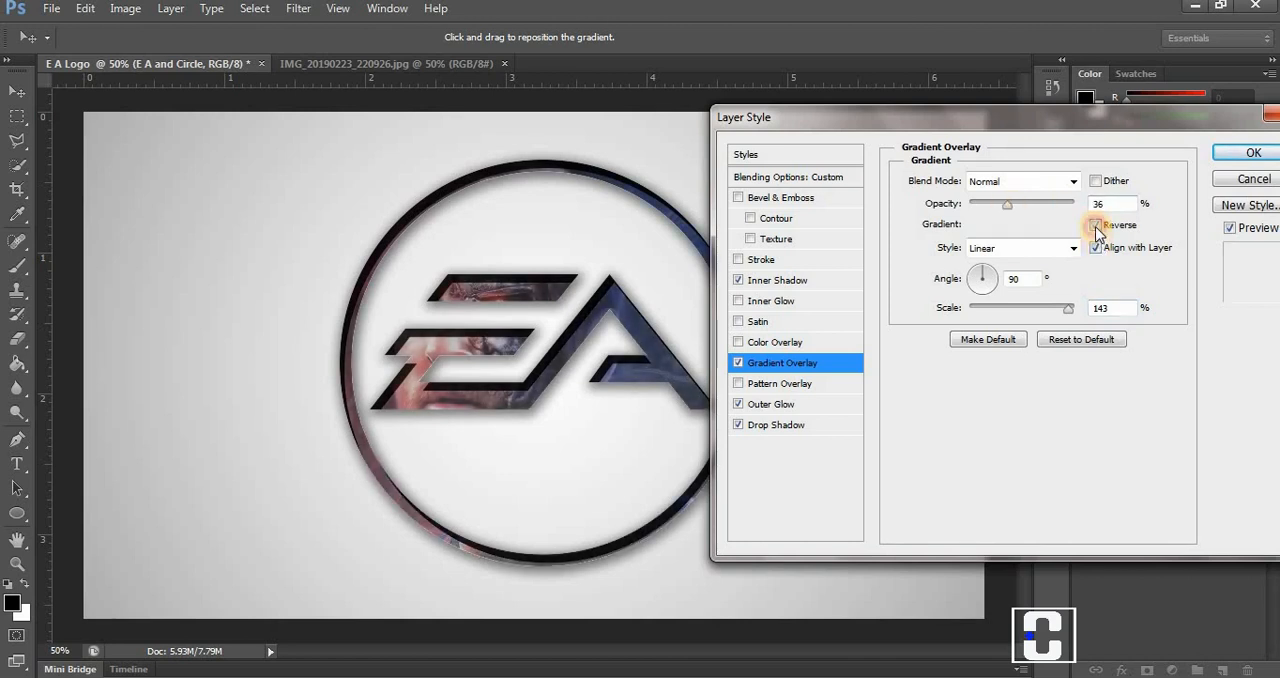
drag(1007, 204, 1038, 206)
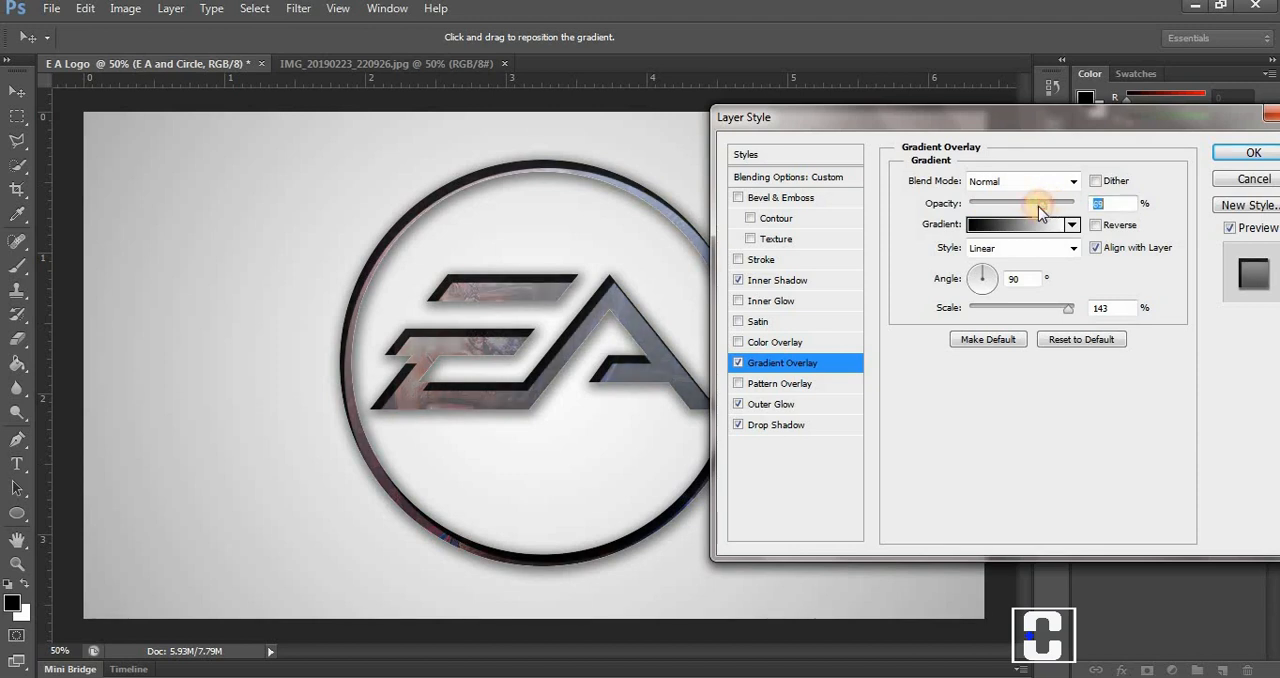
Compare the whole logo with and without the Inner Shadow effect, keeping the circle in view.
click(746, 286)
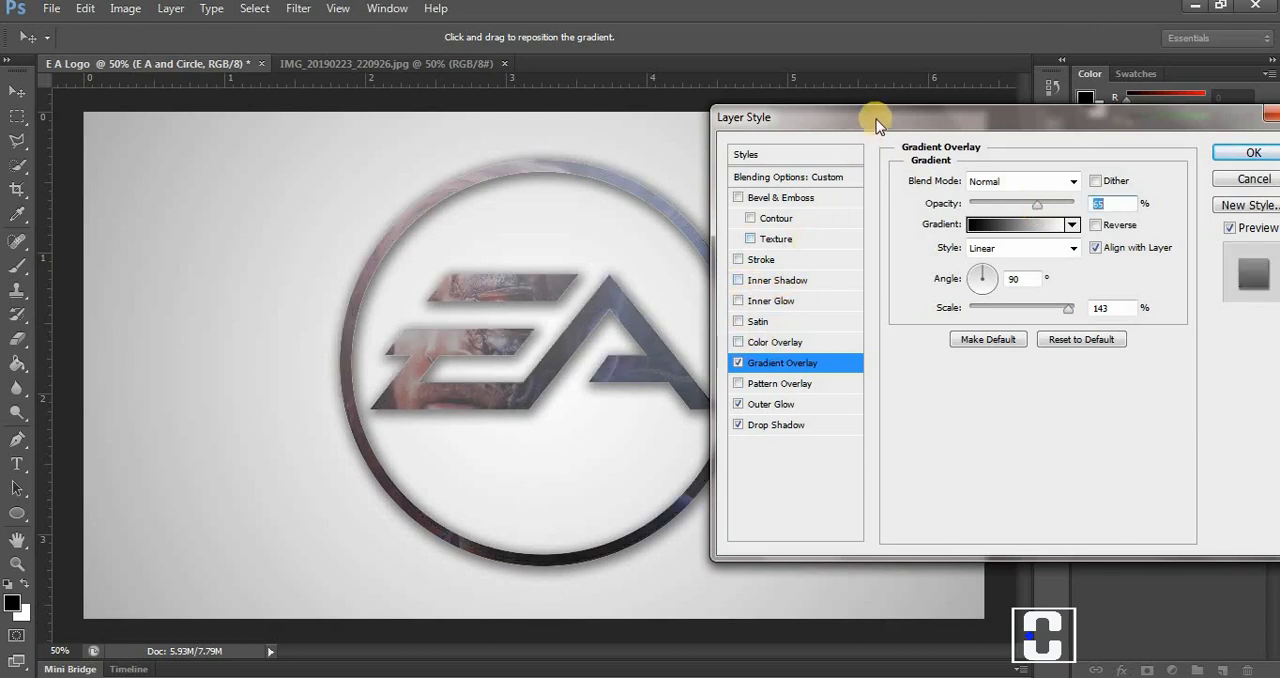
drag(877, 117, 929, 114)
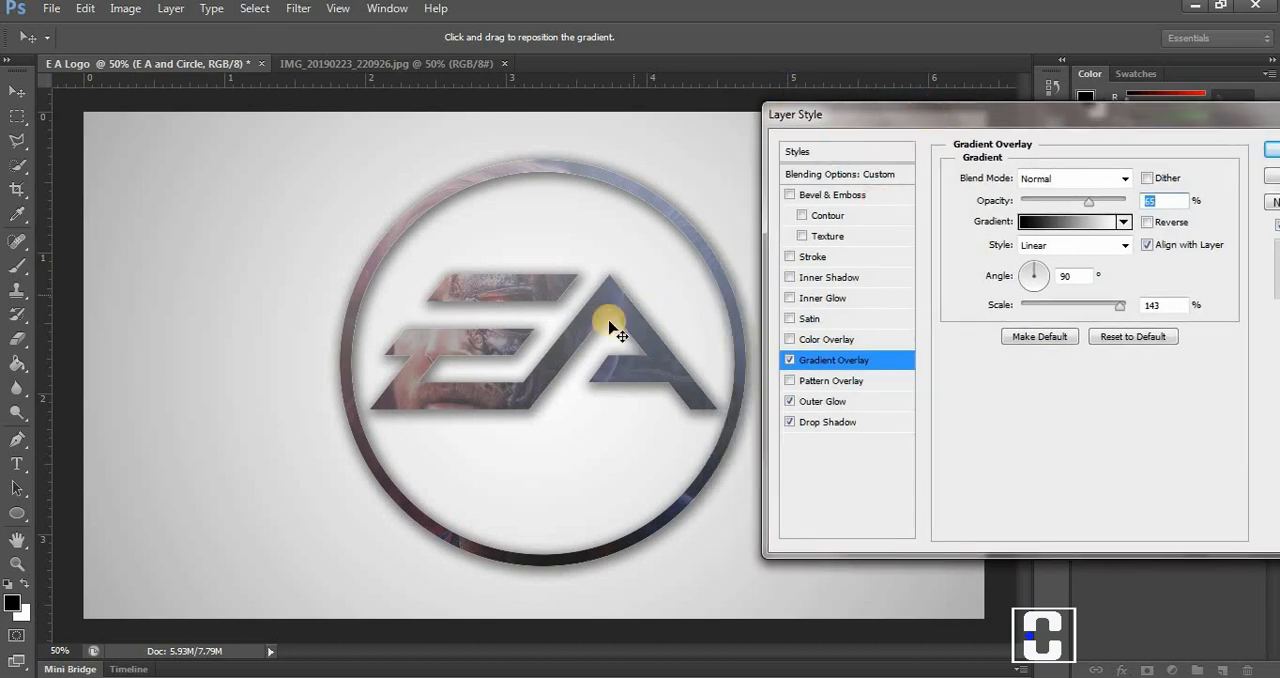
click(790, 279)
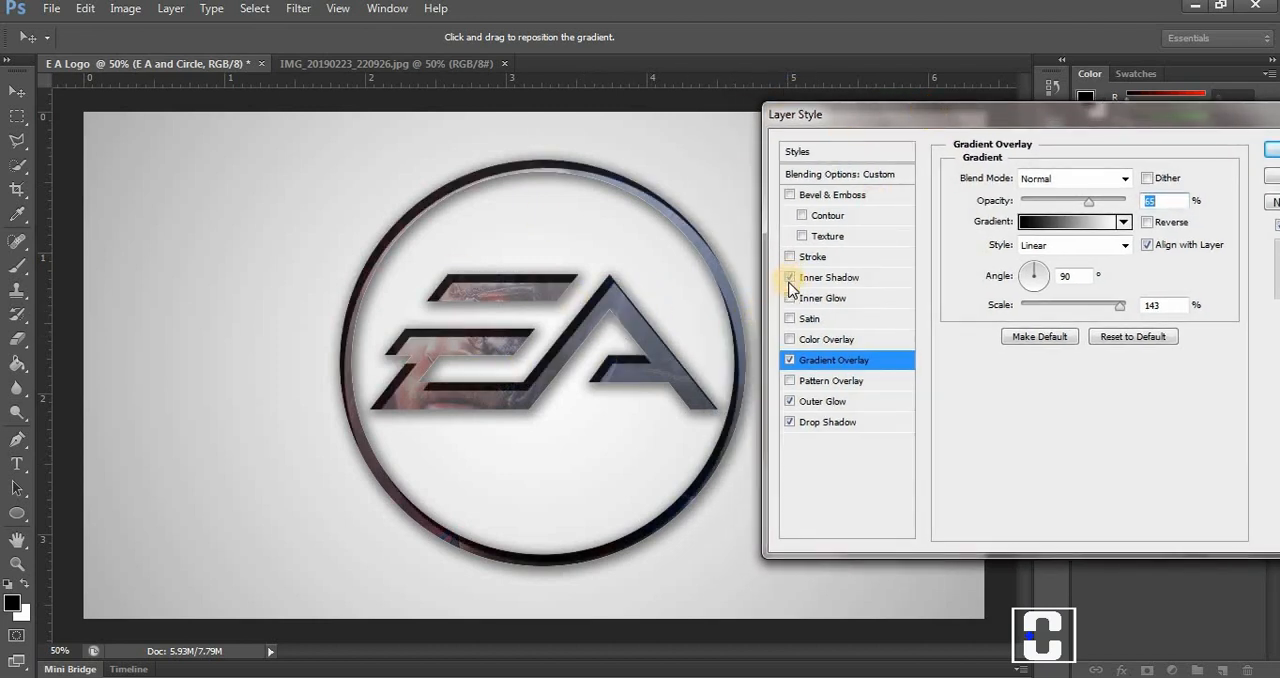
click(790, 279)
Set the Inner Shadow to 32% opacity, 9 px distance, 0% choke and 10 px size, and apply the layer styles.
click(835, 278)
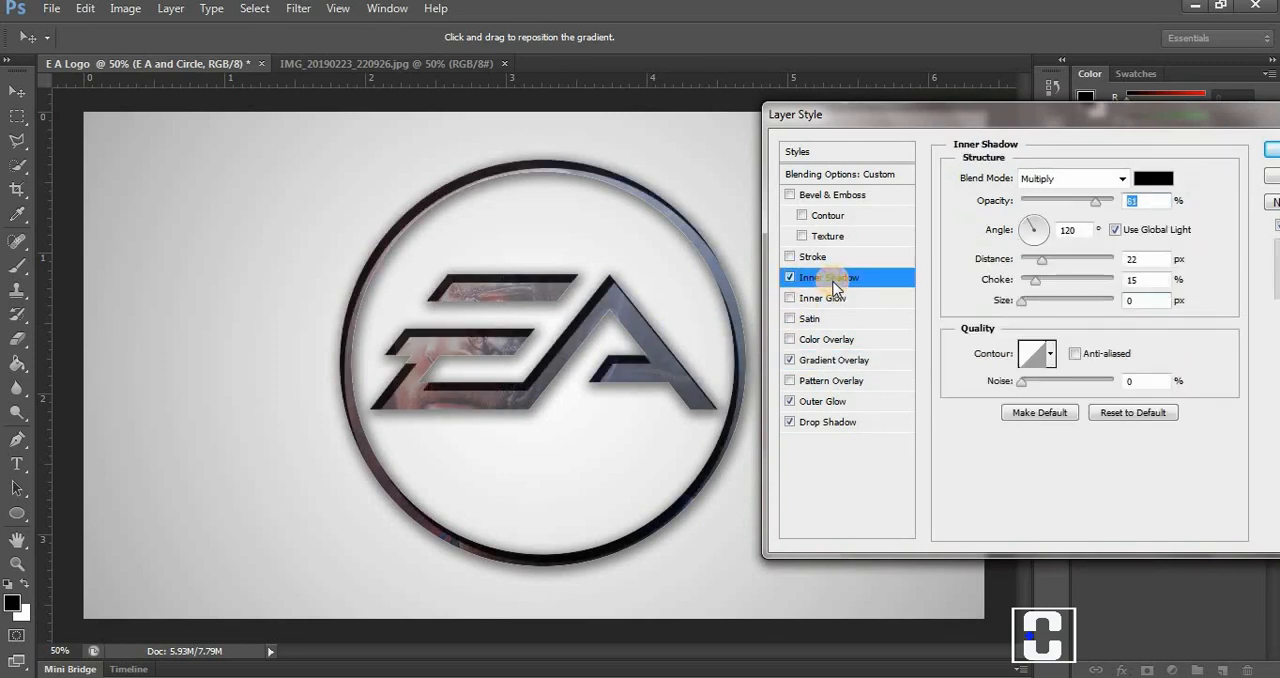
drag(1100, 205, 1050, 204)
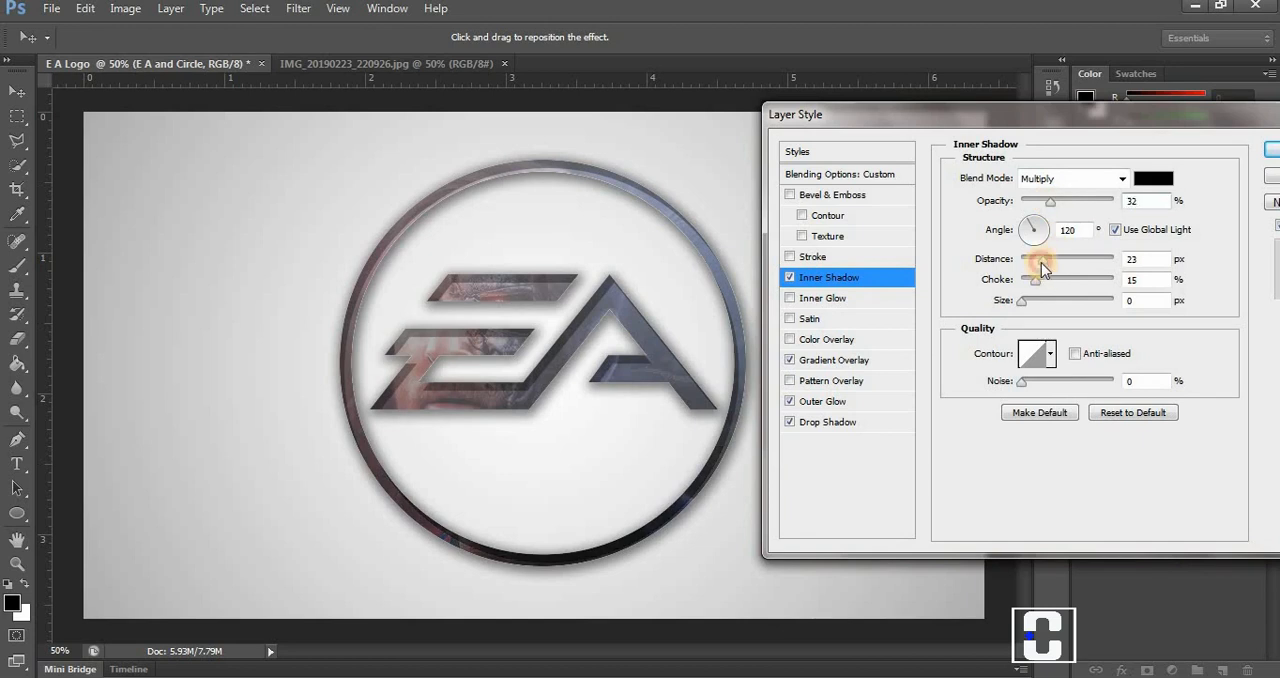
drag(1029, 263, 1030, 266)
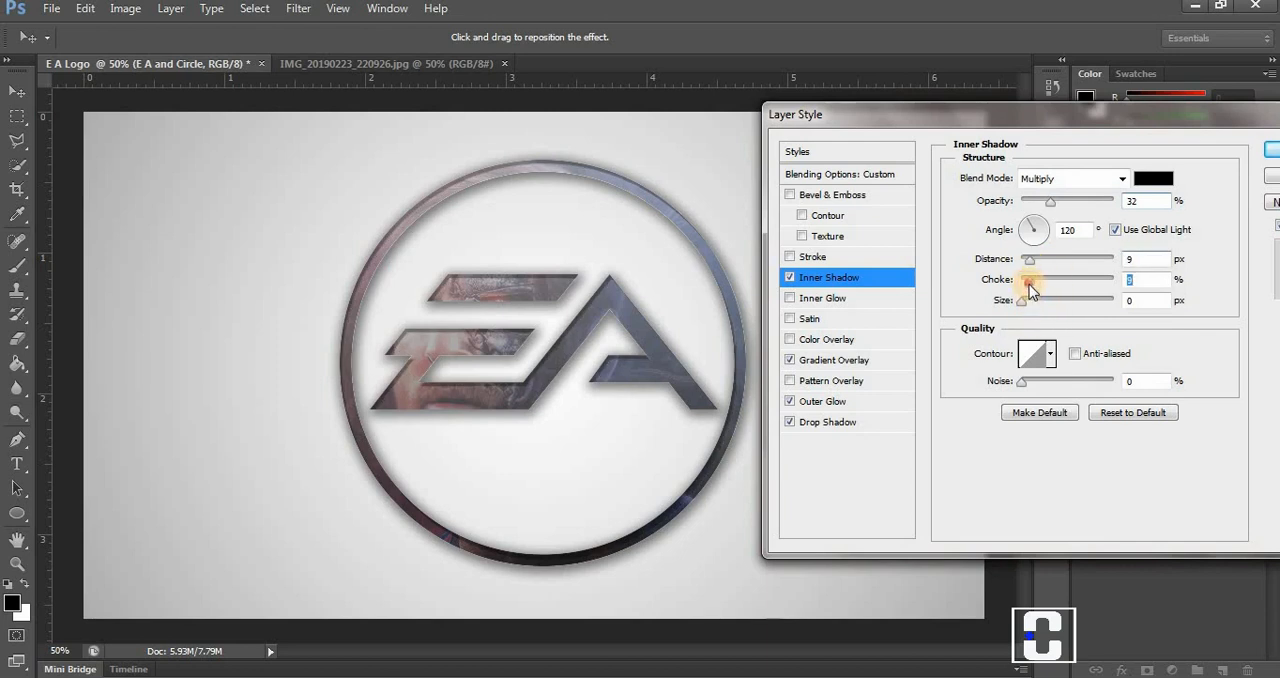
drag(1026, 284, 1030, 306)
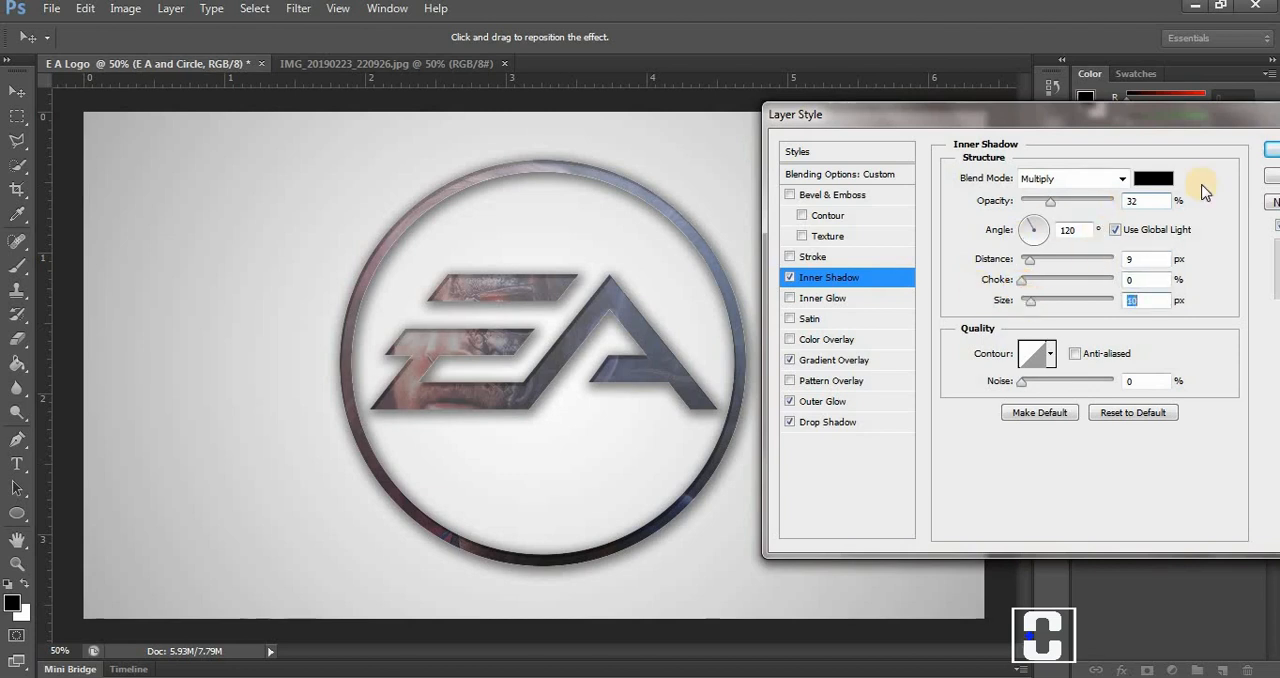
click(1164, 122)
drag(1164, 122, 1007, 66)
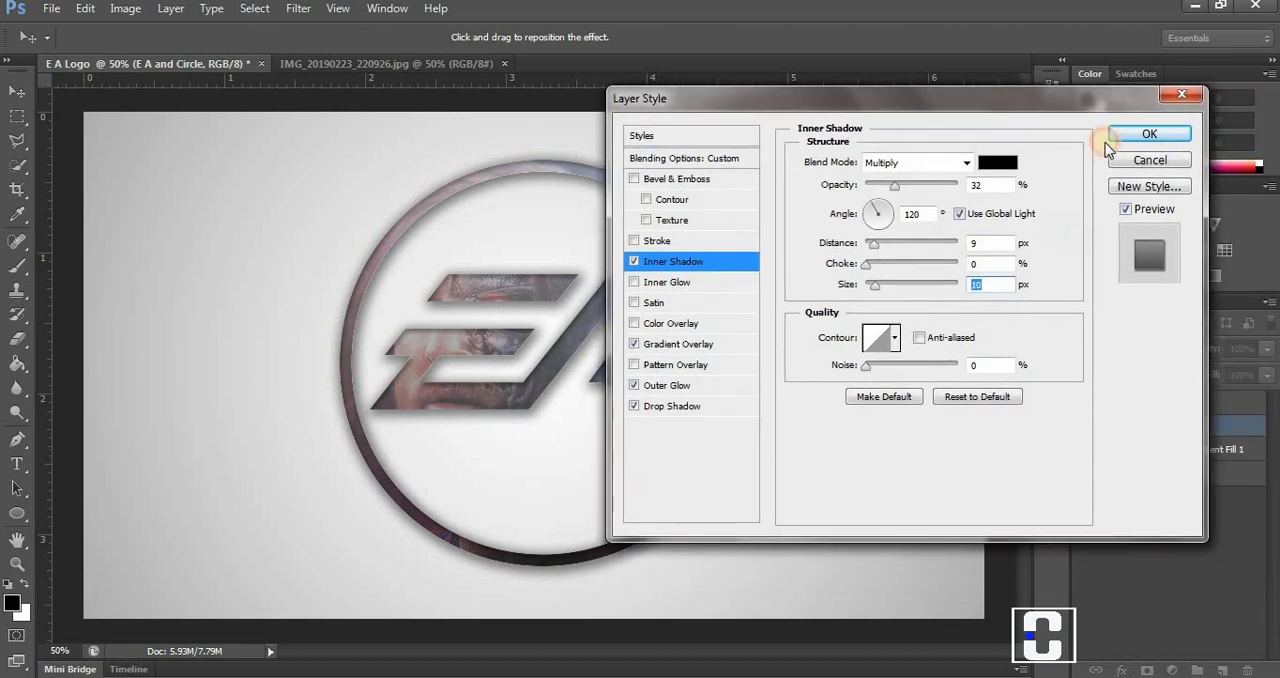
click(1140, 130)
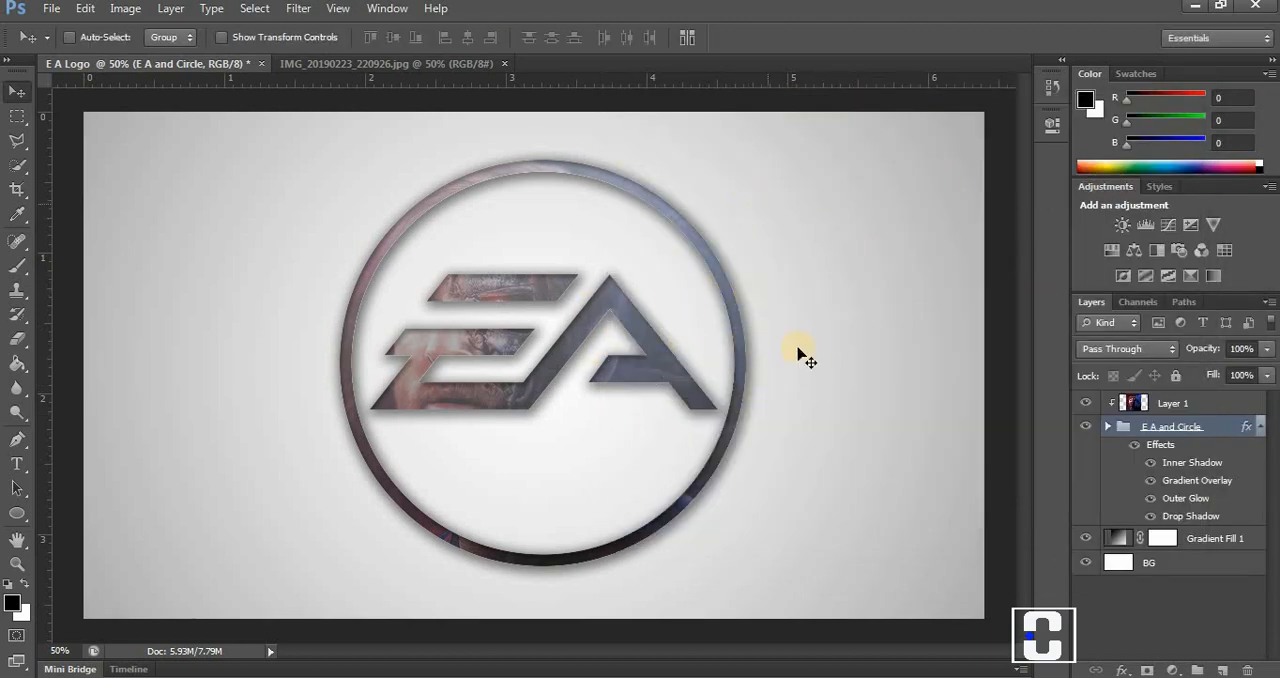
Save a PNG copy of the logo to the Desktop as "E A Logo.png".
click(52, 10)
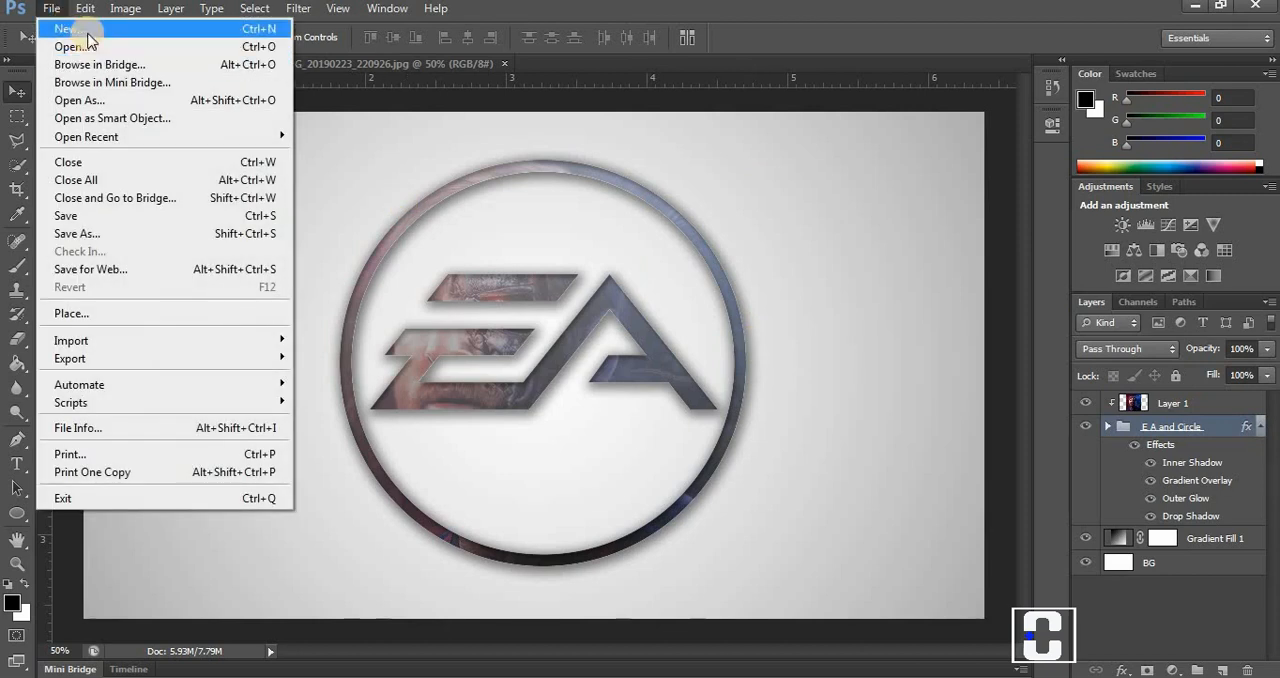
click(81, 234)
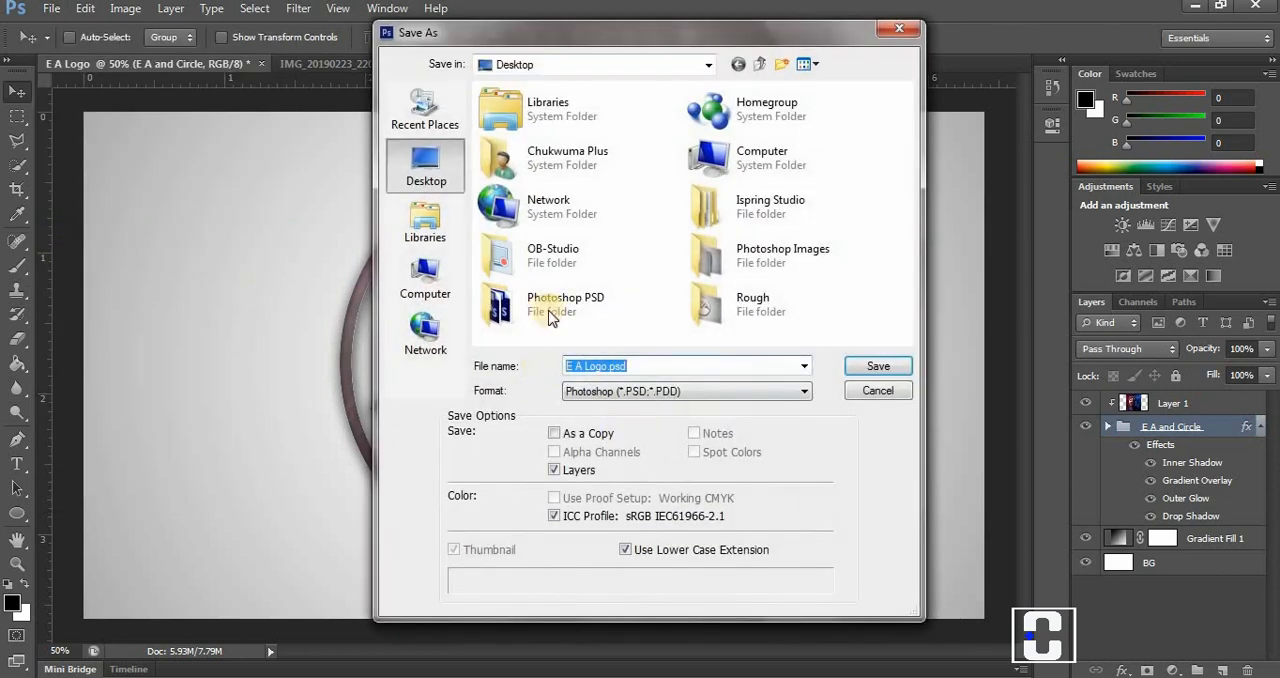
click(627, 391)
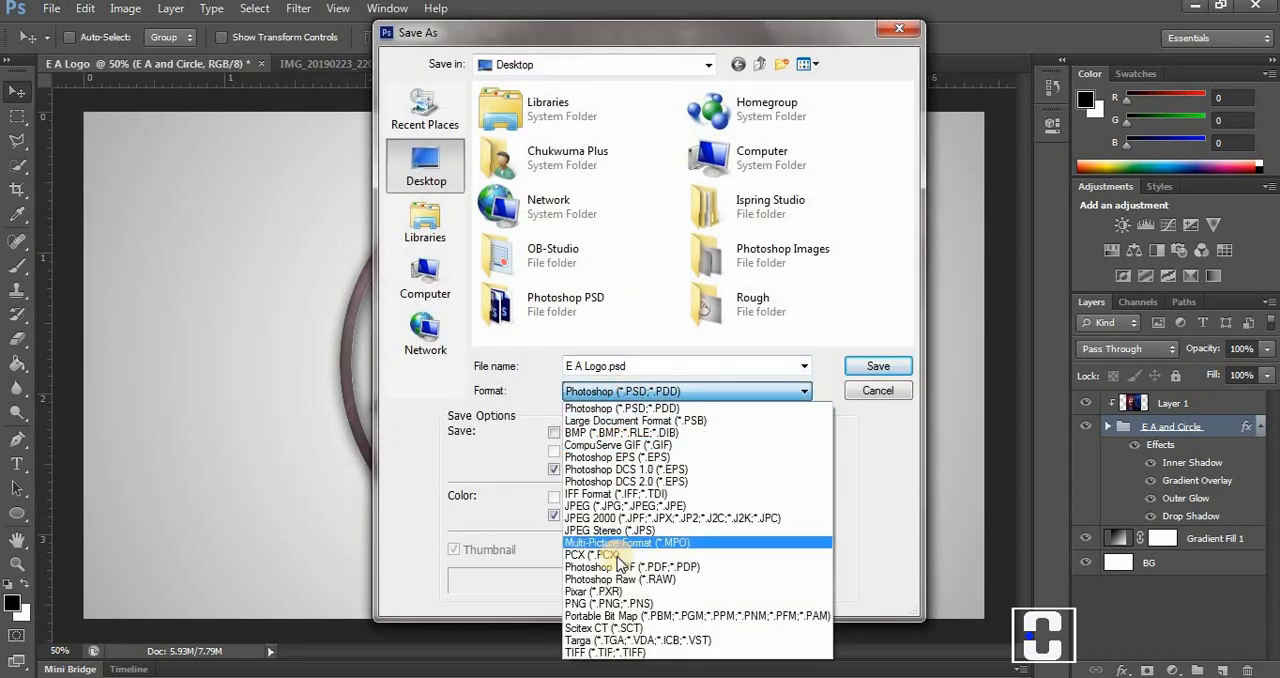
click(627, 603)
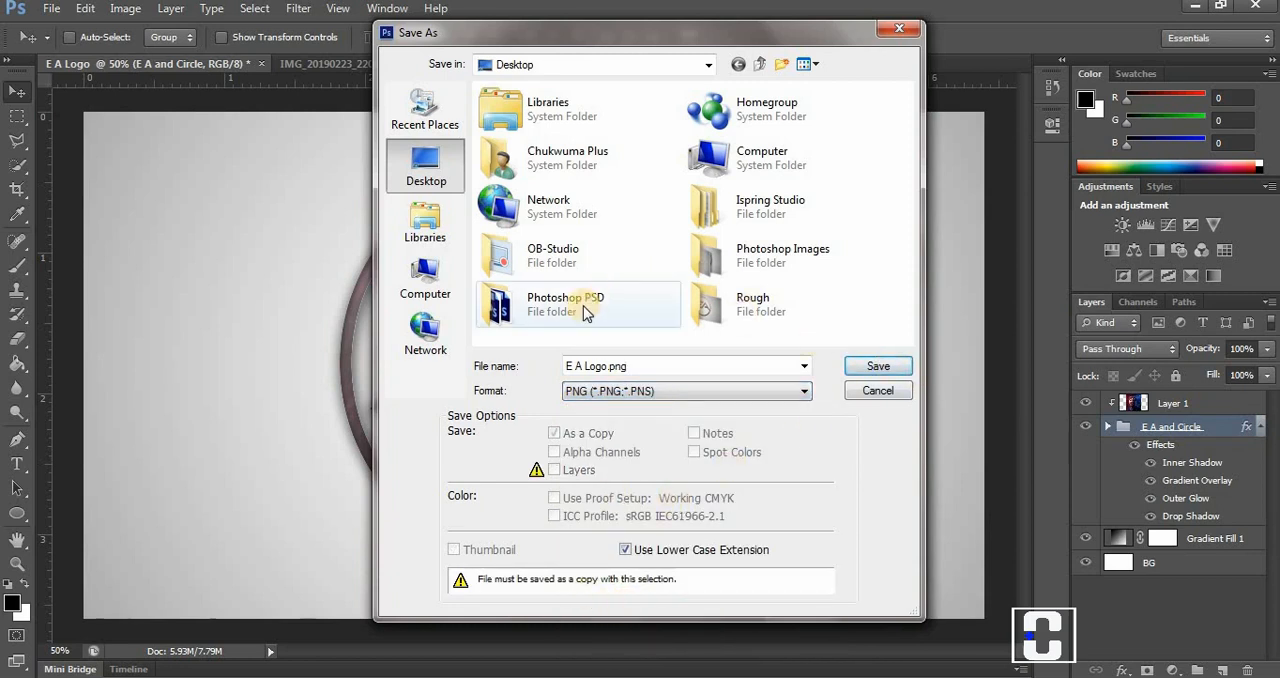
click(866, 366)
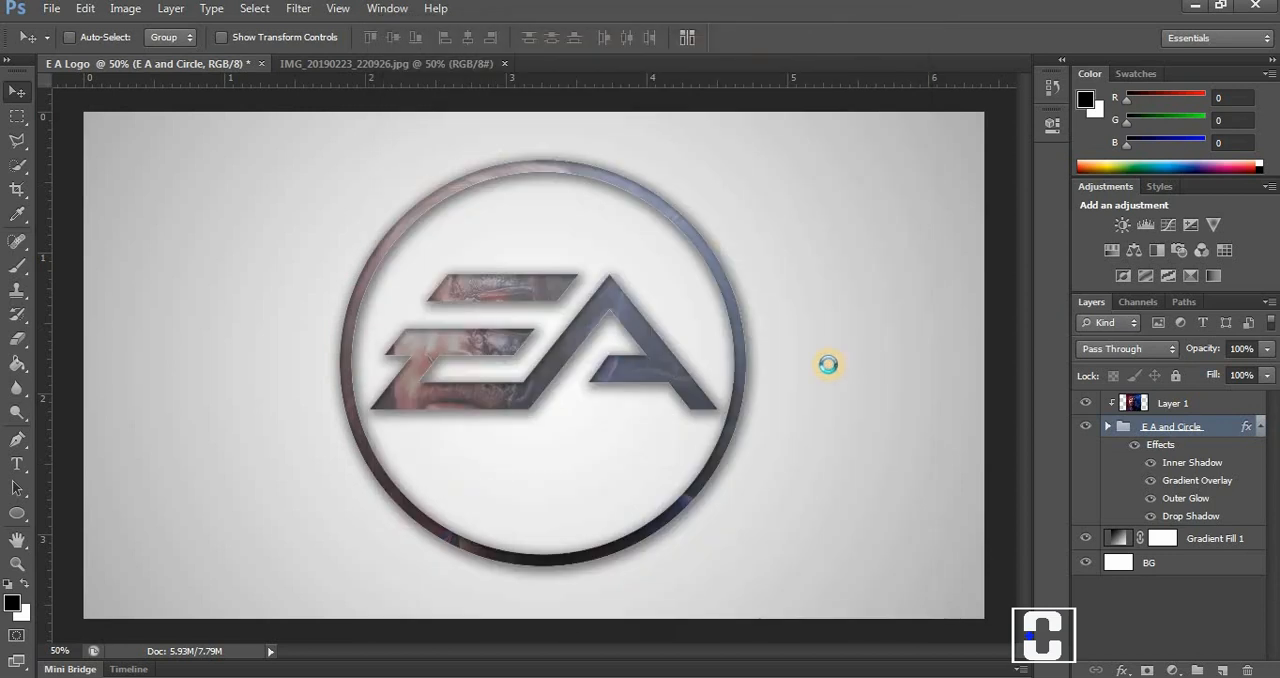
click(725, 208)
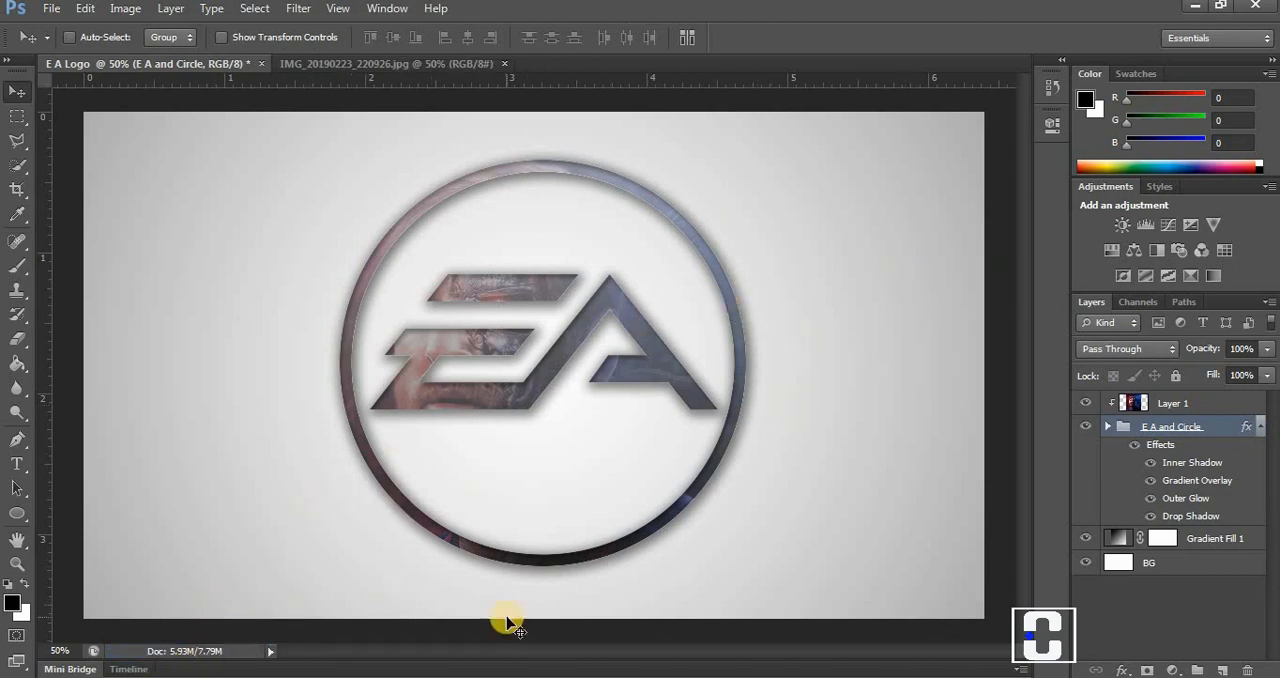
View E A Logo.png from the desktop maximised in Windows Photo Viewer, and place its desktop icon above the Rough folder.
click(590, 676)
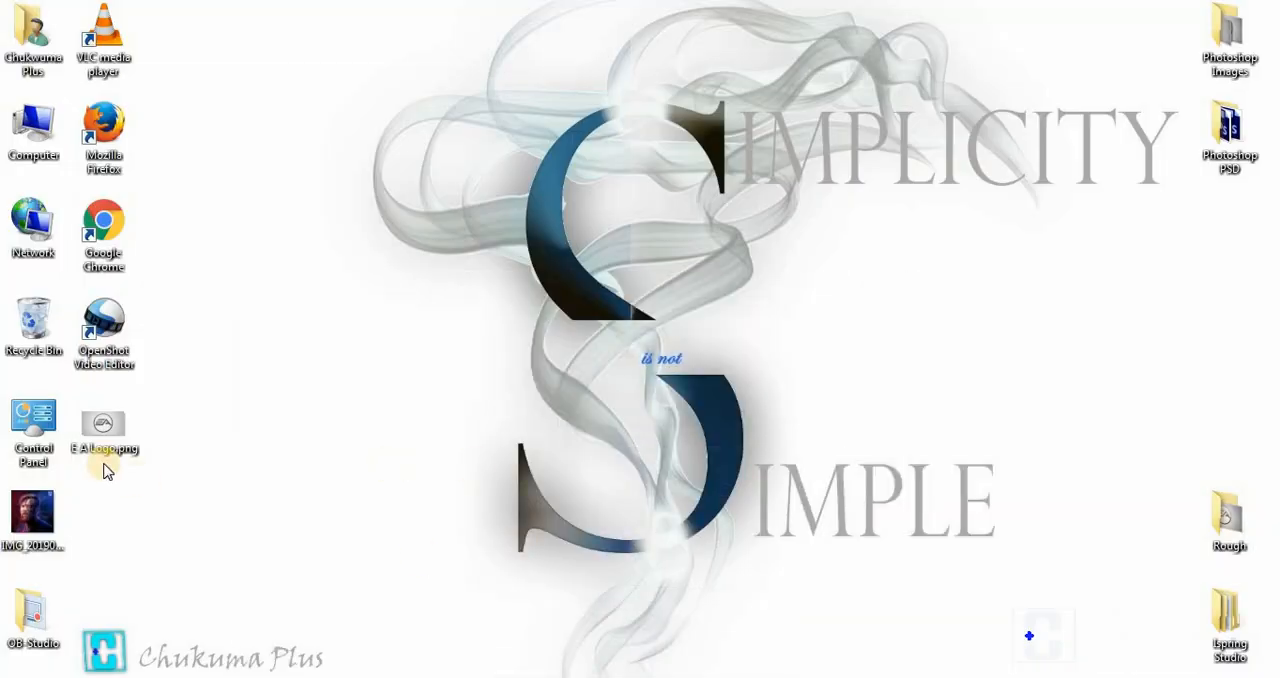
double_click(95, 418)
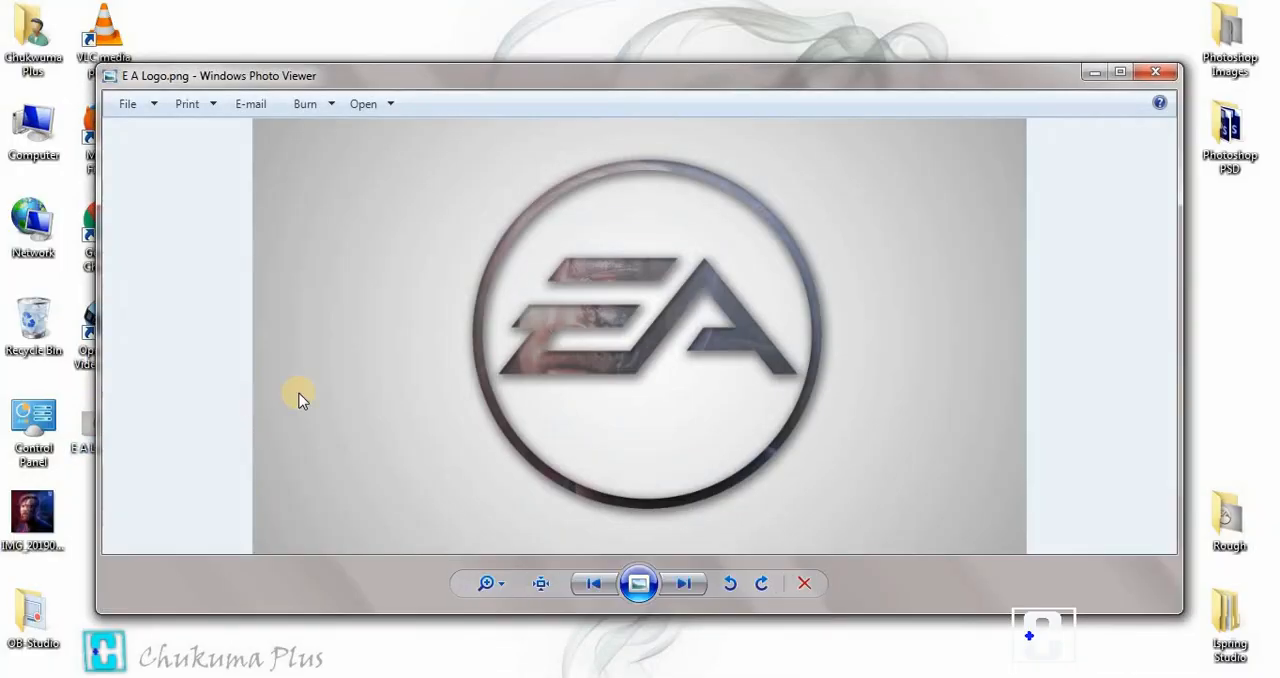
click(1120, 73)
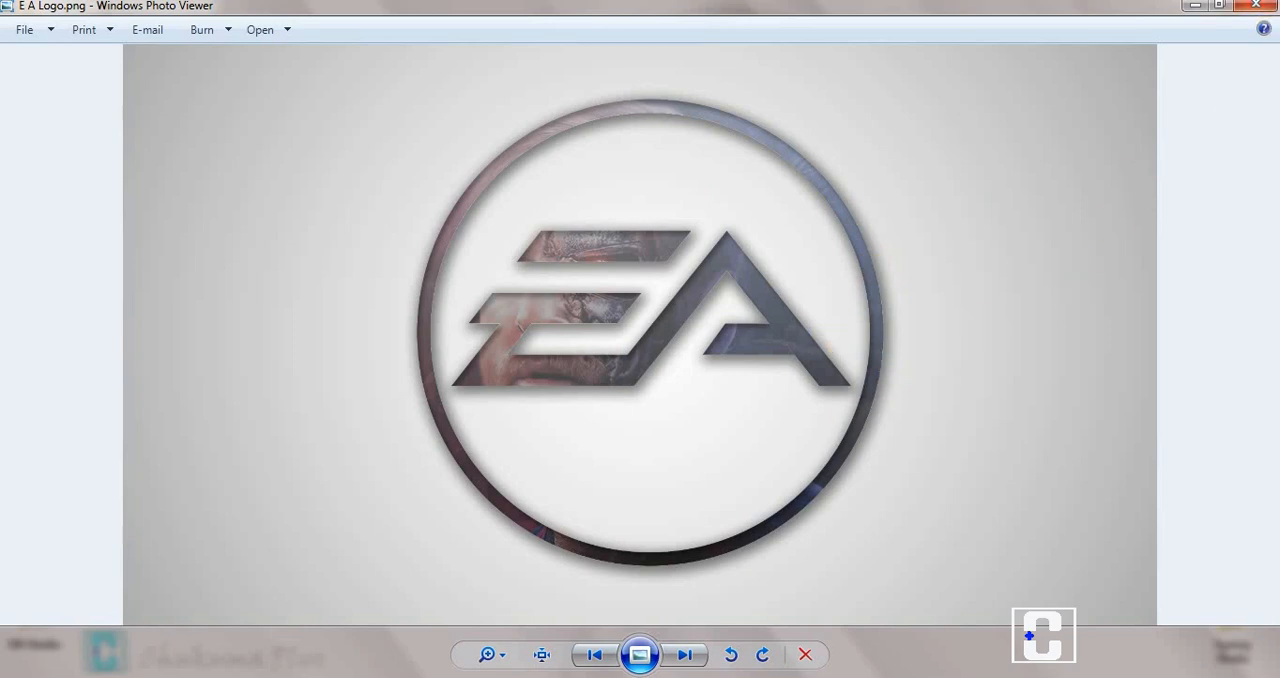
click(1256, 6)
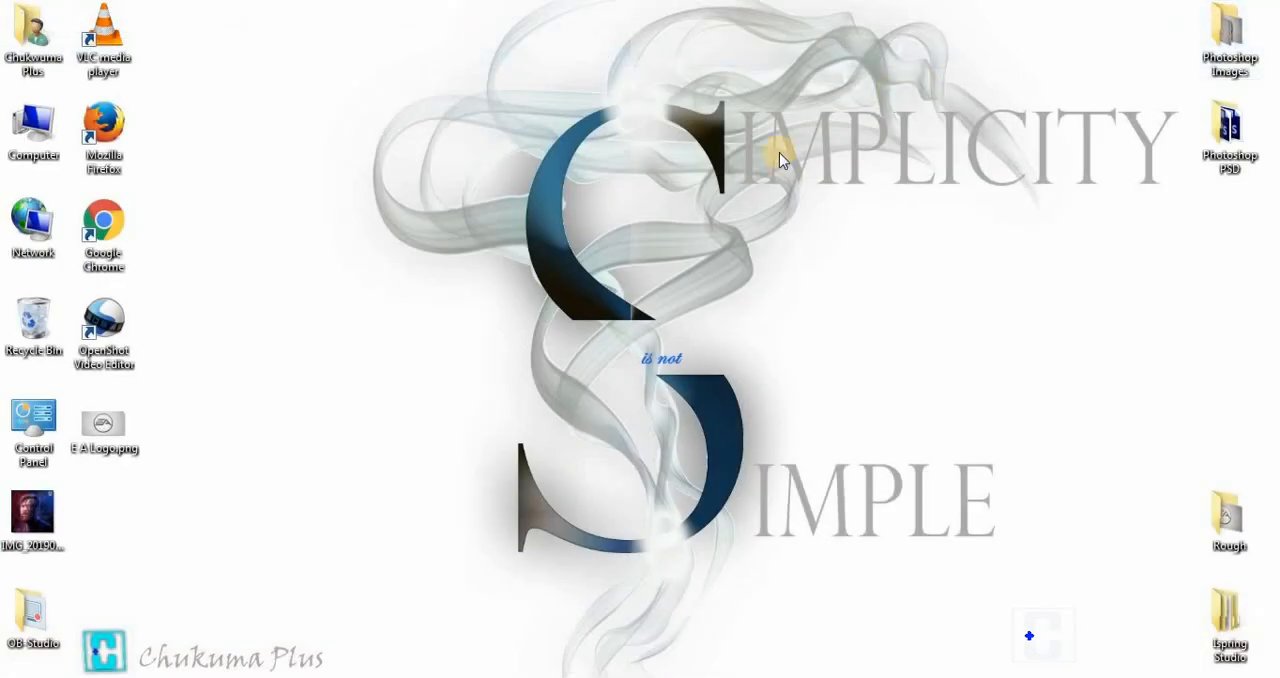
drag(116, 428, 1262, 520)
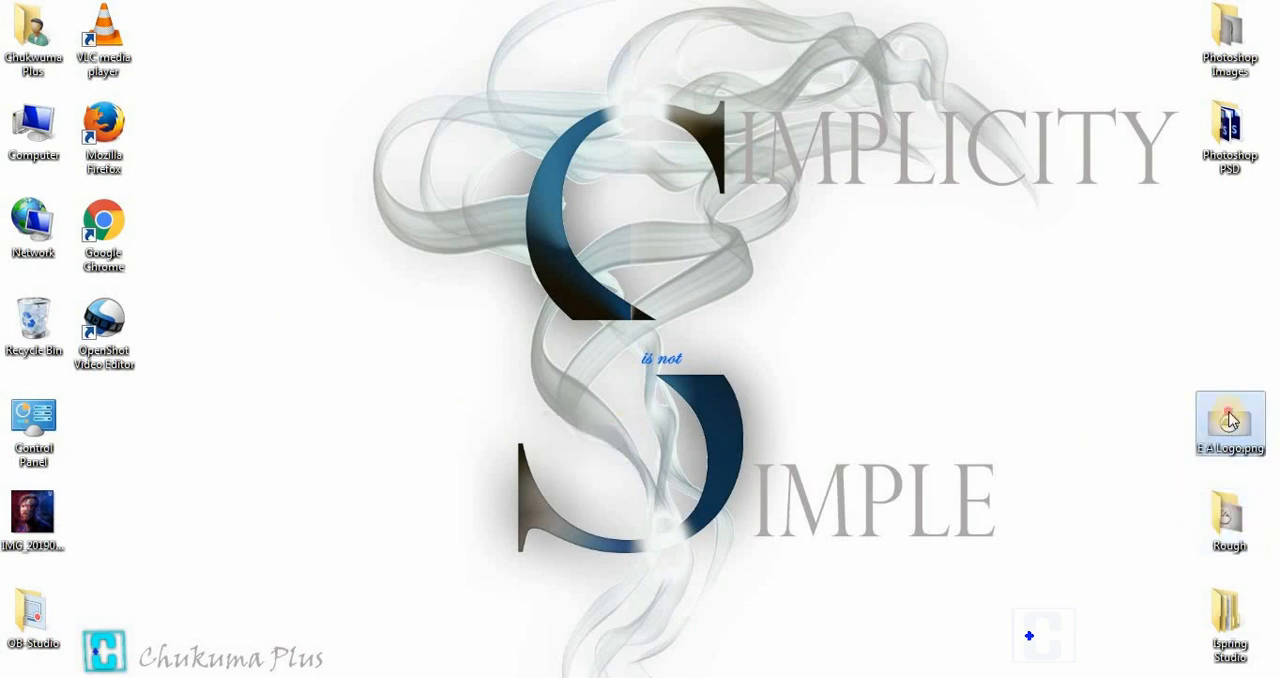
Move E A Logo.png from the desktop into the Rough folder and open that folder.
drag(1230, 420, 1228, 528)
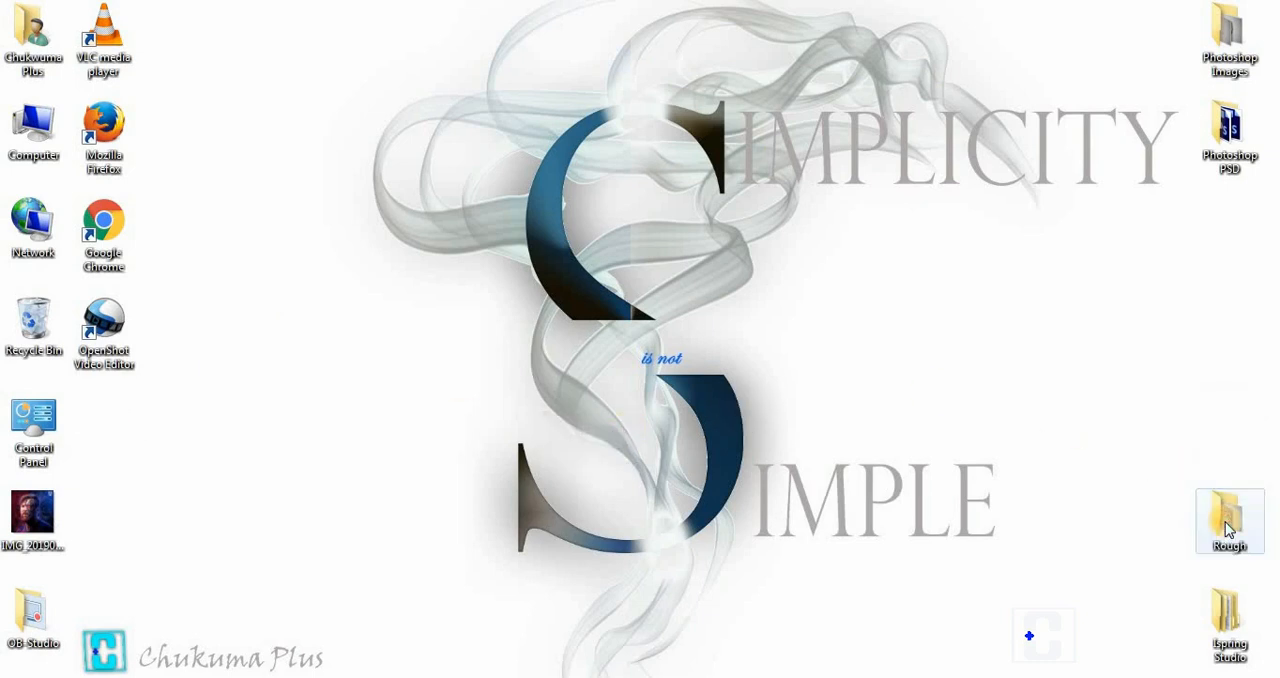
double_click(1229, 530)
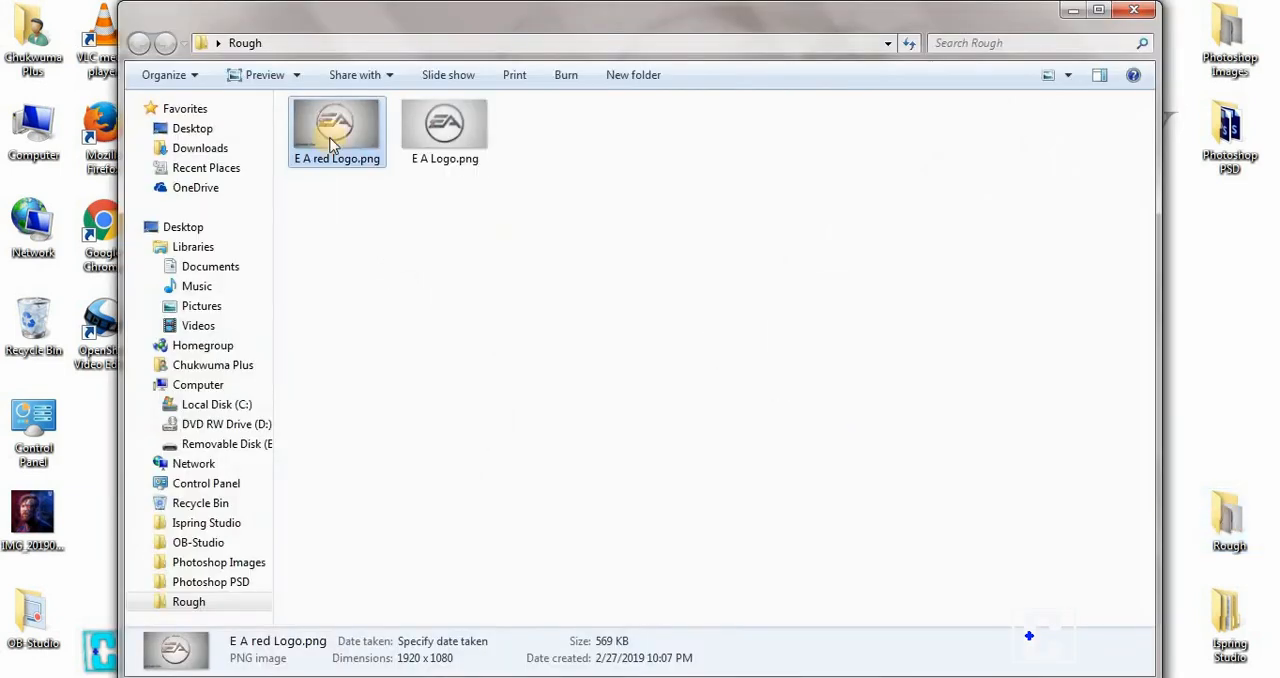
Compare E A red Logo.png with E A Logo.png in Windows Photo Viewer, ending with E A Logo.png shown maximised.
double_click(333, 145)
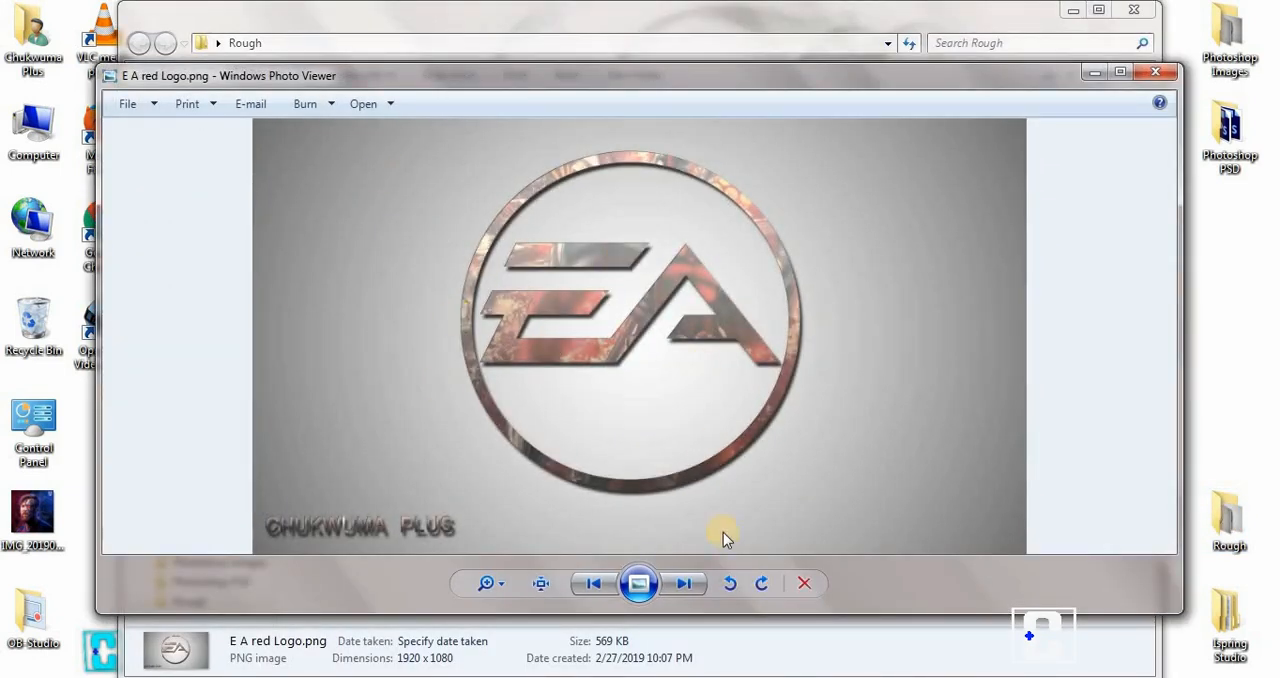
click(686, 584)
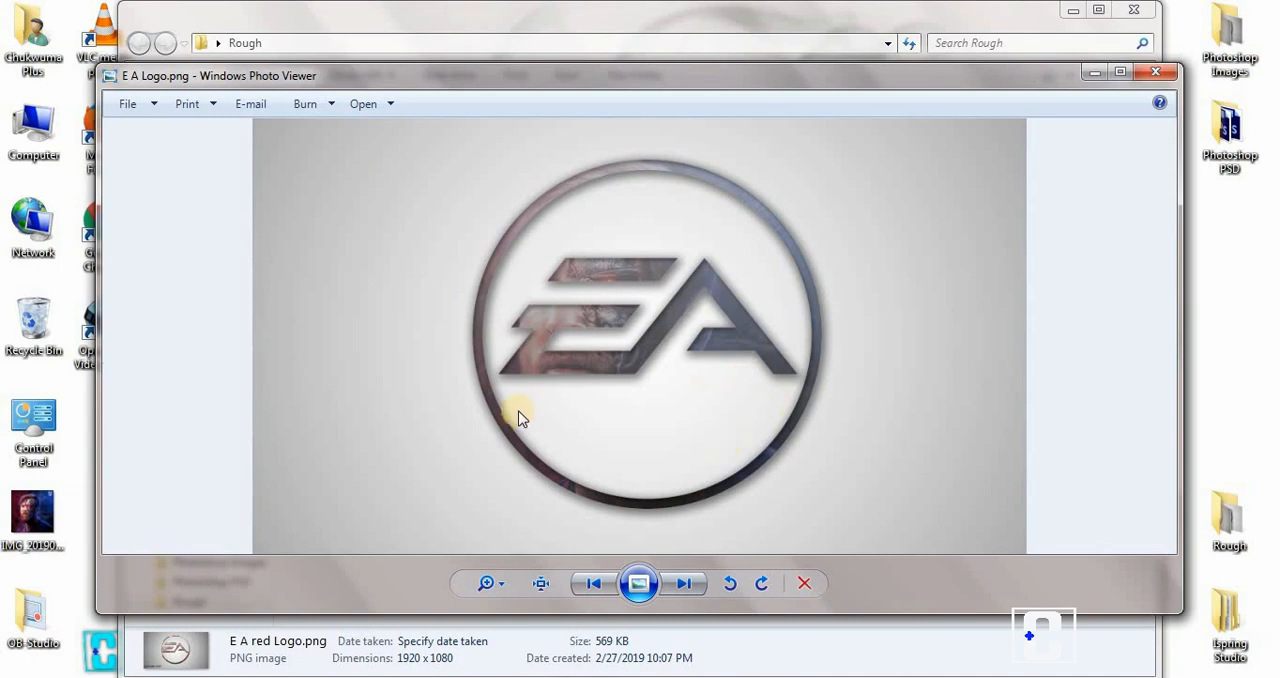
click(586, 590)
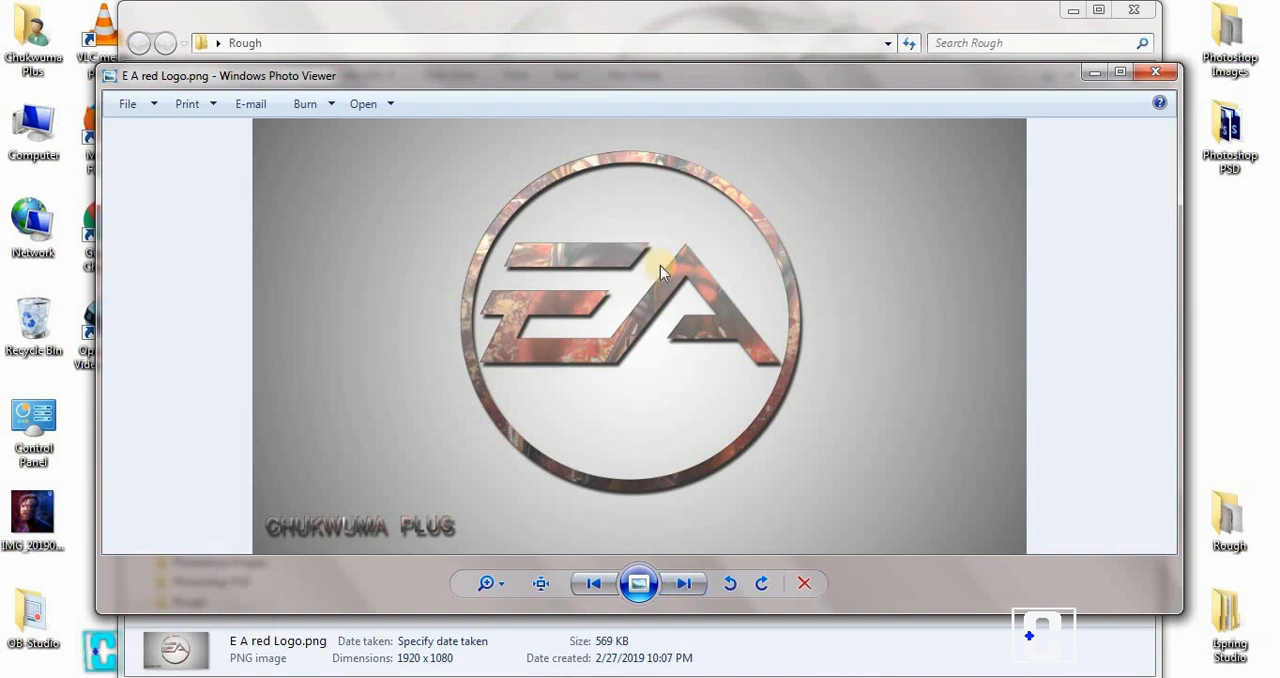
click(684, 583)
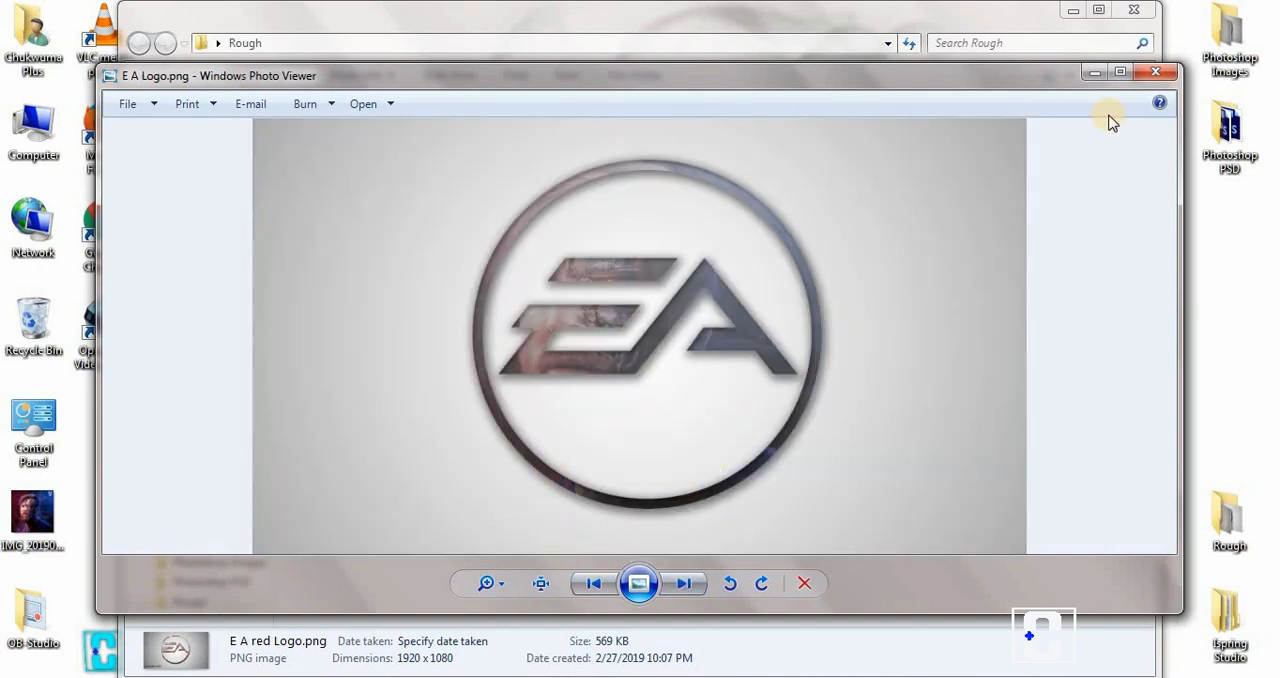
click(1117, 78)
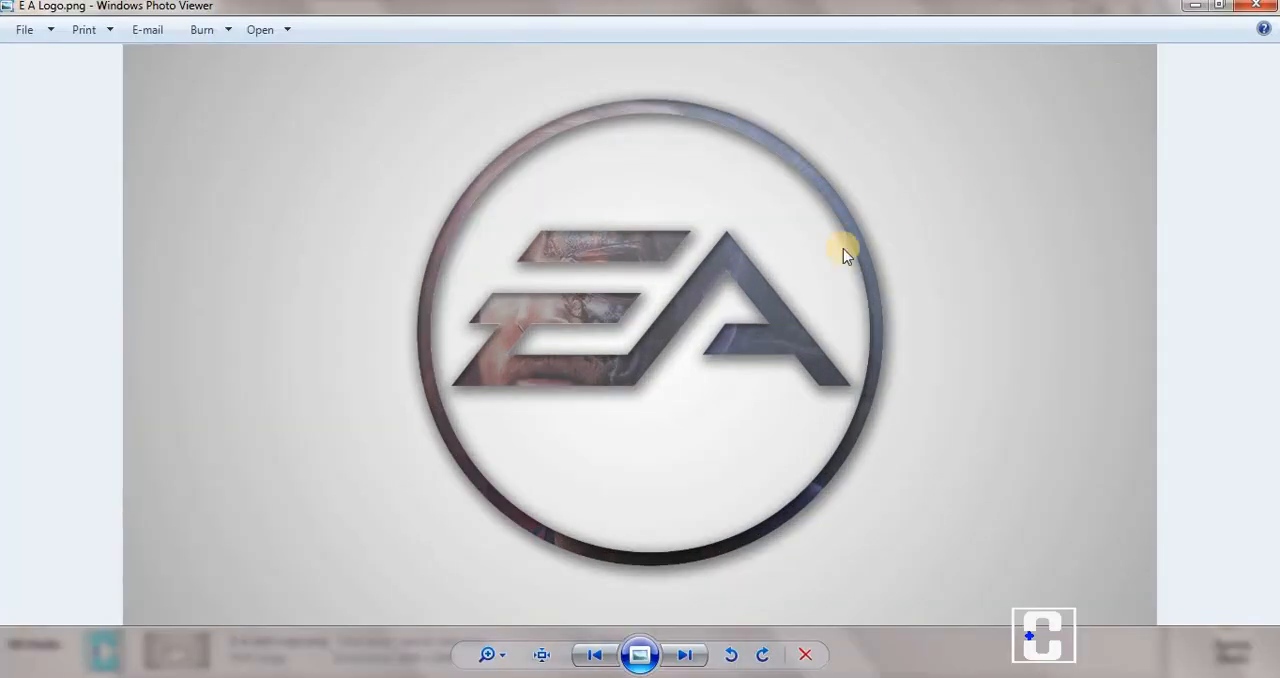